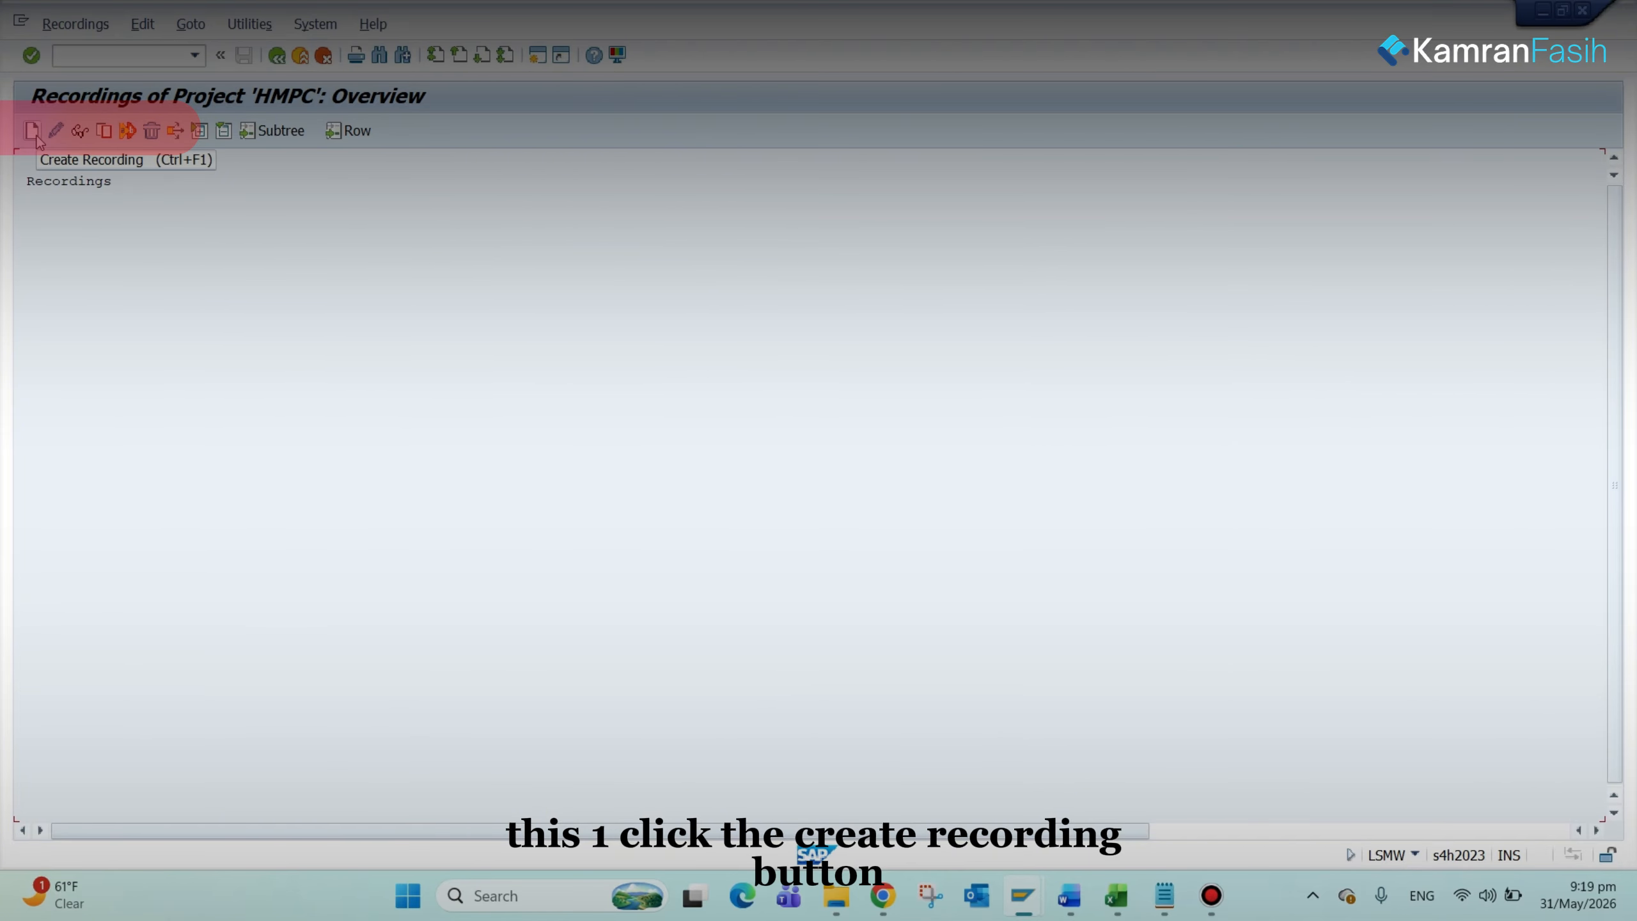
Step: Create a recording named HMPC with the description PC for transaction code KE51
left_click(32, 132)
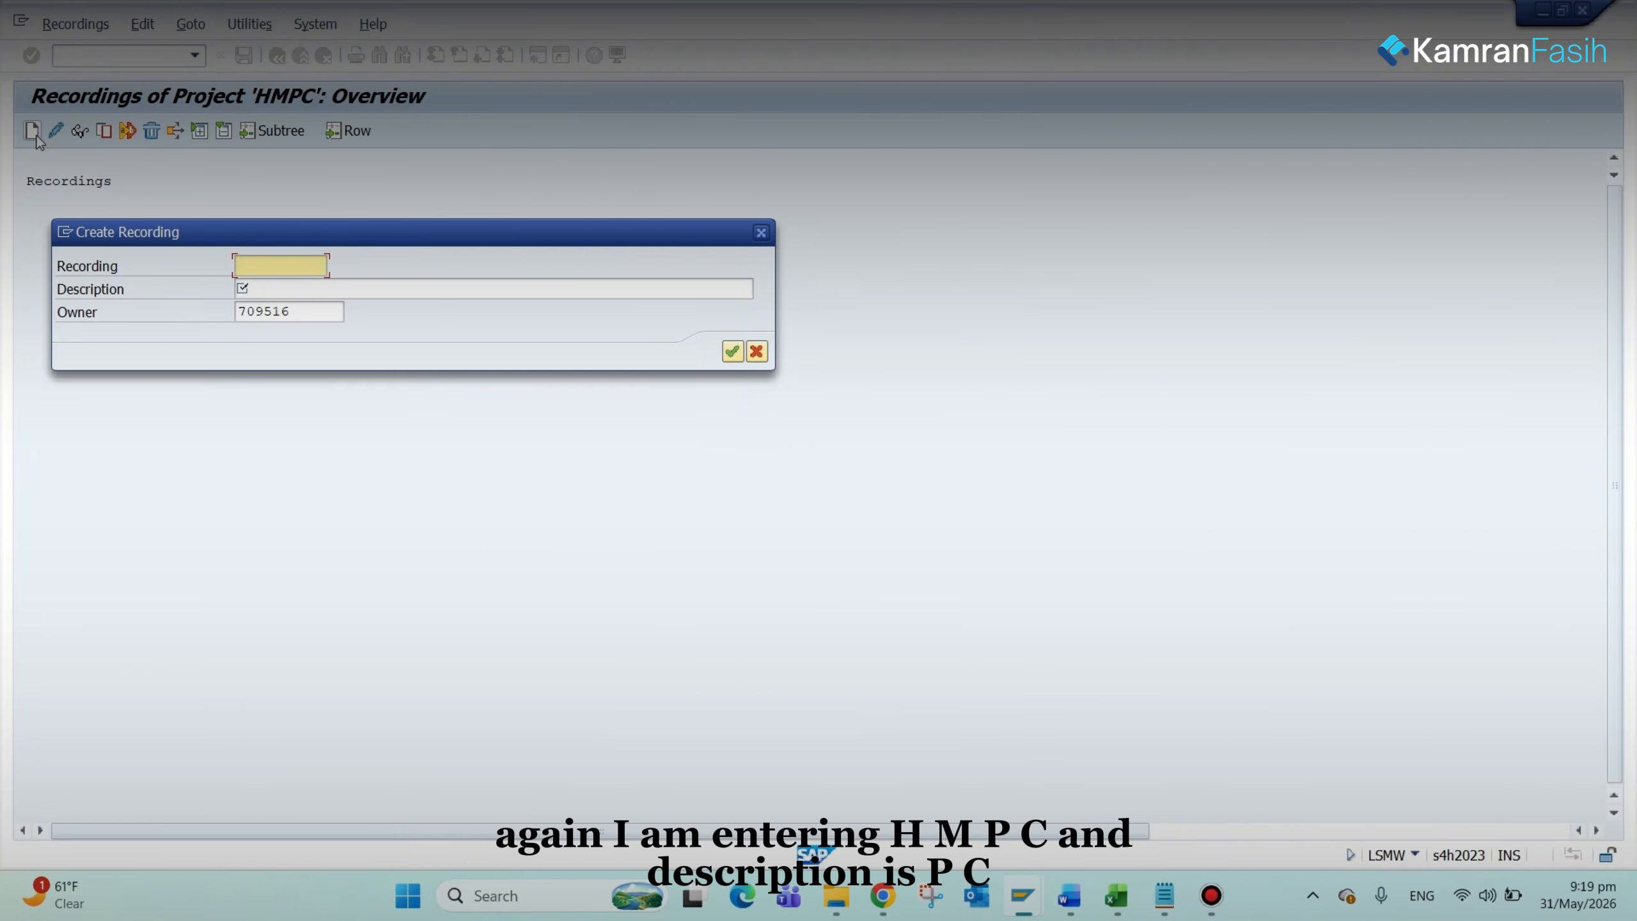
type("HM")
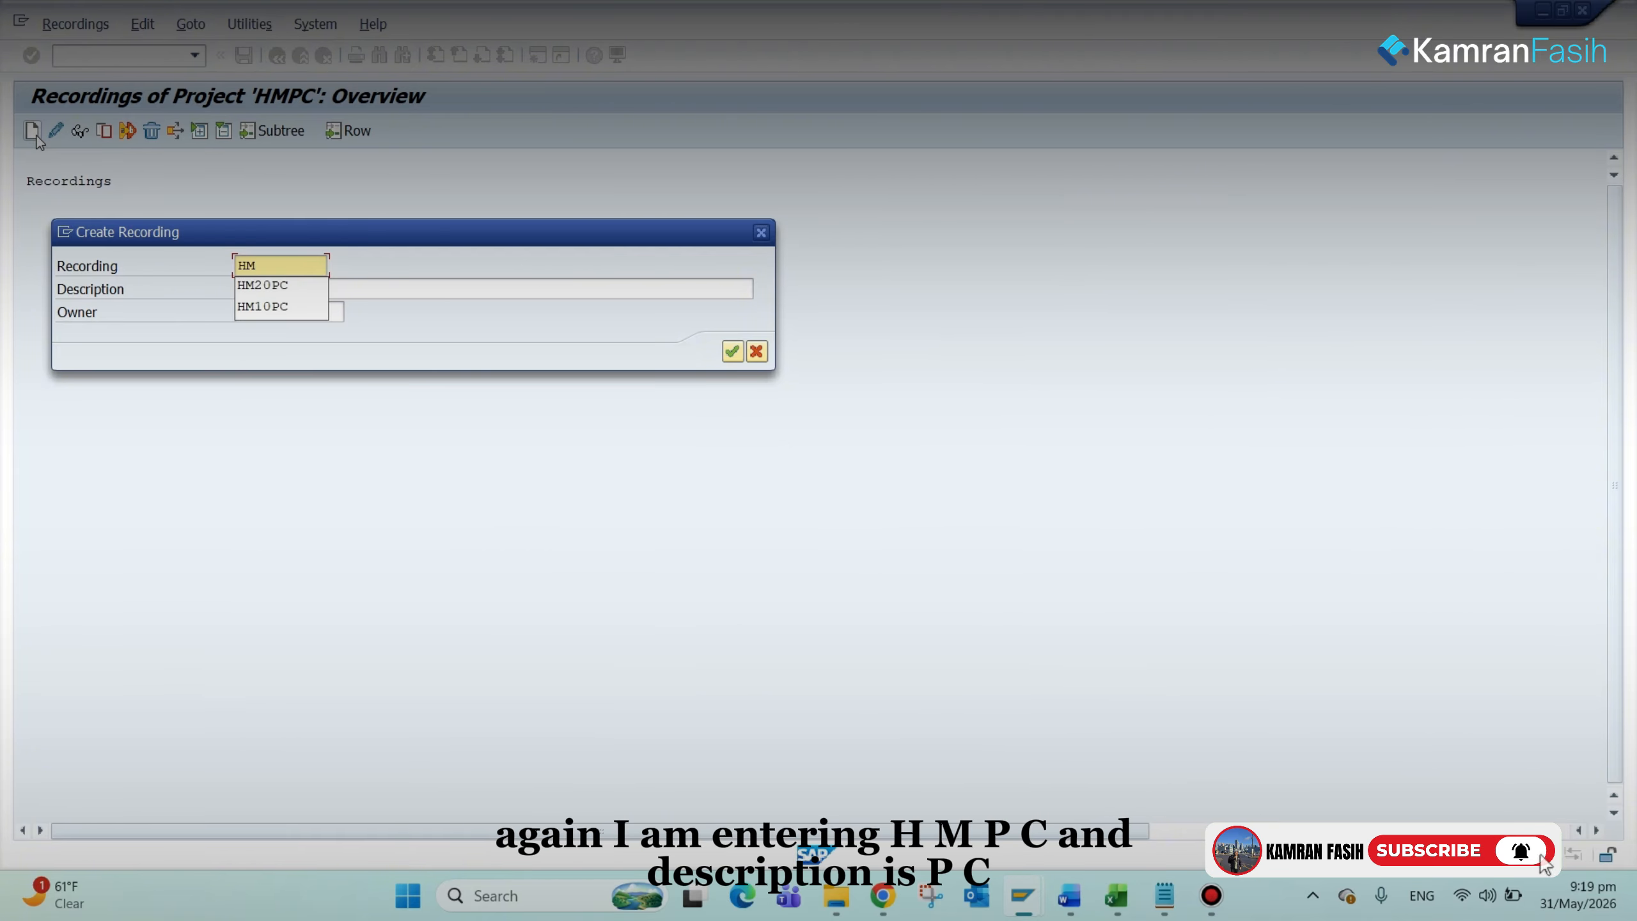
type("PC")
key("Tab")
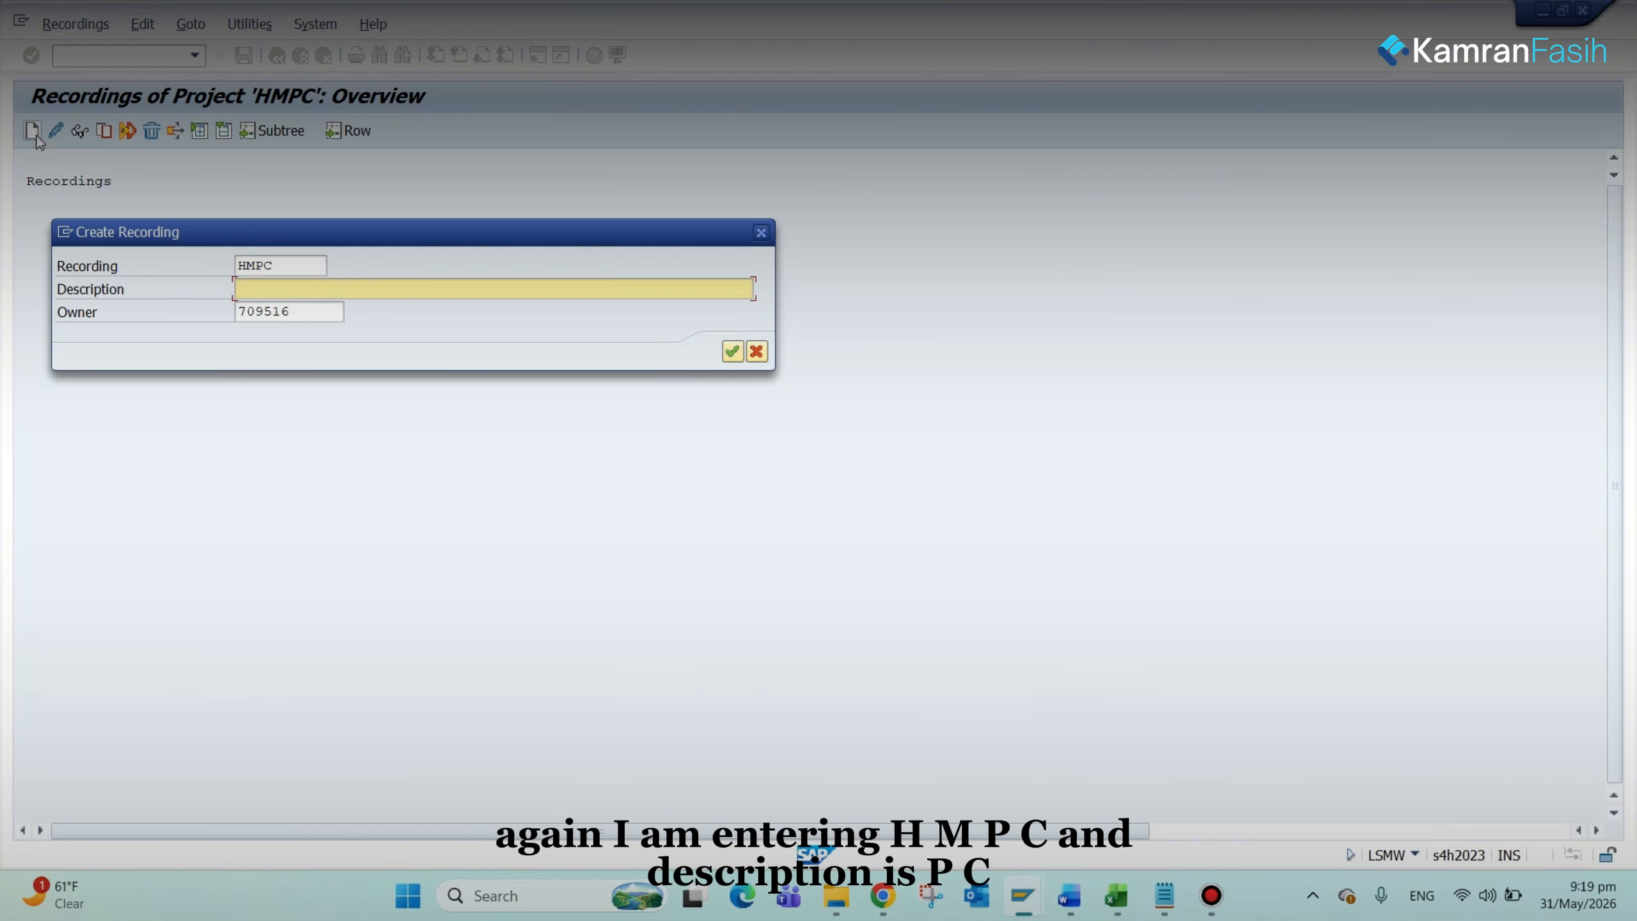
type("PC")
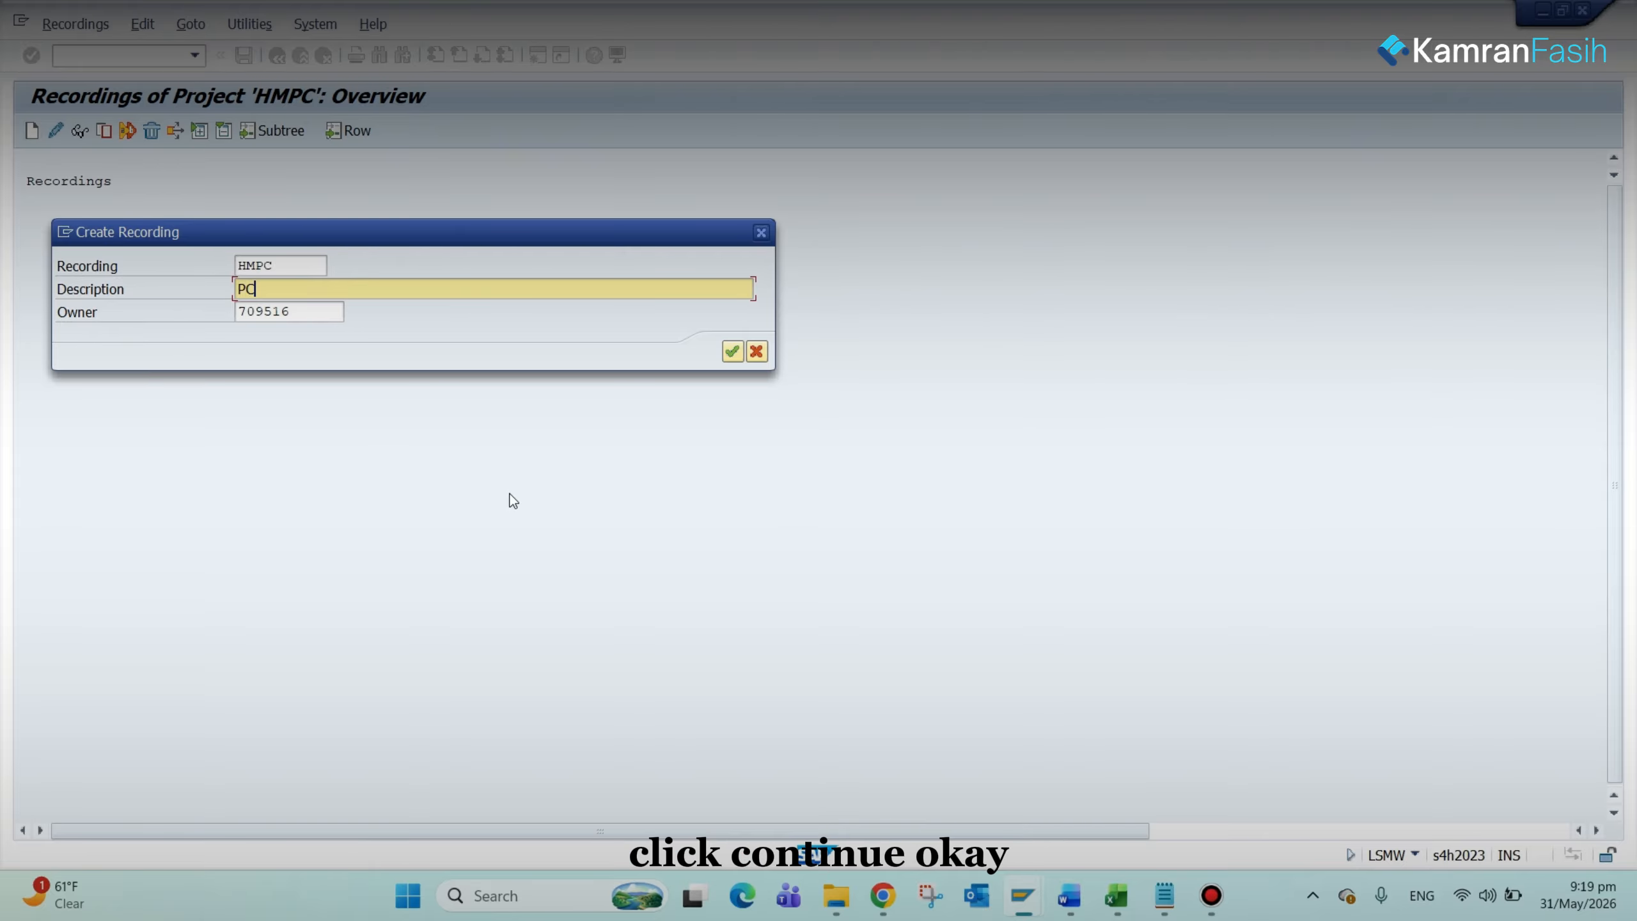
left_click(727, 356)
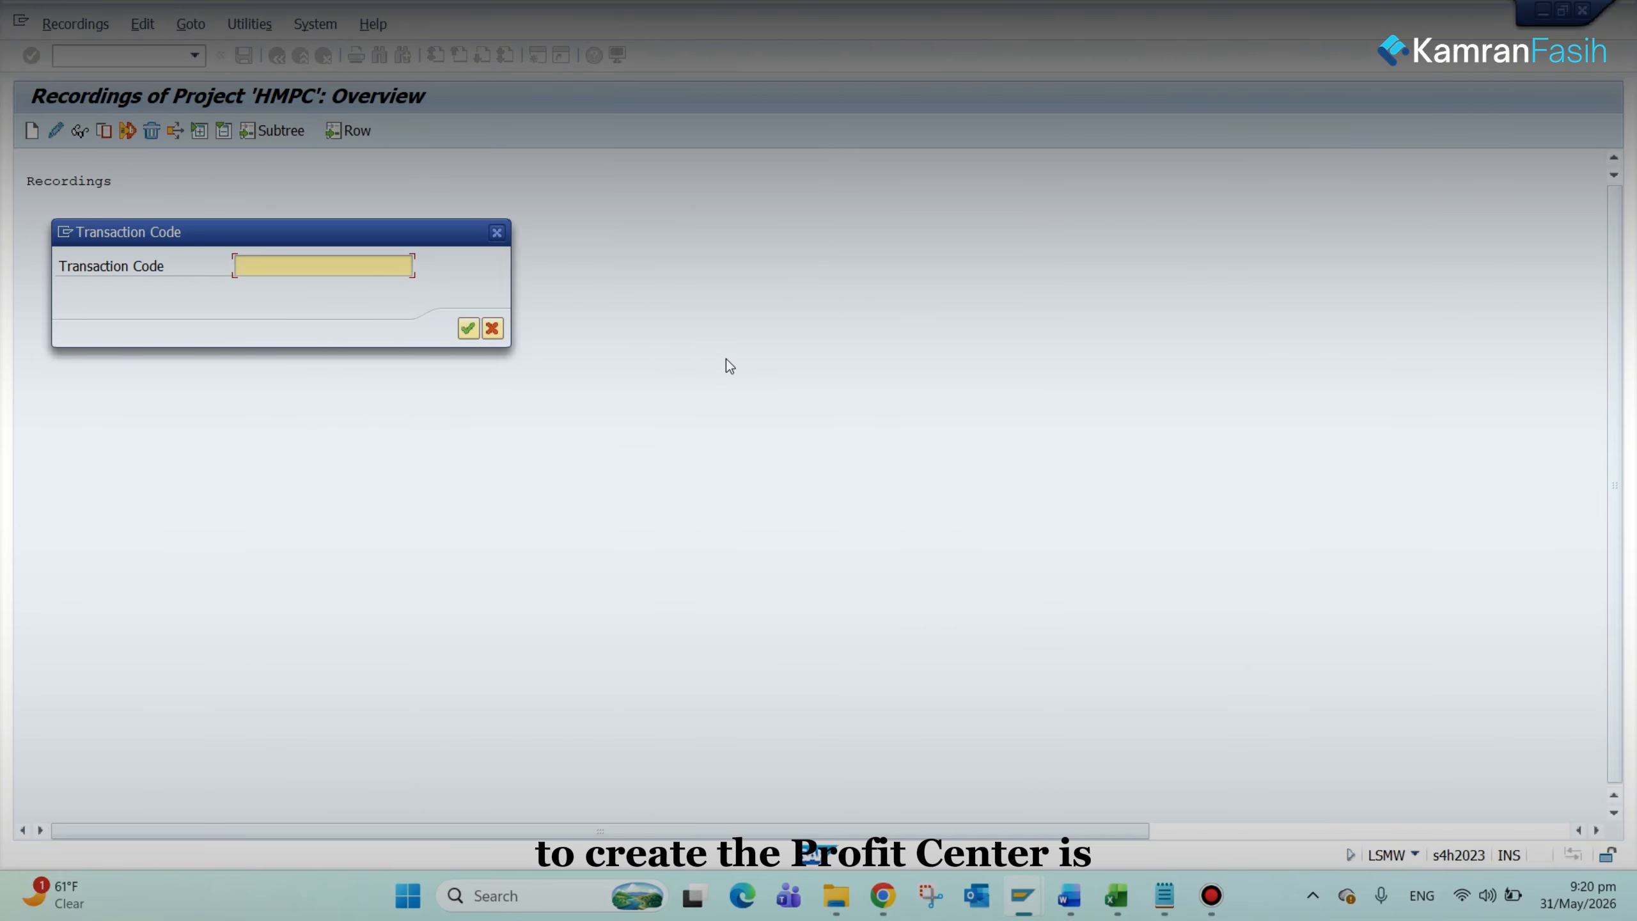
type("KE51")
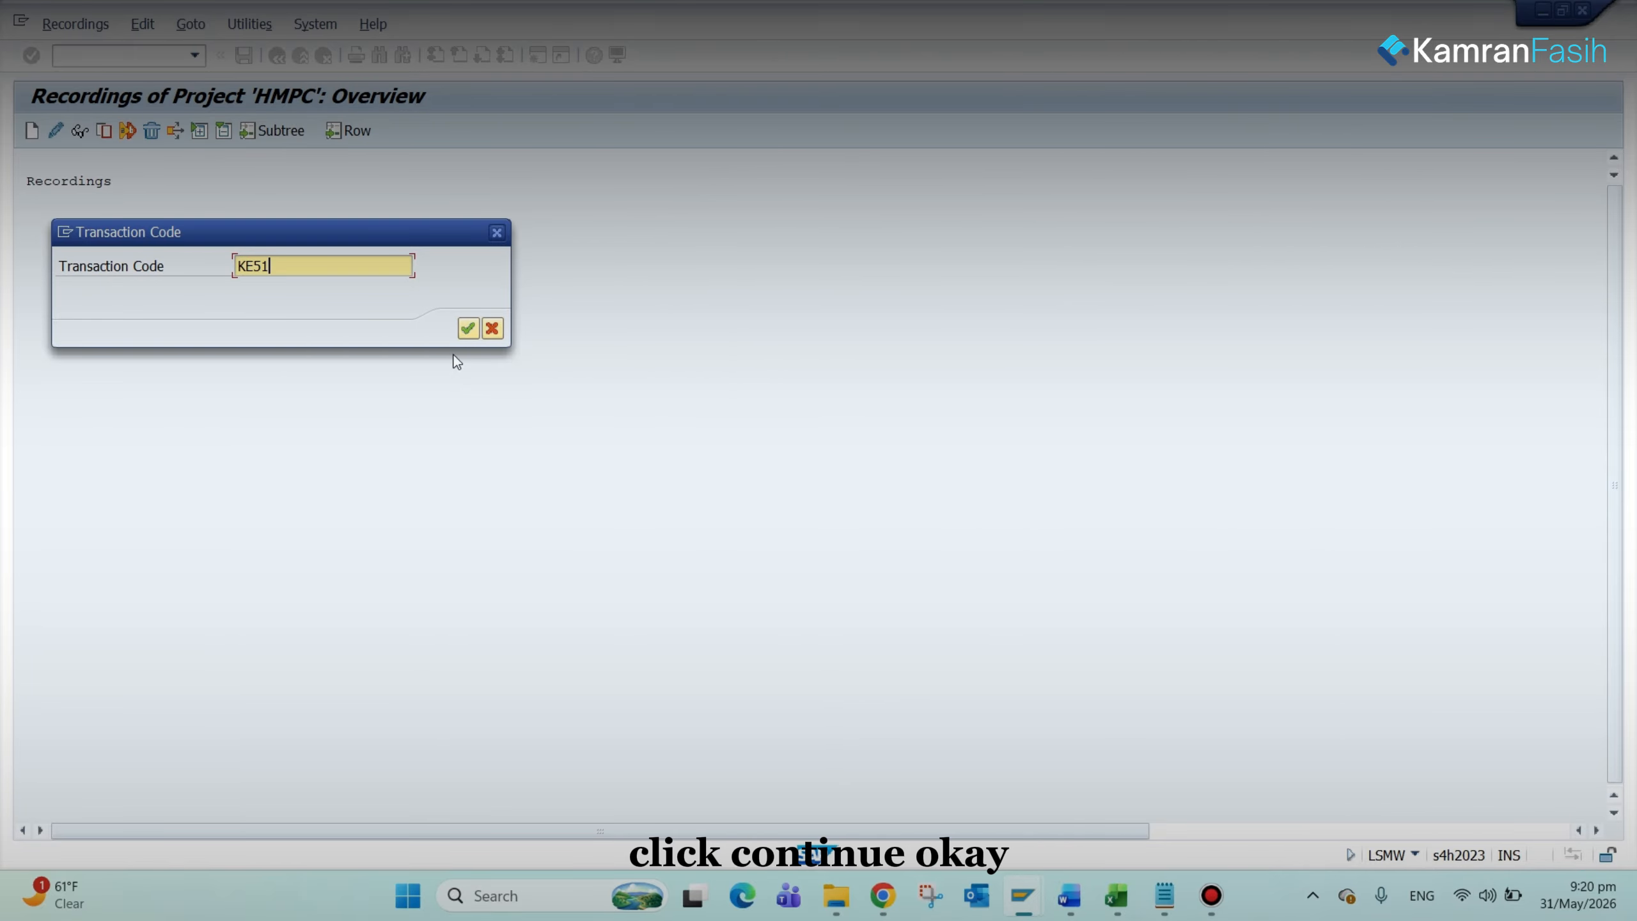
left_click(469, 325)
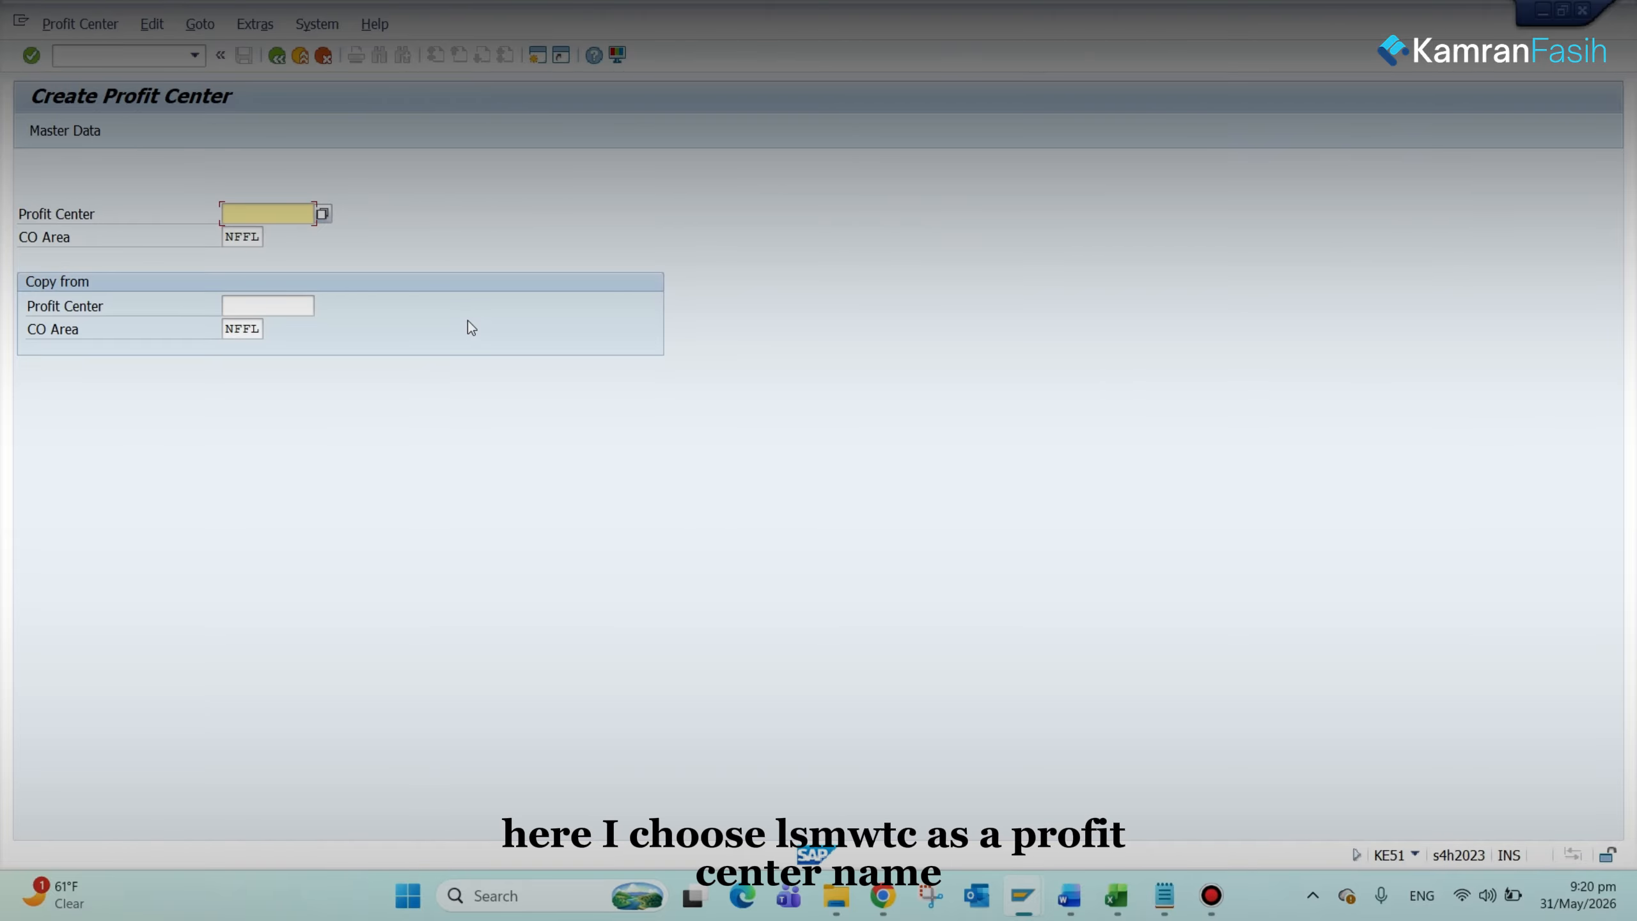
Step: Try to start a profit center LSMWPC in controlling area HM00
type("LSMWPC")
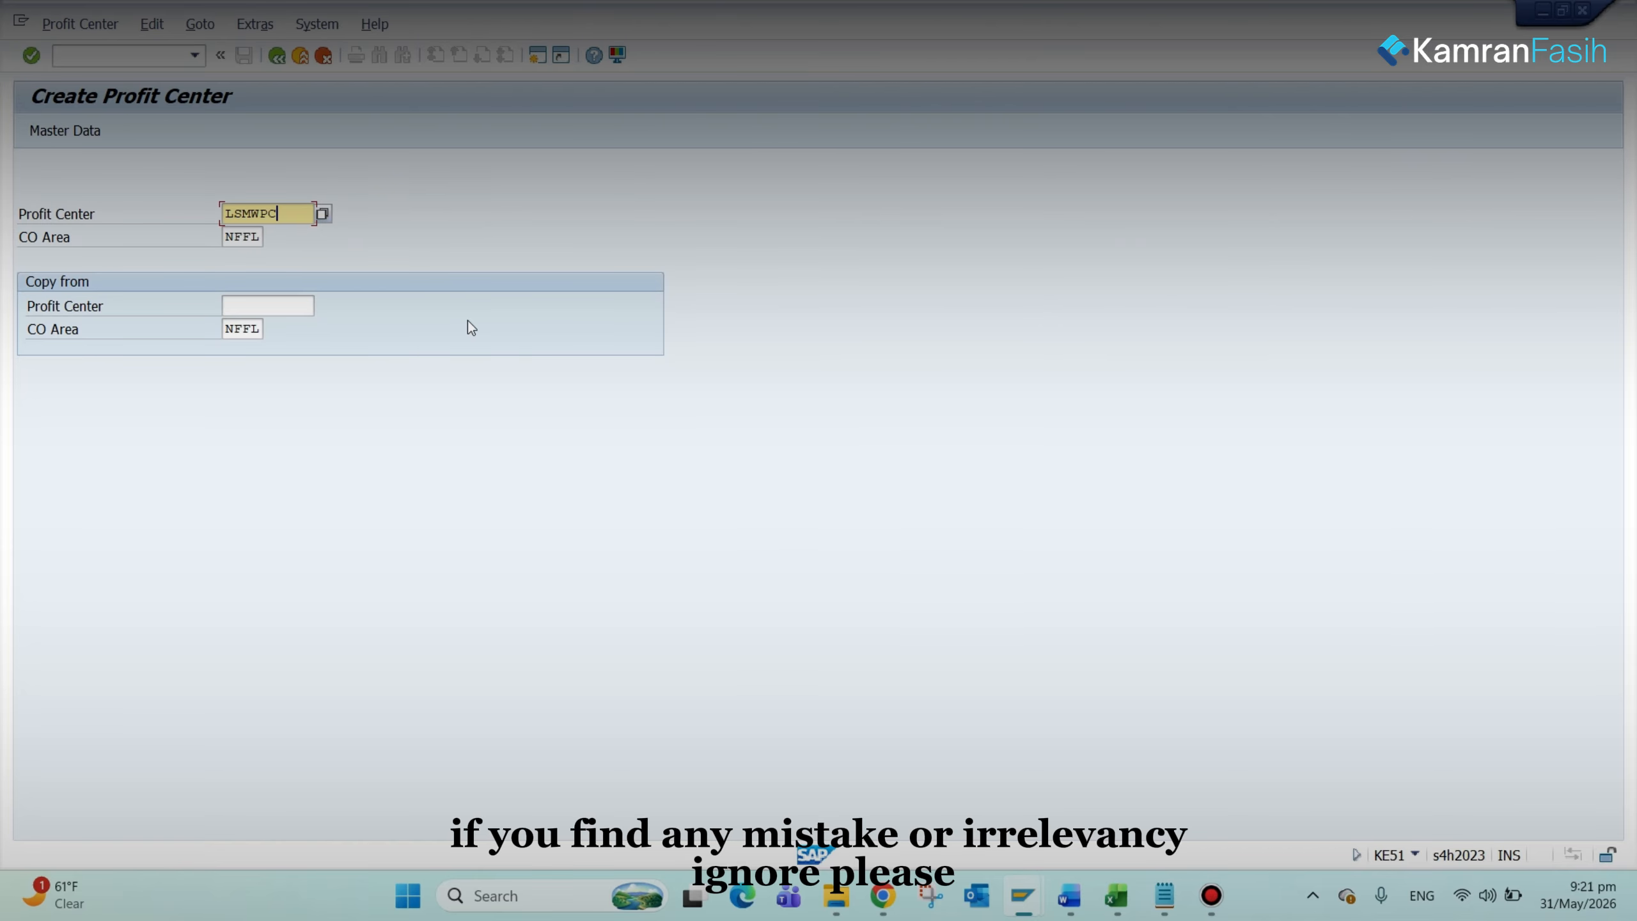
key("Tab")
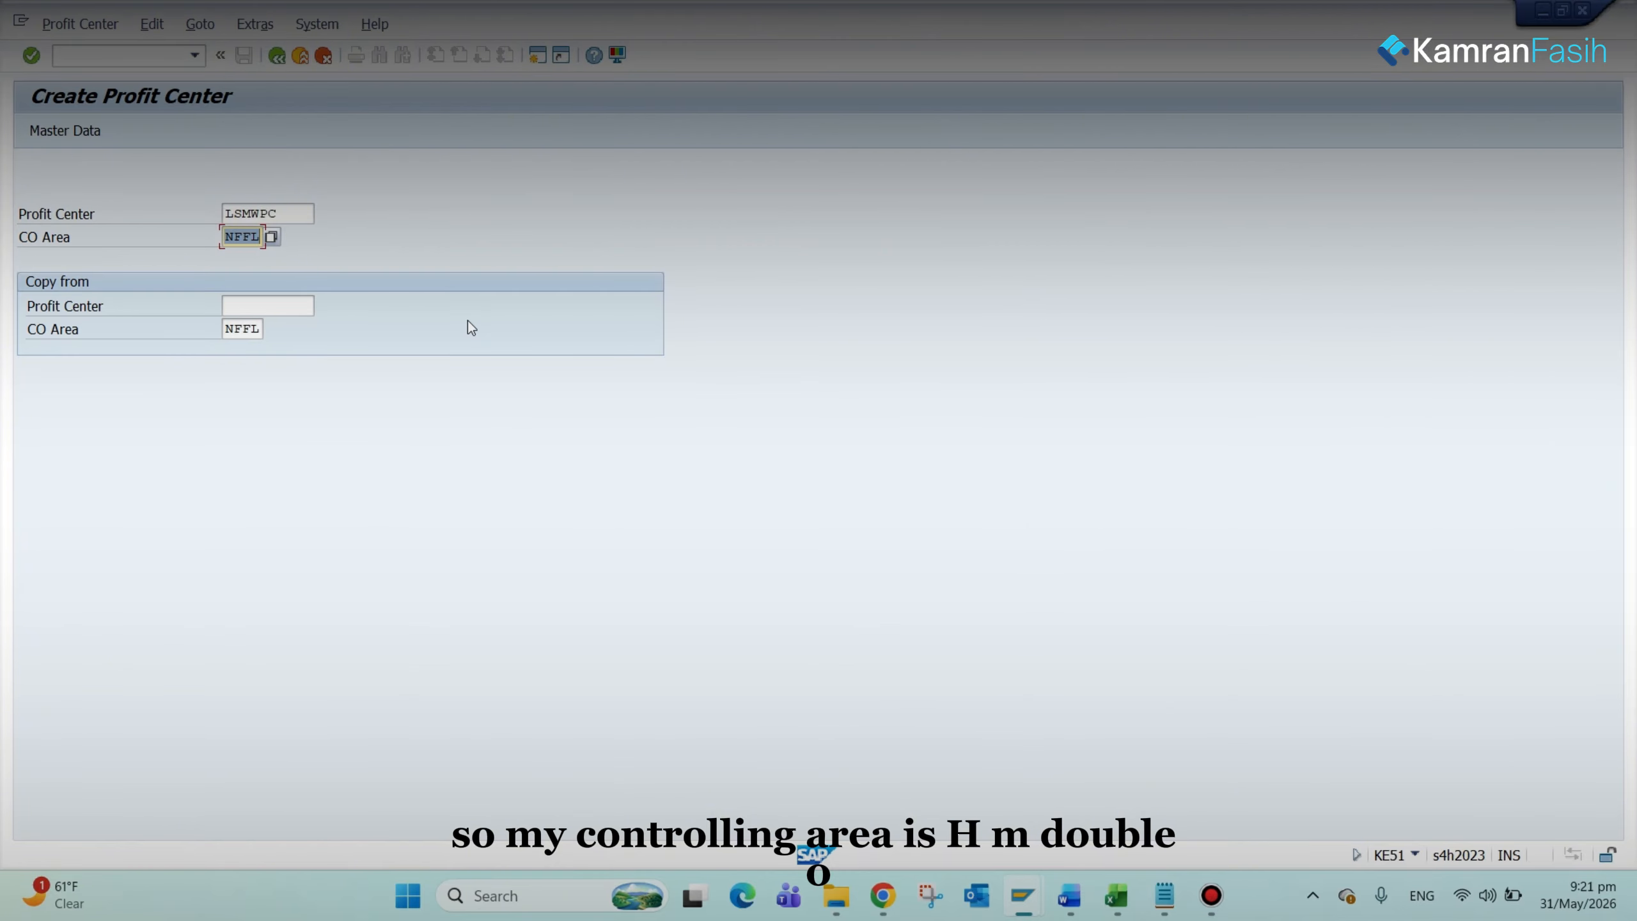
type("HM00")
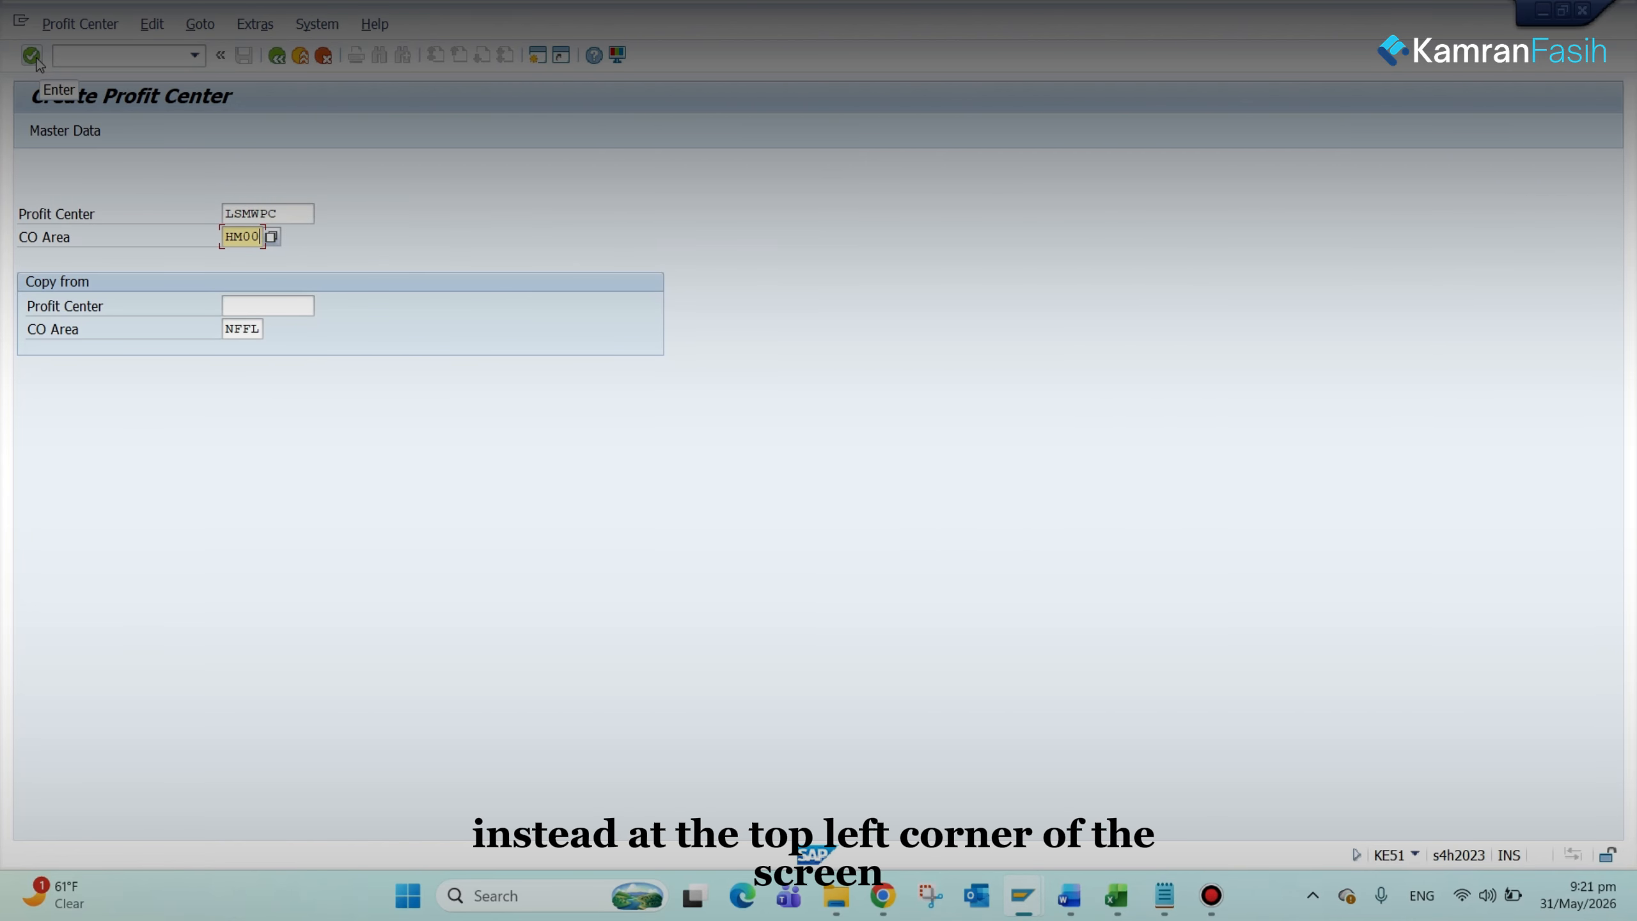
left_click(32, 57)
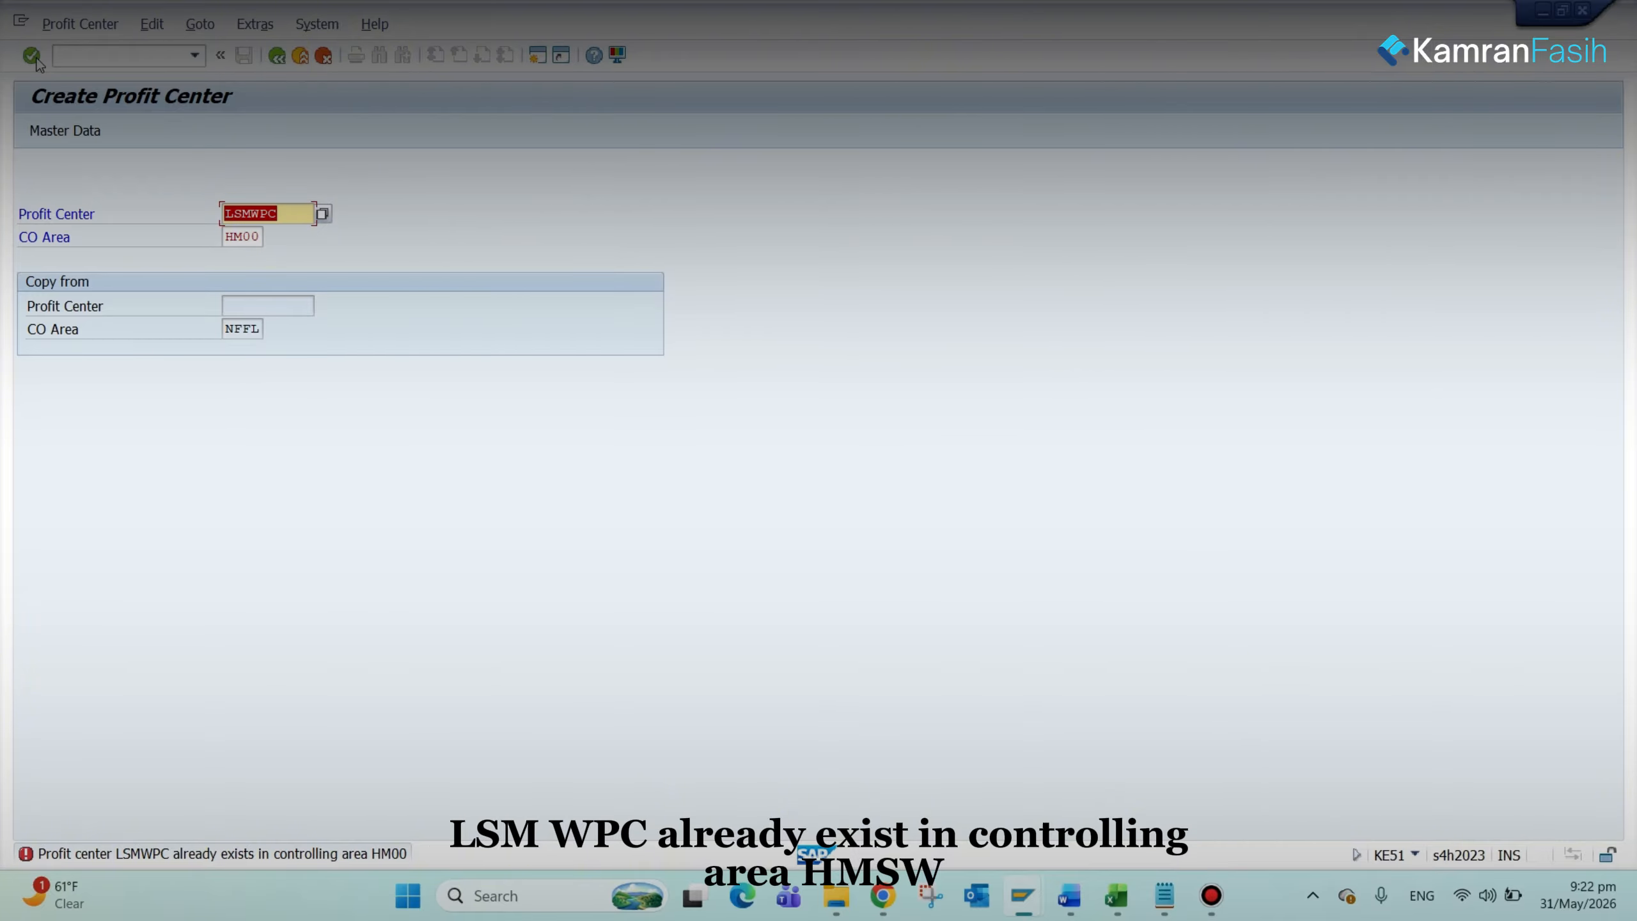
Step: Change the profit center code to LSMWPC1 and proceed to its master data
key("Right")
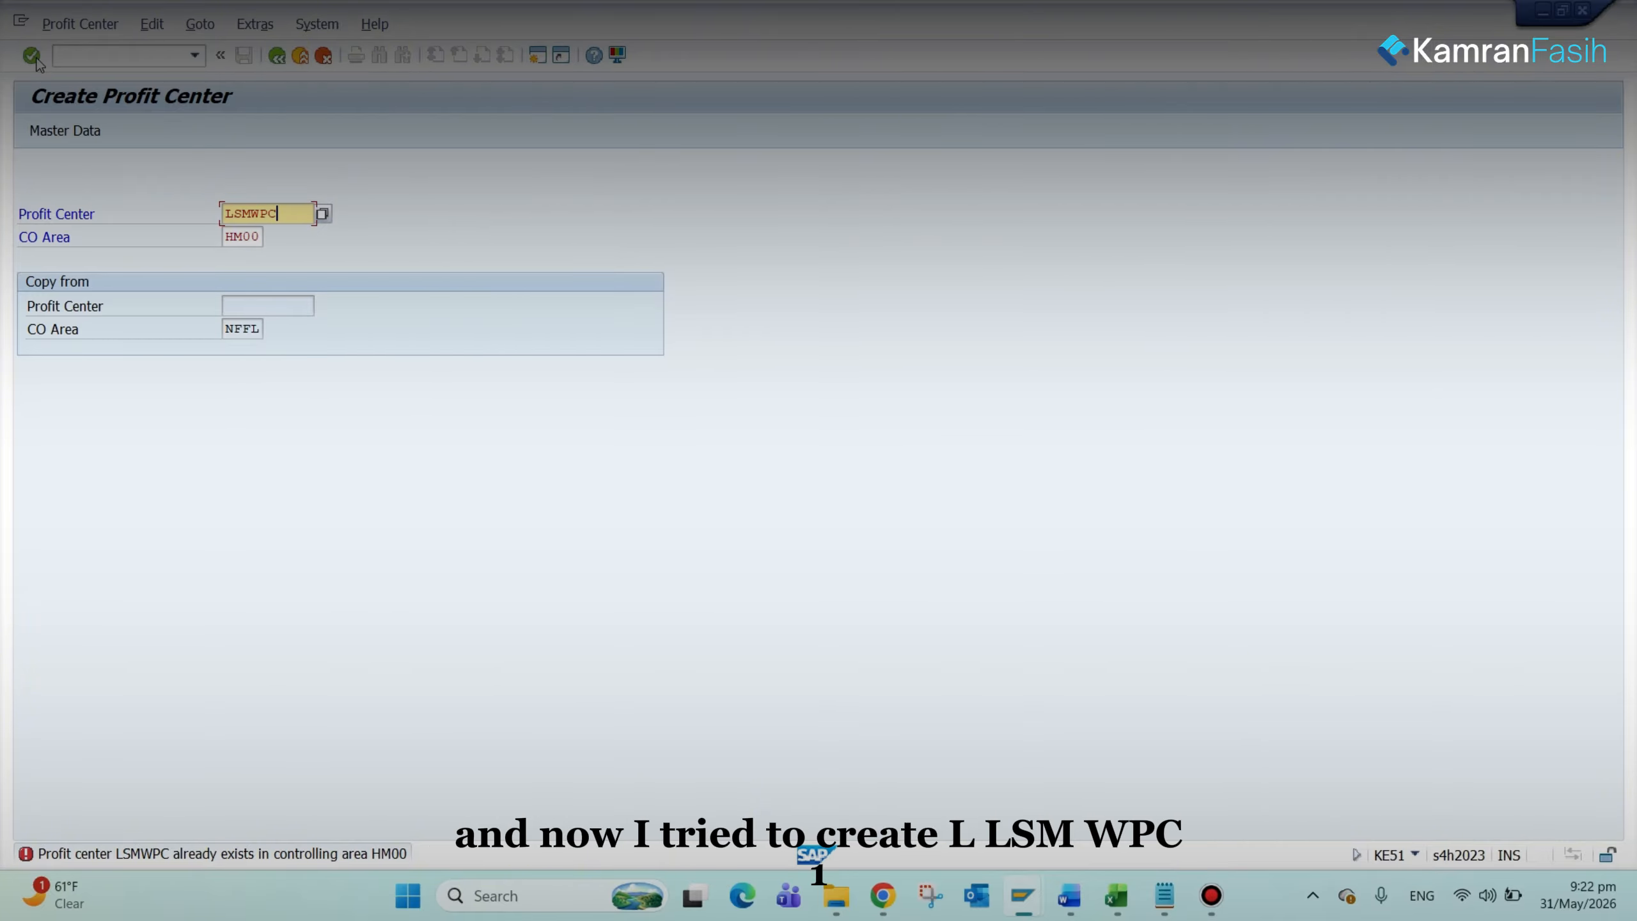
type("1")
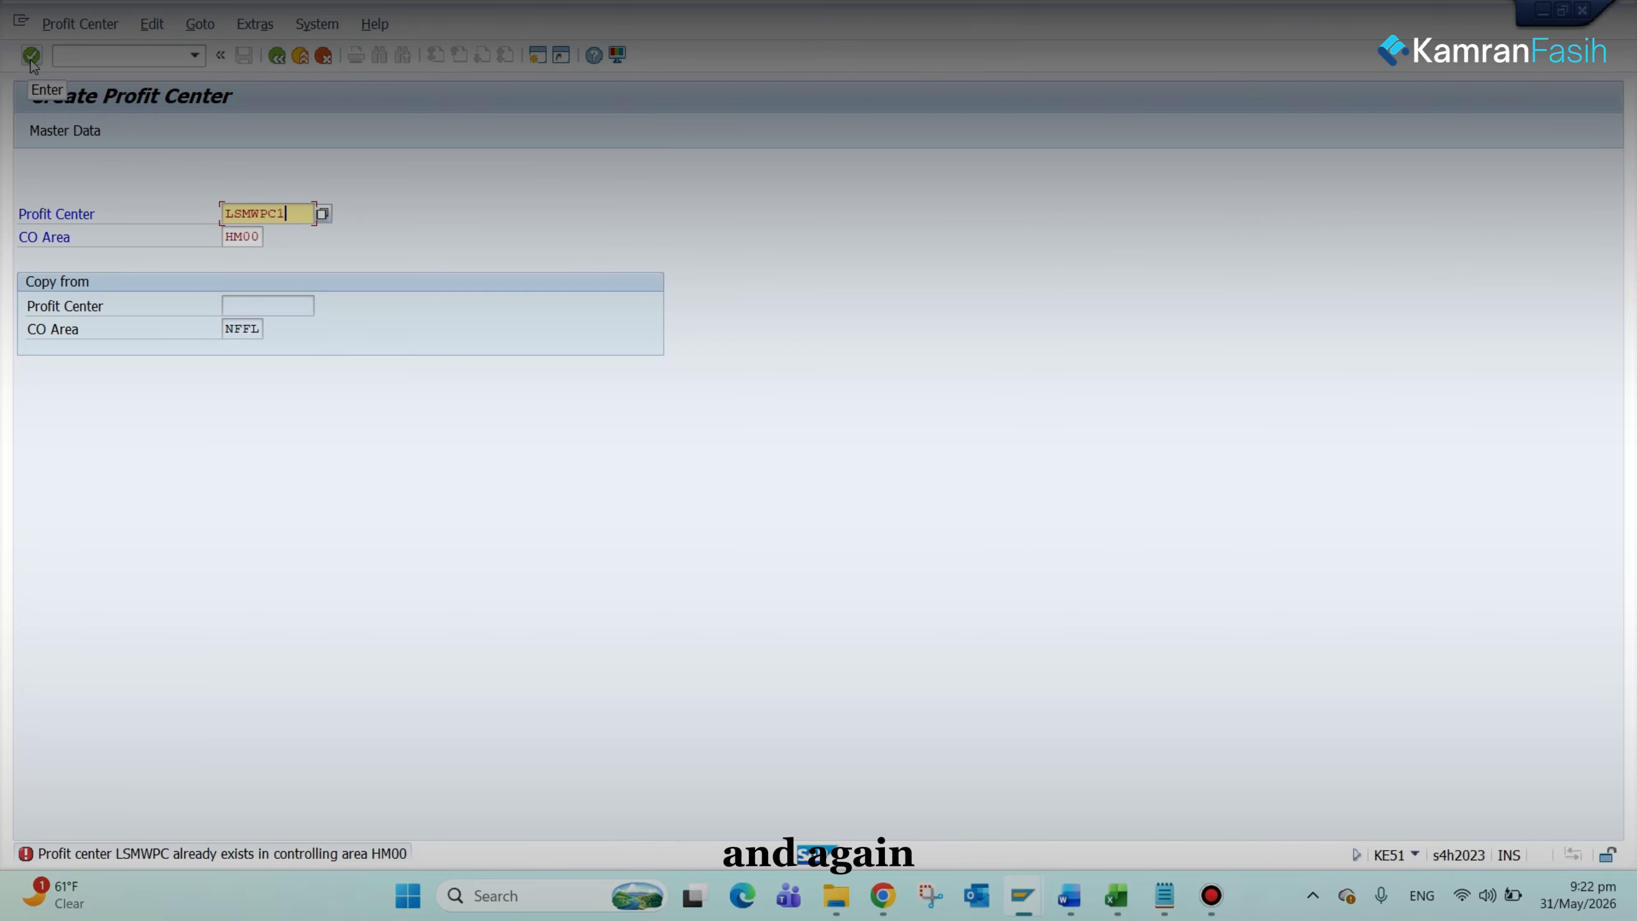
left_click(31, 60)
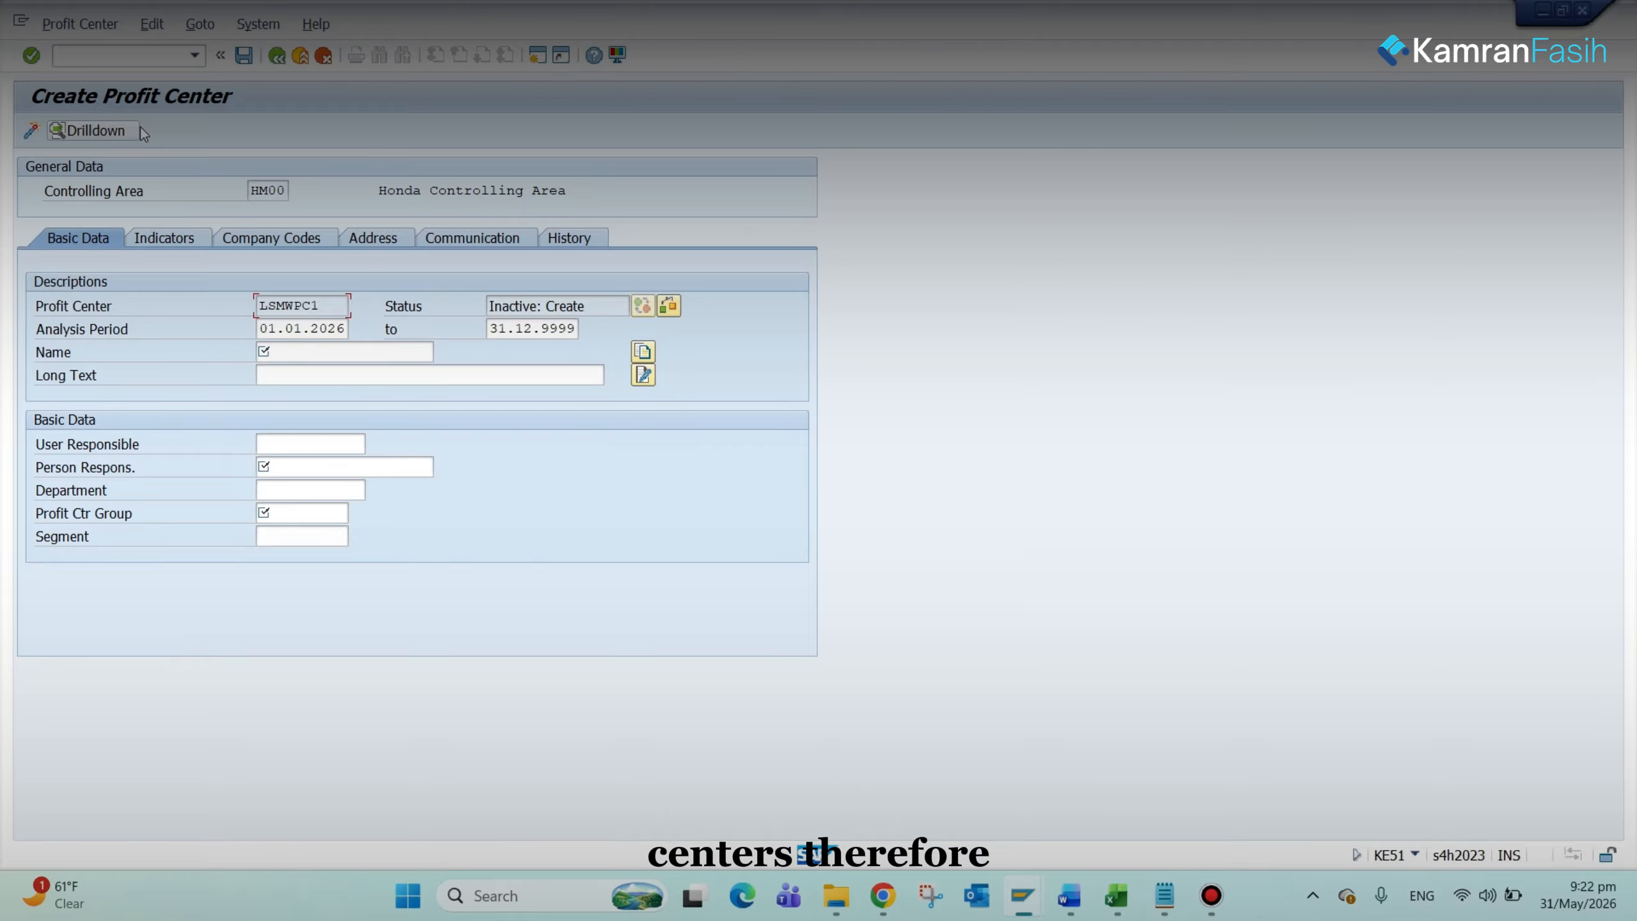
Step: Set the analysis period to 01.01.1990 to 31.12.1999 and enter LSMWPC1 as both name and long text
key("Tab")
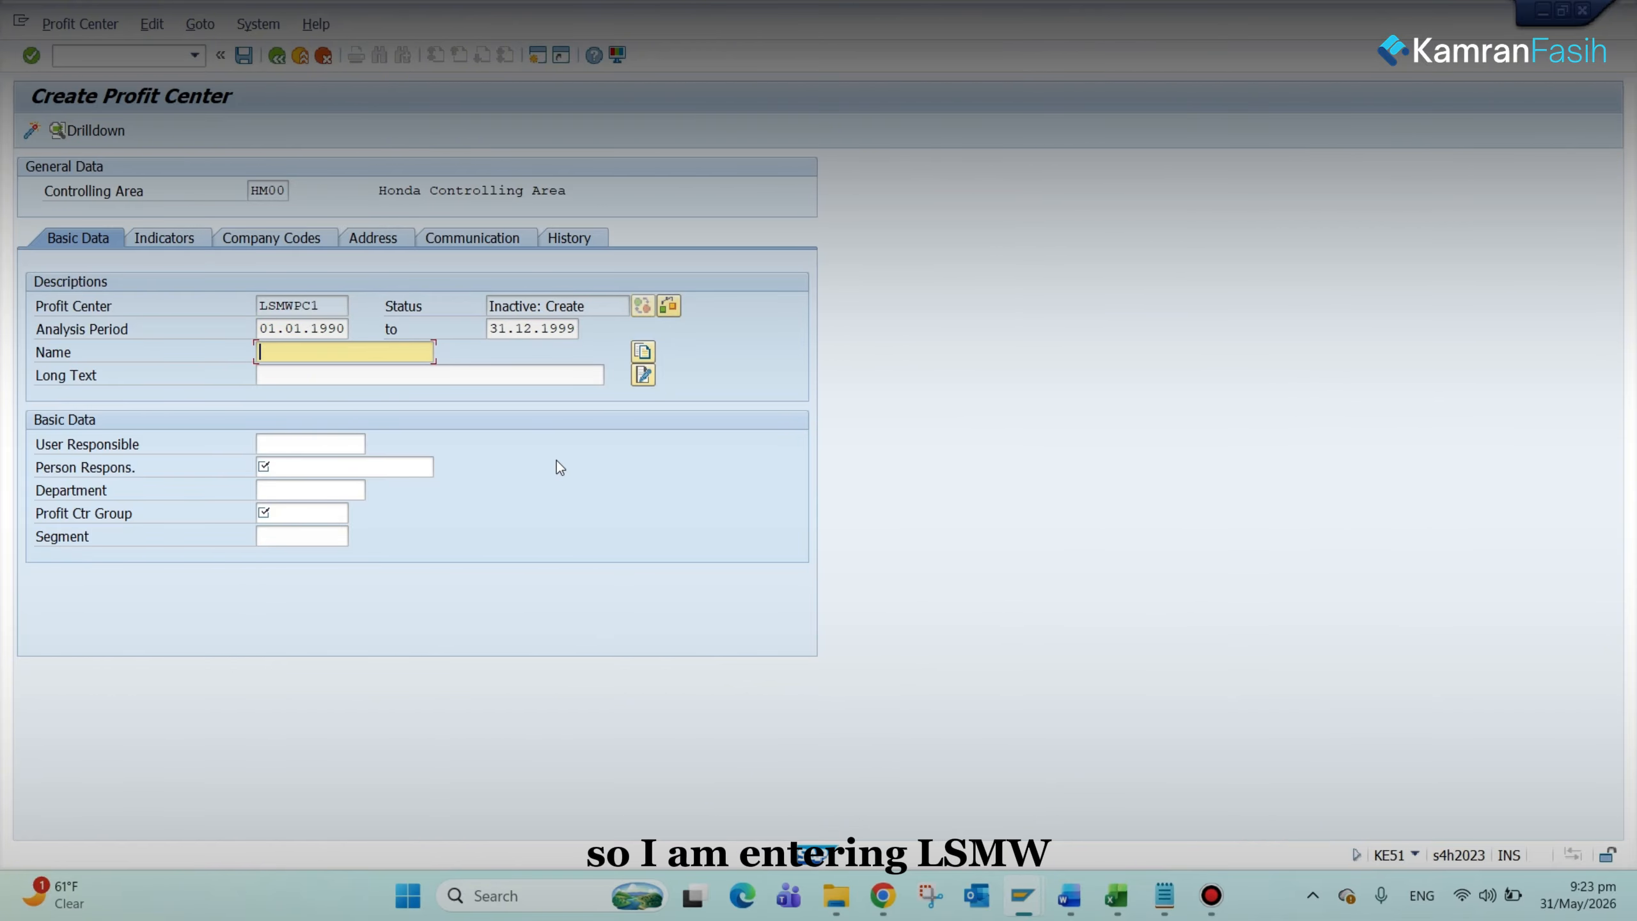
type("LSM")
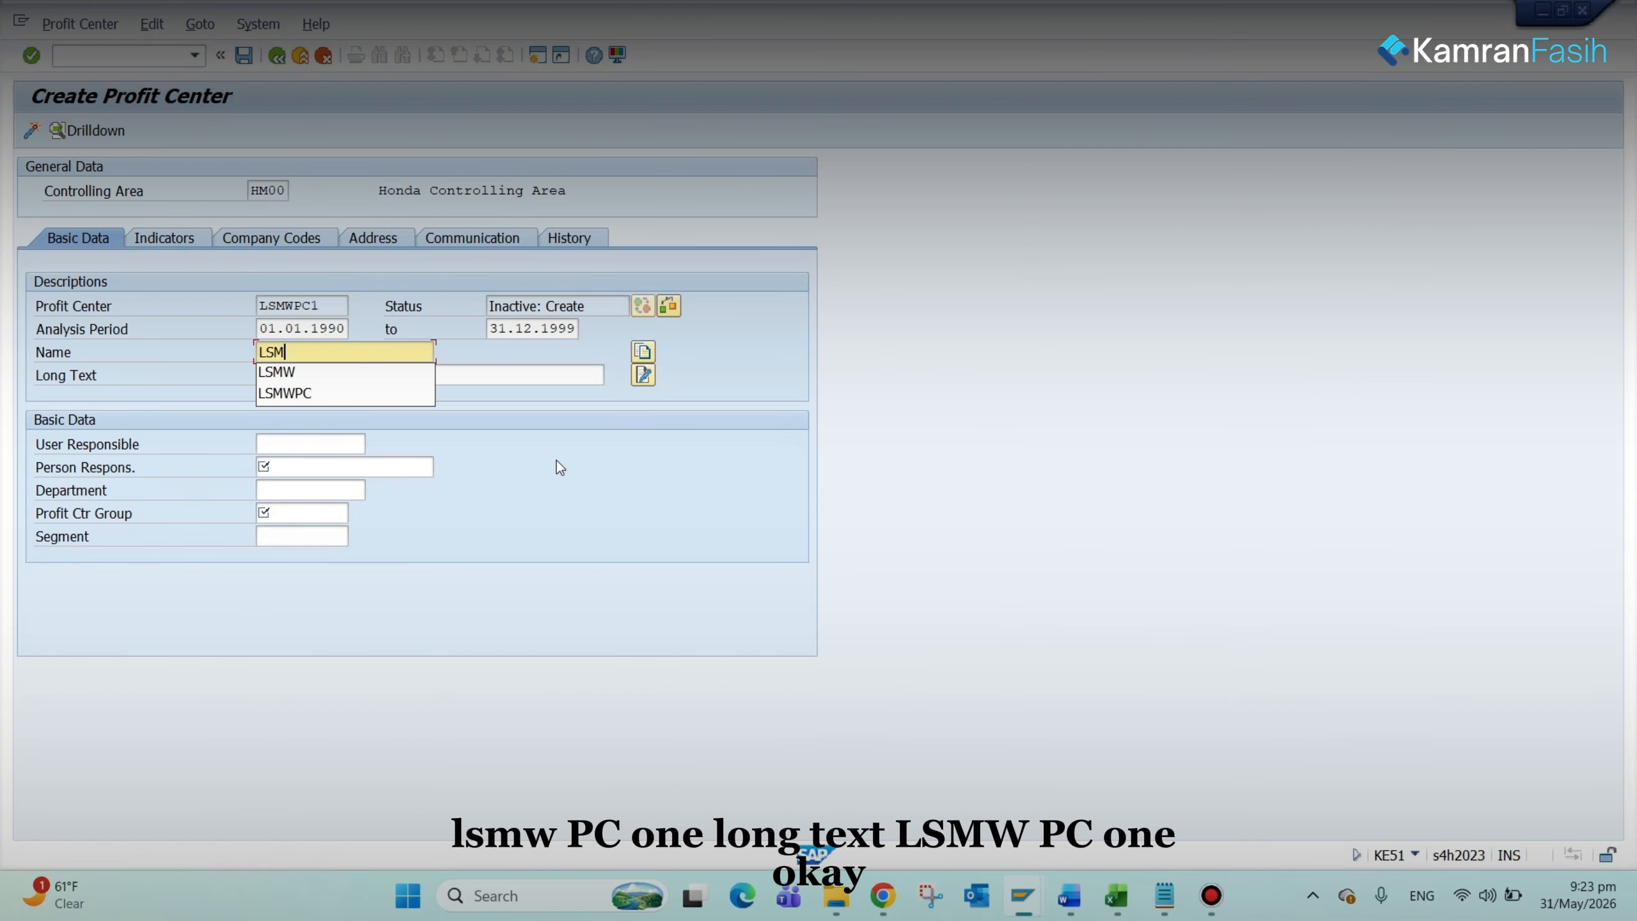
type("WPC1")
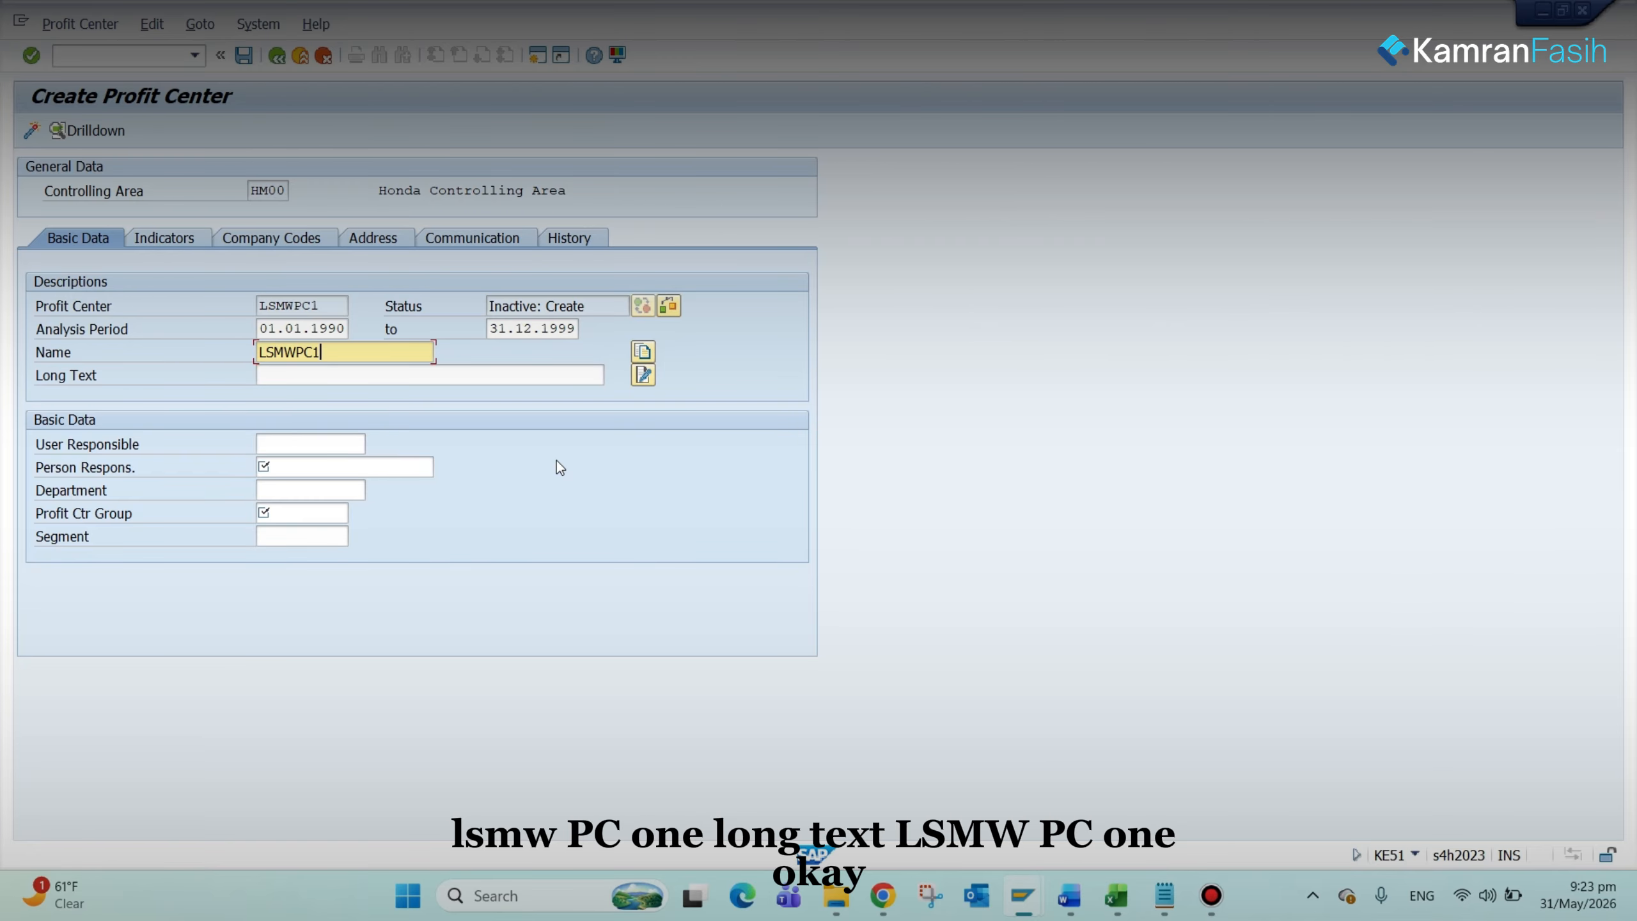
key("Tab")
type("LSM")
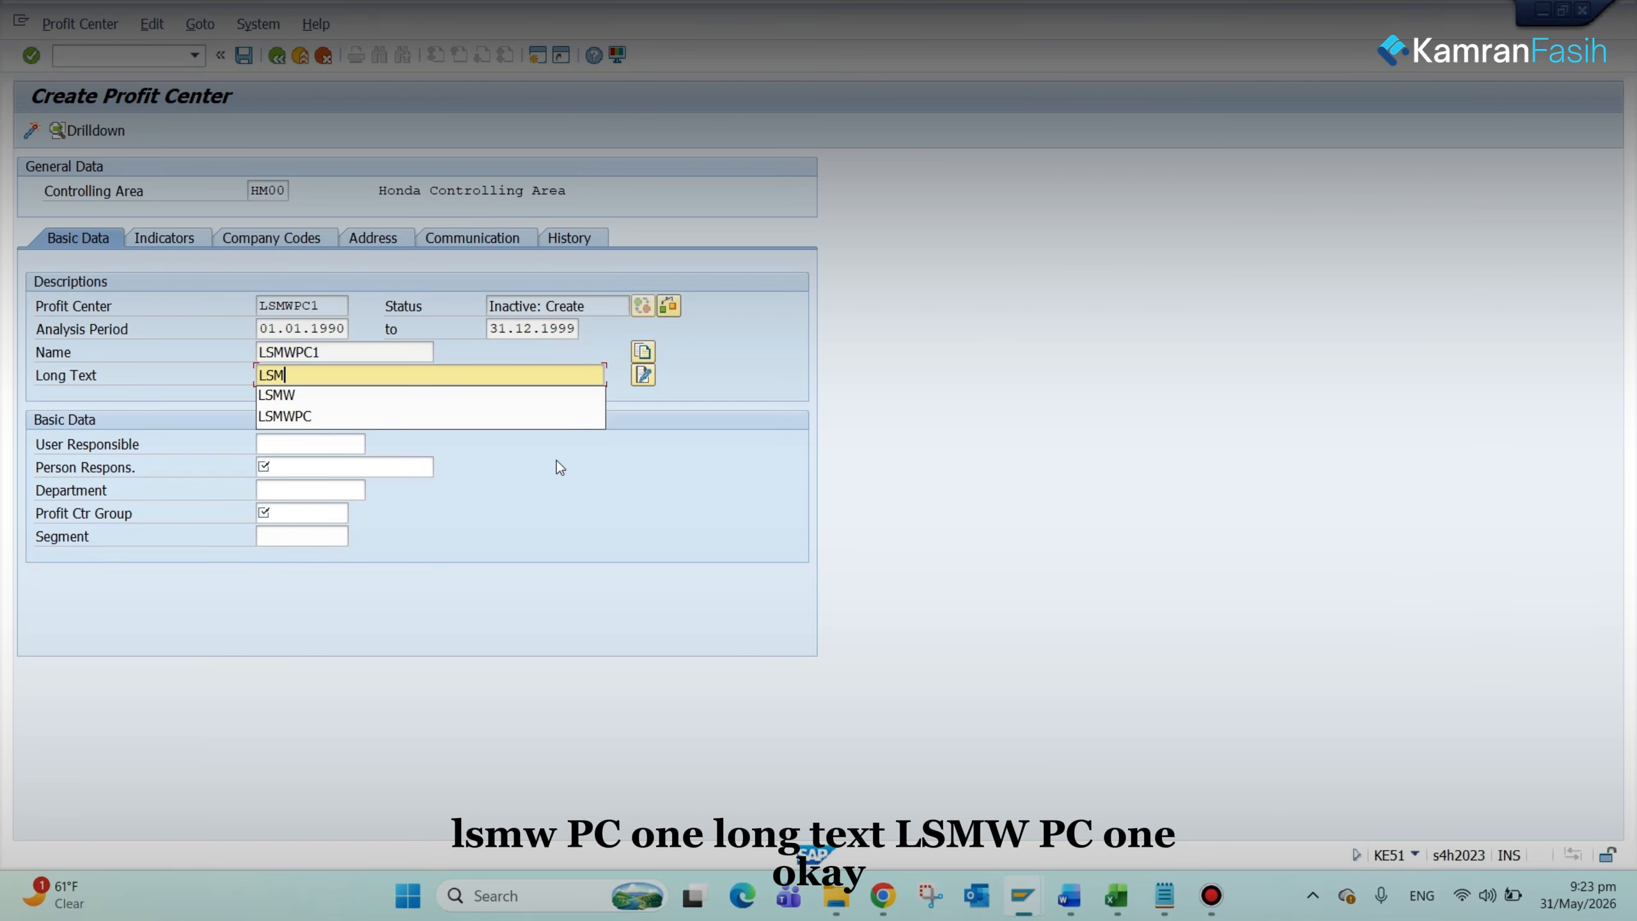
type("WPC1")
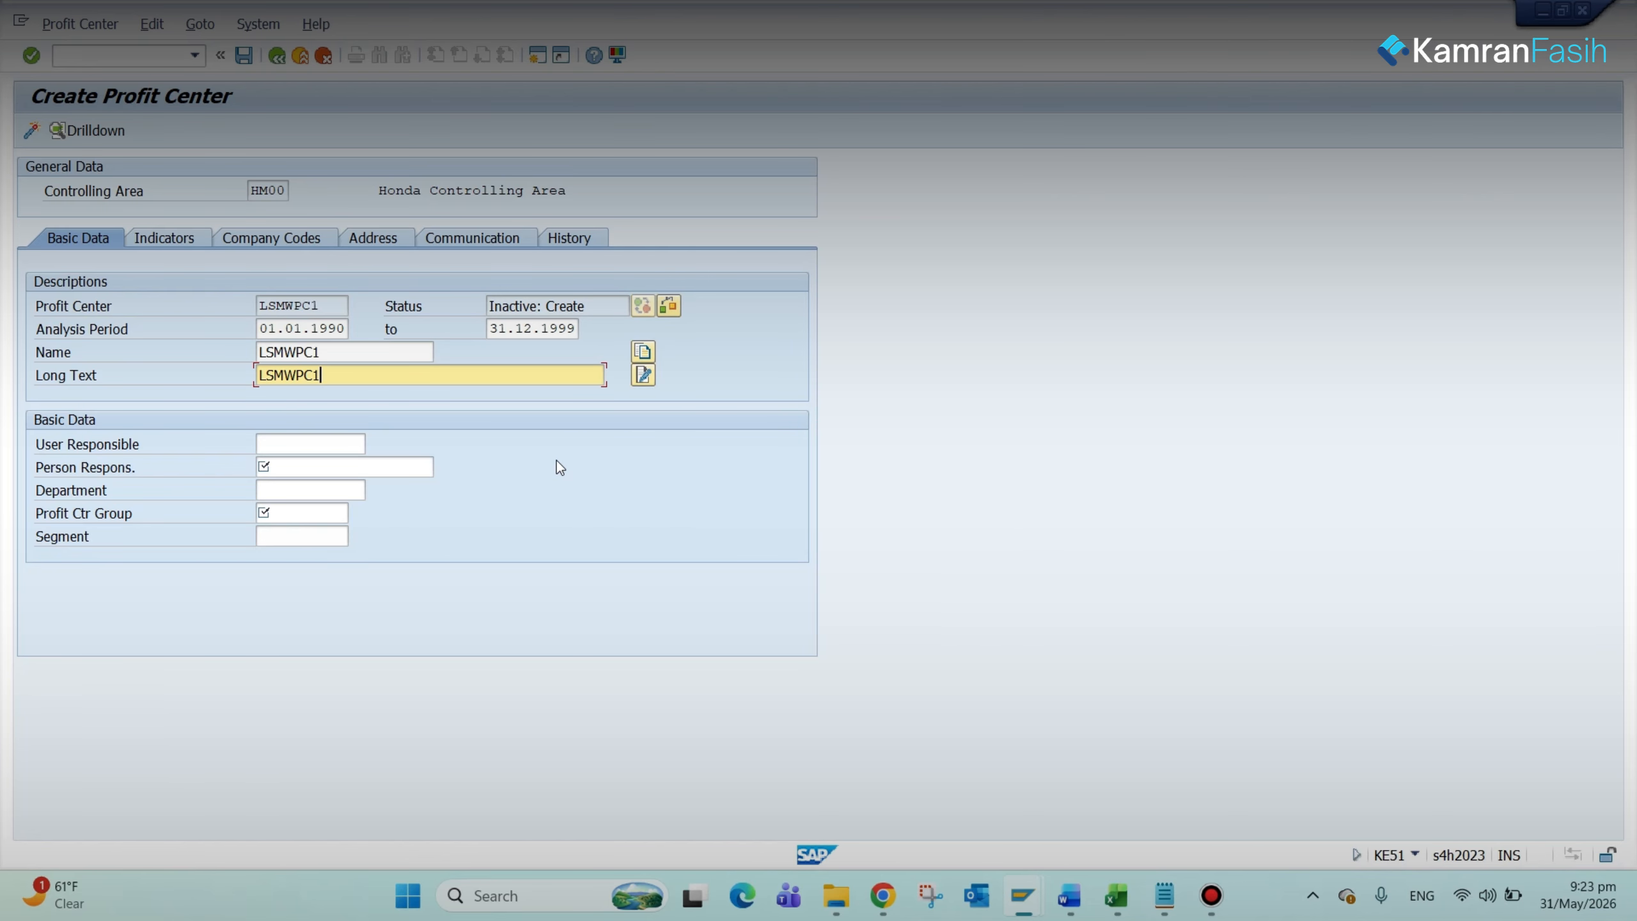
Step: Enter the name of the person responsible, leaving the user responsible blank
key("Tab")
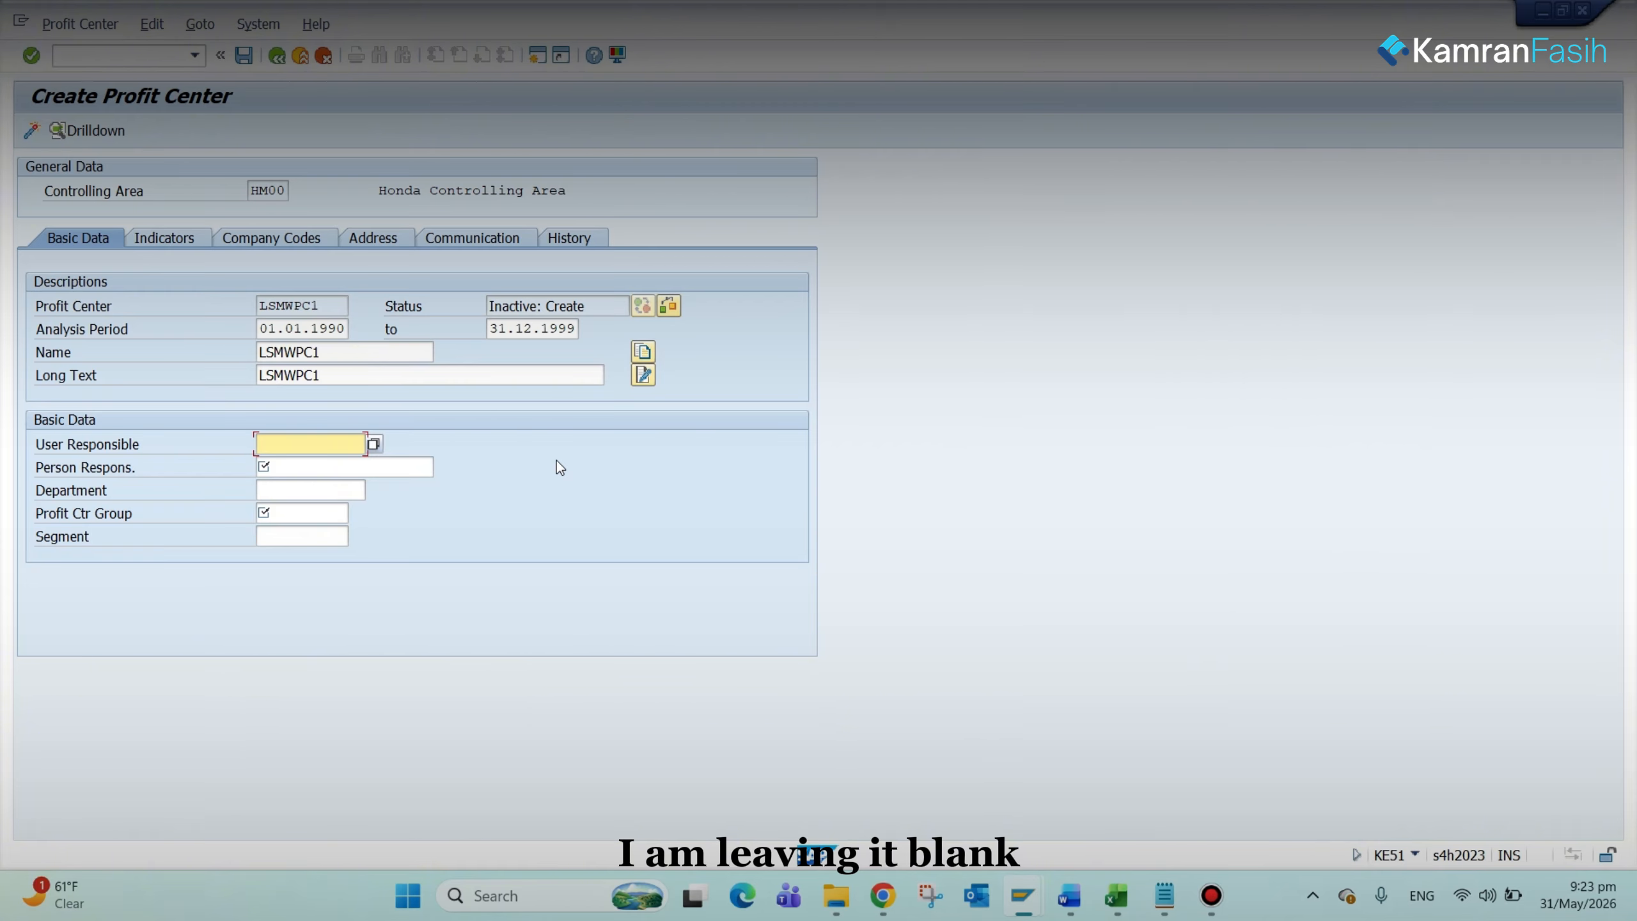
key("Tab")
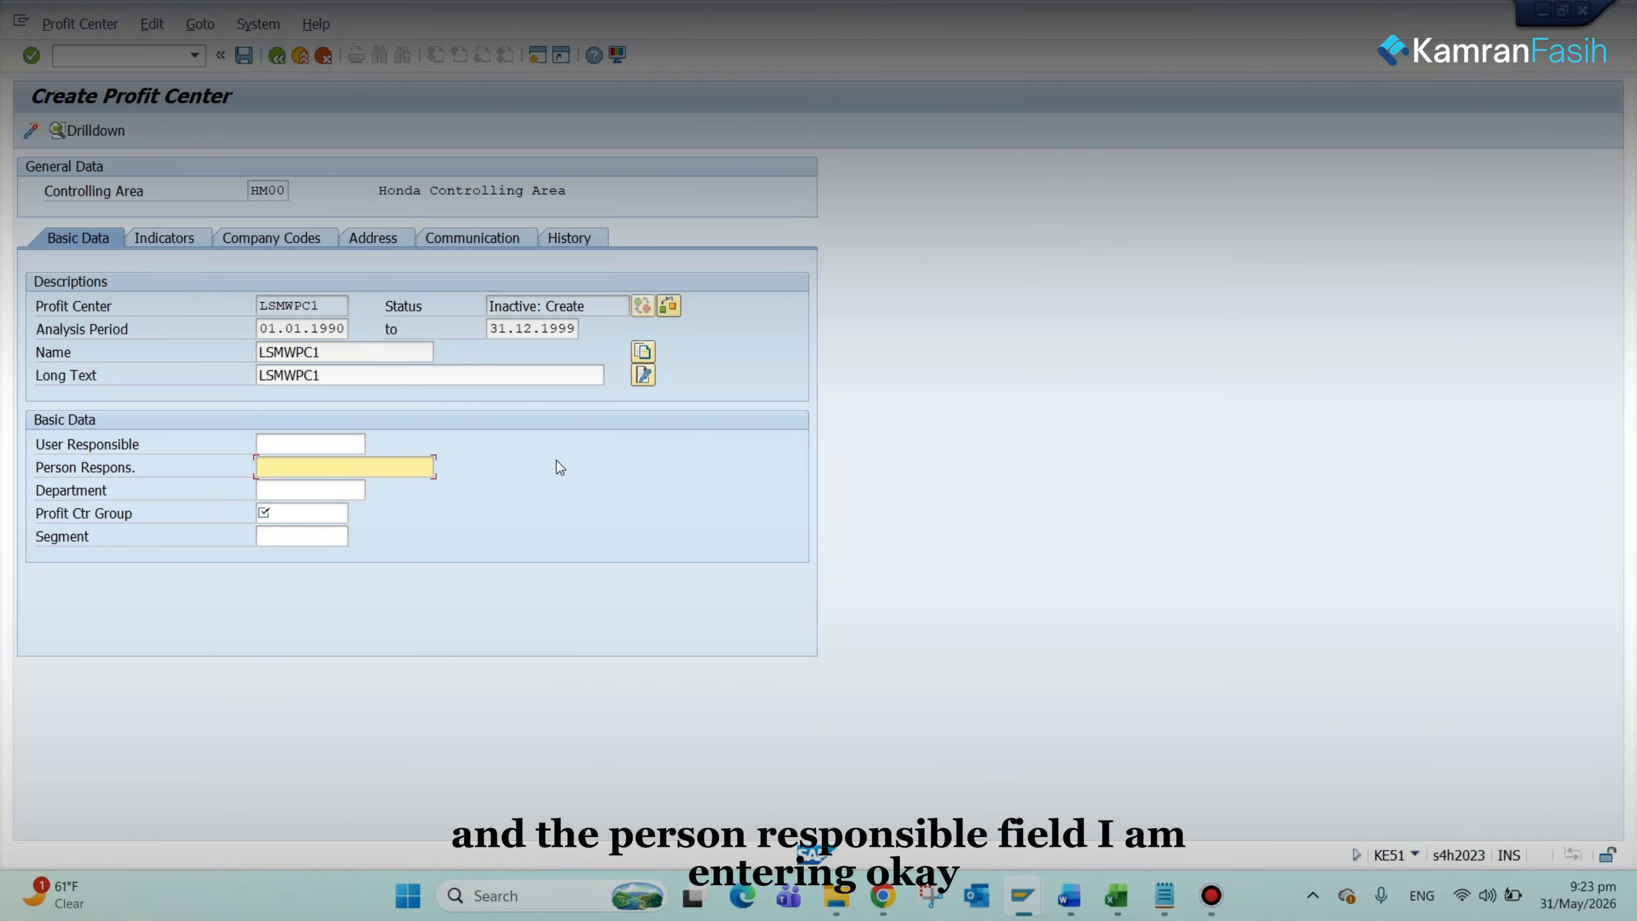
type("KAMRAN")
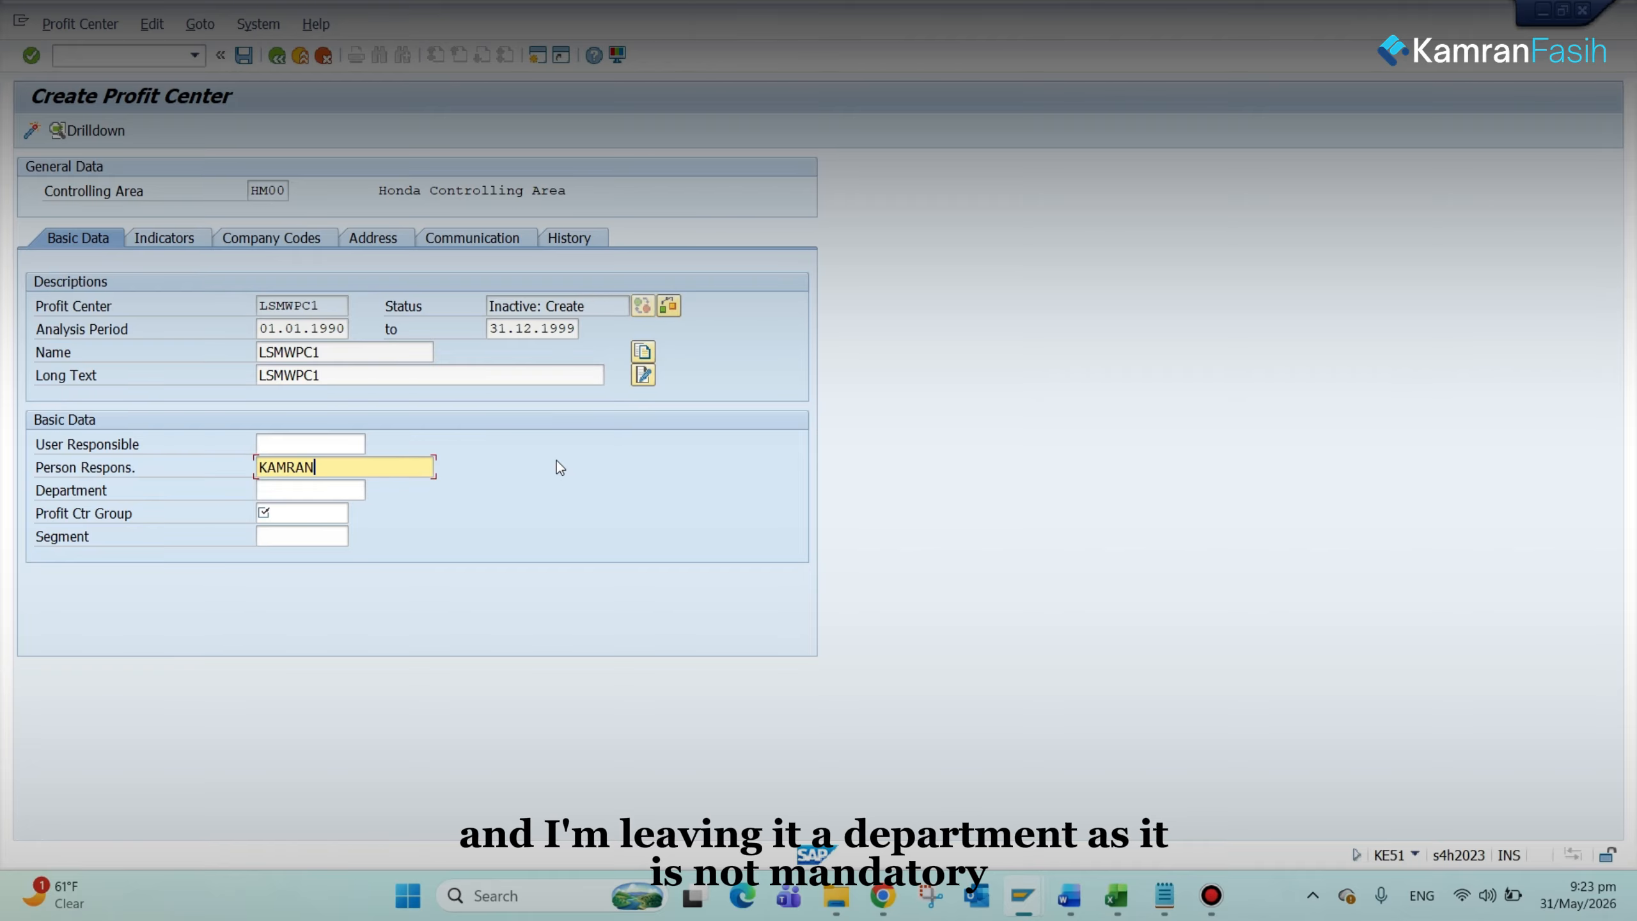
key("Tab")
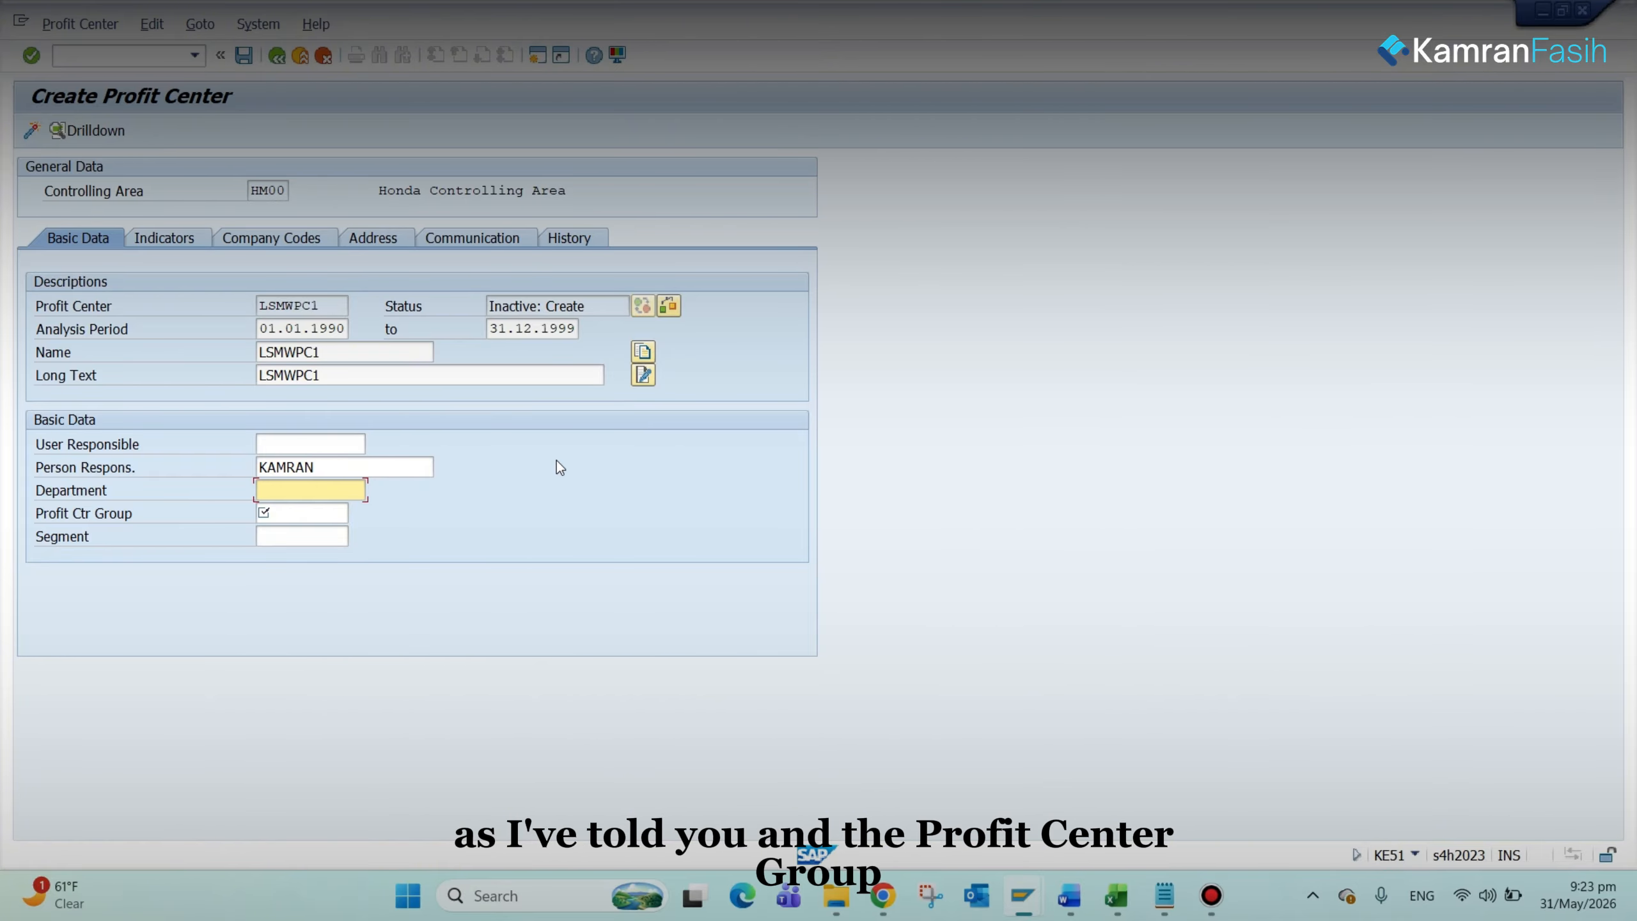
Step: Assign the profit center group HM00_PC, leaving the department blank, and activate the profit center
key("Tab")
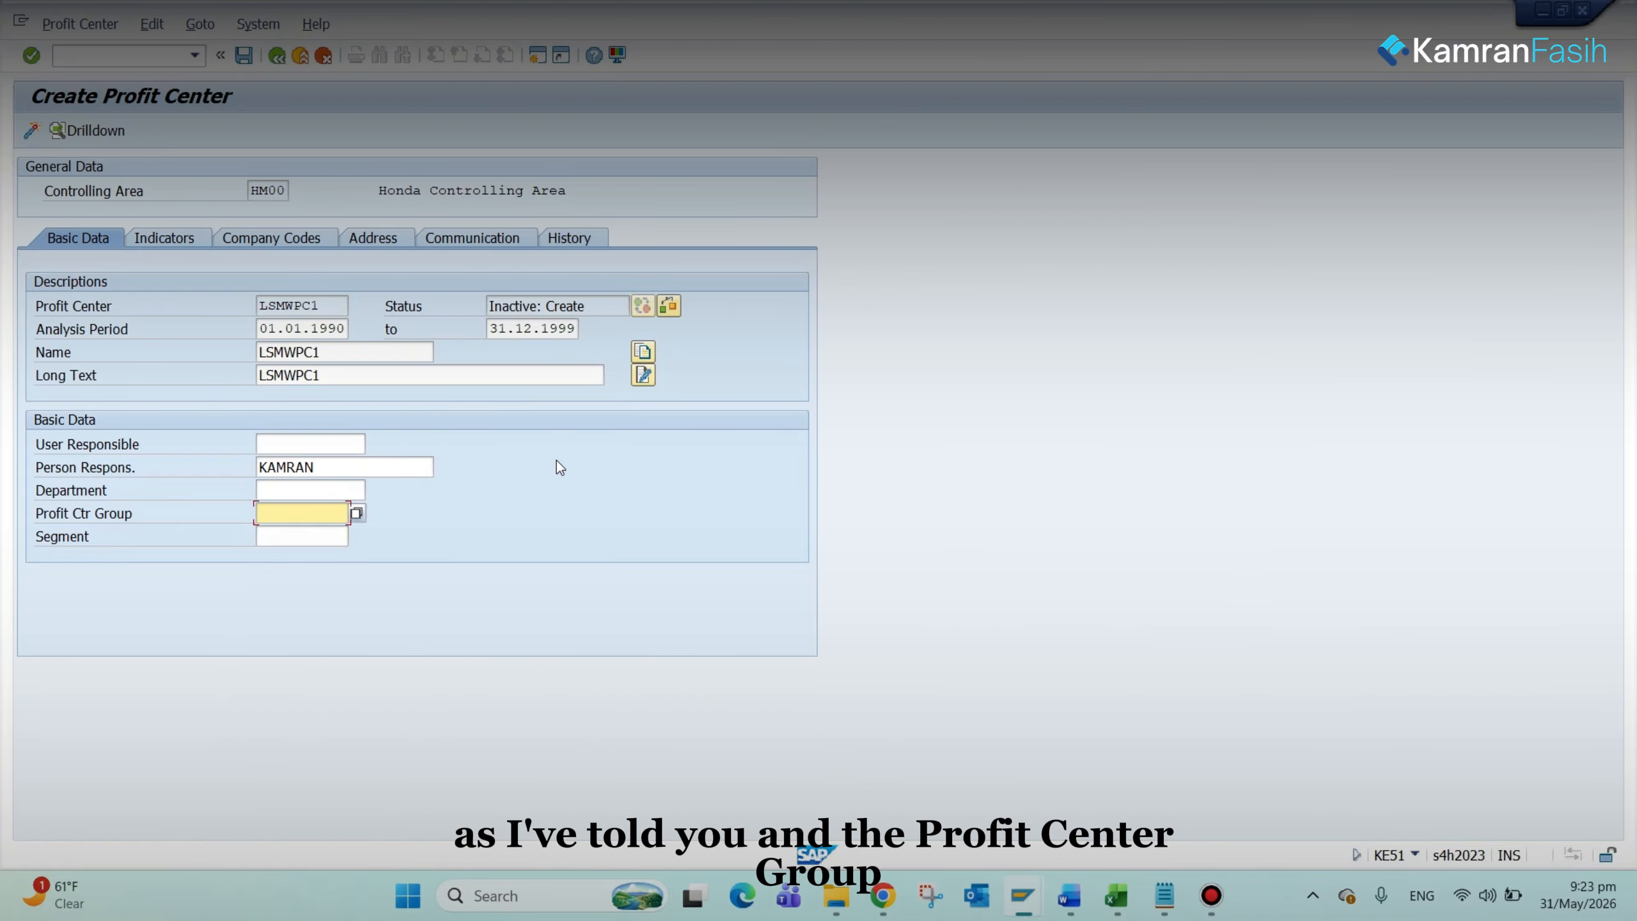
left_click(358, 513)
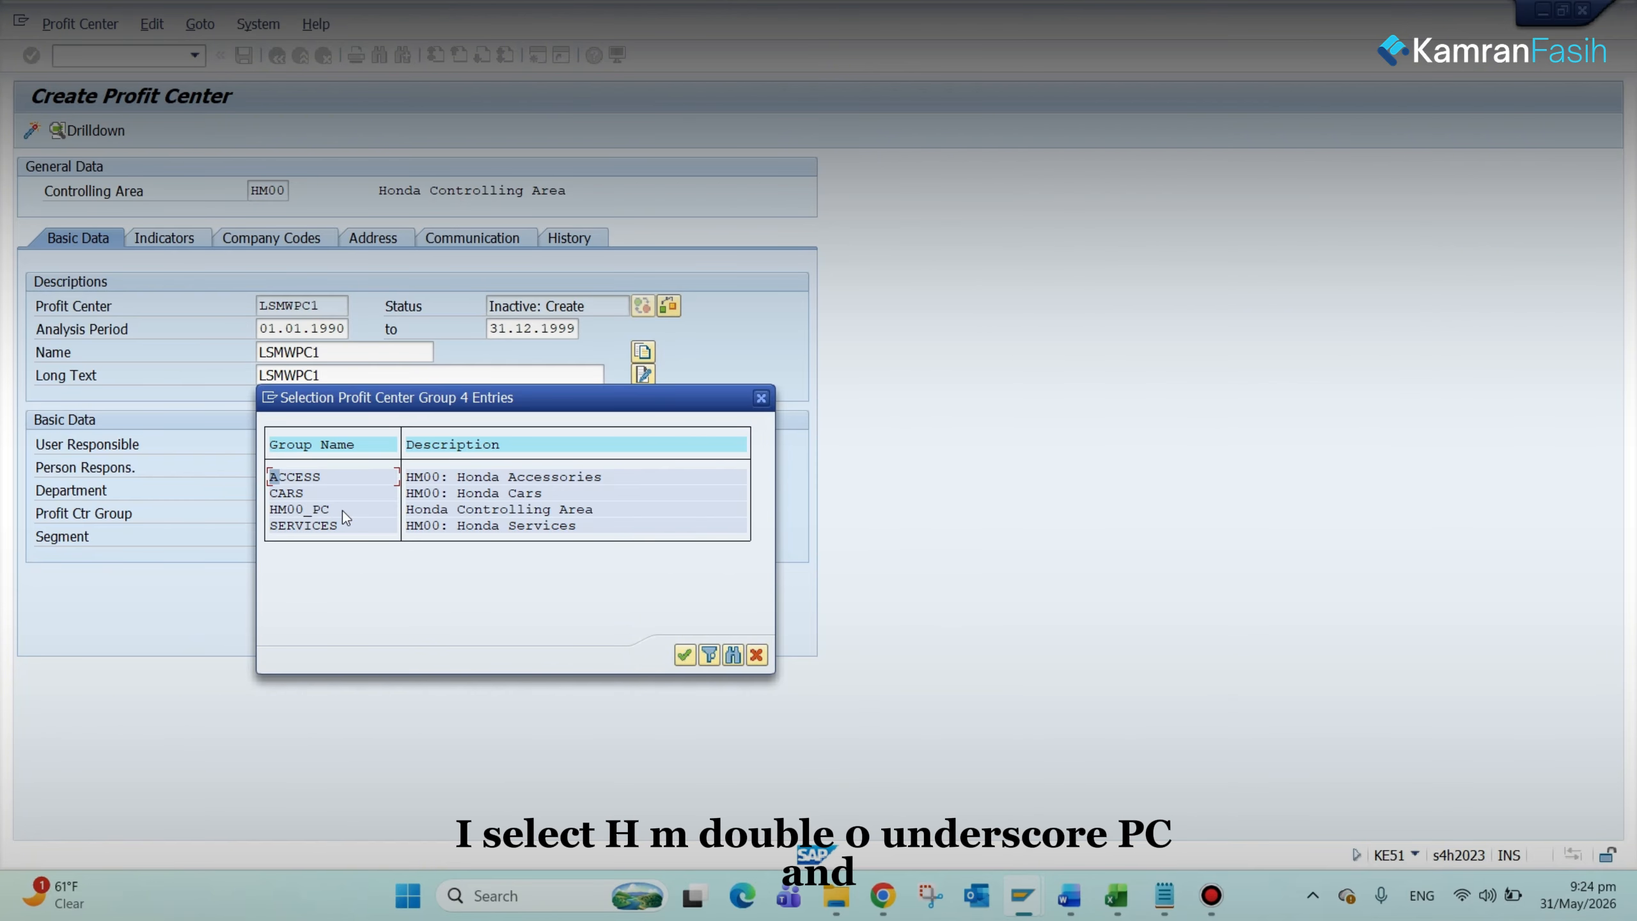
double_click(322, 510)
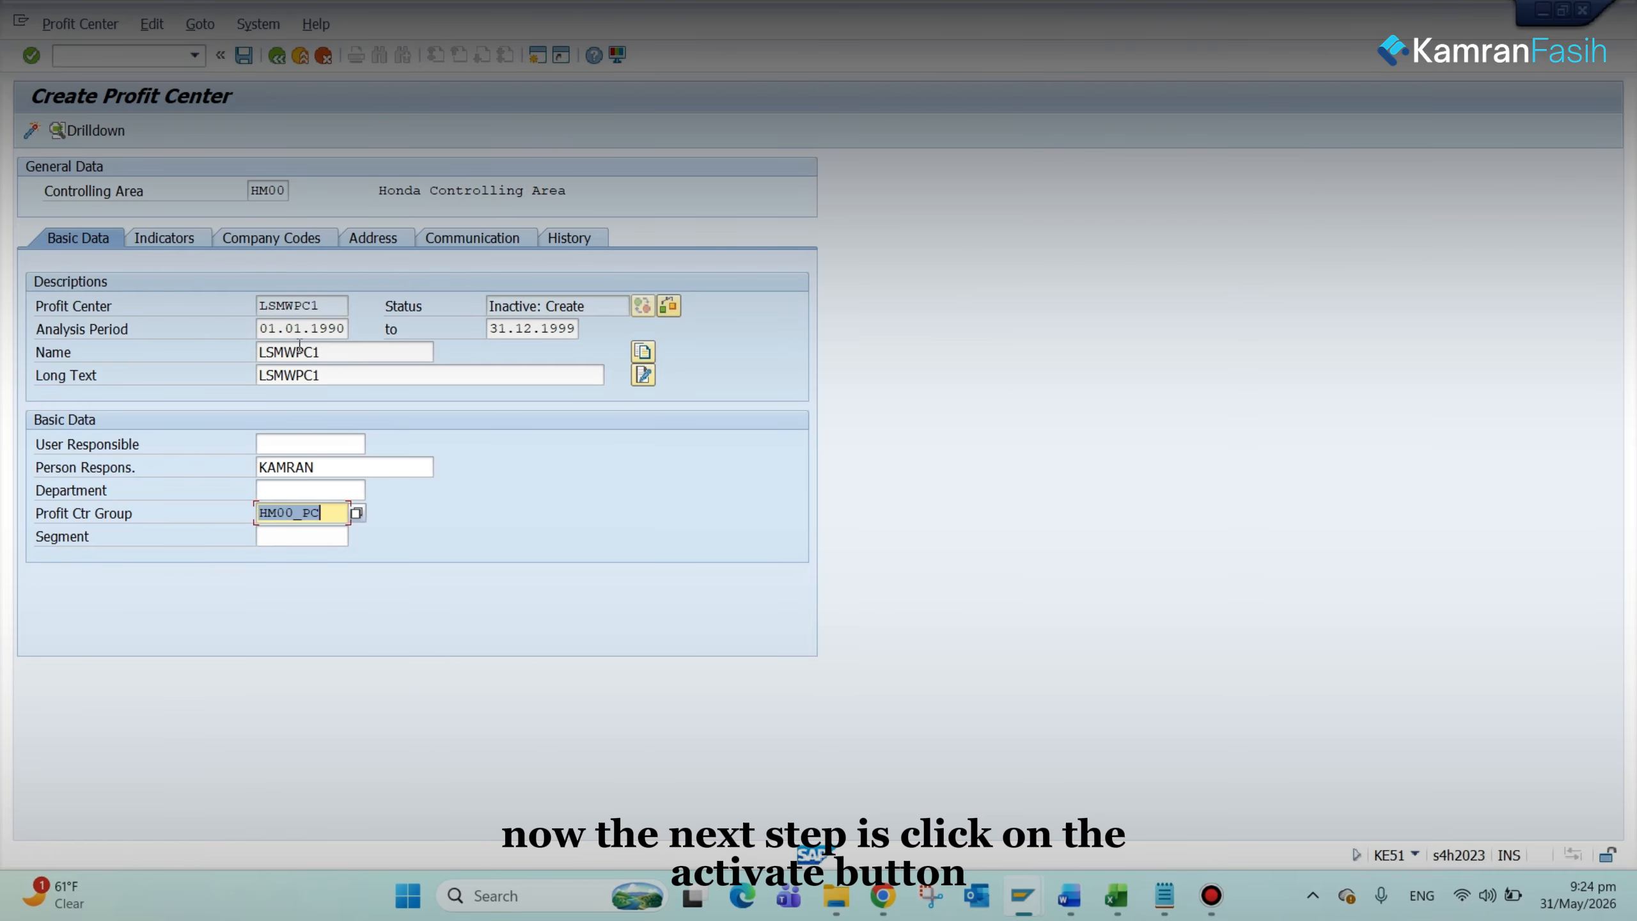
left_click(31, 132)
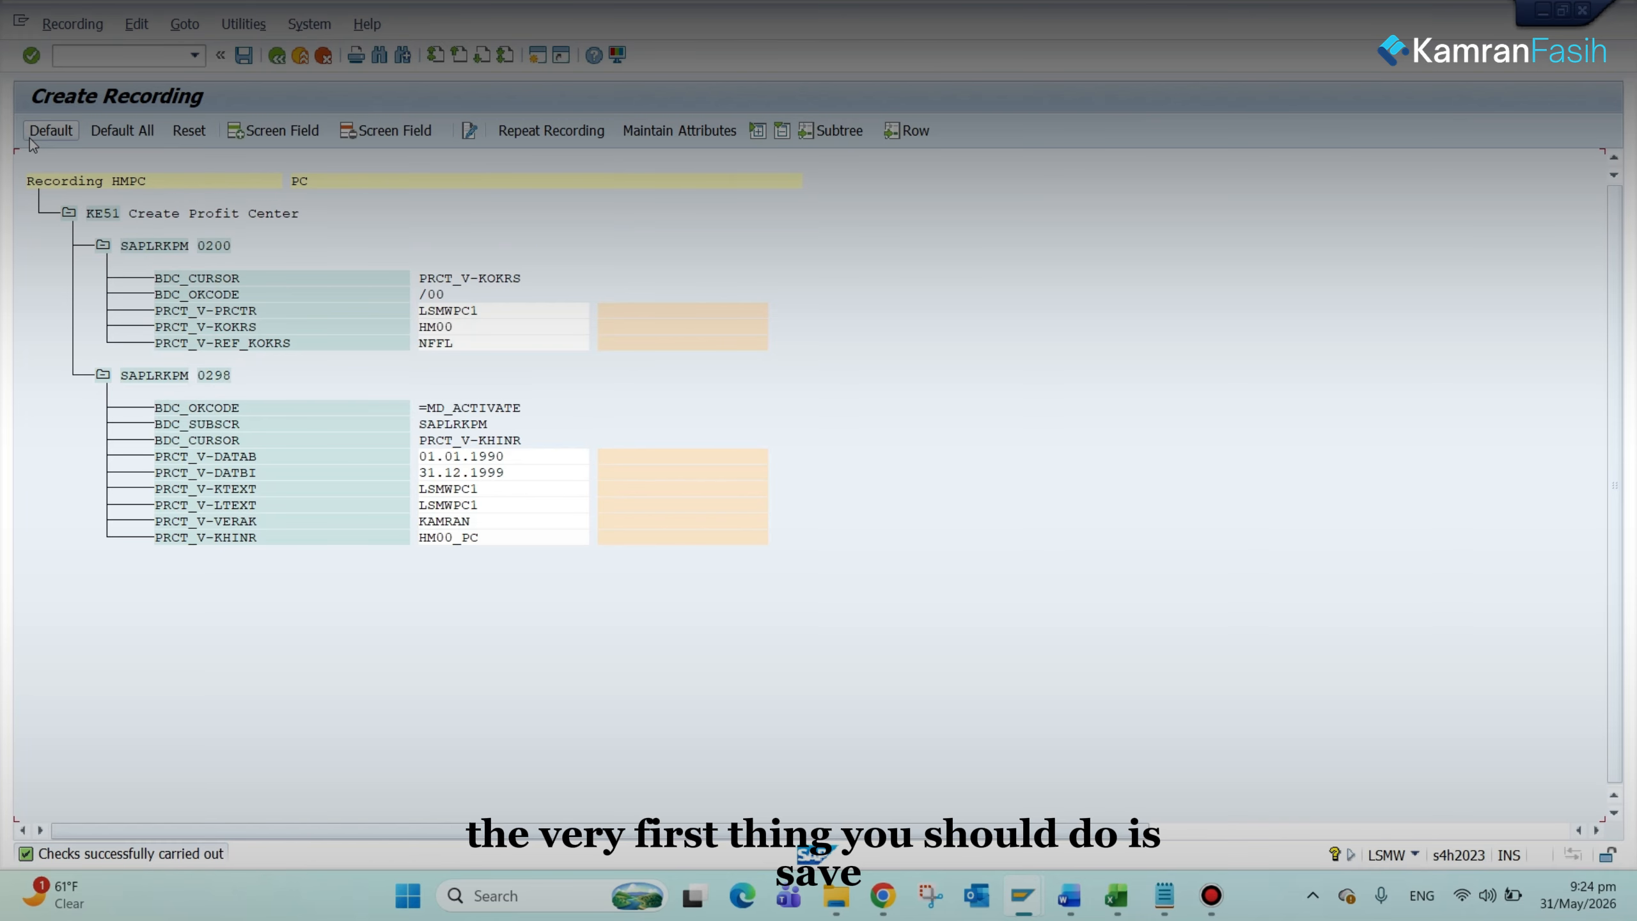
Step: Save the HMPC recording and apply the default names to all its screen fields
left_click(244, 56)
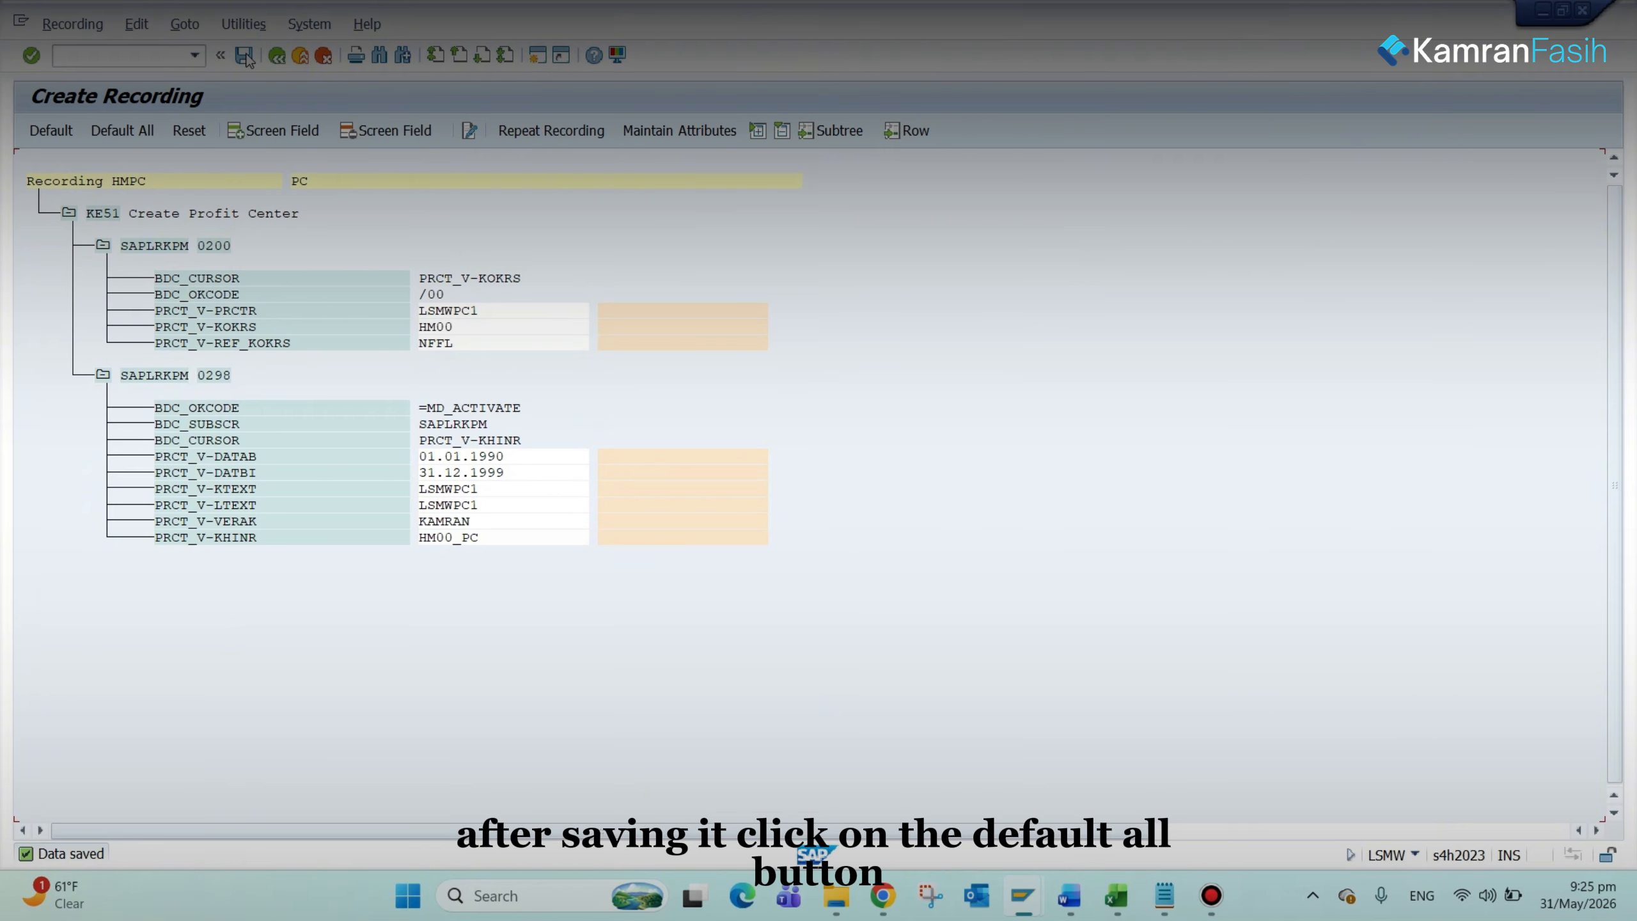
left_click(138, 133)
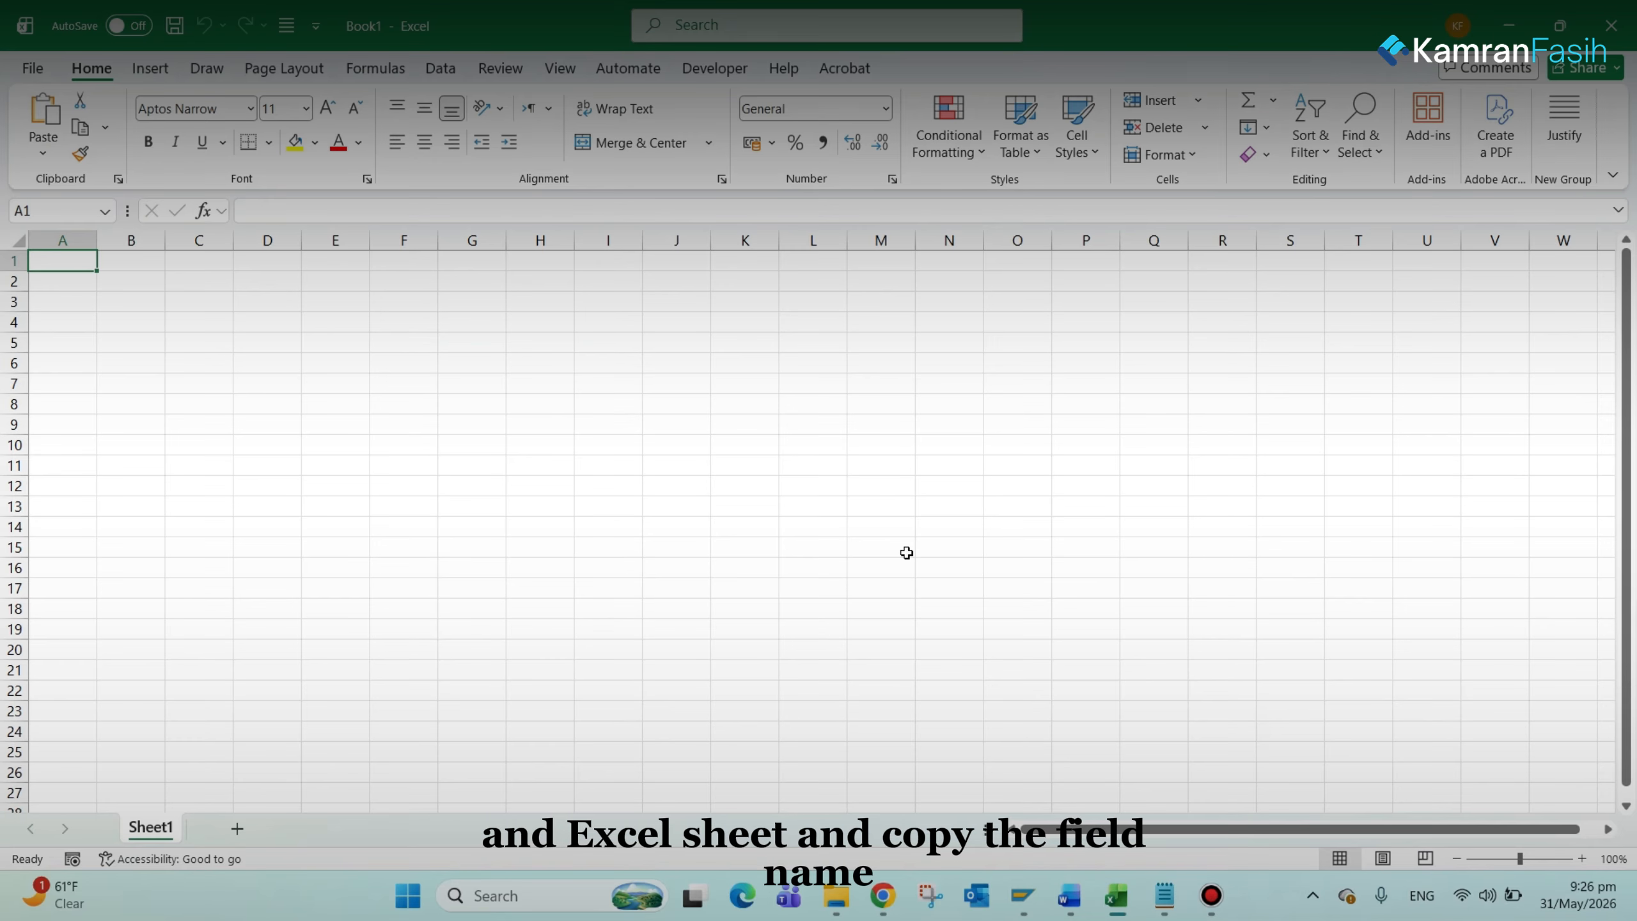
Step: Copy the field names PRCTR, KOKRS and REF_KOKRS from the SAP recording into the Excel sheet, starting at cell A1
key("alt+Tab")
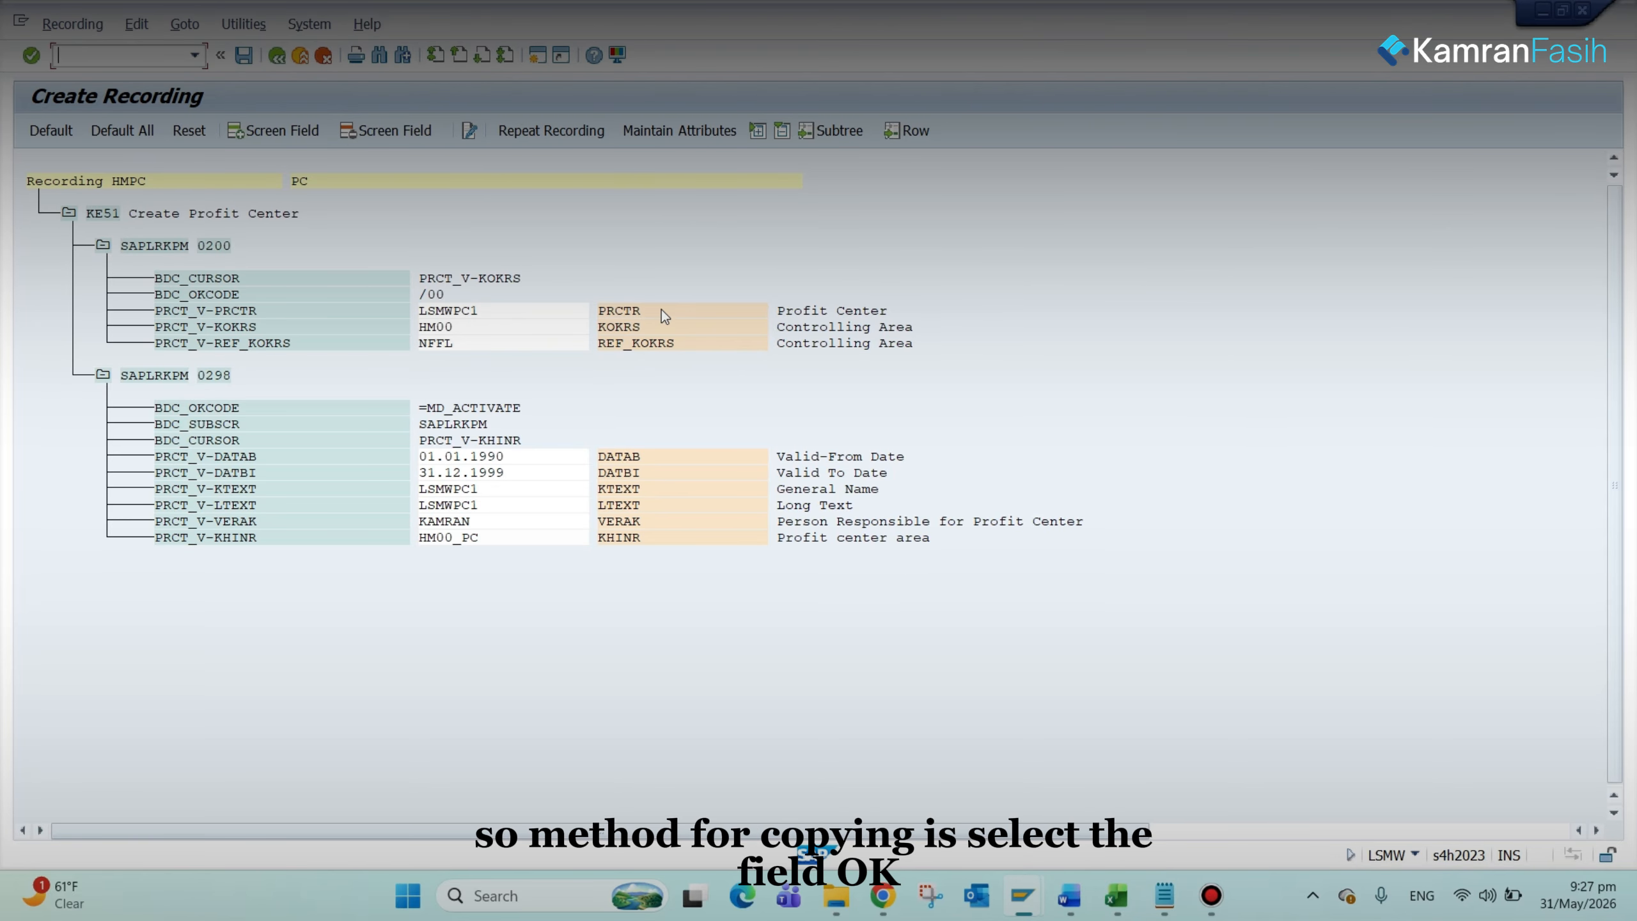
left_click(616, 312)
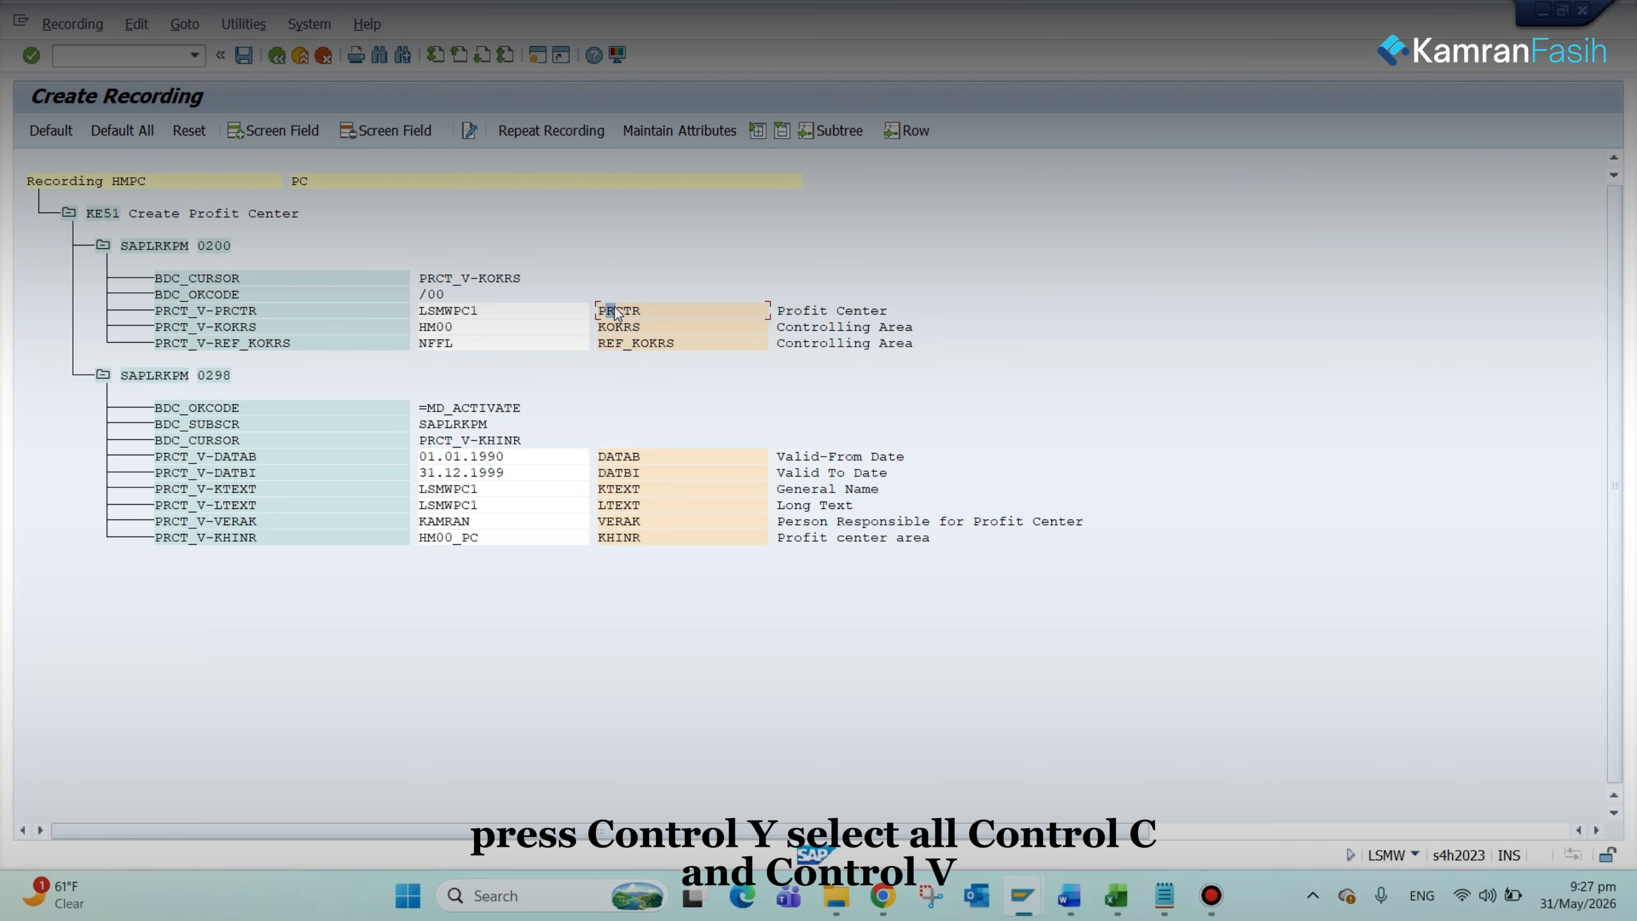
key("ctrl+y")
left_click_drag(597, 305, 678, 346)
key("ctrl+c")
key("alt+Tab")
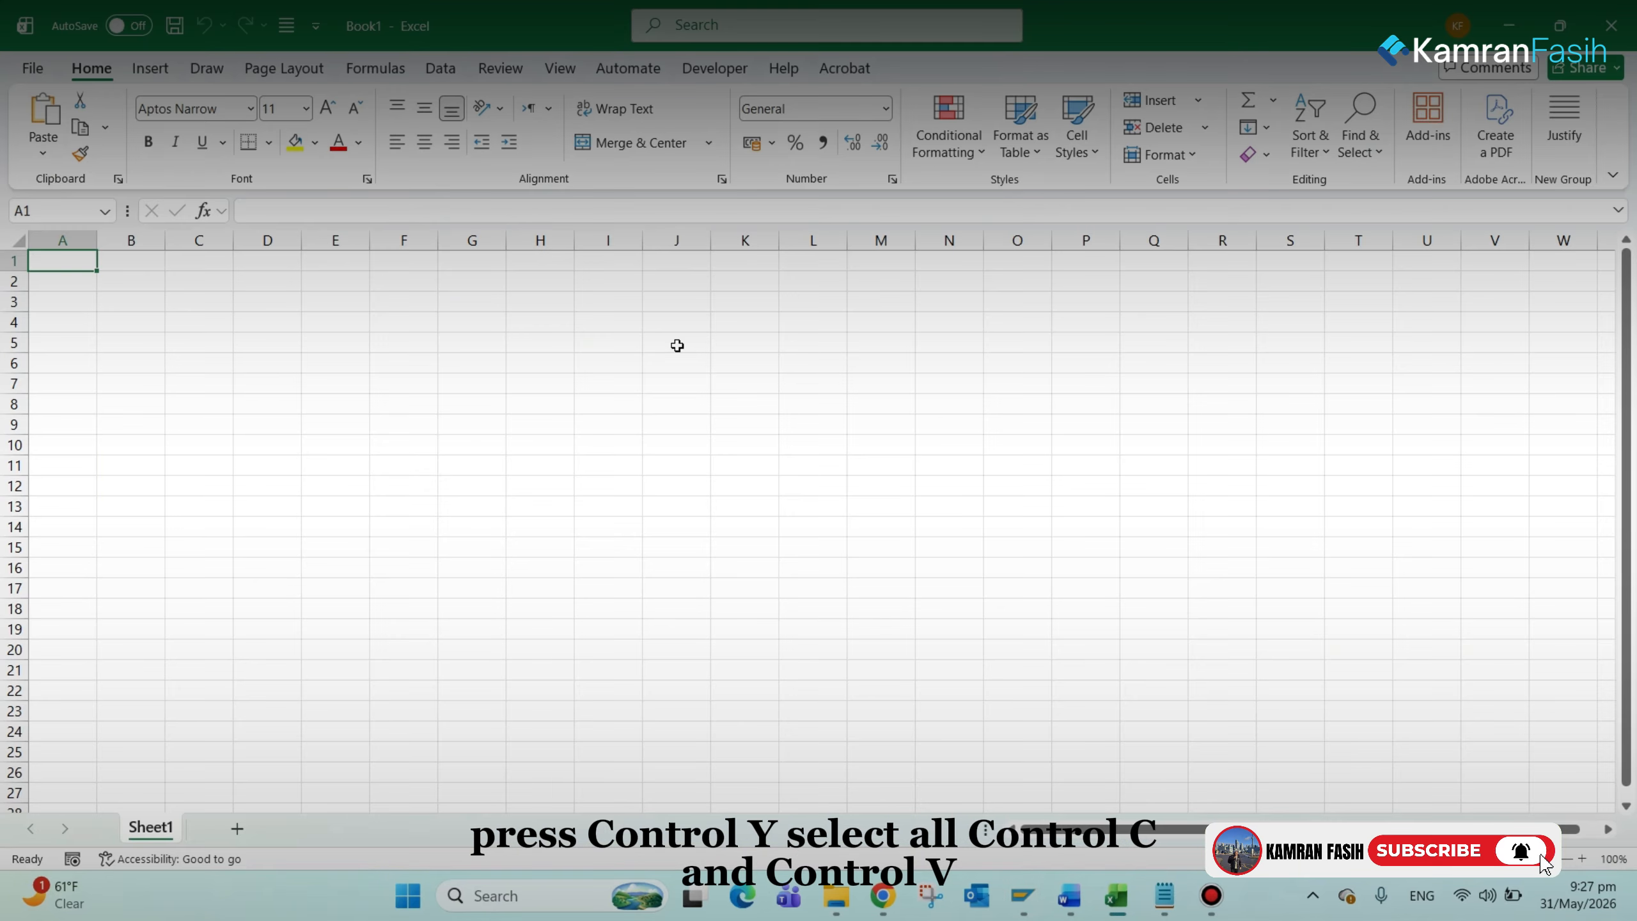
key("ctrl+v")
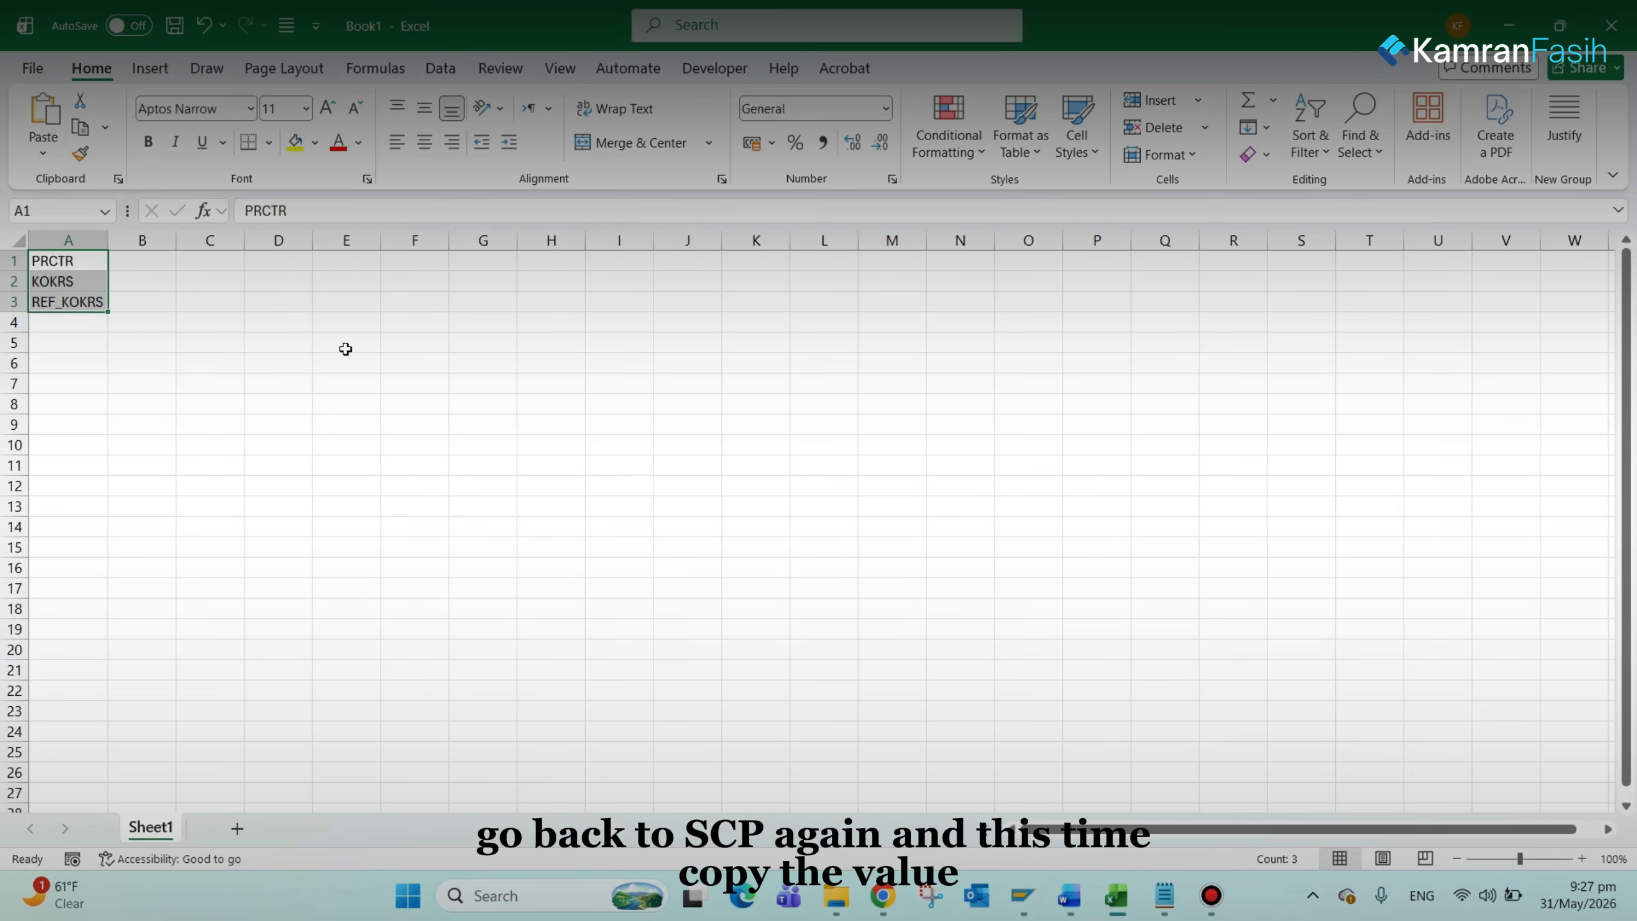
Step: Copy the recorded values LSMWPC1, HM00 and NFFL from SAP into Excel beside their field names, starting at cell B1
key("alt+Tab")
left_click(420, 310)
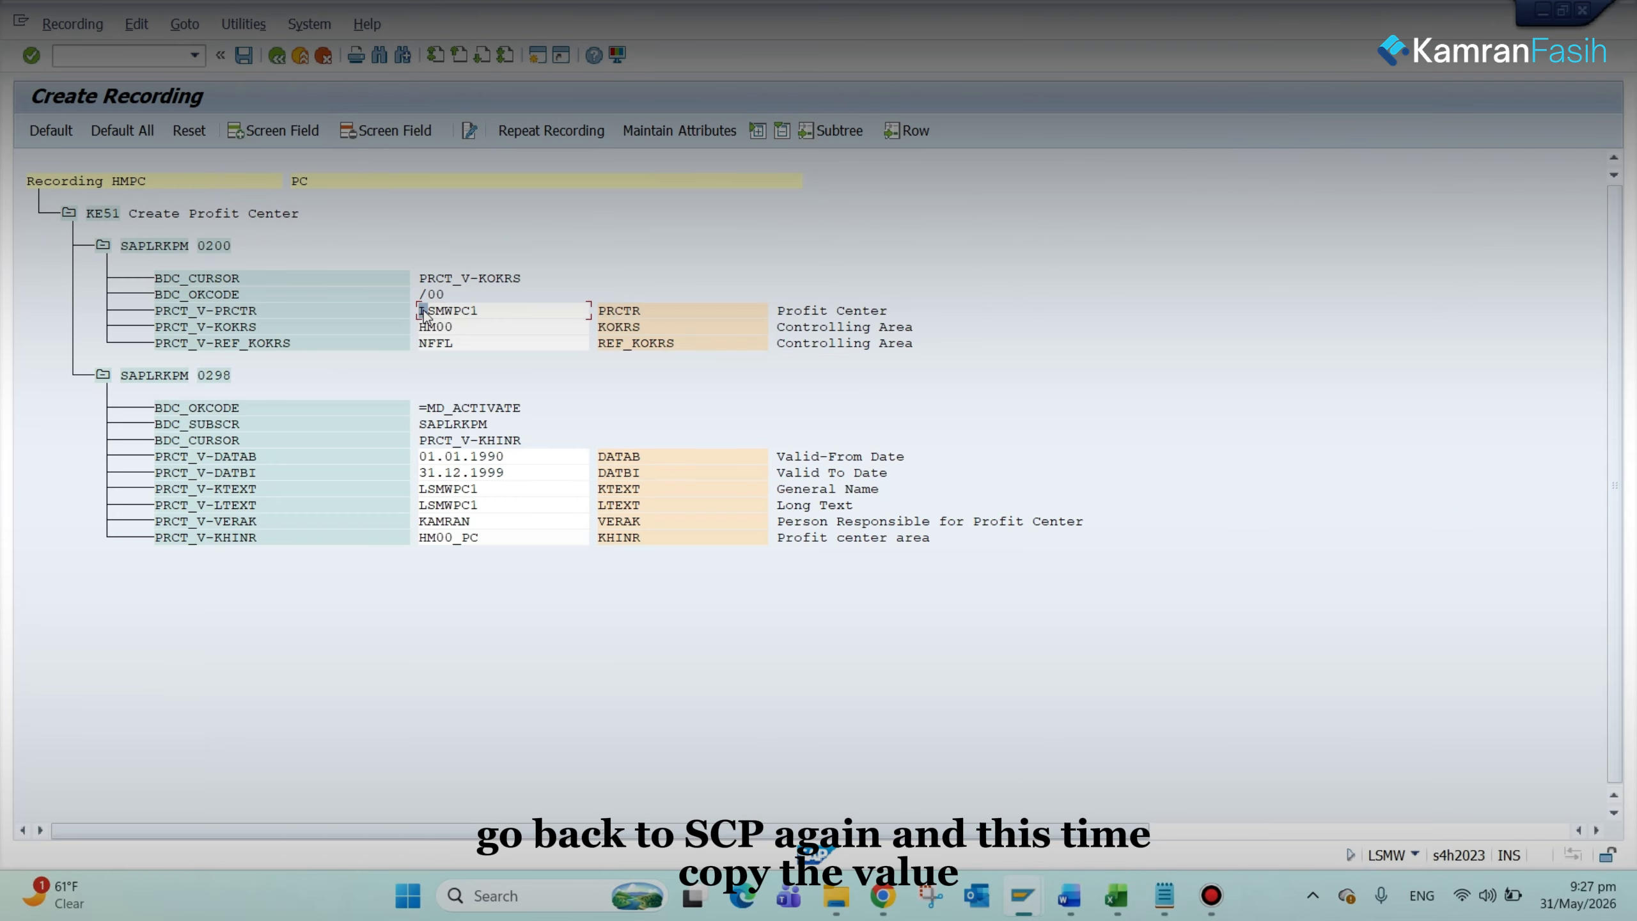
key("ctrl+y")
left_click_drag(420, 310, 484, 343)
key("ctrl+c")
key("alt+Tab")
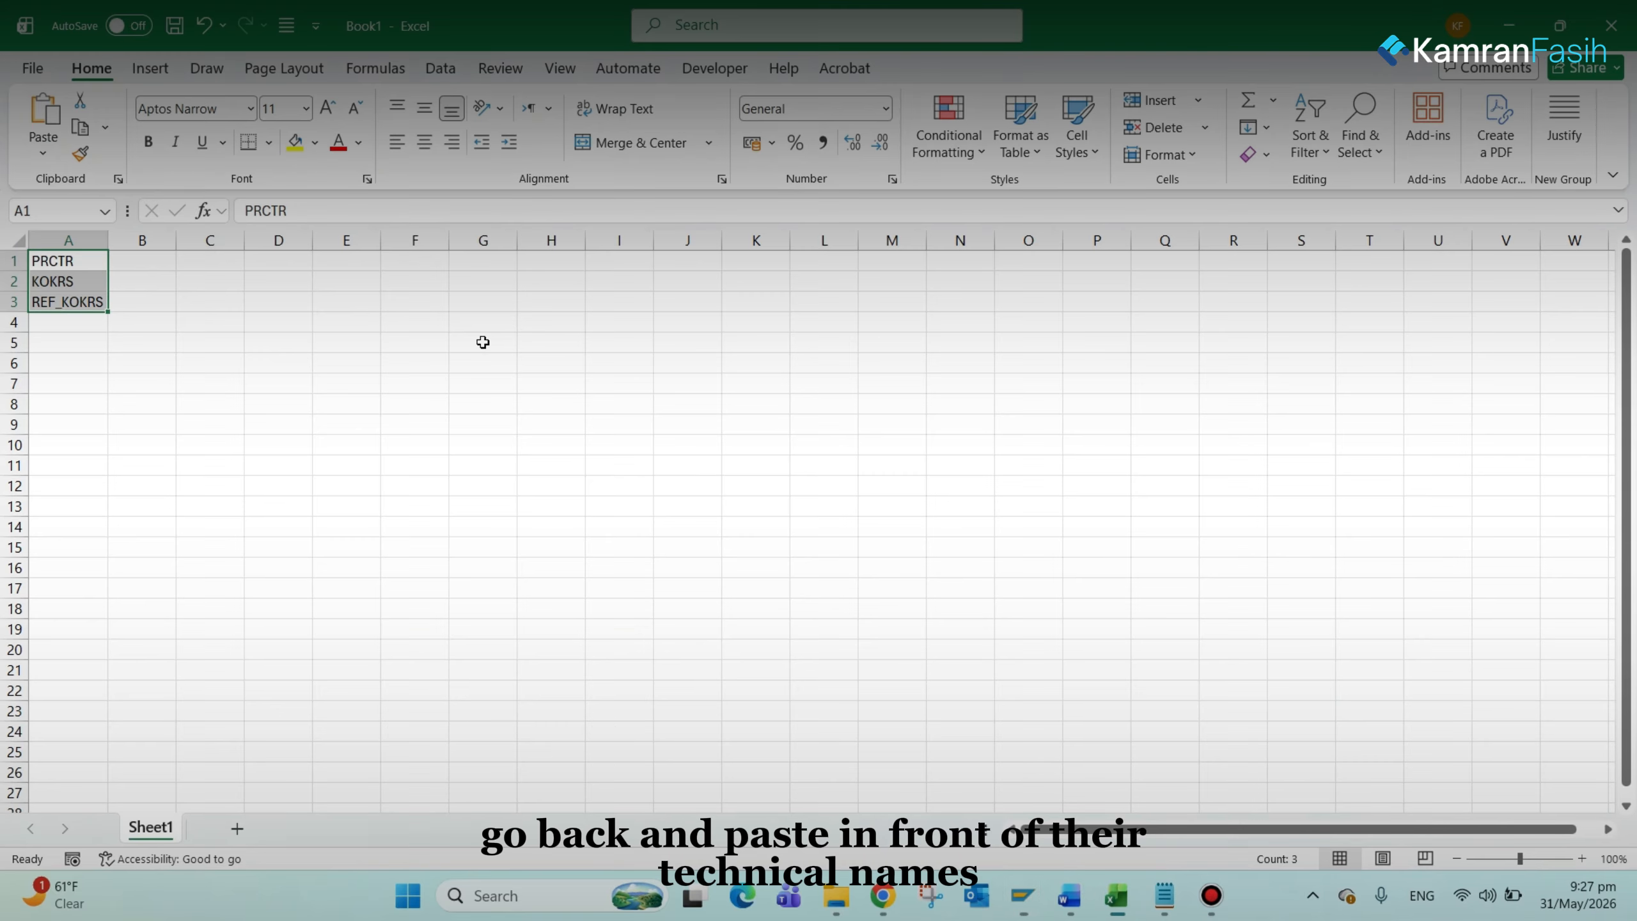
key("Right")
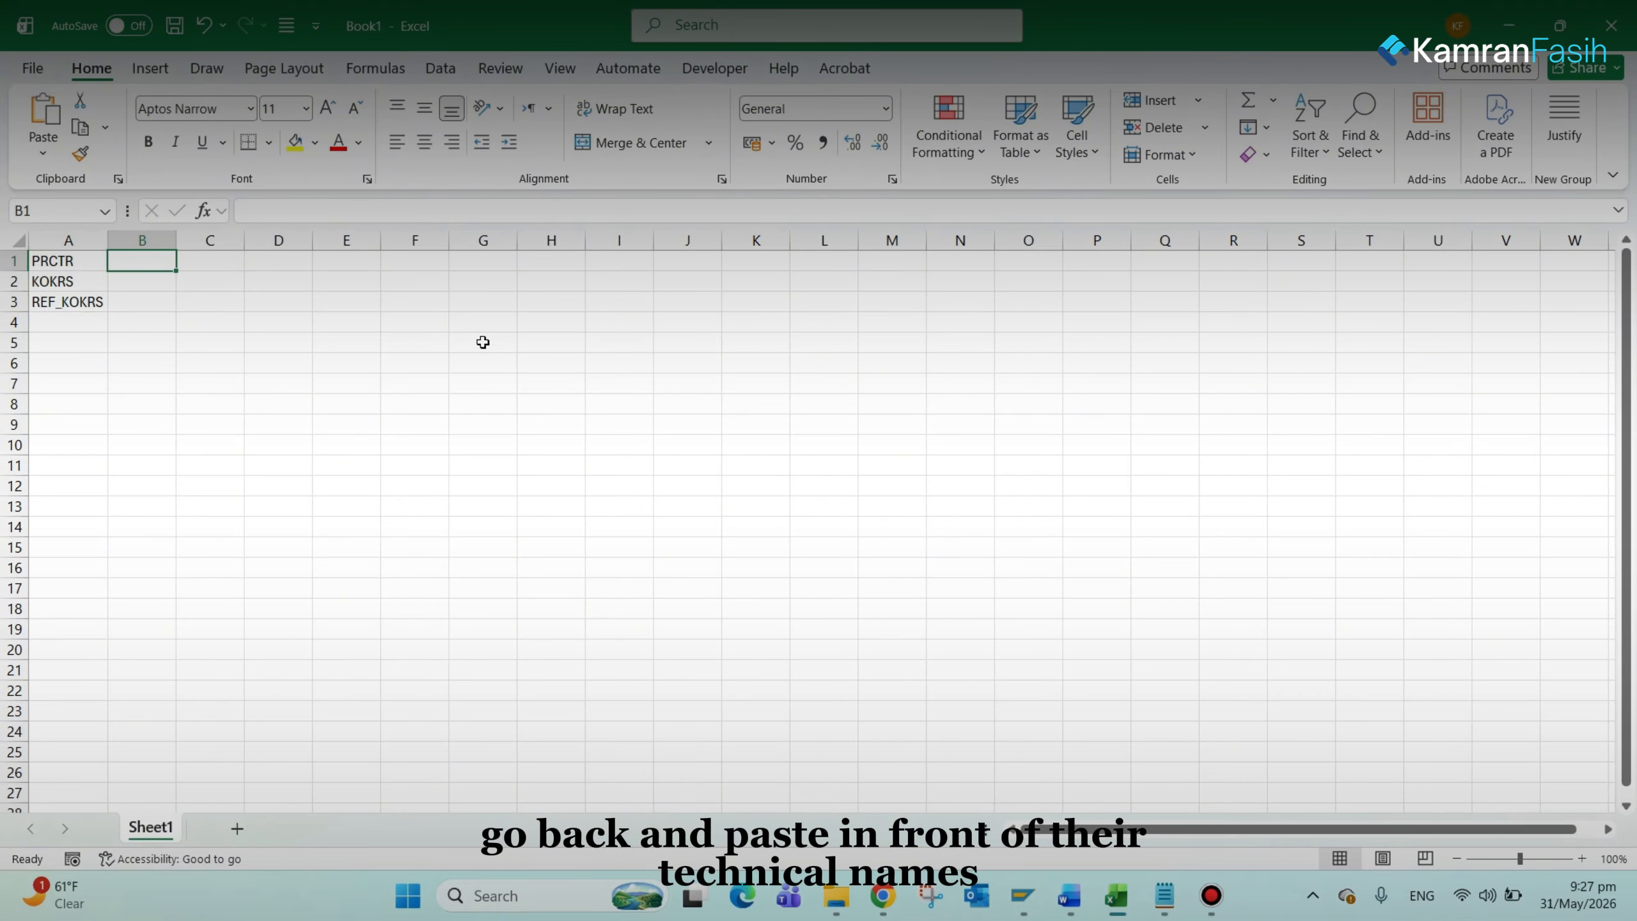
key("ctrl+v")
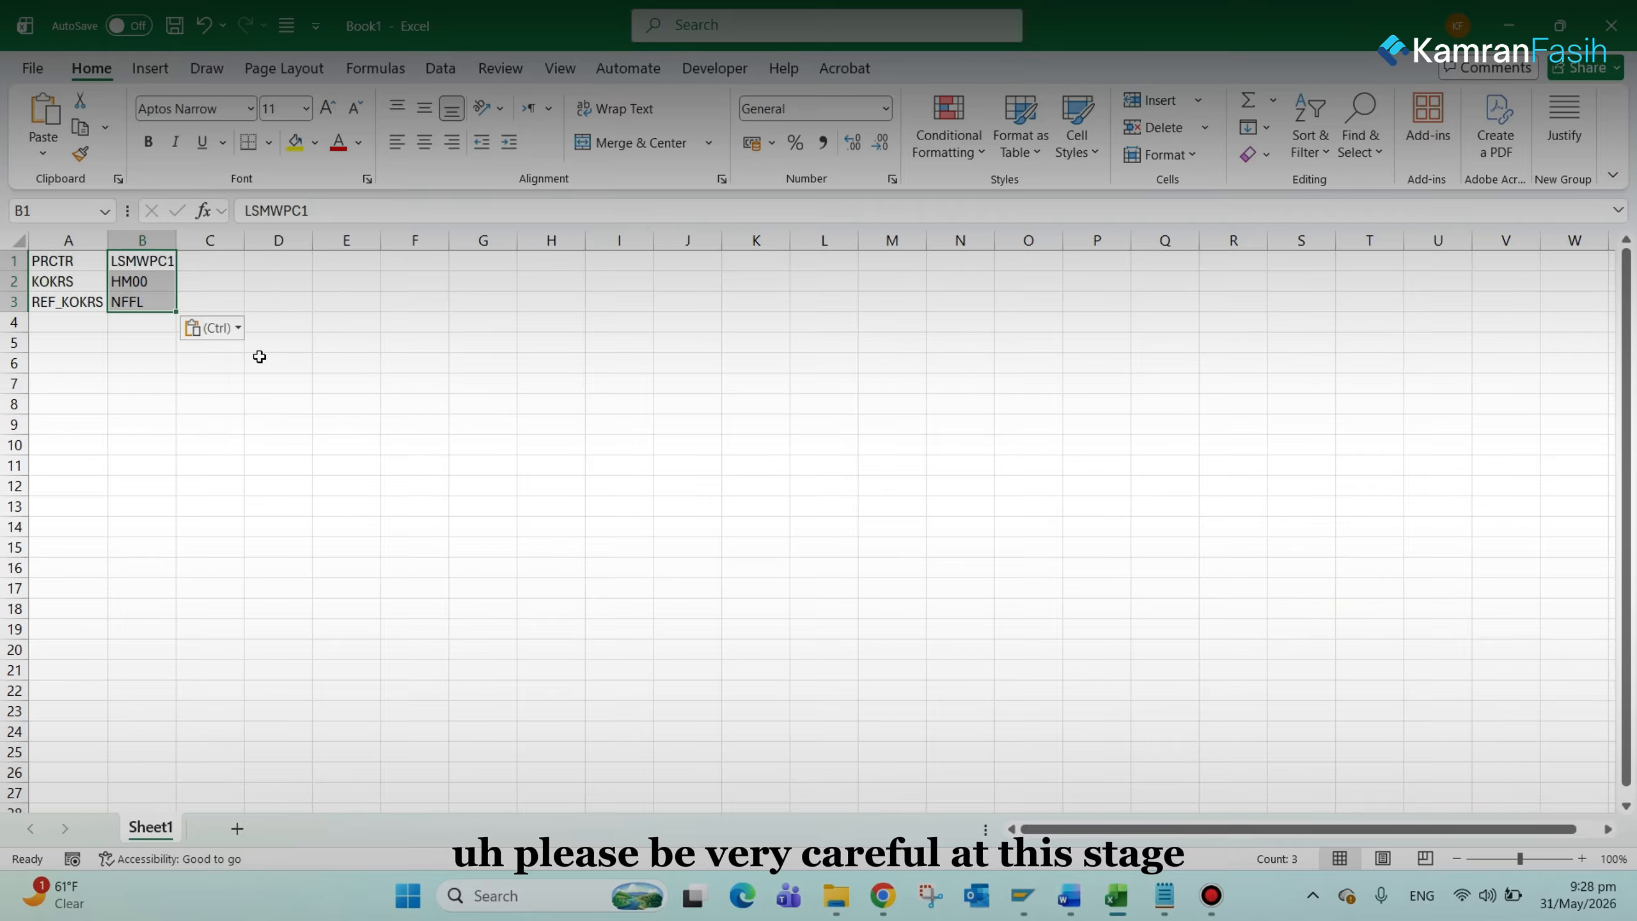
Step: Copy the second screen's field names DATAB, DATBI, KTEXT, LTEXT, VERAK and KHINR from SAP into Excel, starting at cell A4
key("Right")
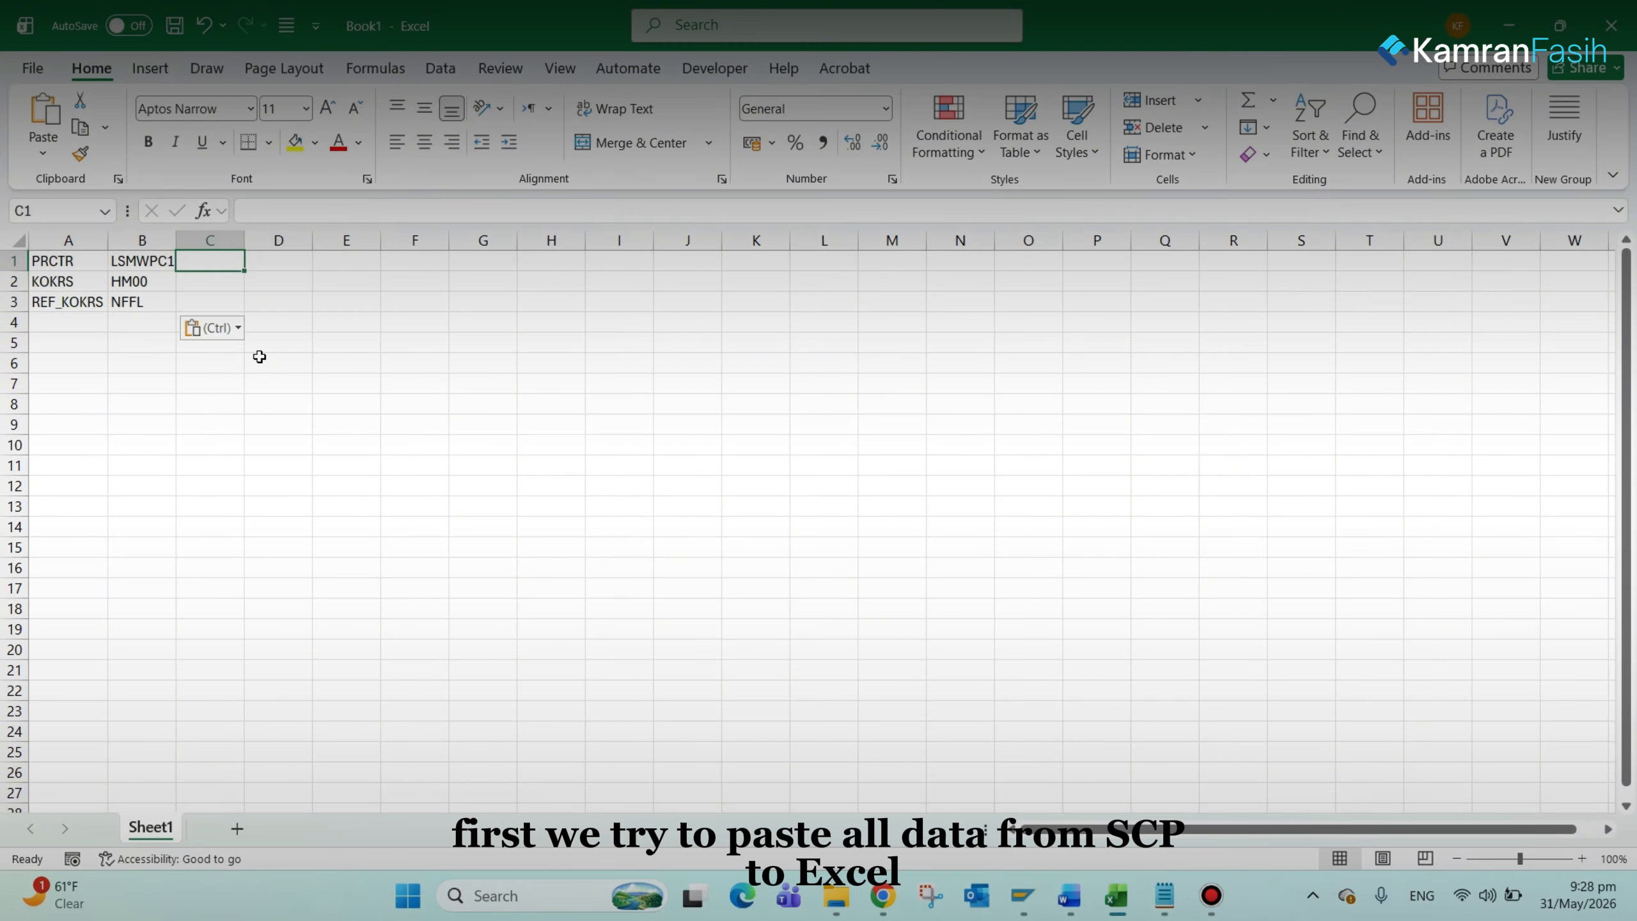
key("alt+Tab")
left_click(602, 460)
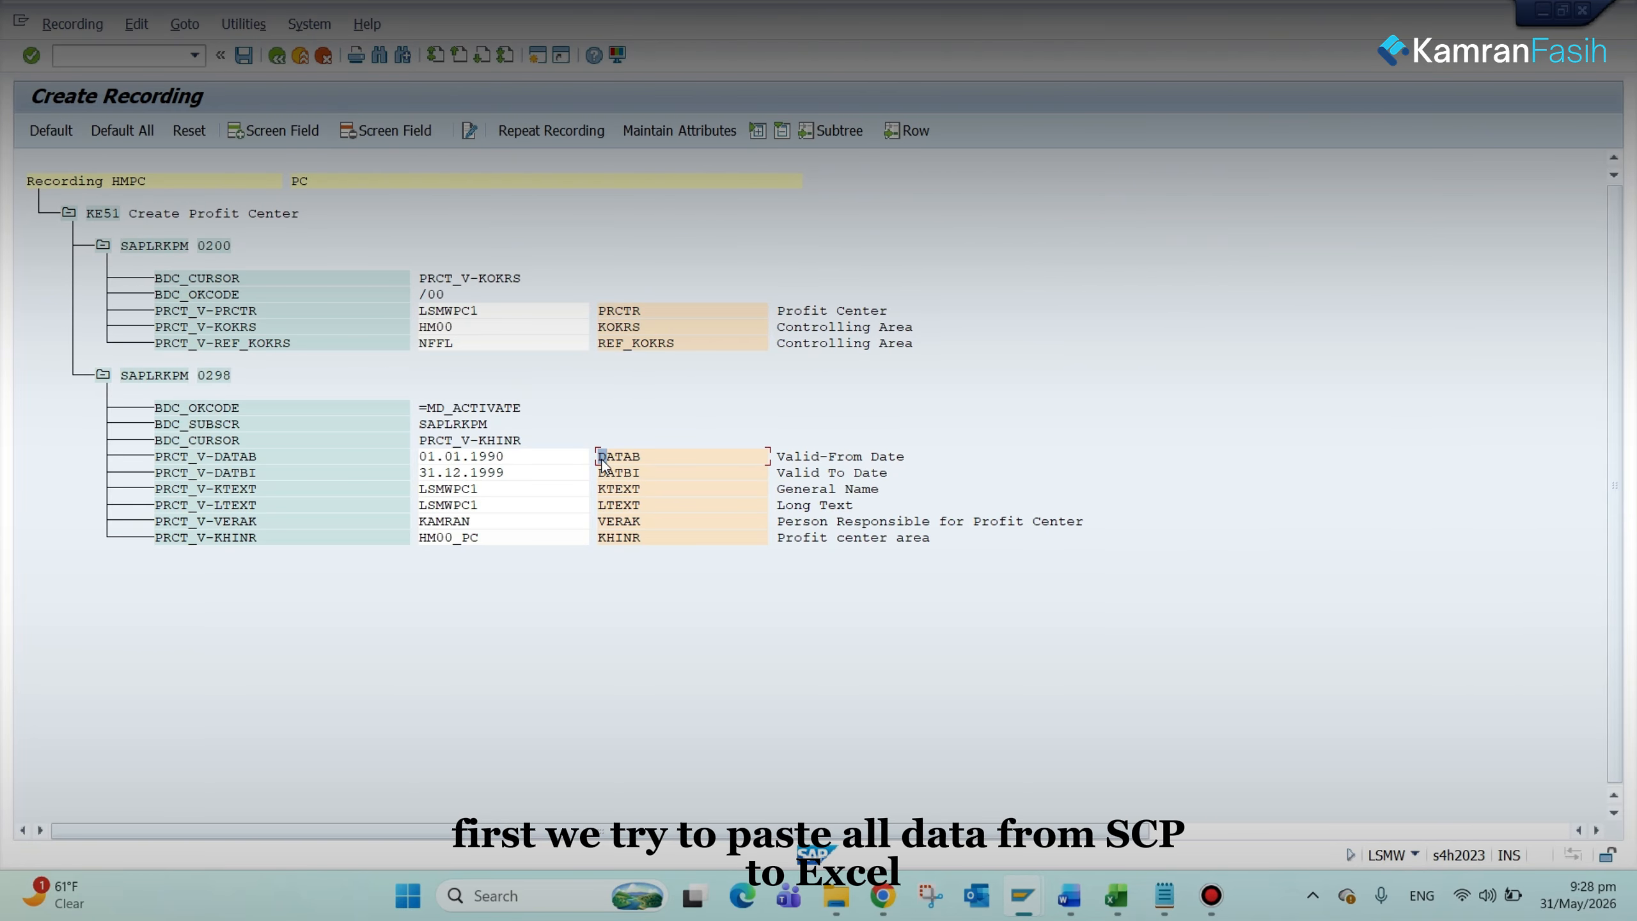
key("ctrl+y")
left_click_drag(602, 459, 675, 545)
key("ctrl+c")
key("alt+Tab")
key("ctrl+v")
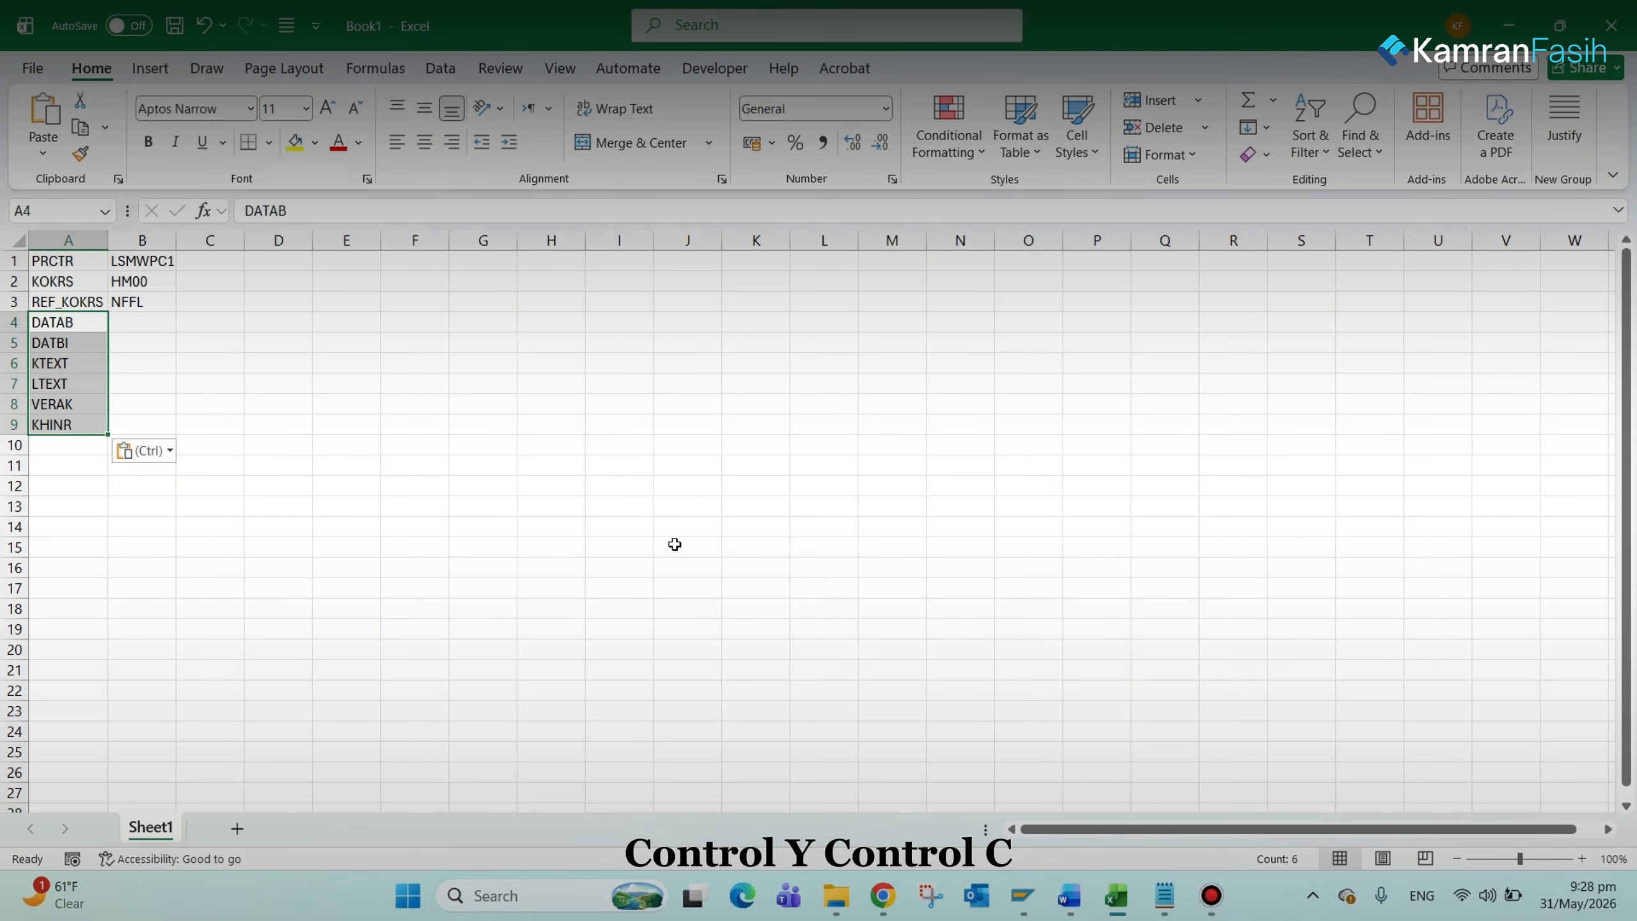
Step: Copy the recorded values for DATAB through KHINR from SAP into the Excel sheet, starting at cell B4
key("alt+Tab")
left_click(421, 459)
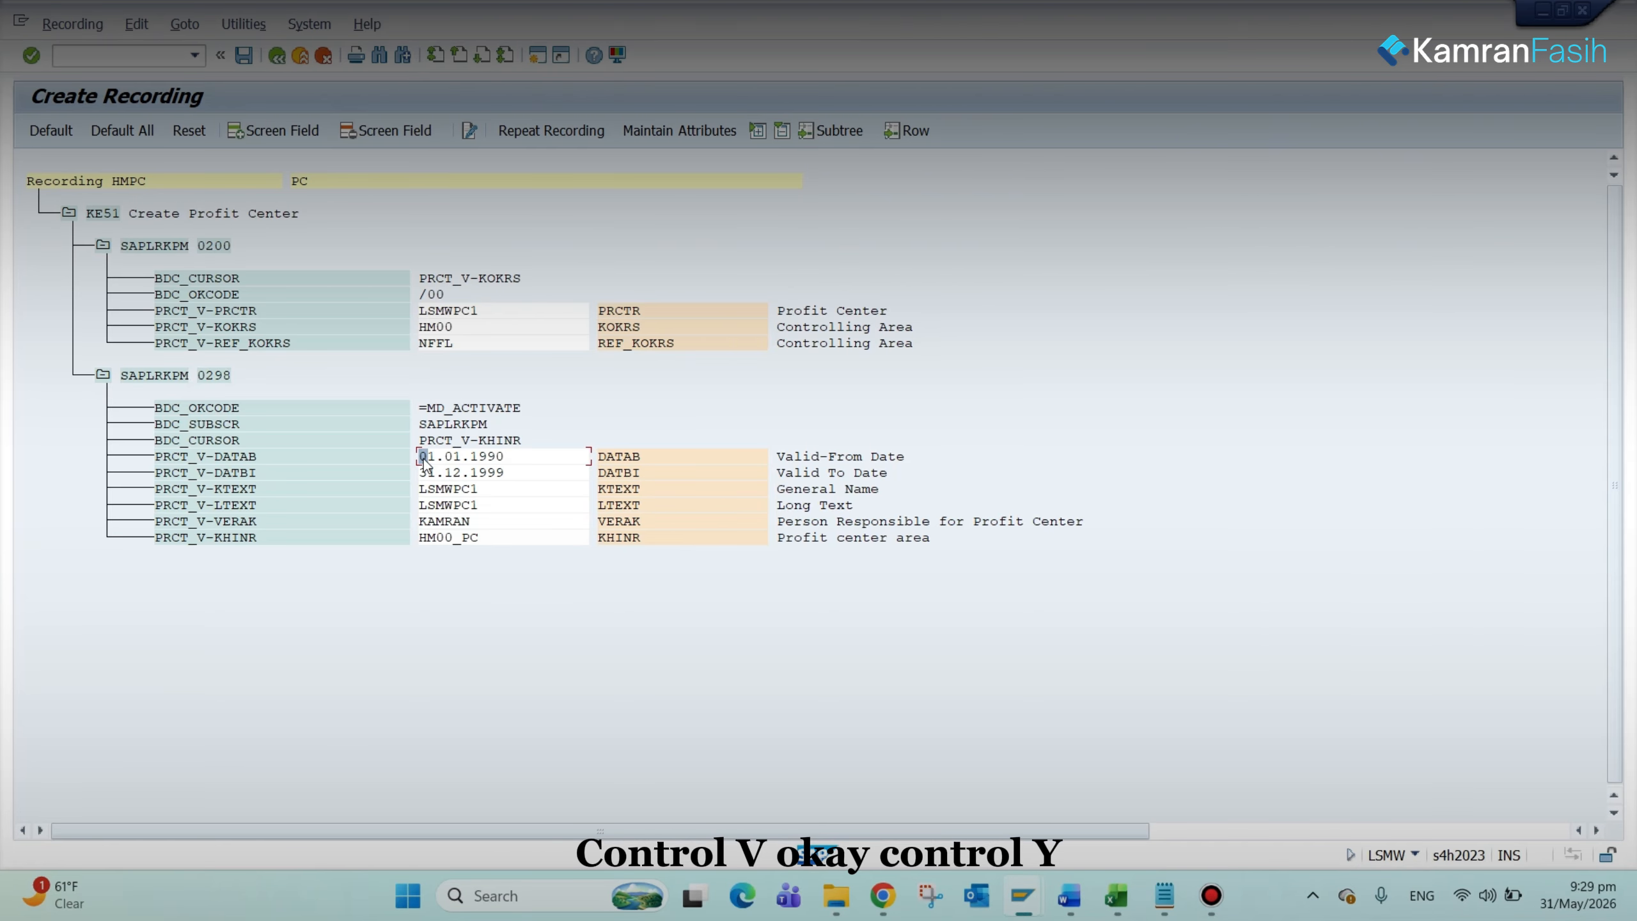
key("ctrl+y")
left_click_drag(422, 458, 550, 546)
key("ctrl+c")
key("alt+Tab")
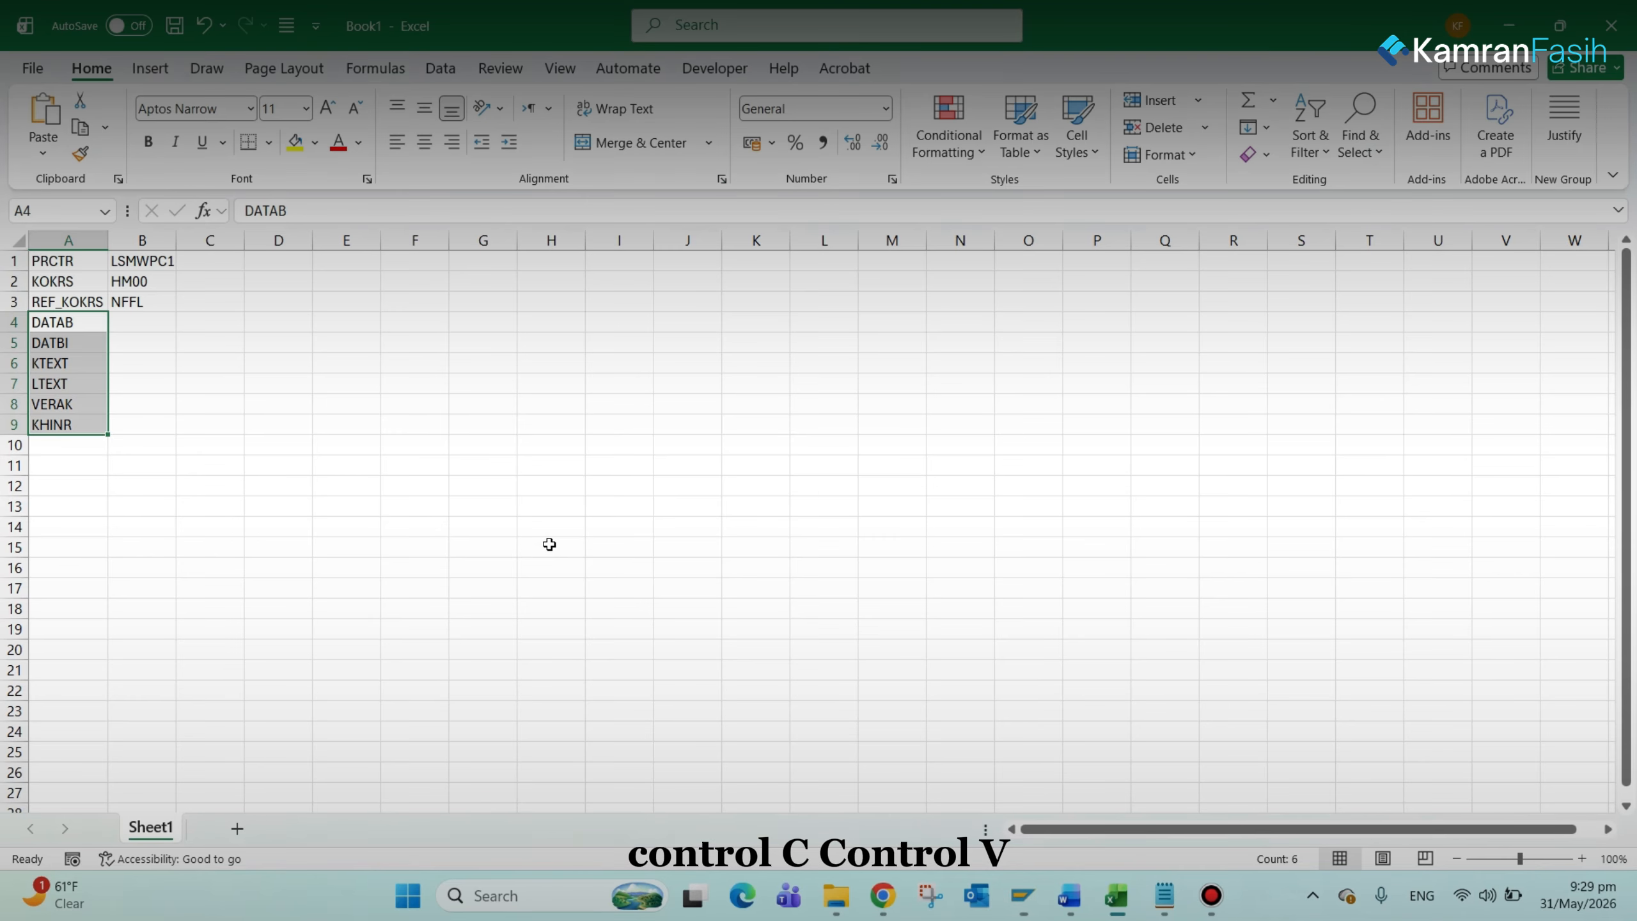
key("Right")
key("ctrl+v")
Step: Copy the descriptions of the first screen's three fields from SAP into Excel cells C1 to C3
key("alt+Tab")
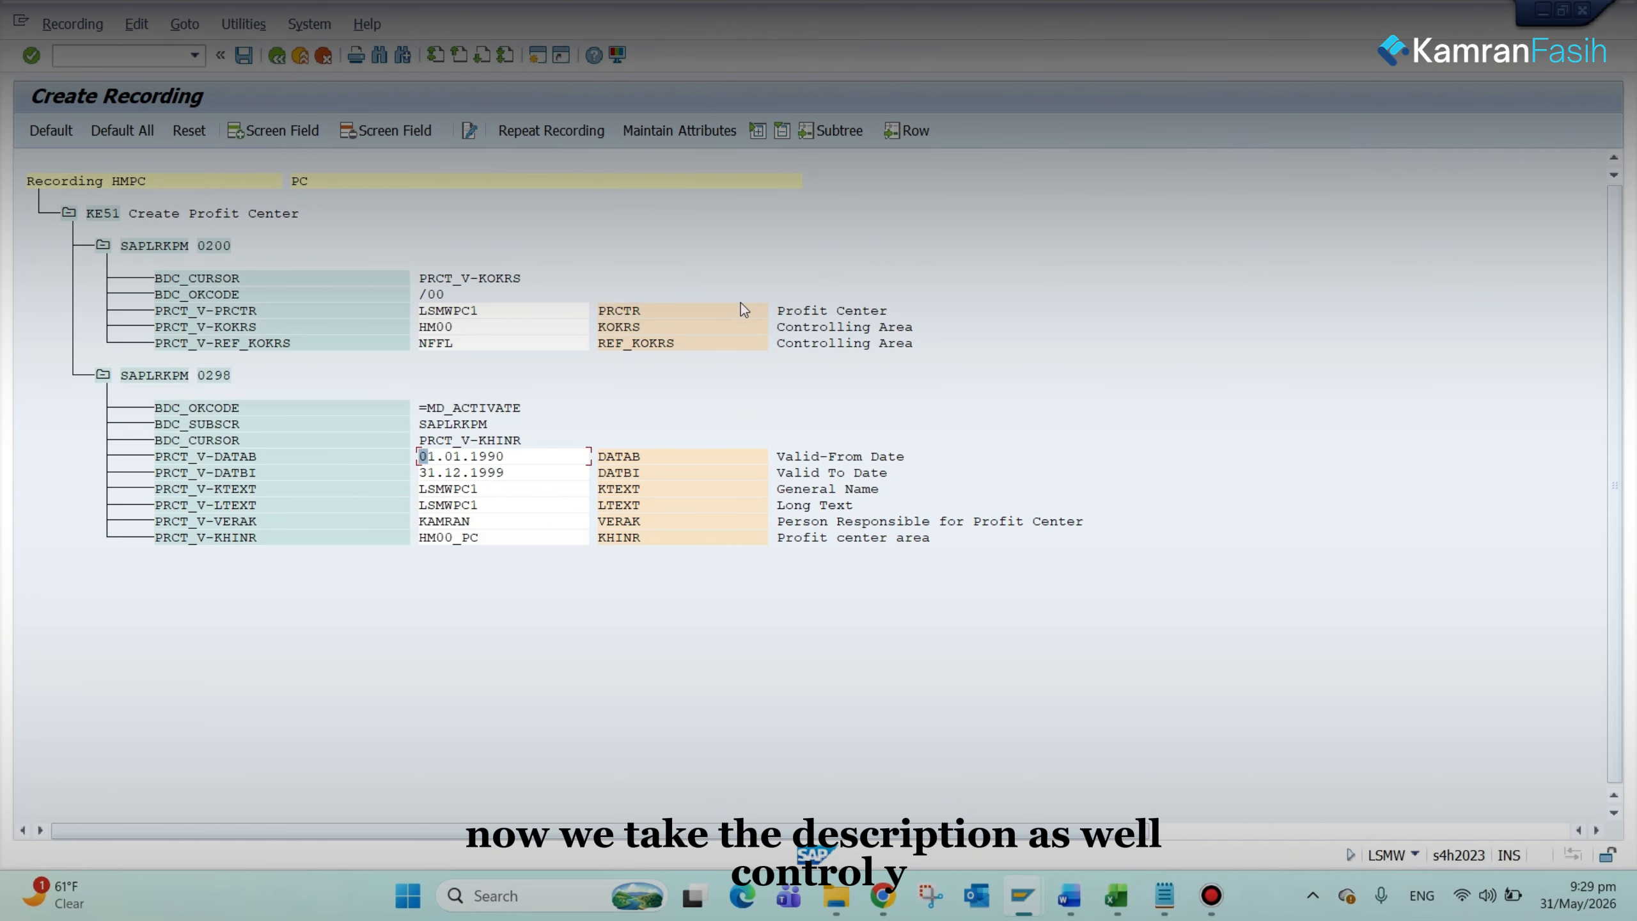
left_click(778, 312)
key("alt+Tab")
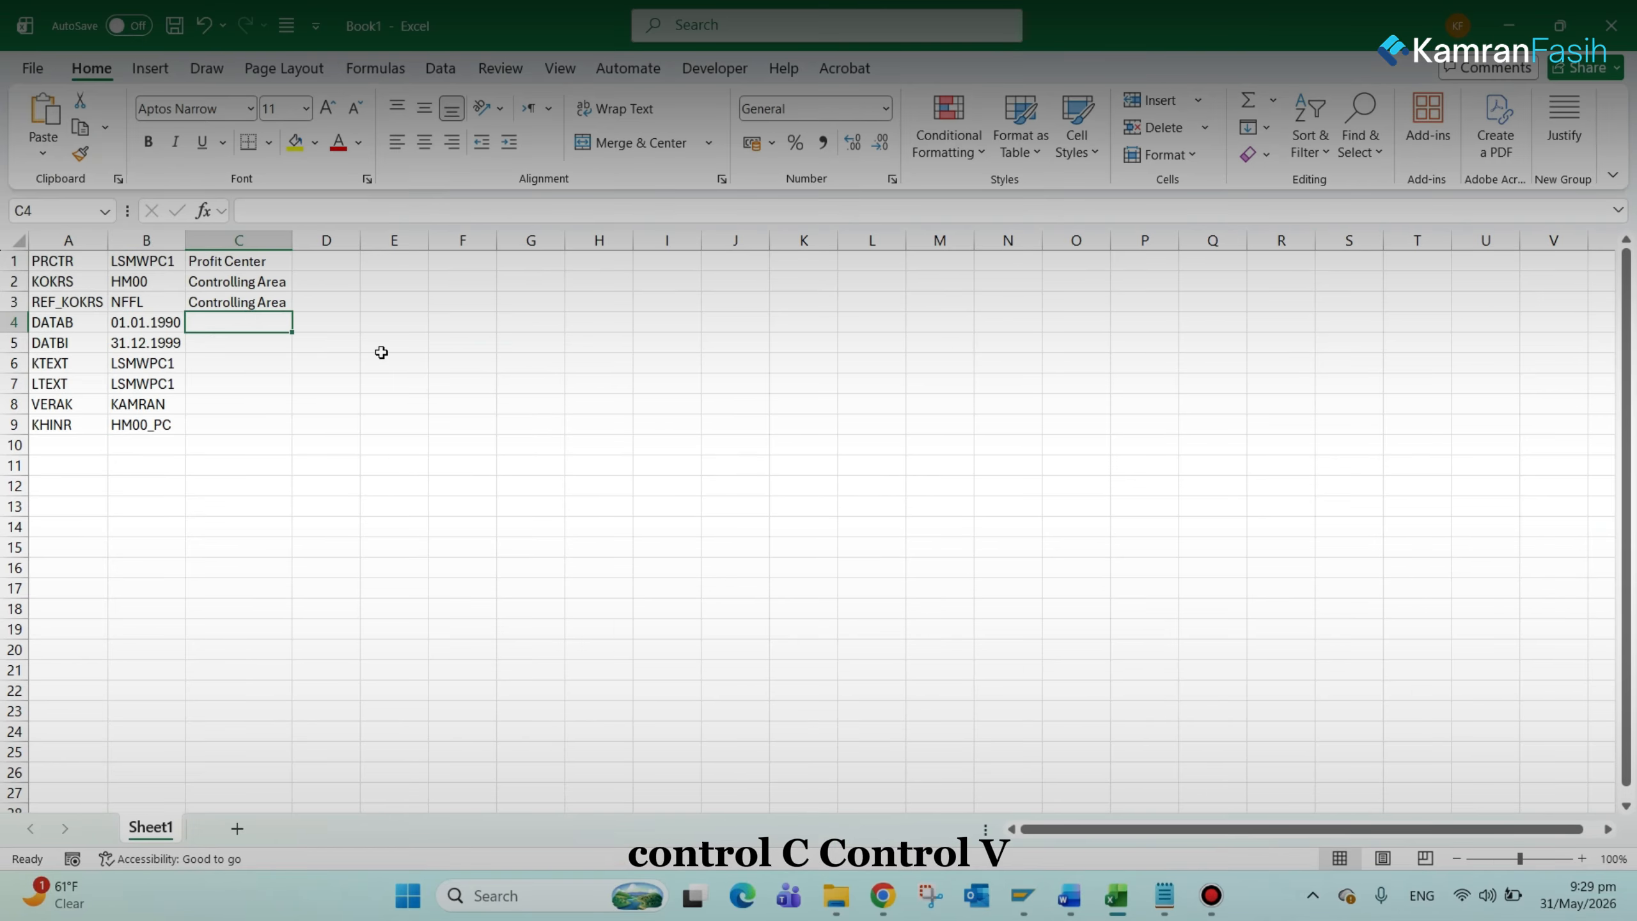
Step: Copy the second screen's field descriptions from SAP into Excel, starting at cell C4, and autofit column C
key("alt+Tab")
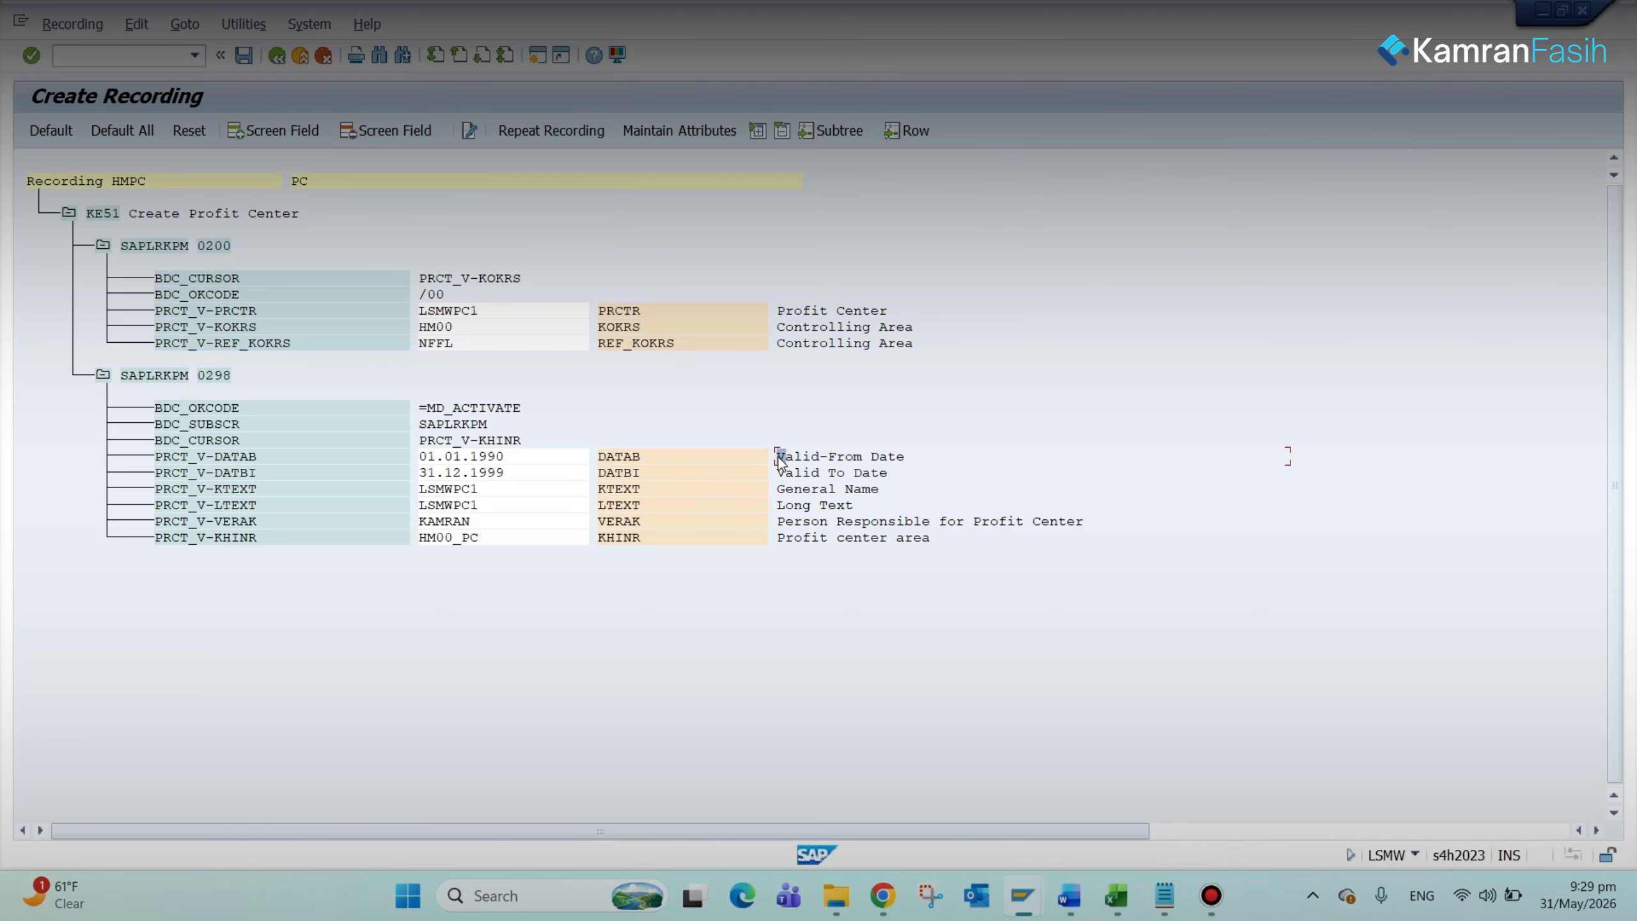
key("ctrl+y")
left_click_drag(778, 458, 1106, 539)
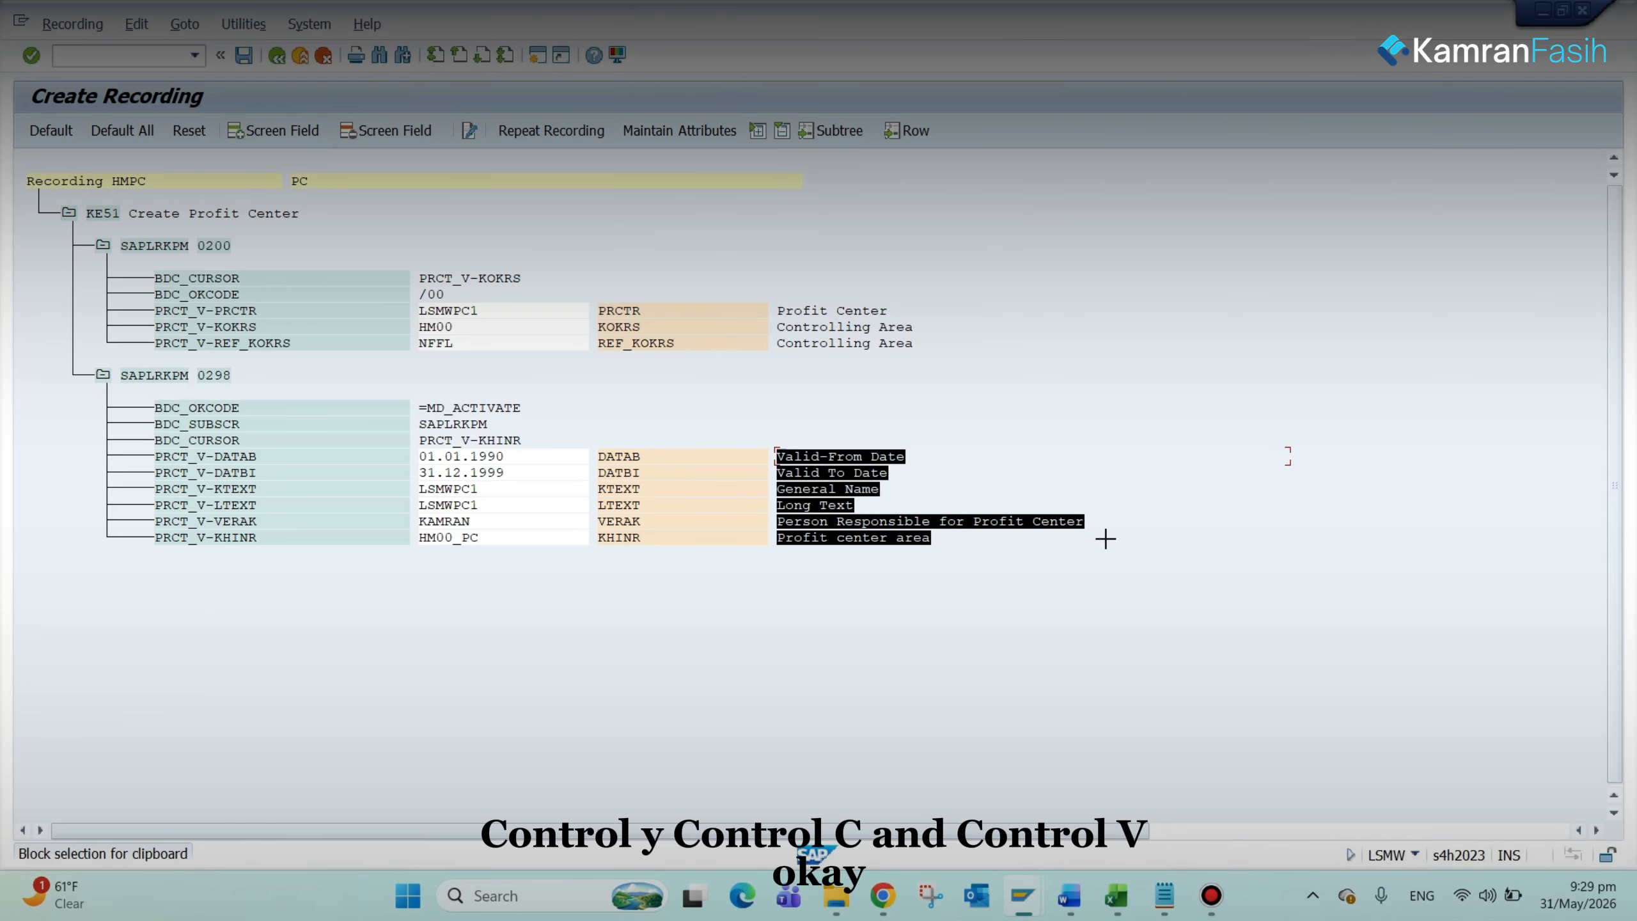
key("ctrl+c")
key("alt+Tab")
key("ctrl+v")
double_click(294, 241)
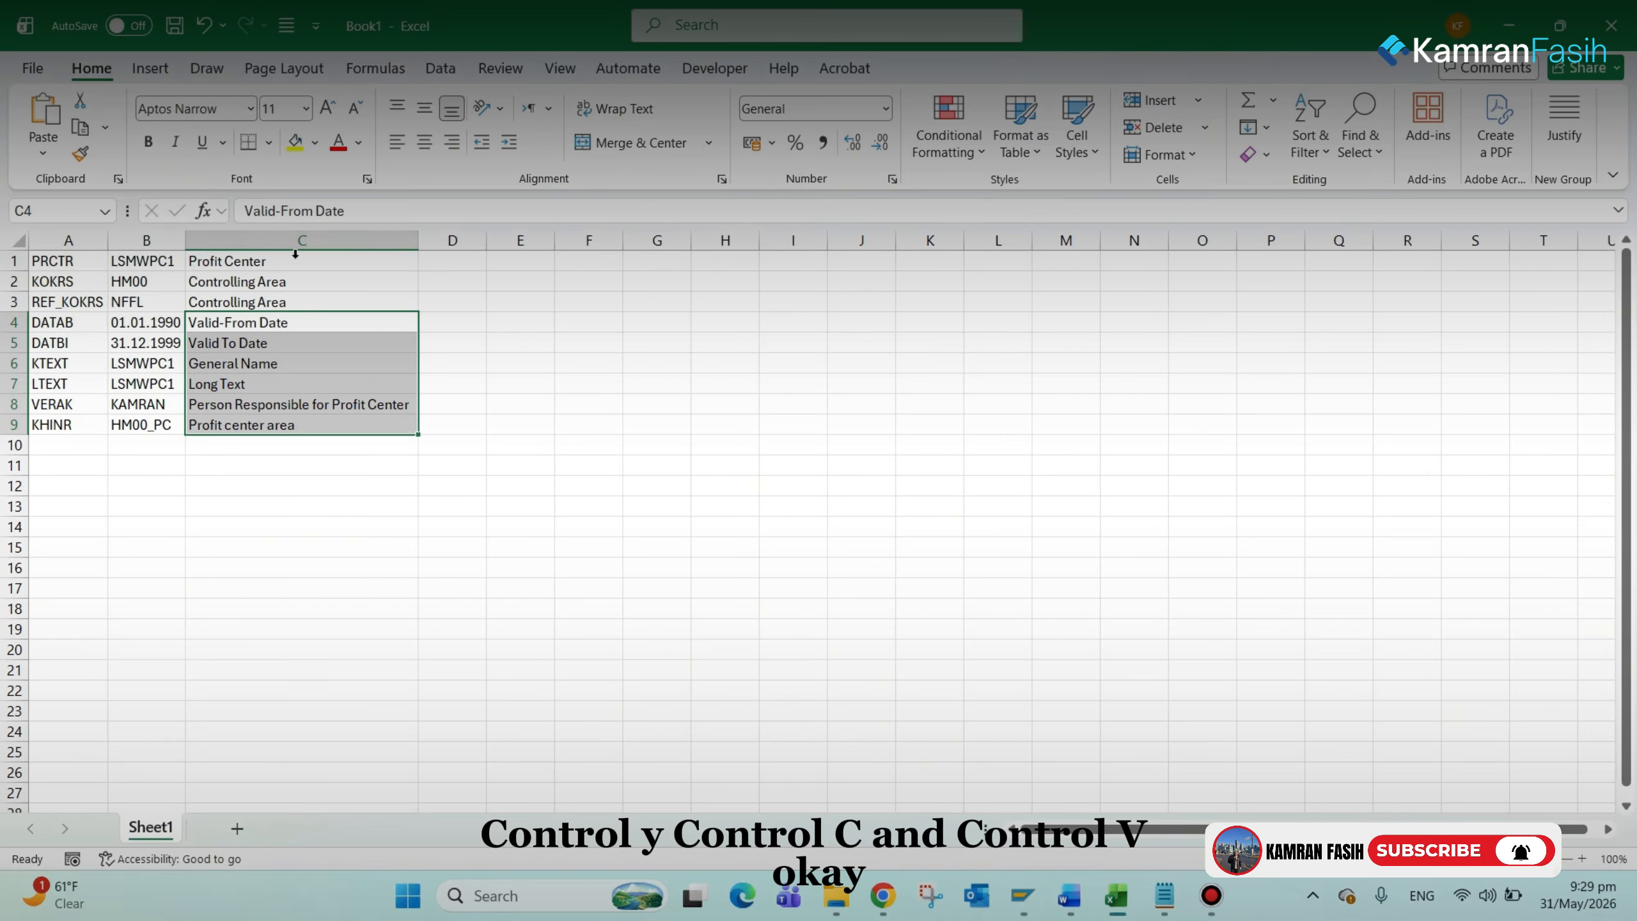
Step: Create trimmed copies of the column A field names in E1:E9 with the formula =TRIM(A1)
left_click(87, 486)
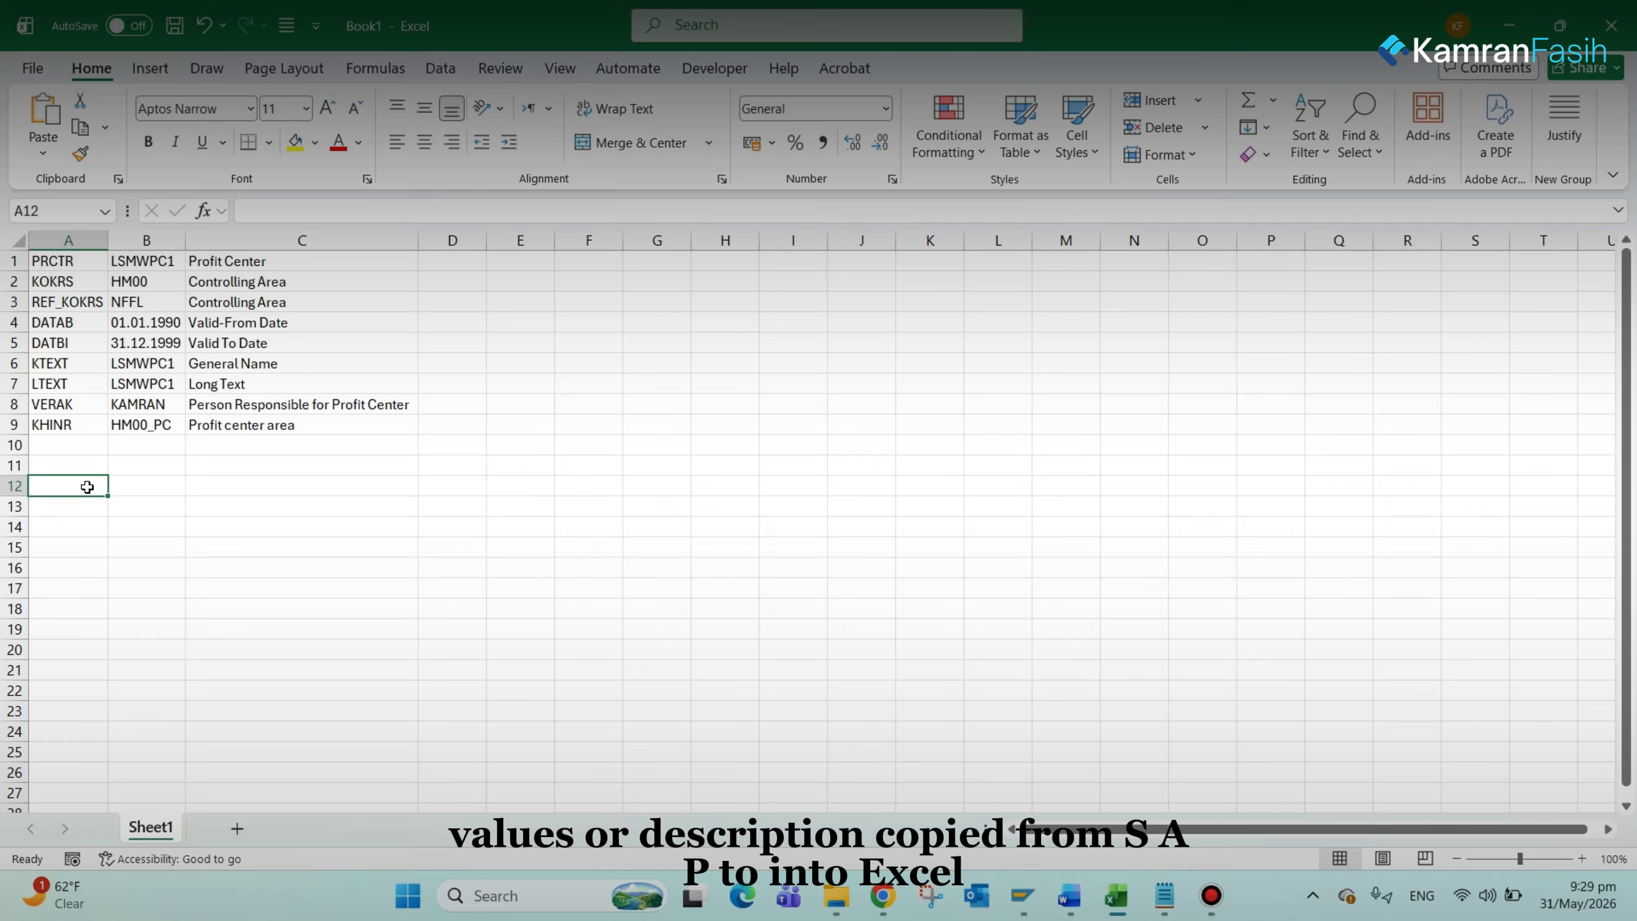
key("ctrl+Home")
key("Right")
key("Right")
key("Right")
key("Right")
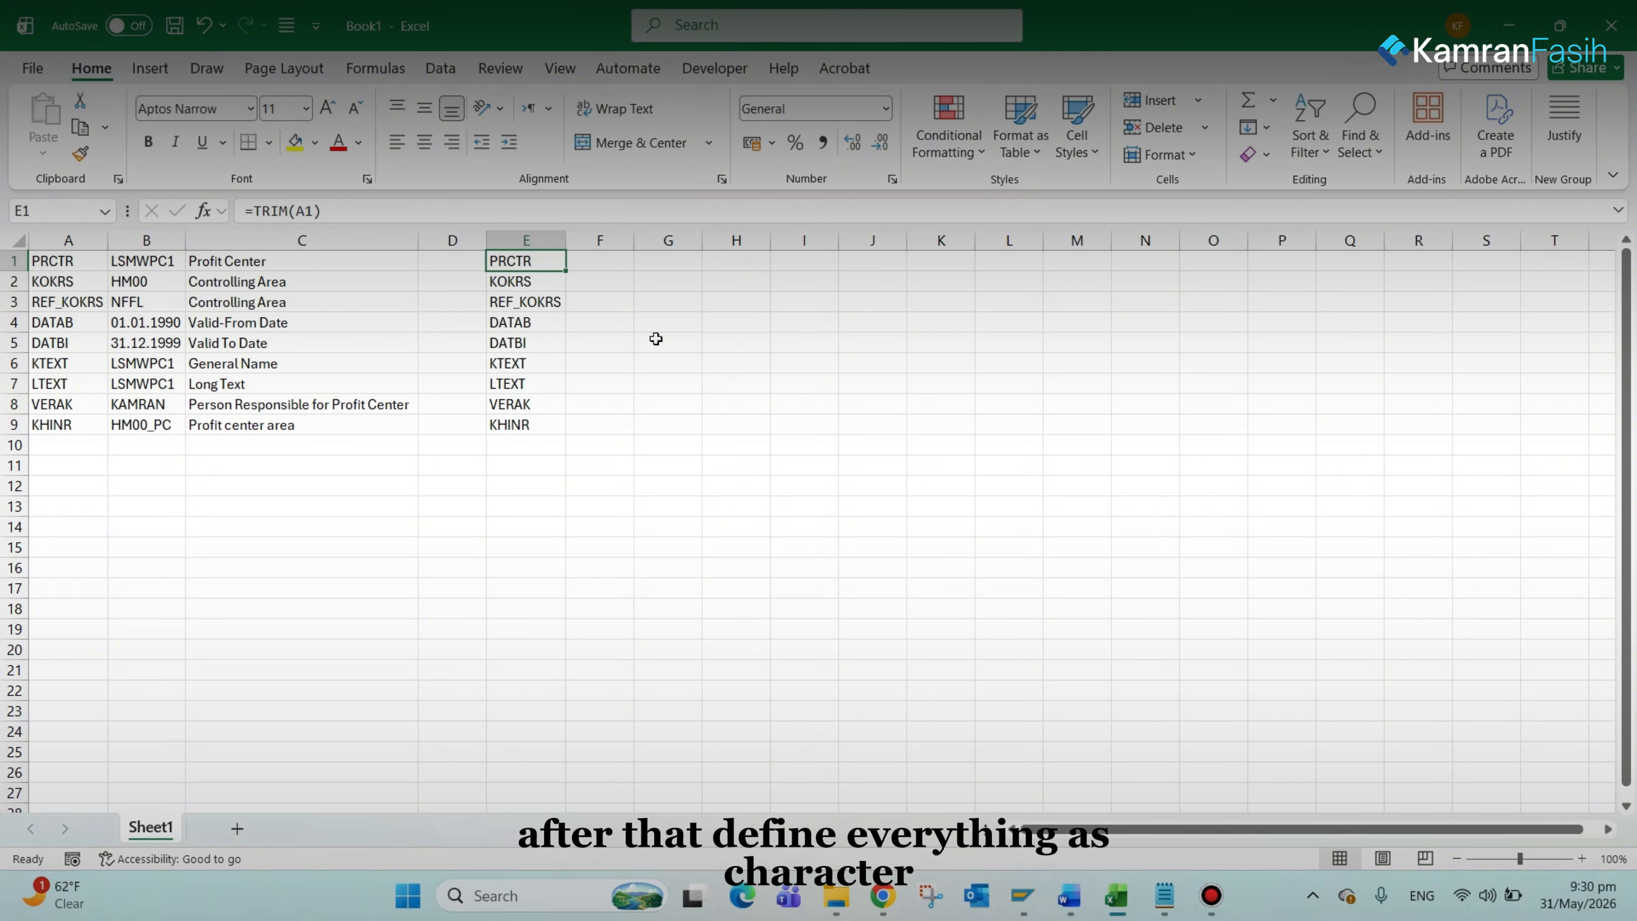
Step: Enter the data type C for all nine fields in cells F1 to F9
key("Right")
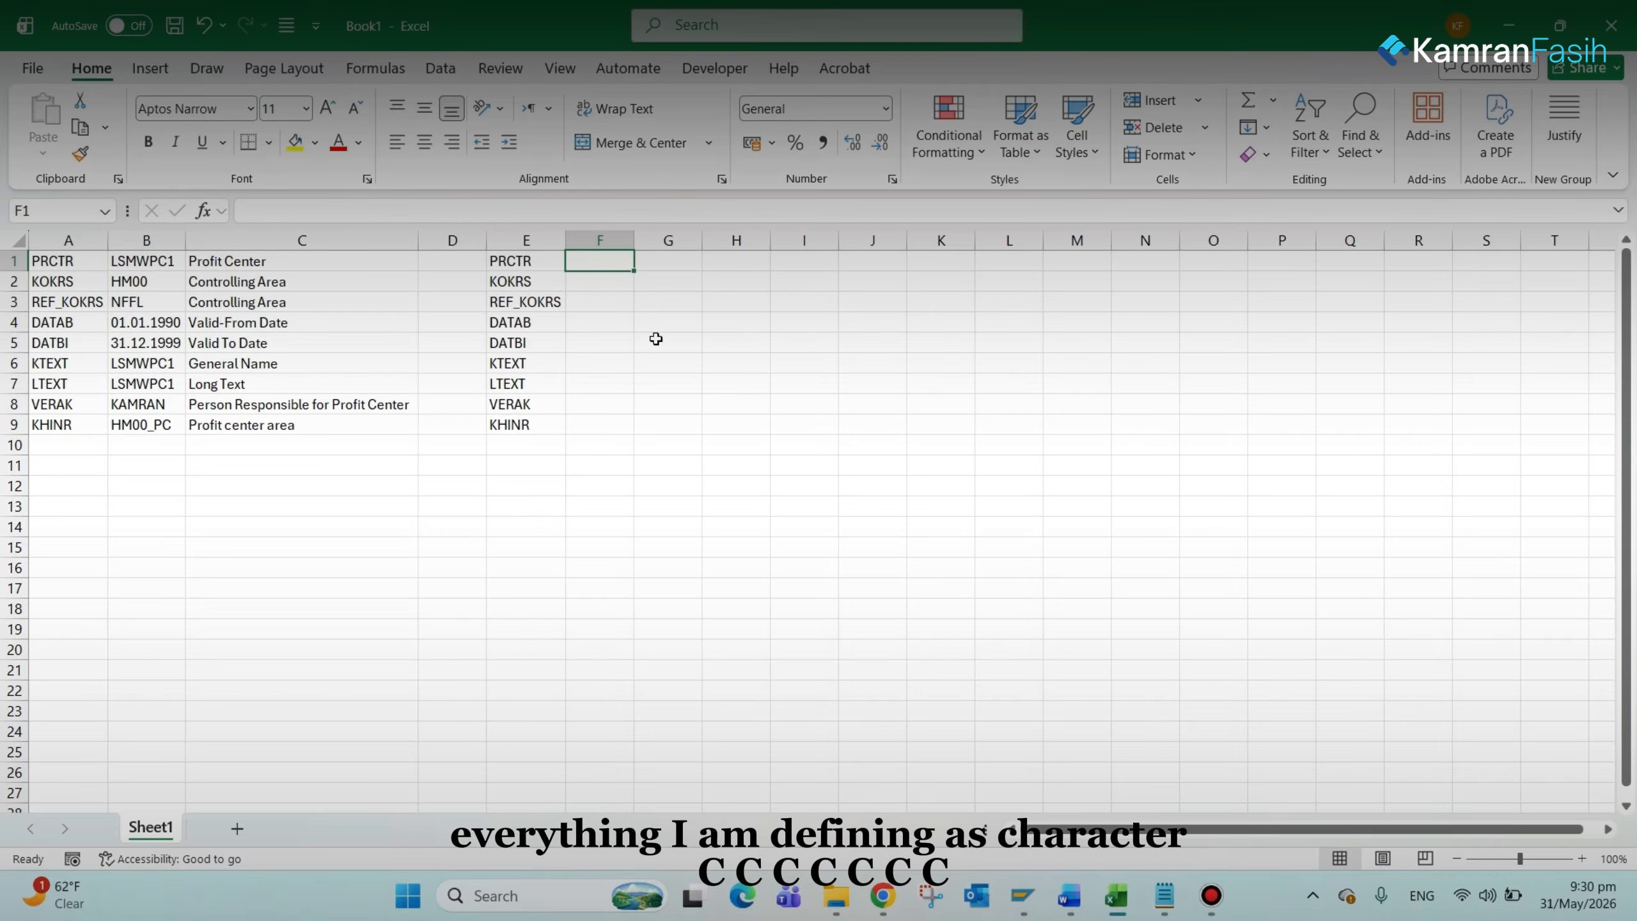
type("C")
key("Return")
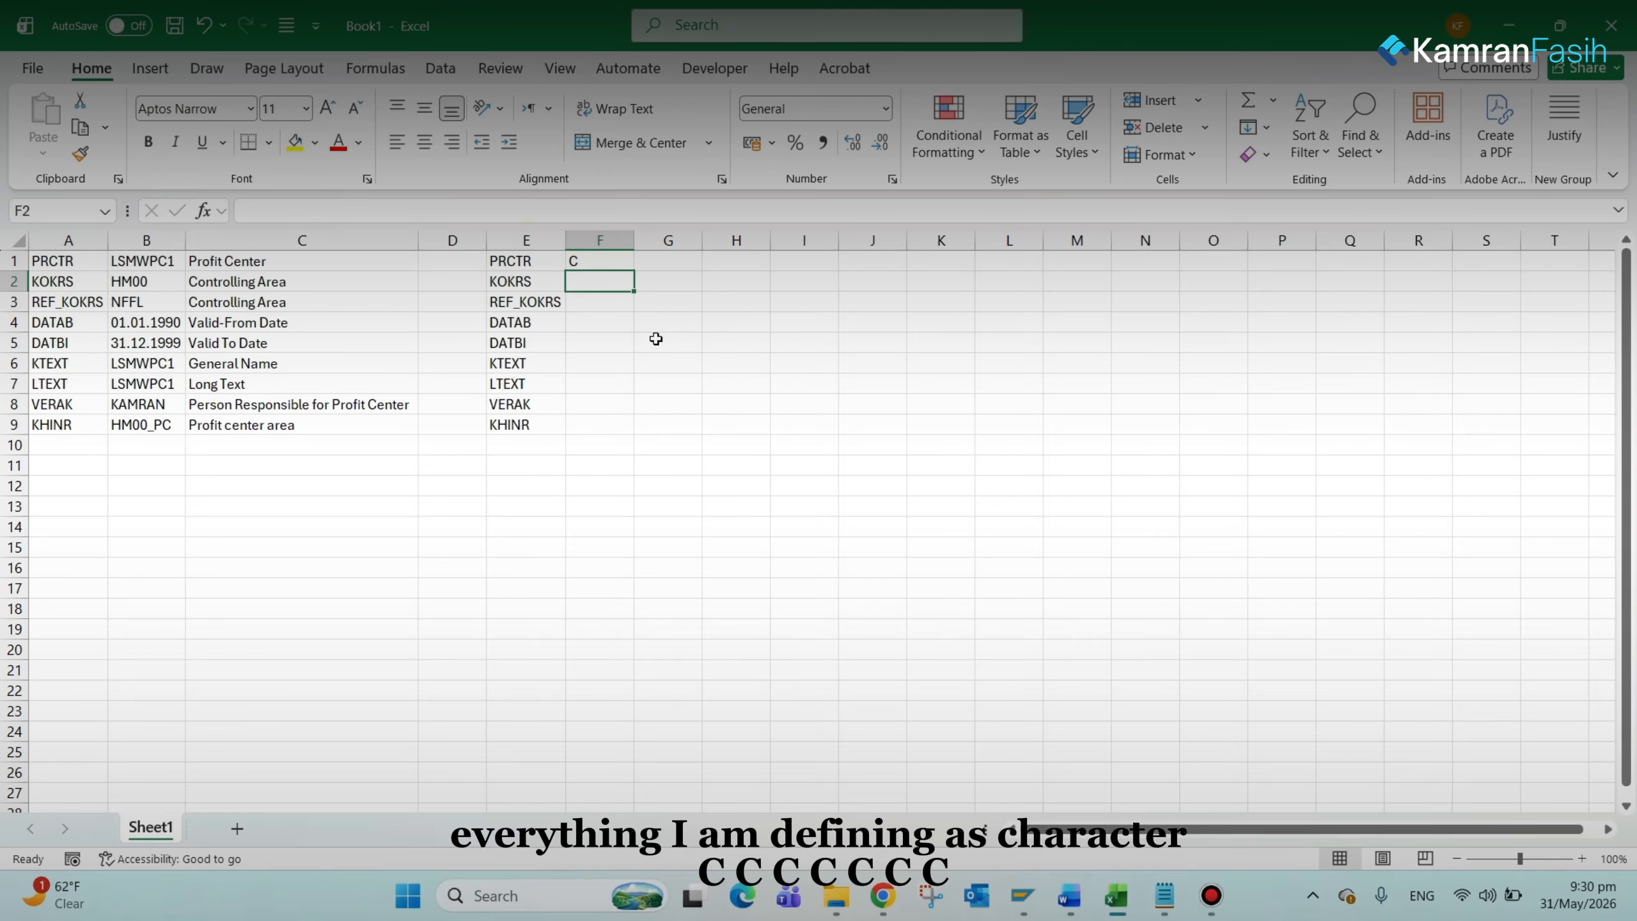
type("C")
key("Return")
type("C")
key("Return")
type("C")
key("Return")
type("C")
key("Return")
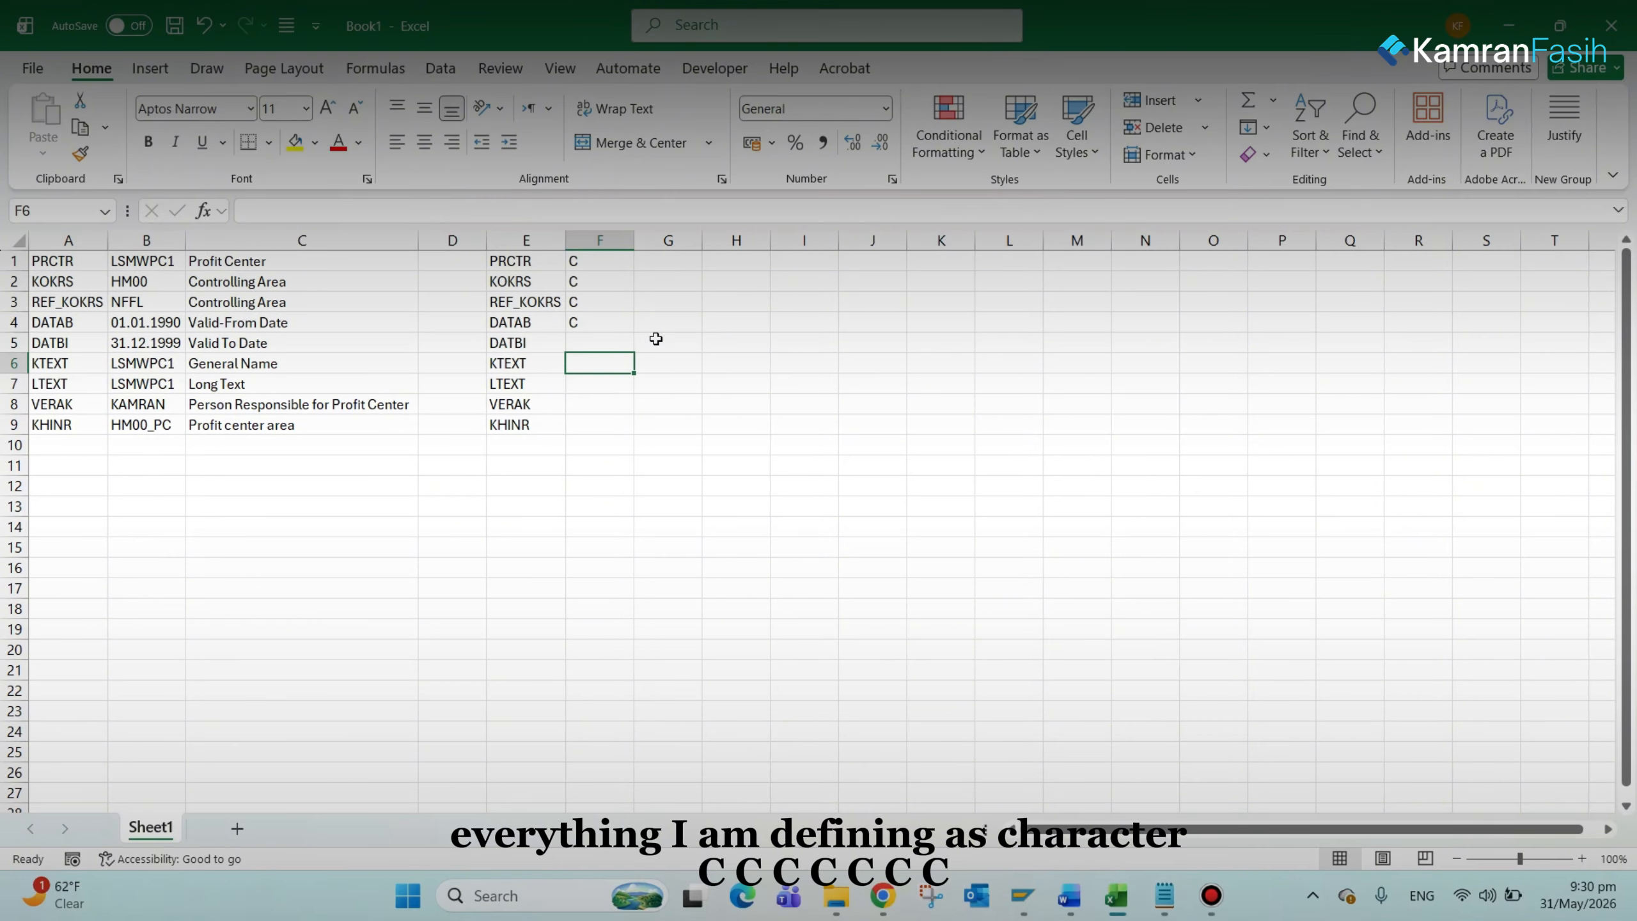
type("C")
key("Return")
type("C")
key("Return")
type("C")
key("Return")
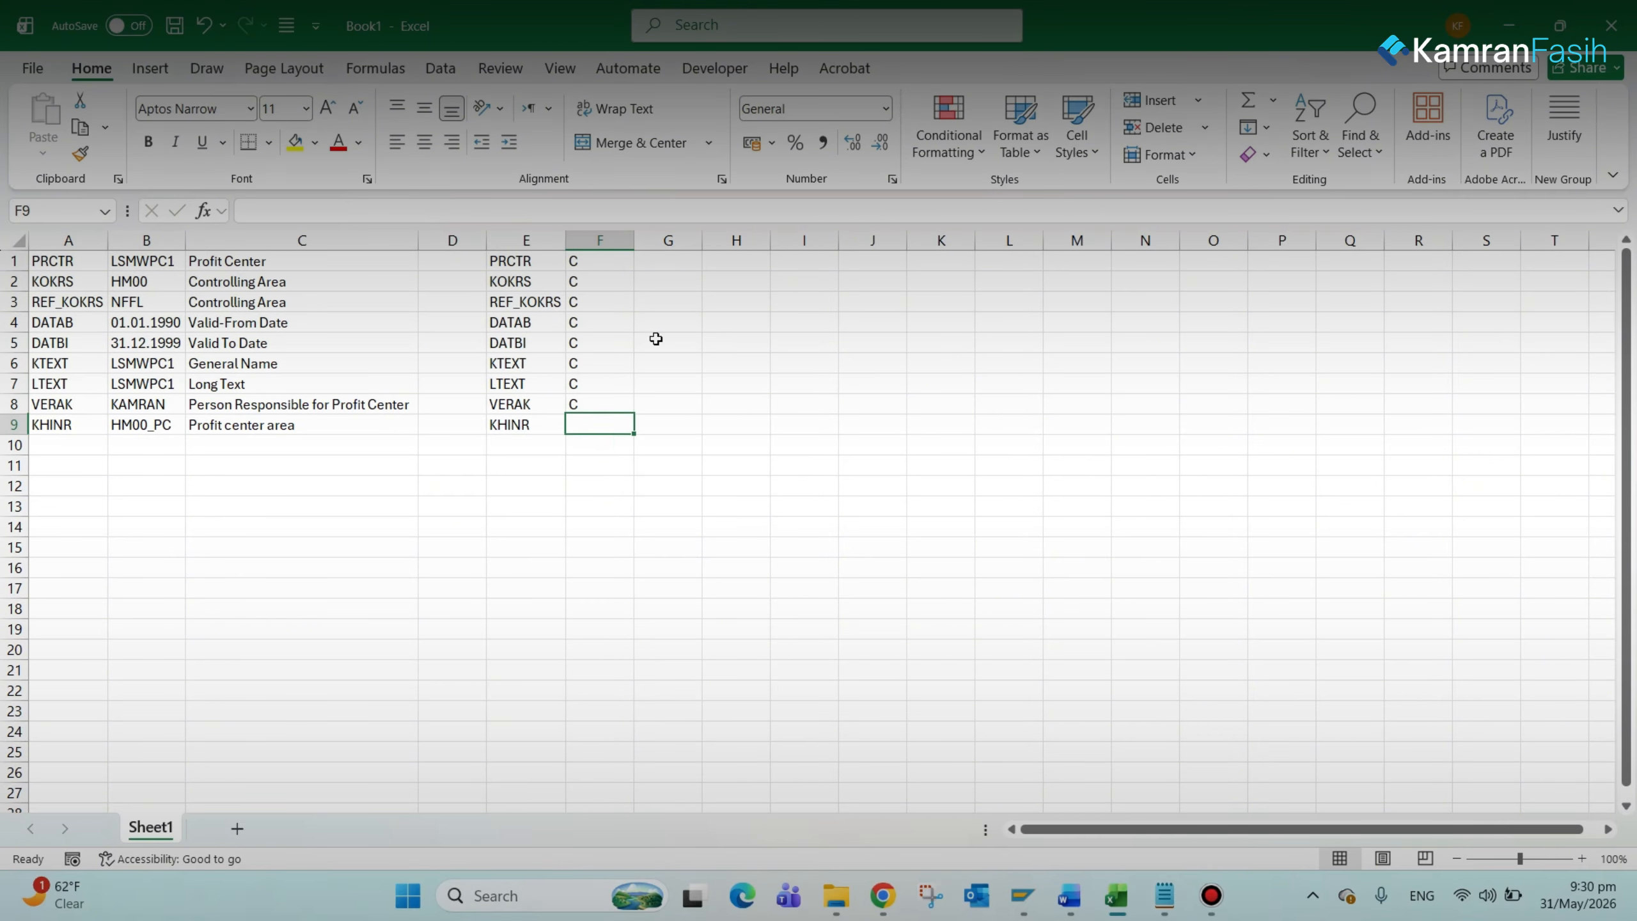
type("C")
key("Up")
Step: Enter the field lengths in column G: 10 for PRCTR, 4 for KOKRS and 4 for REF_KOKRS
key("Up")
key("Up")
key("Up")
key("Up")
key("Up")
key("Up")
key("Up")
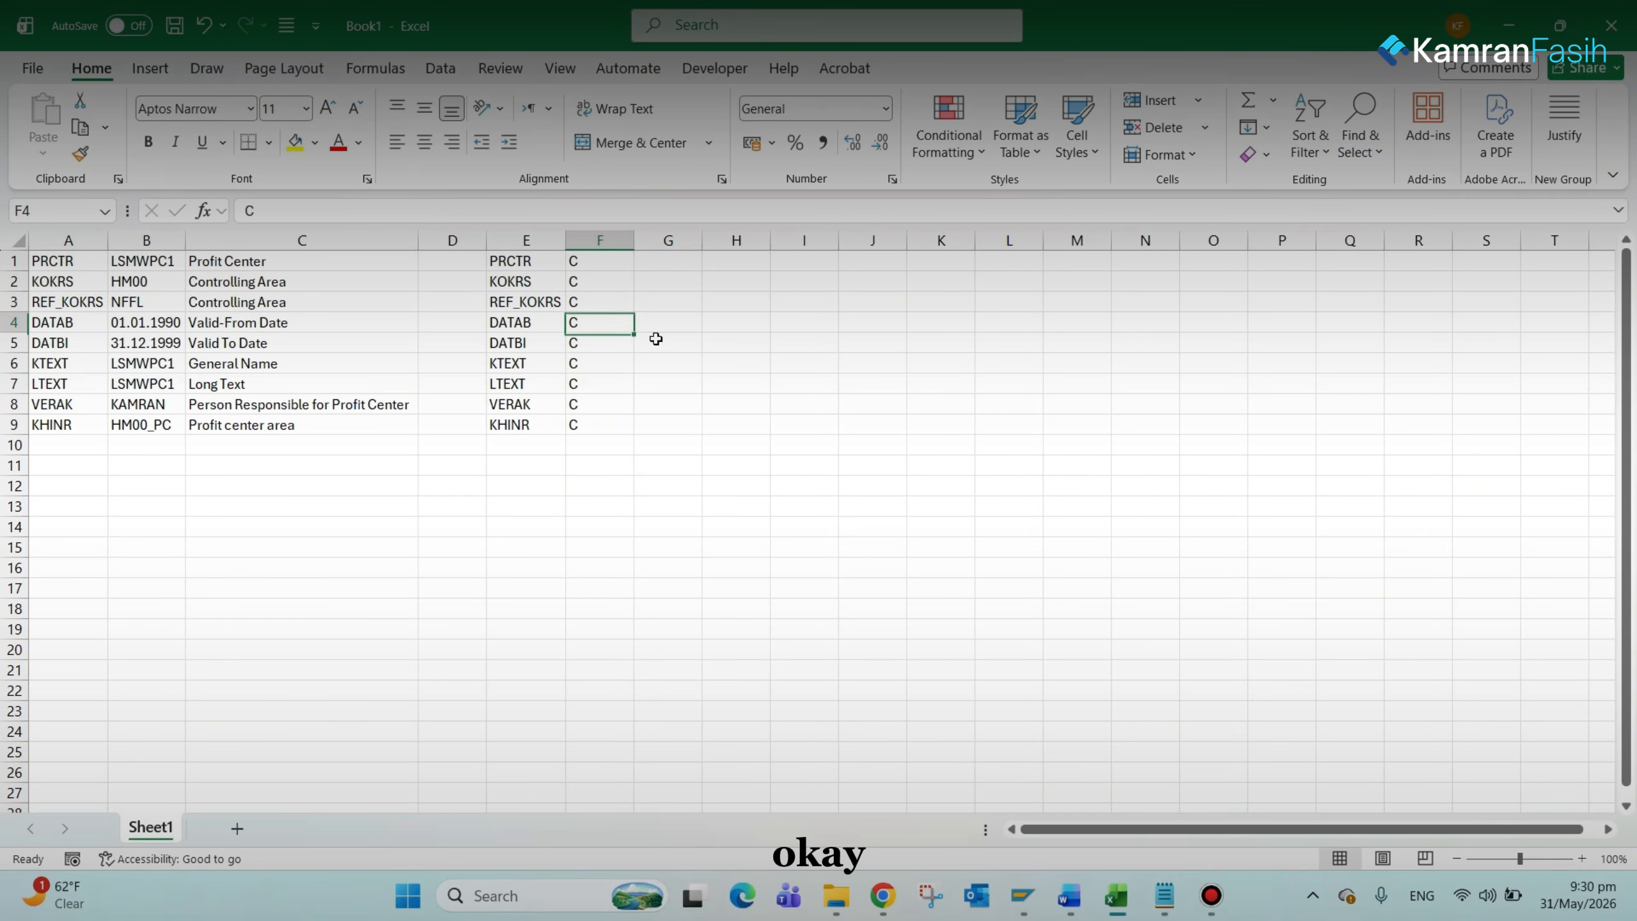
key("Right")
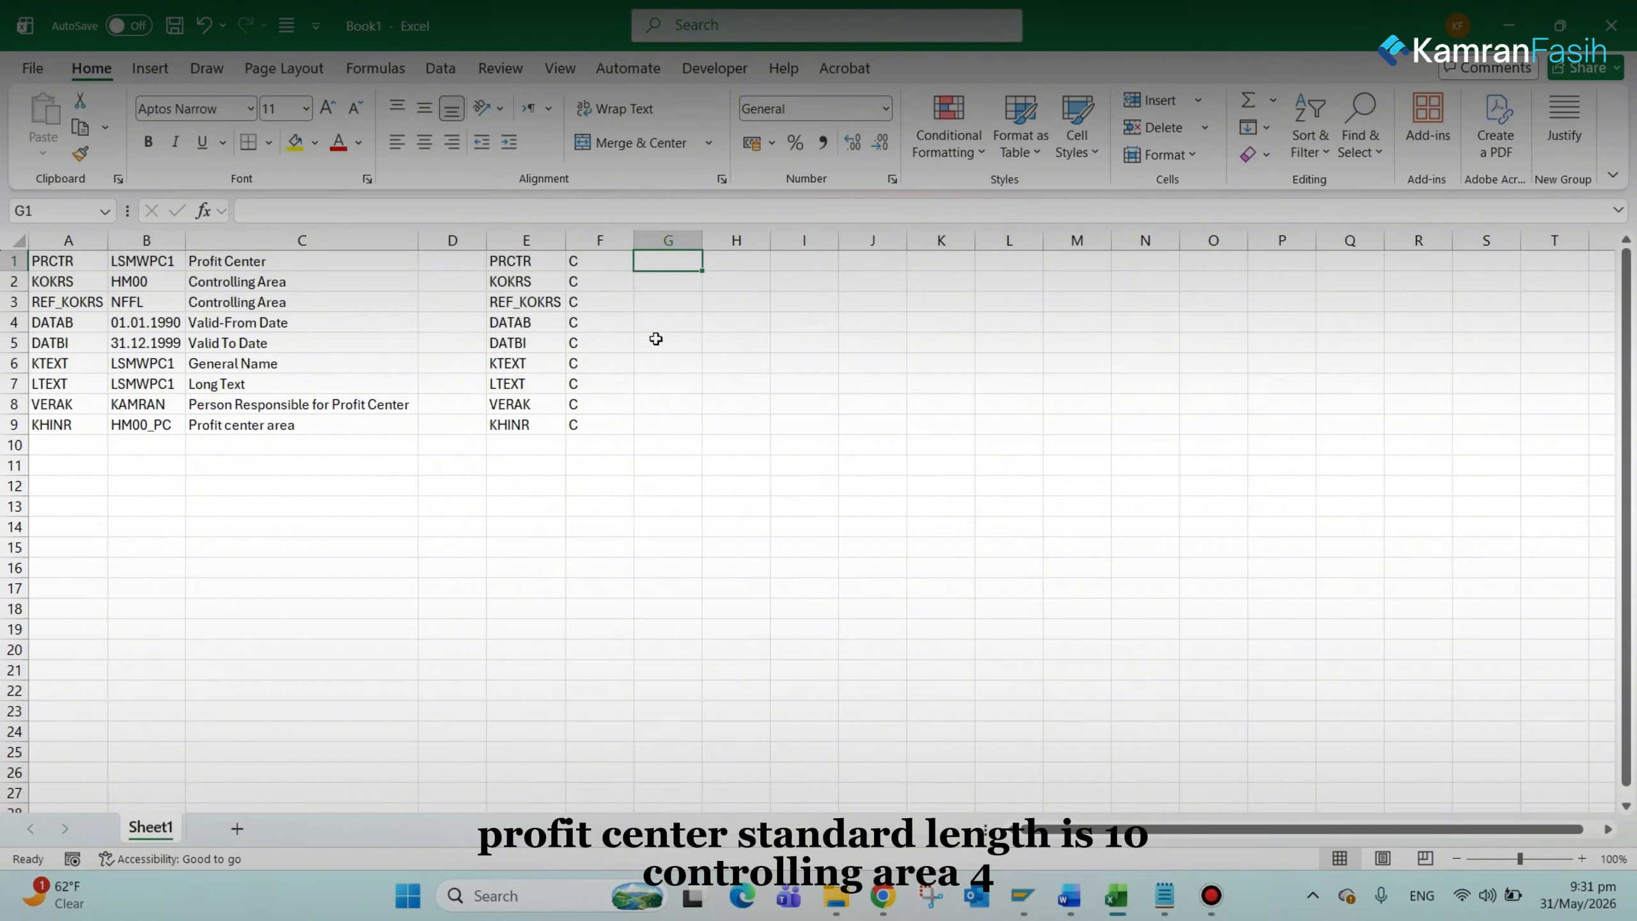
type("10")
key("Return")
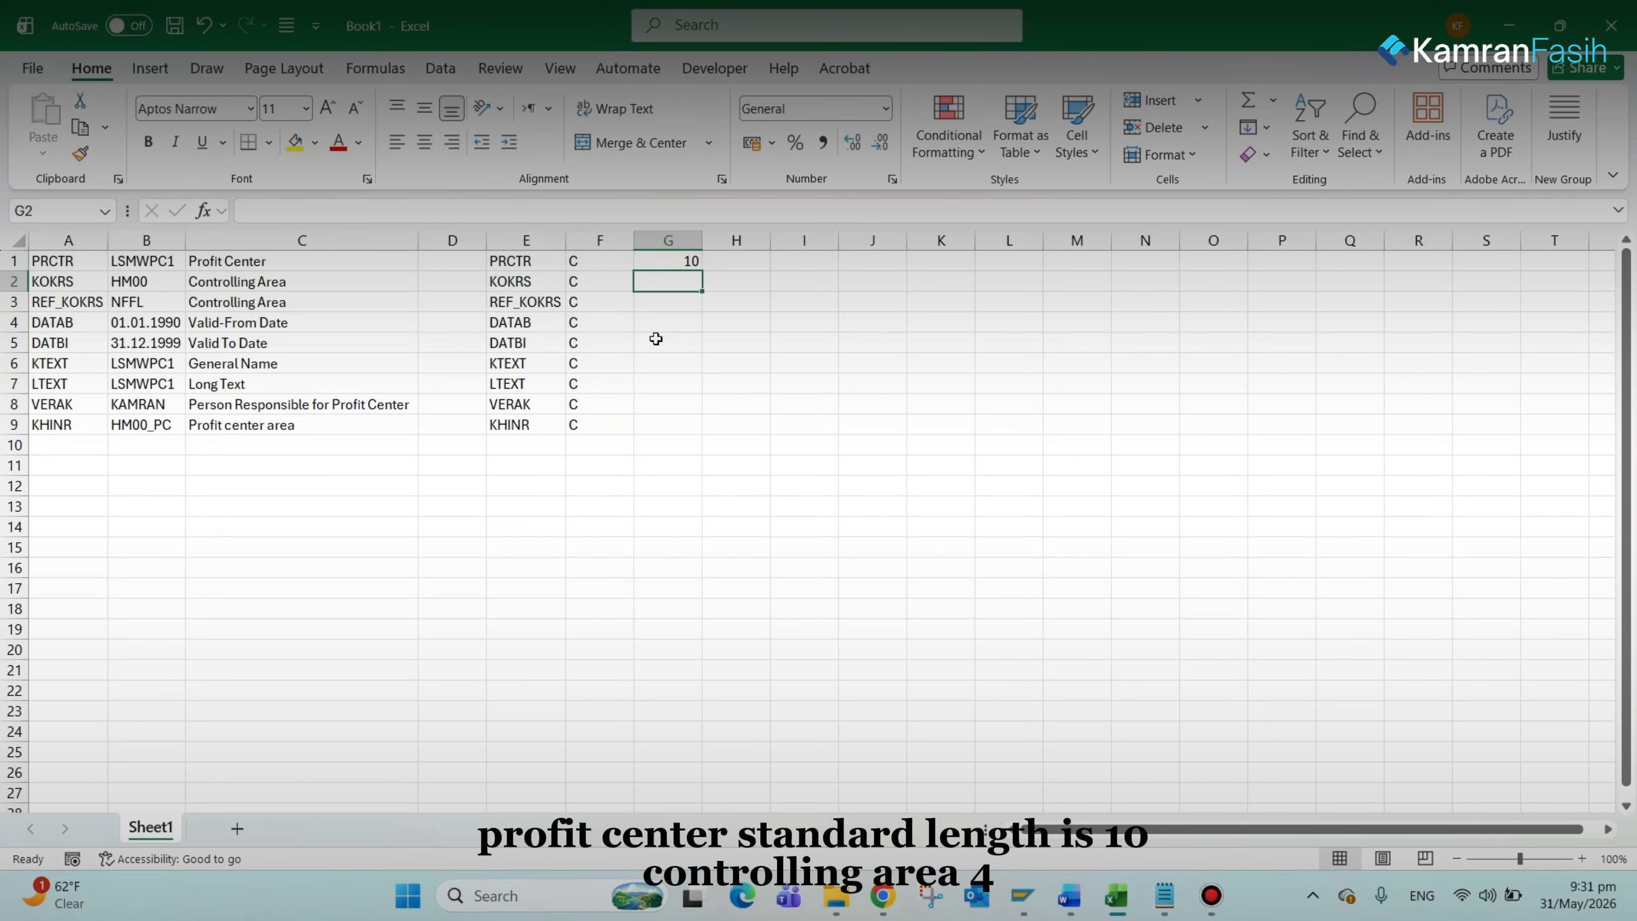
type("4")
key("Return")
type("04")
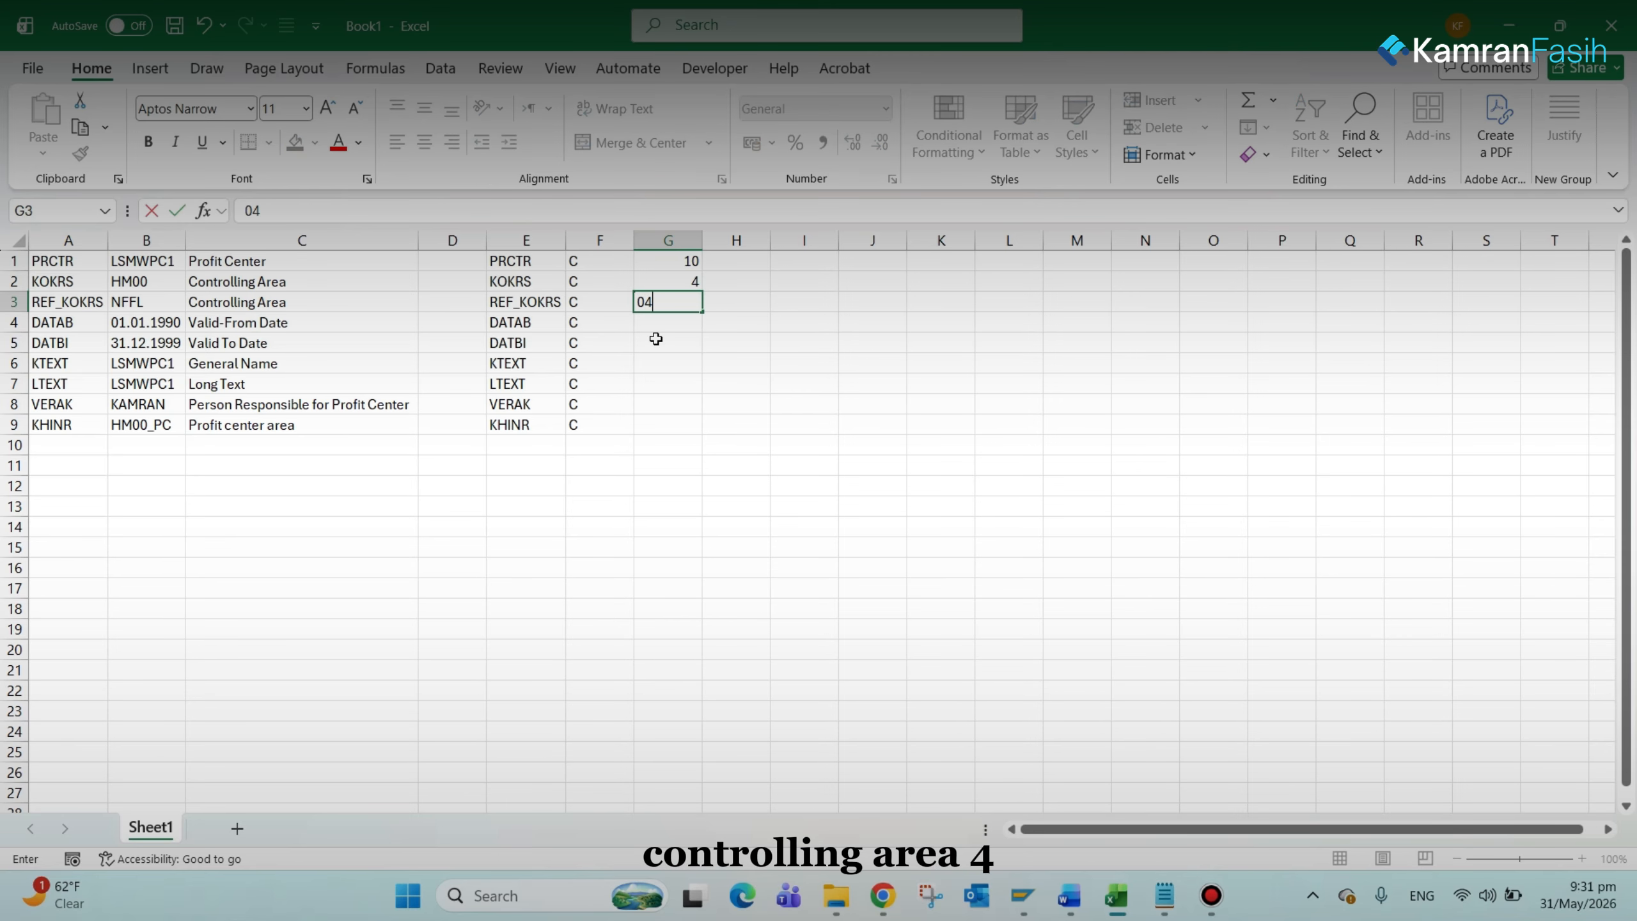
key("Return")
Step: Set the length of both date fields, DATAB and DATBI, to 10 in column G
type("10")
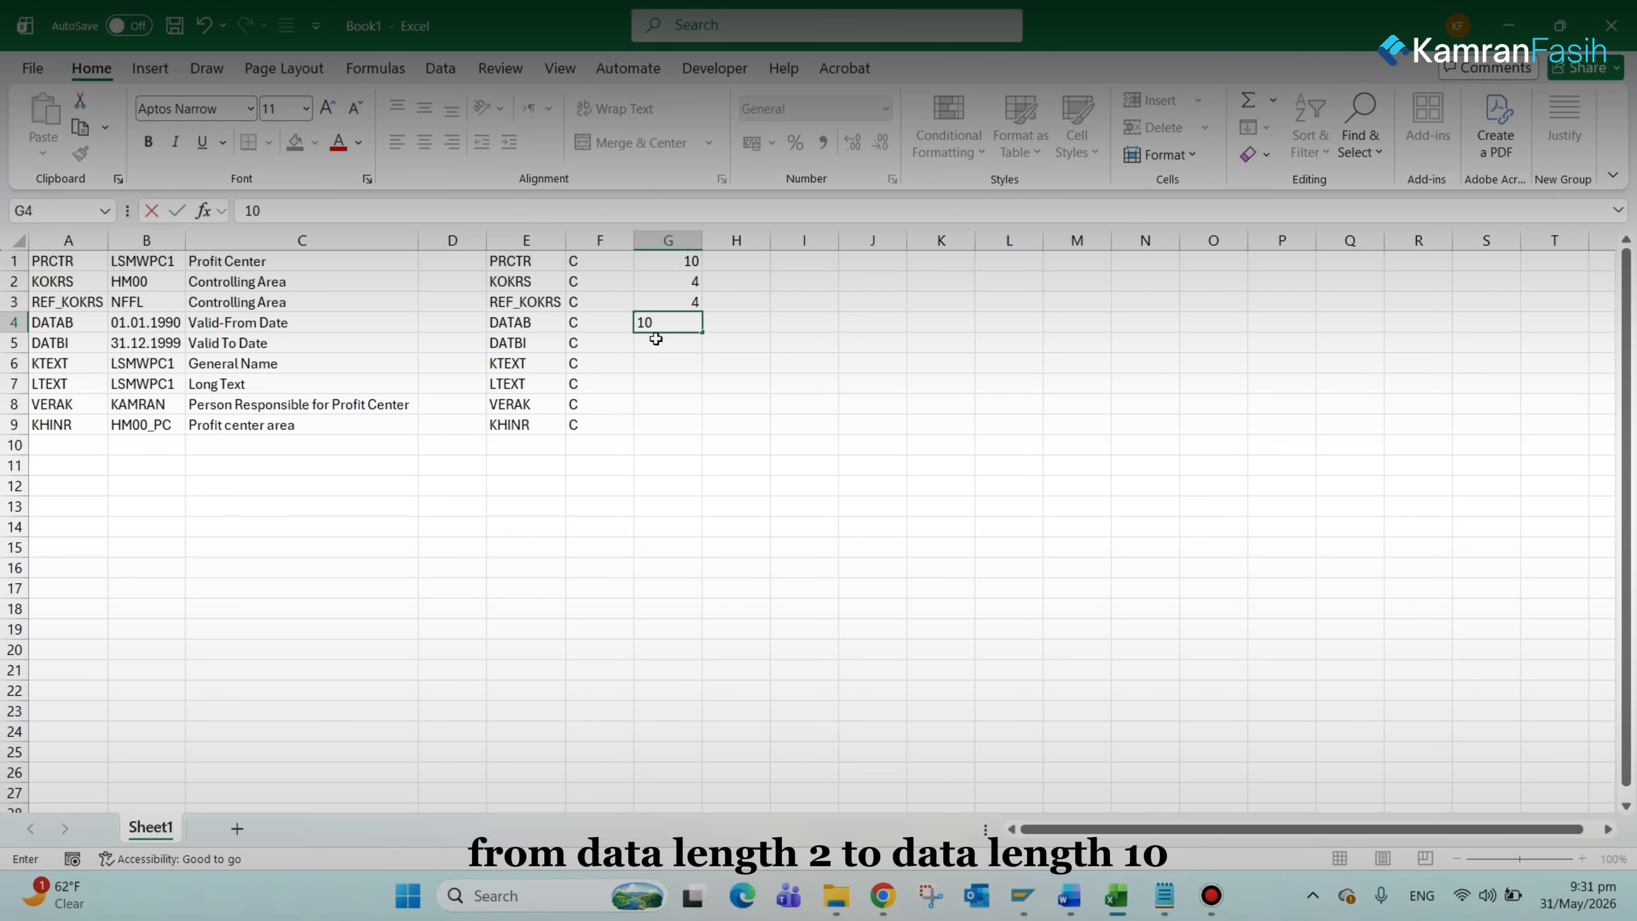
key("Return")
type("10")
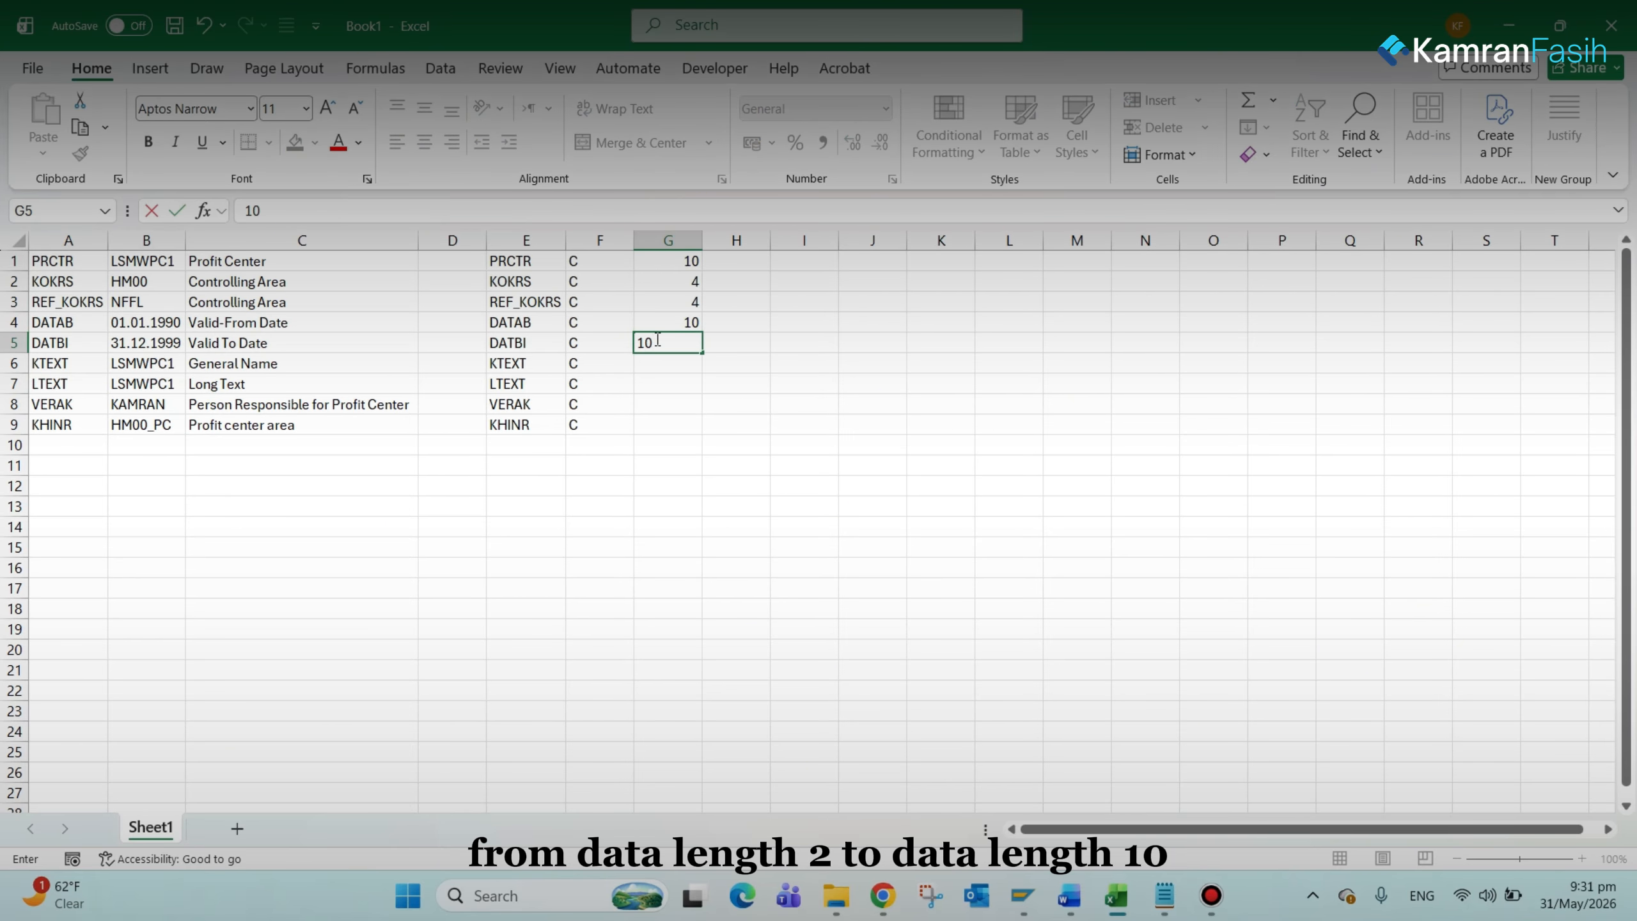
key("Return")
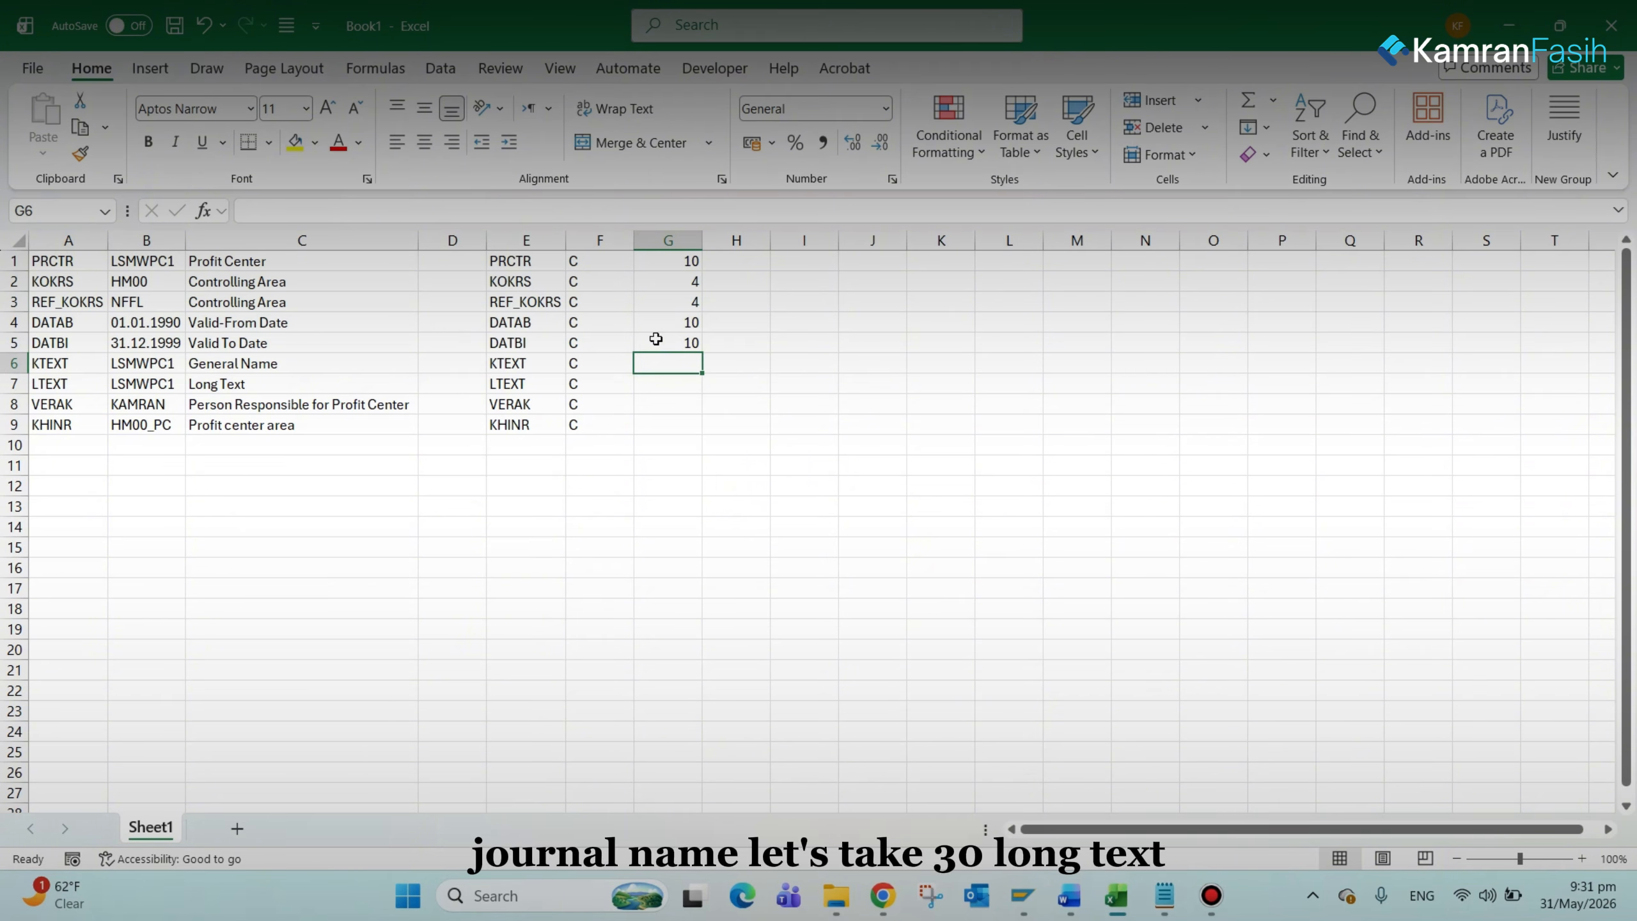
Step: Enter the remaining lengths in column G: 30 for KTEXT, 50 for LTEXT, 20 for VERAK and 10 for KHINR
type("30")
key("Return")
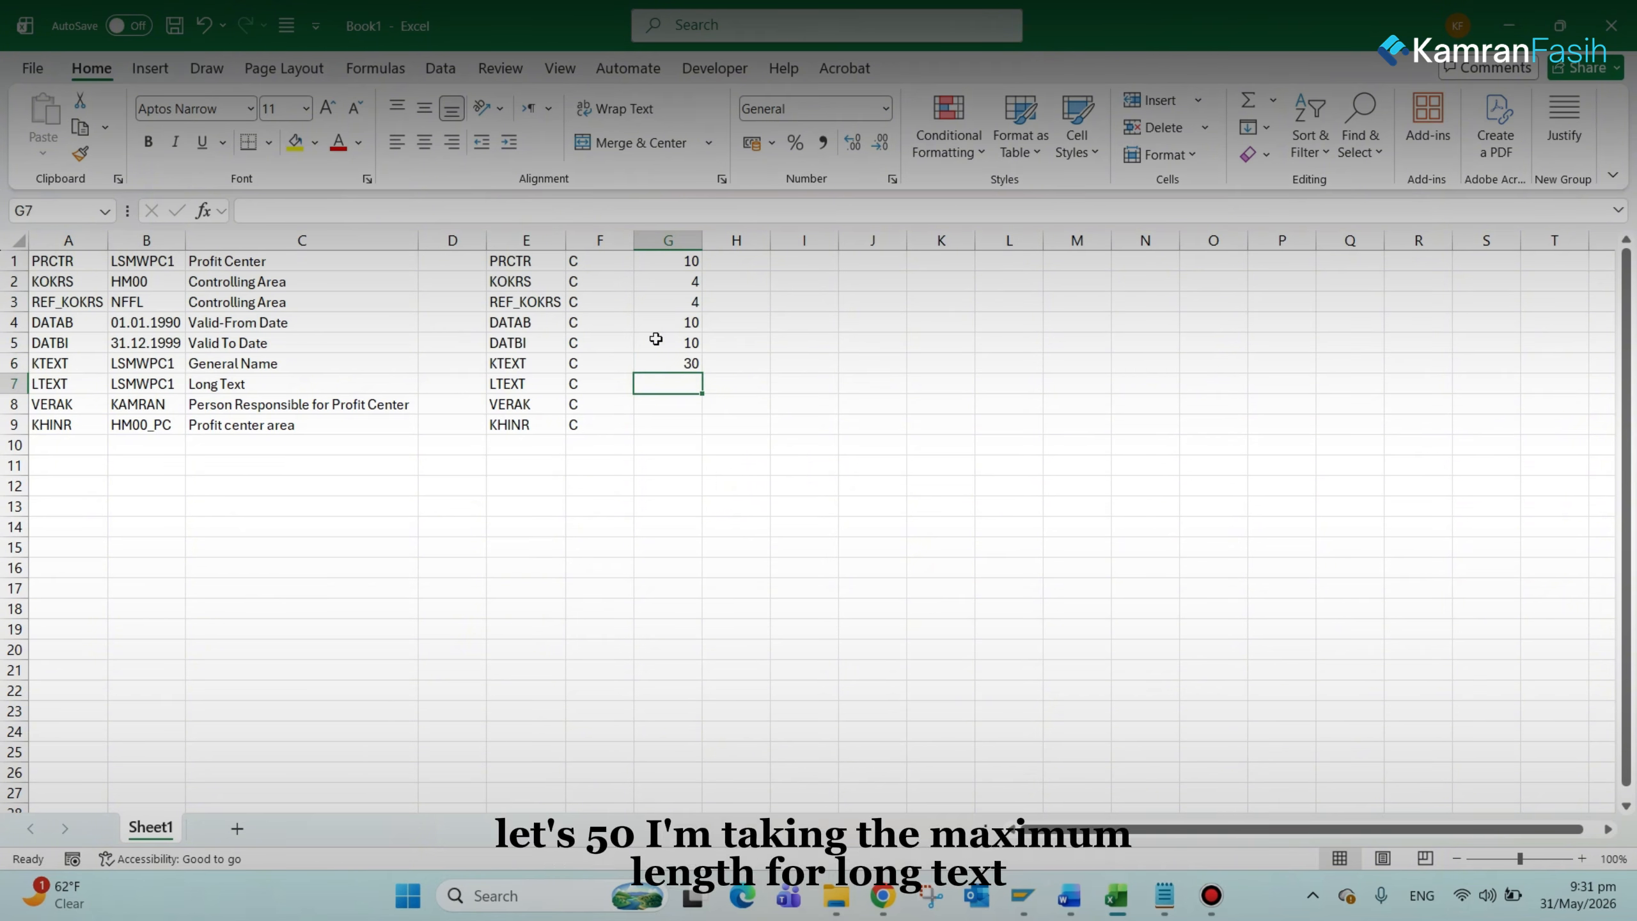
type("50")
key("Return")
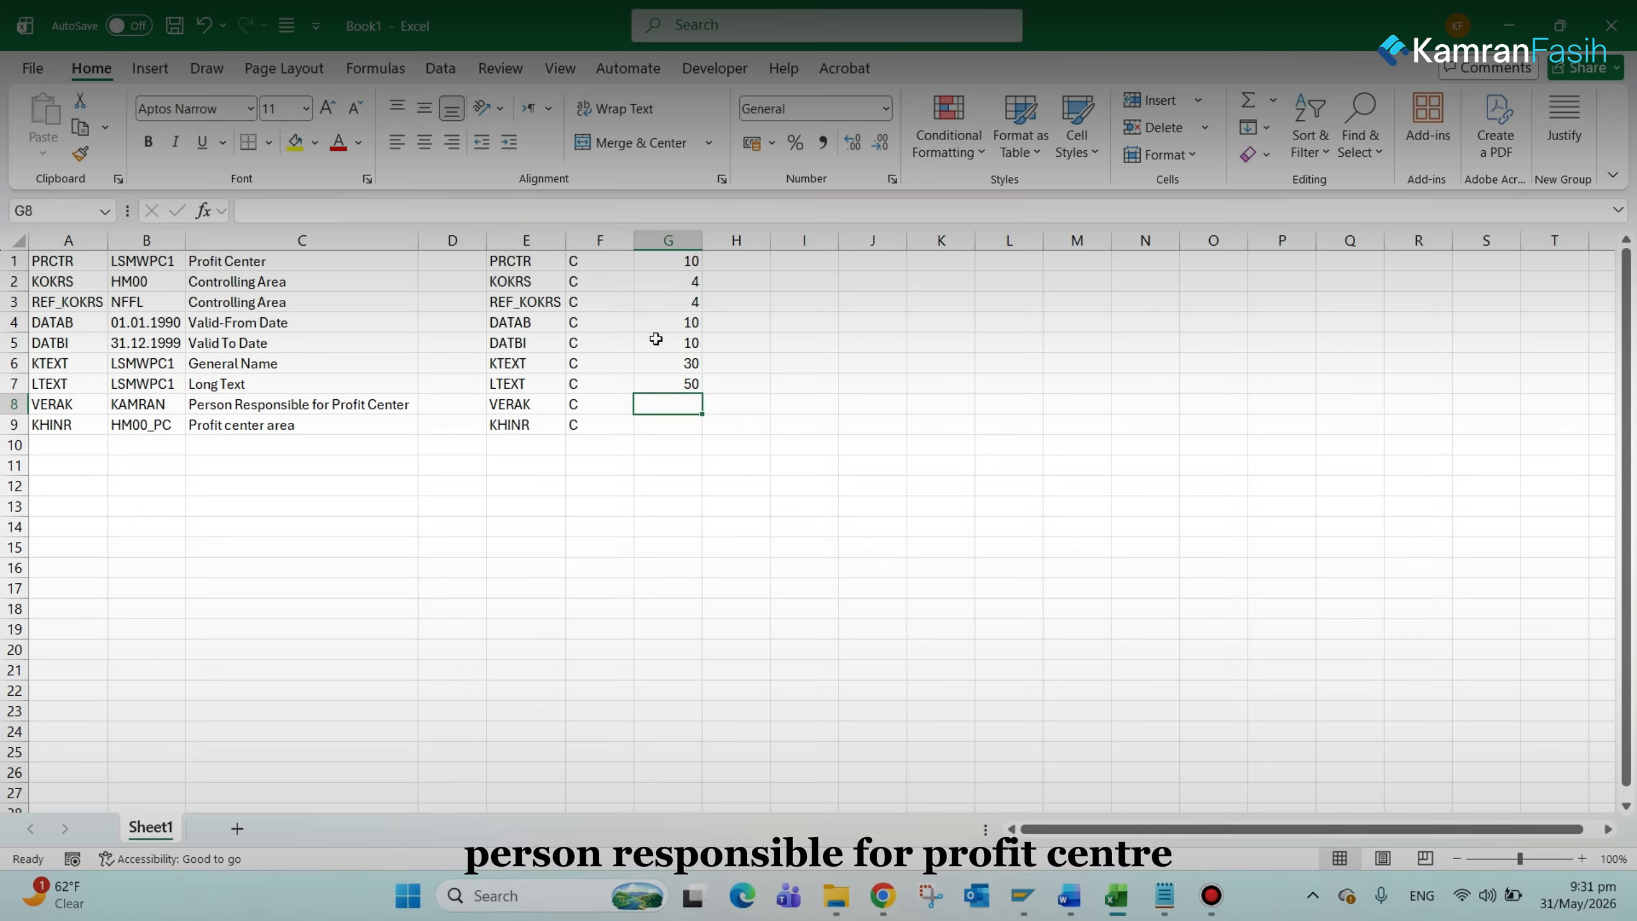
type("20")
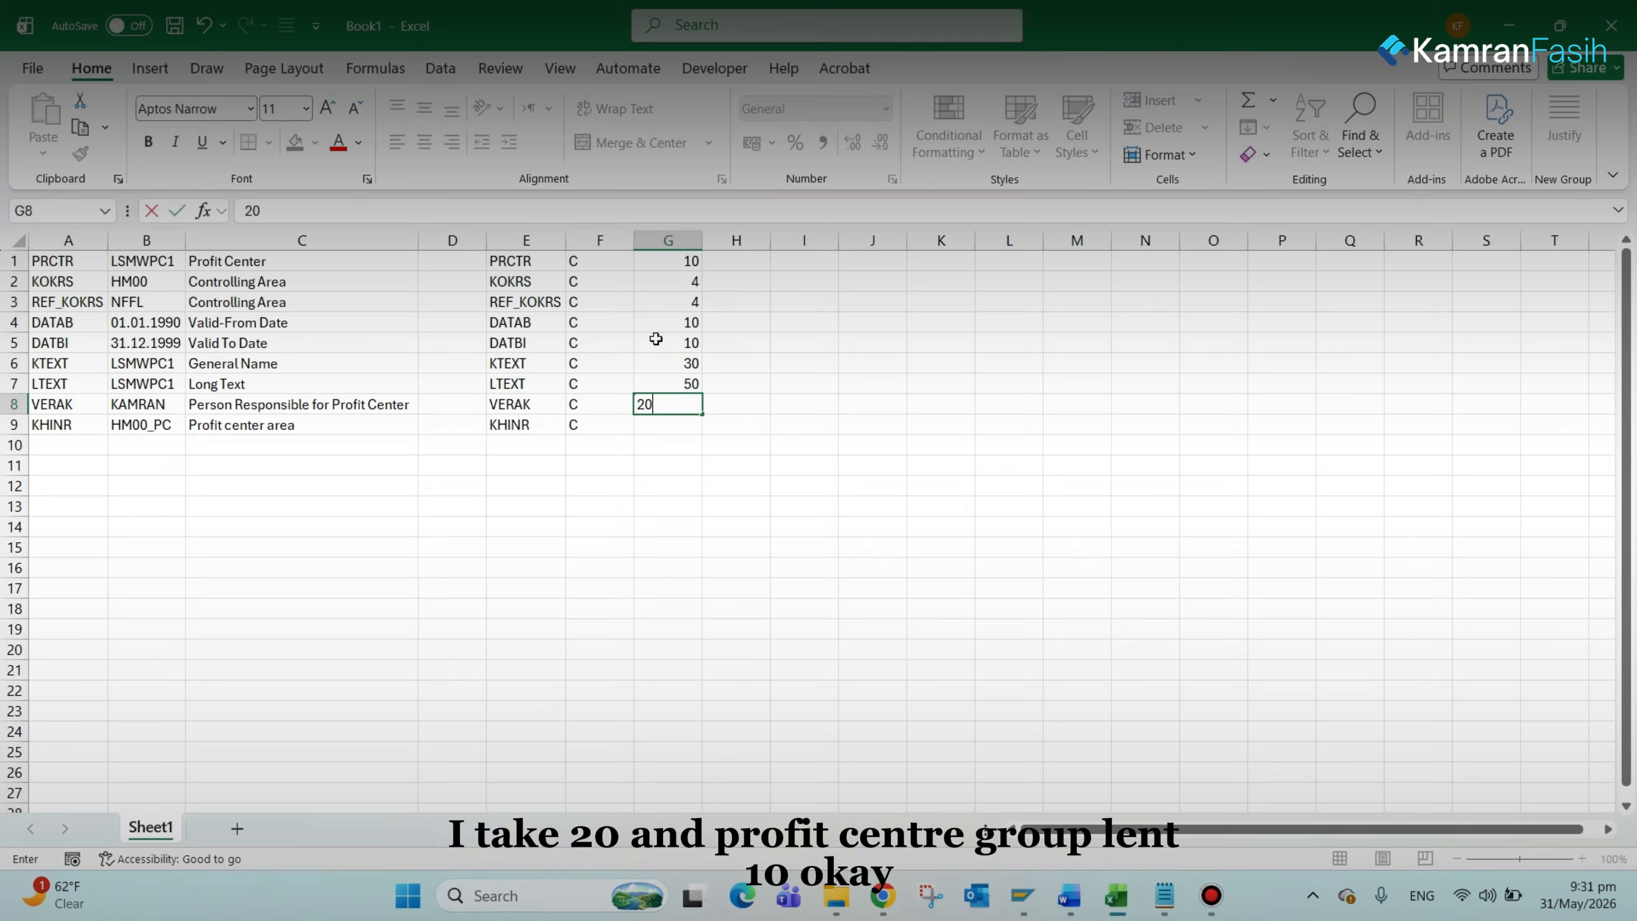
key("Return")
type("10")
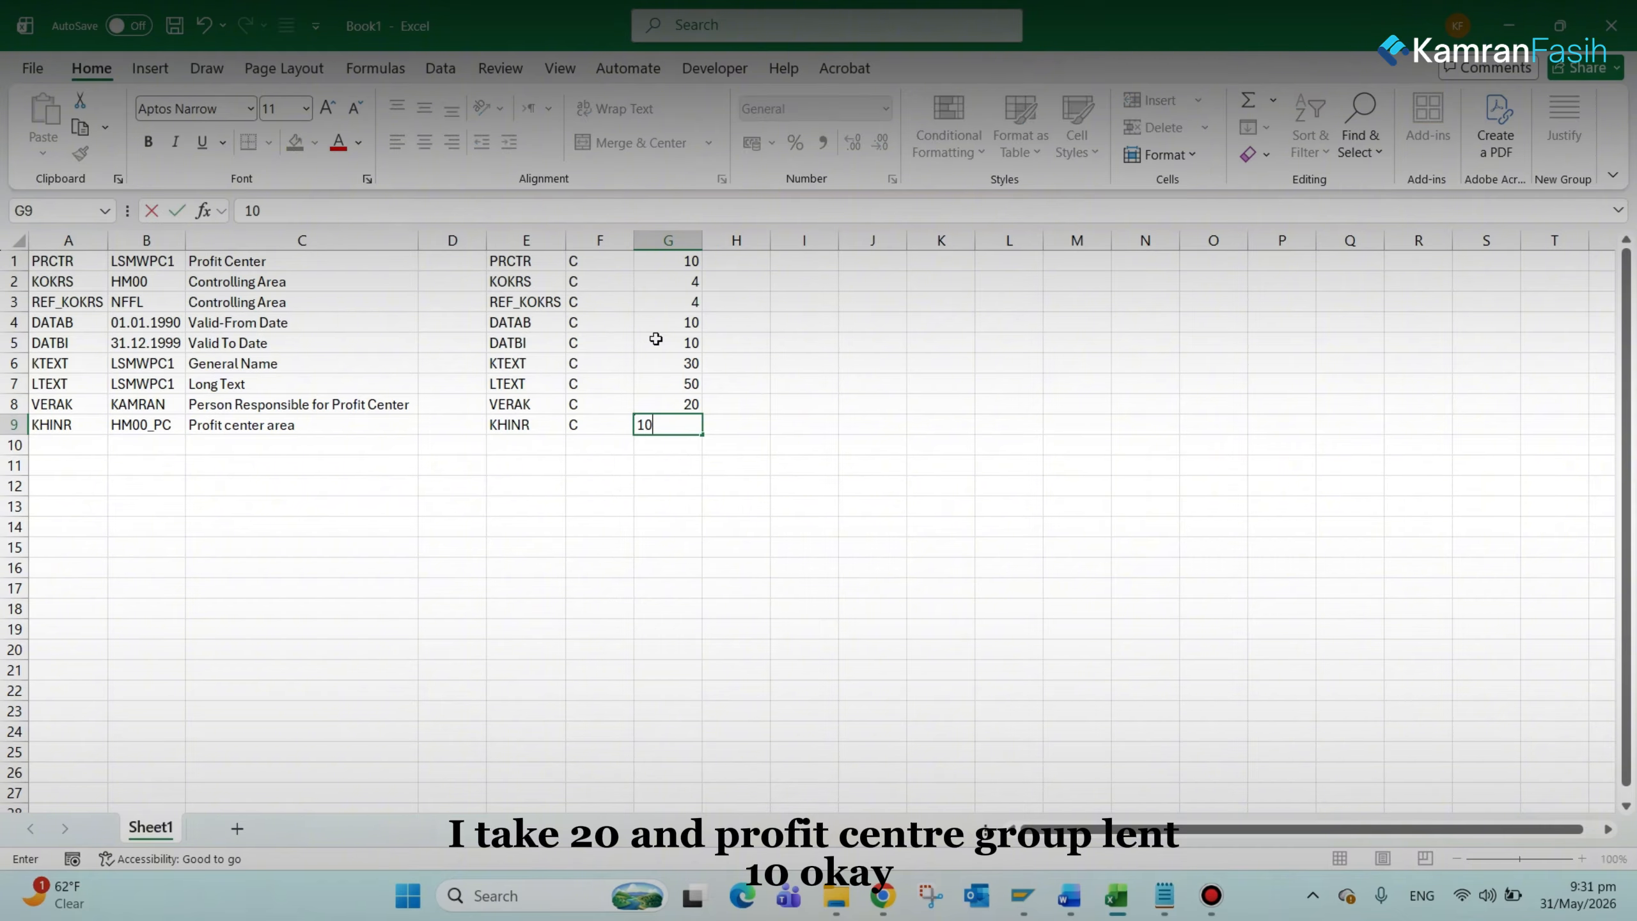
key("Return")
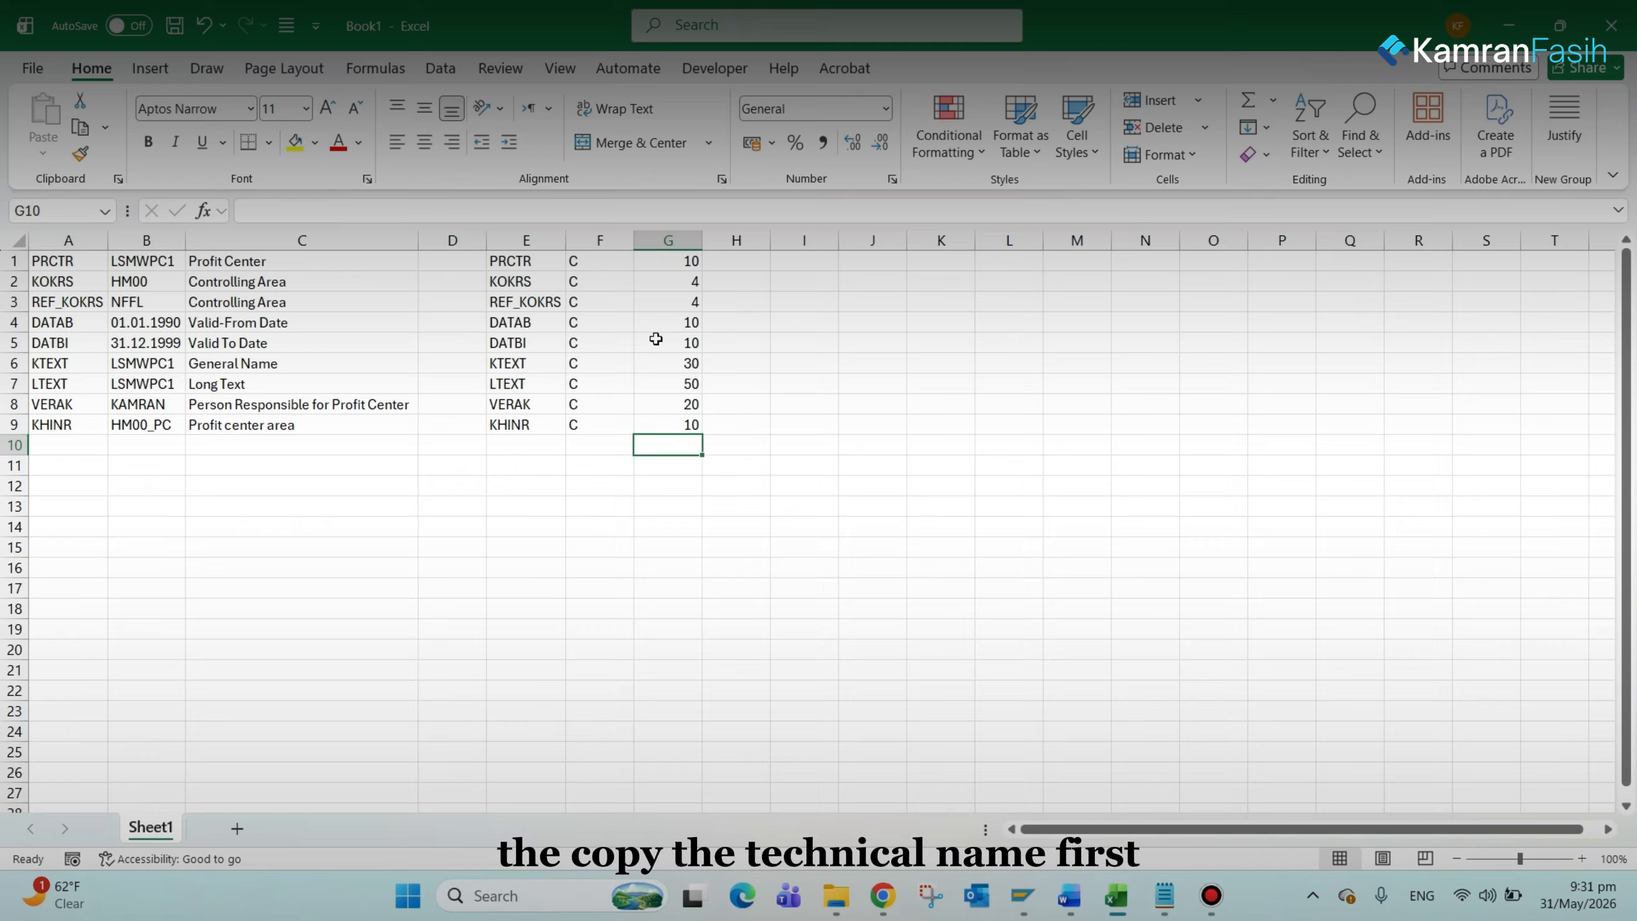
Step: Replace the TRIM formulas in E1:E9 with their plain values
left_click(536, 262)
key("ctrl+shift+Down")
key("ctrl+c")
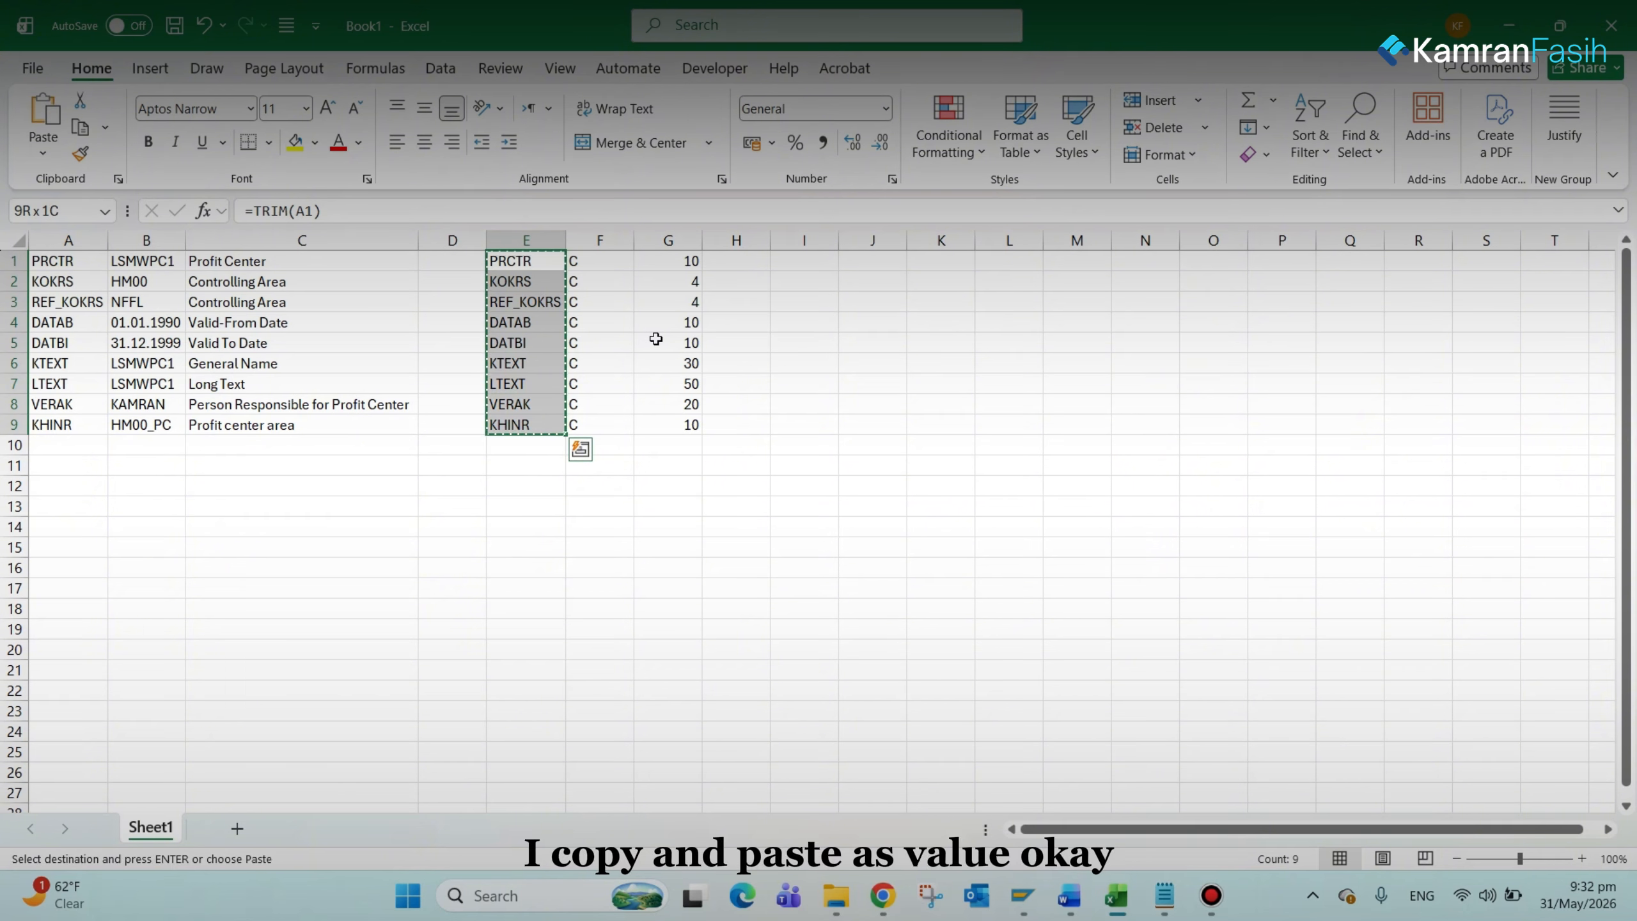
right_click(537, 260)
left_click(623, 327)
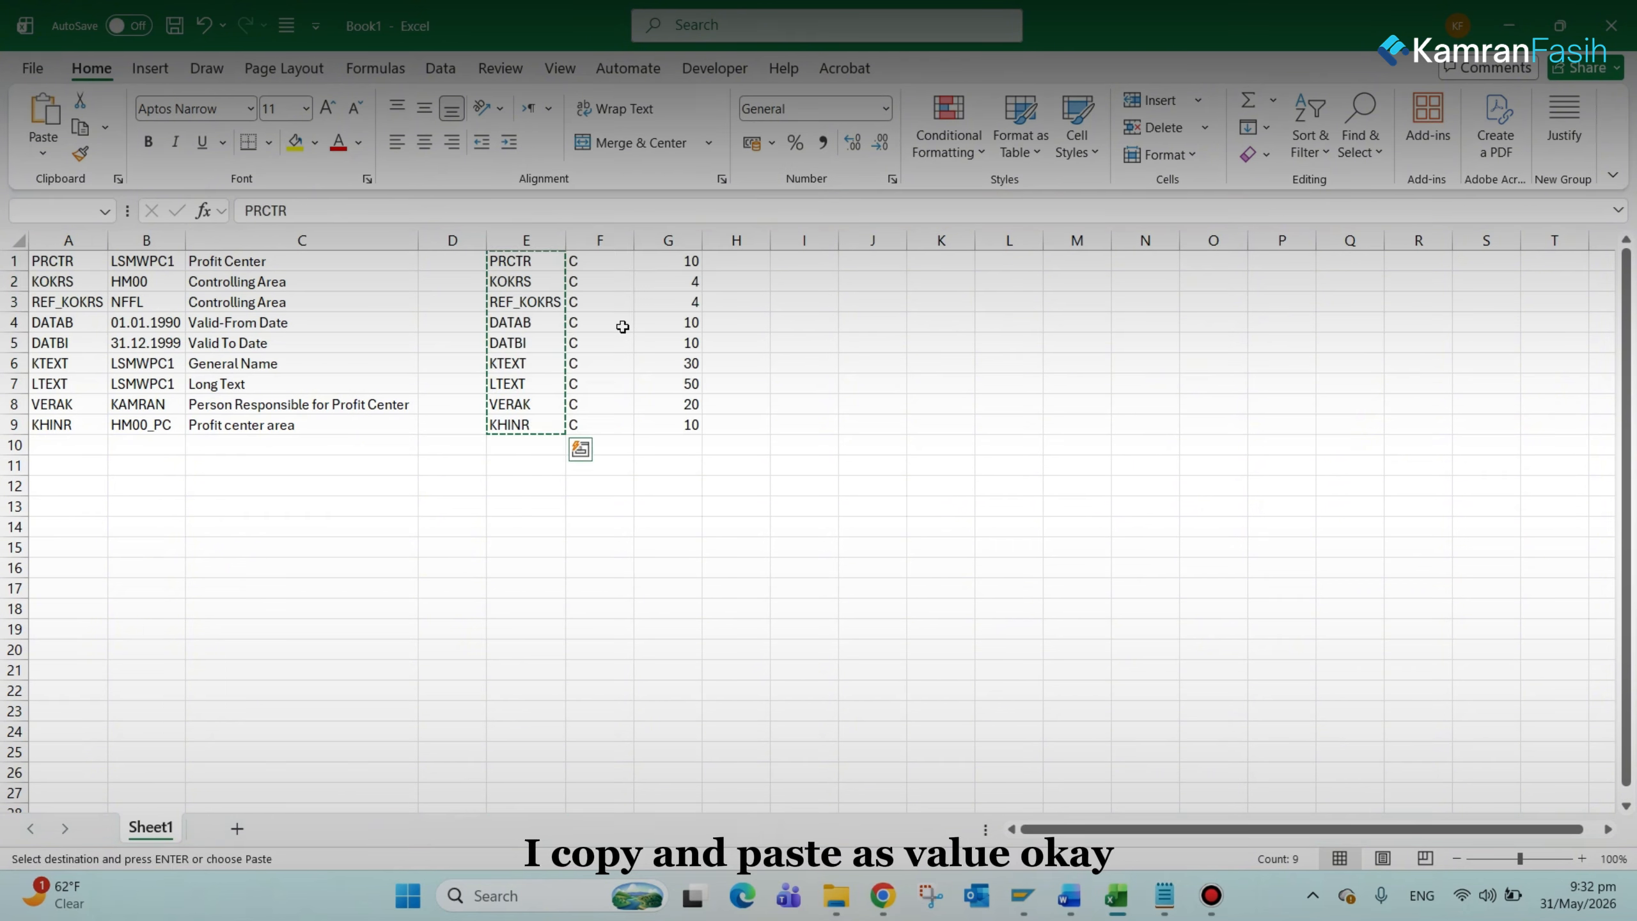
Step: Copy the field names in E1:E9 and paste them transposed as a row starting at E15
key("Up")
key("shift+Down")
key("shift+Down")
key("shift+Down")
key("shift+Down")
key("shift+Down")
key("shift+Down")
key("shift+Down")
key("shift+Down")
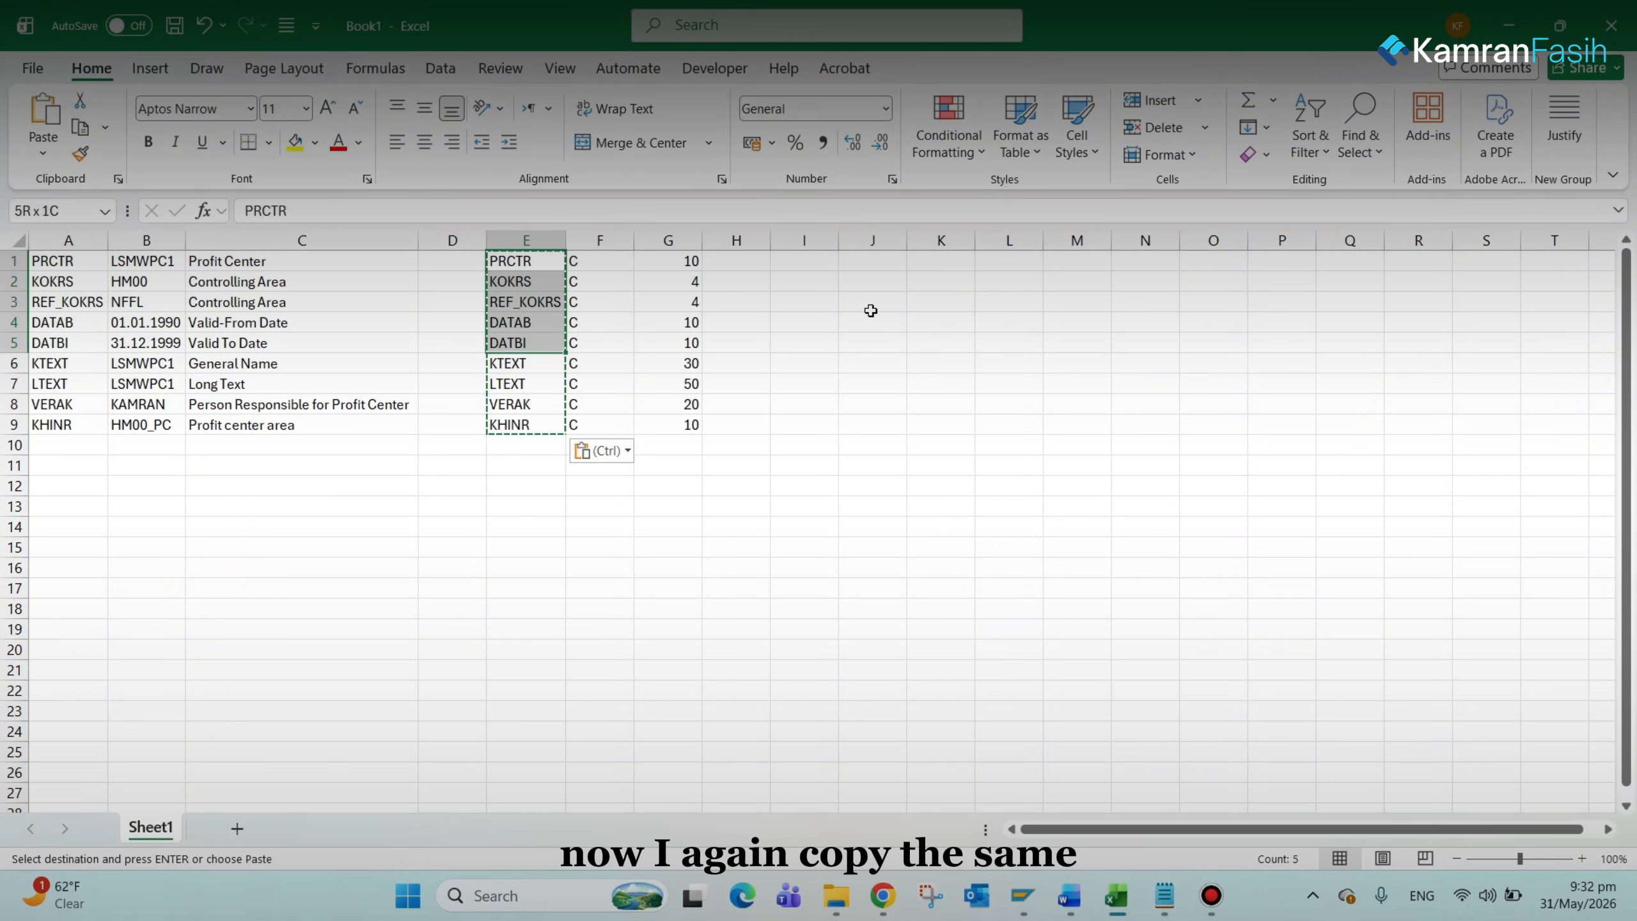
key("ctrl+c")
key("Down")
key("Down")
key("Down")
key("Down")
key("Down")
key("Down")
key("Down")
key("Down")
key("Down")
key("Down")
key("Down")
key("Down")
key("Down")
key("Down")
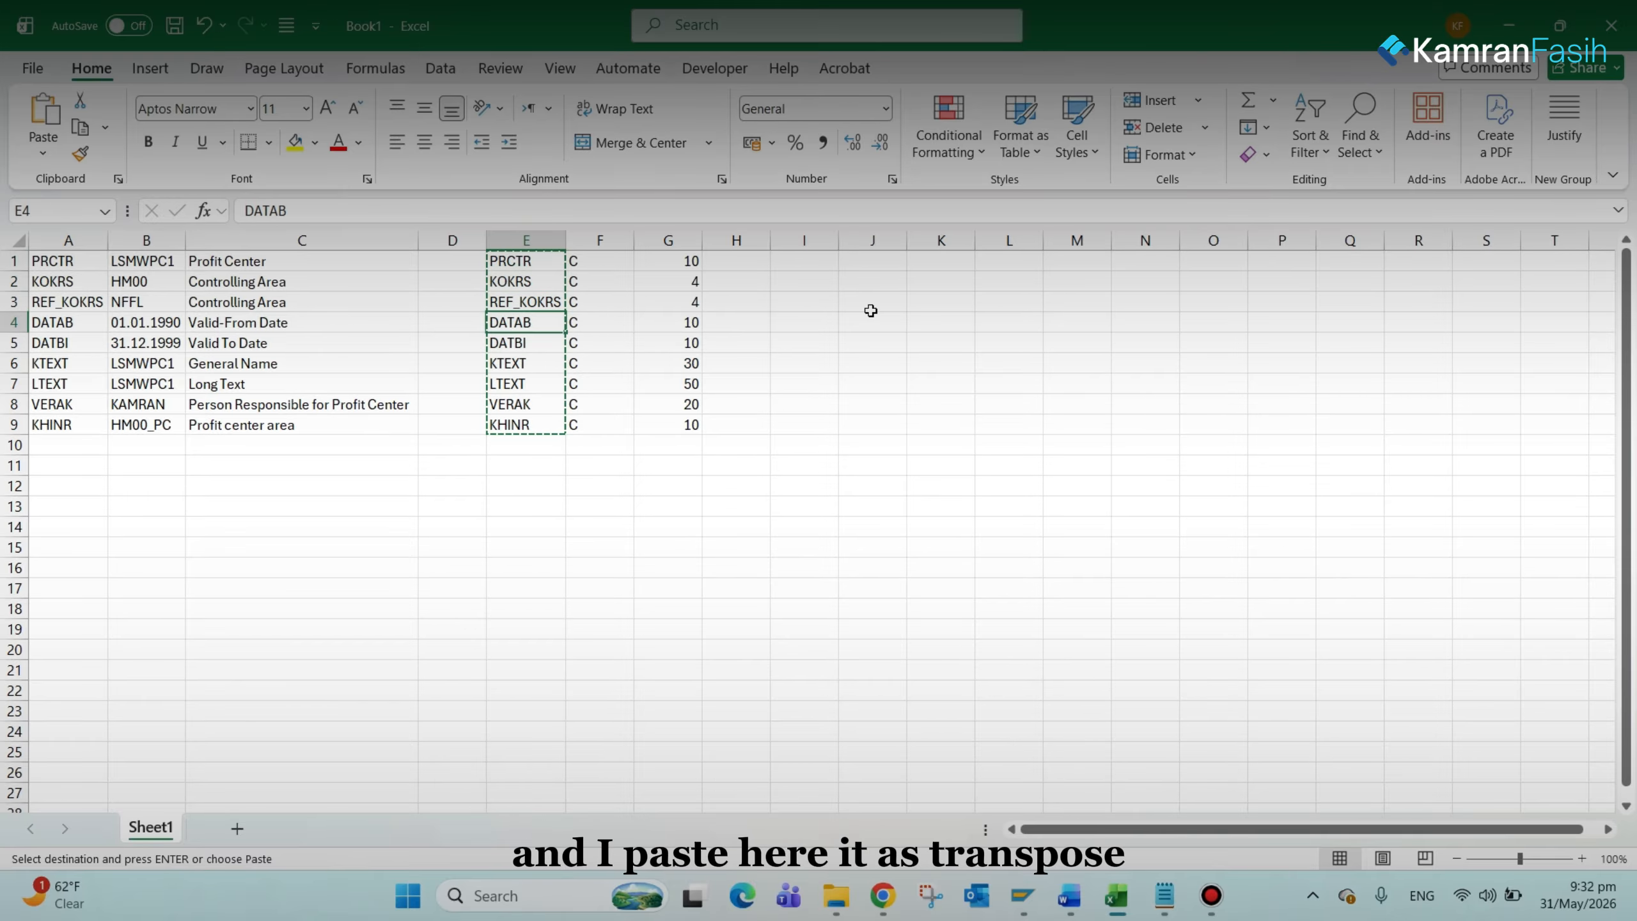
right_click(557, 546)
left_click(703, 337)
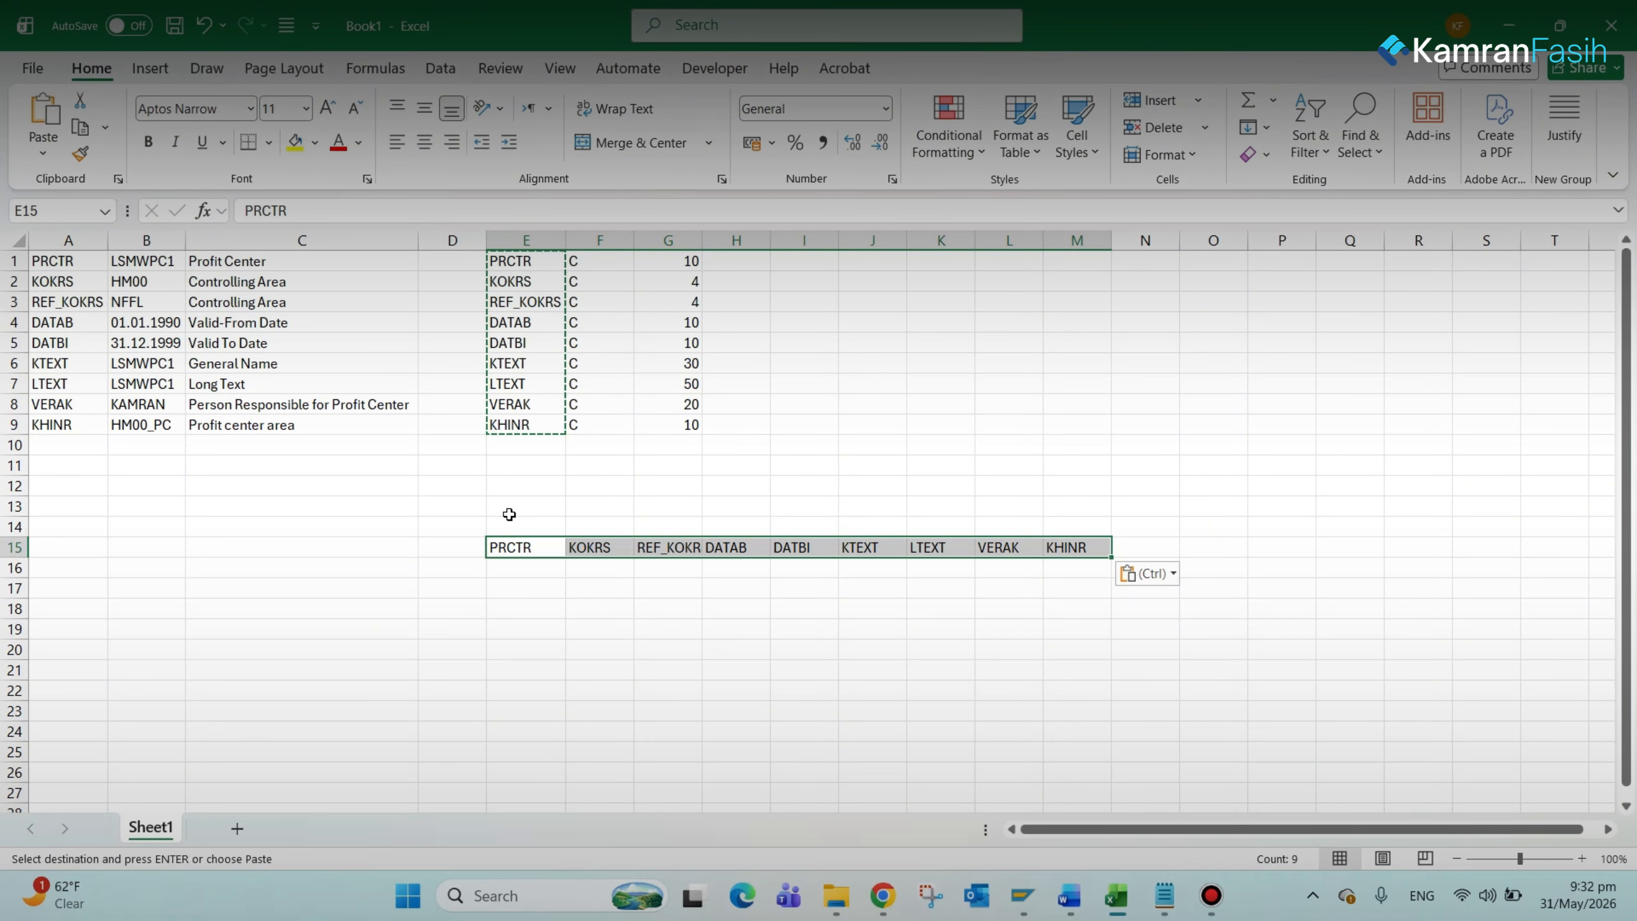
Step: Centre the field names in row 15 and fit all column widths of the sheet to their contents
left_click(424, 143)
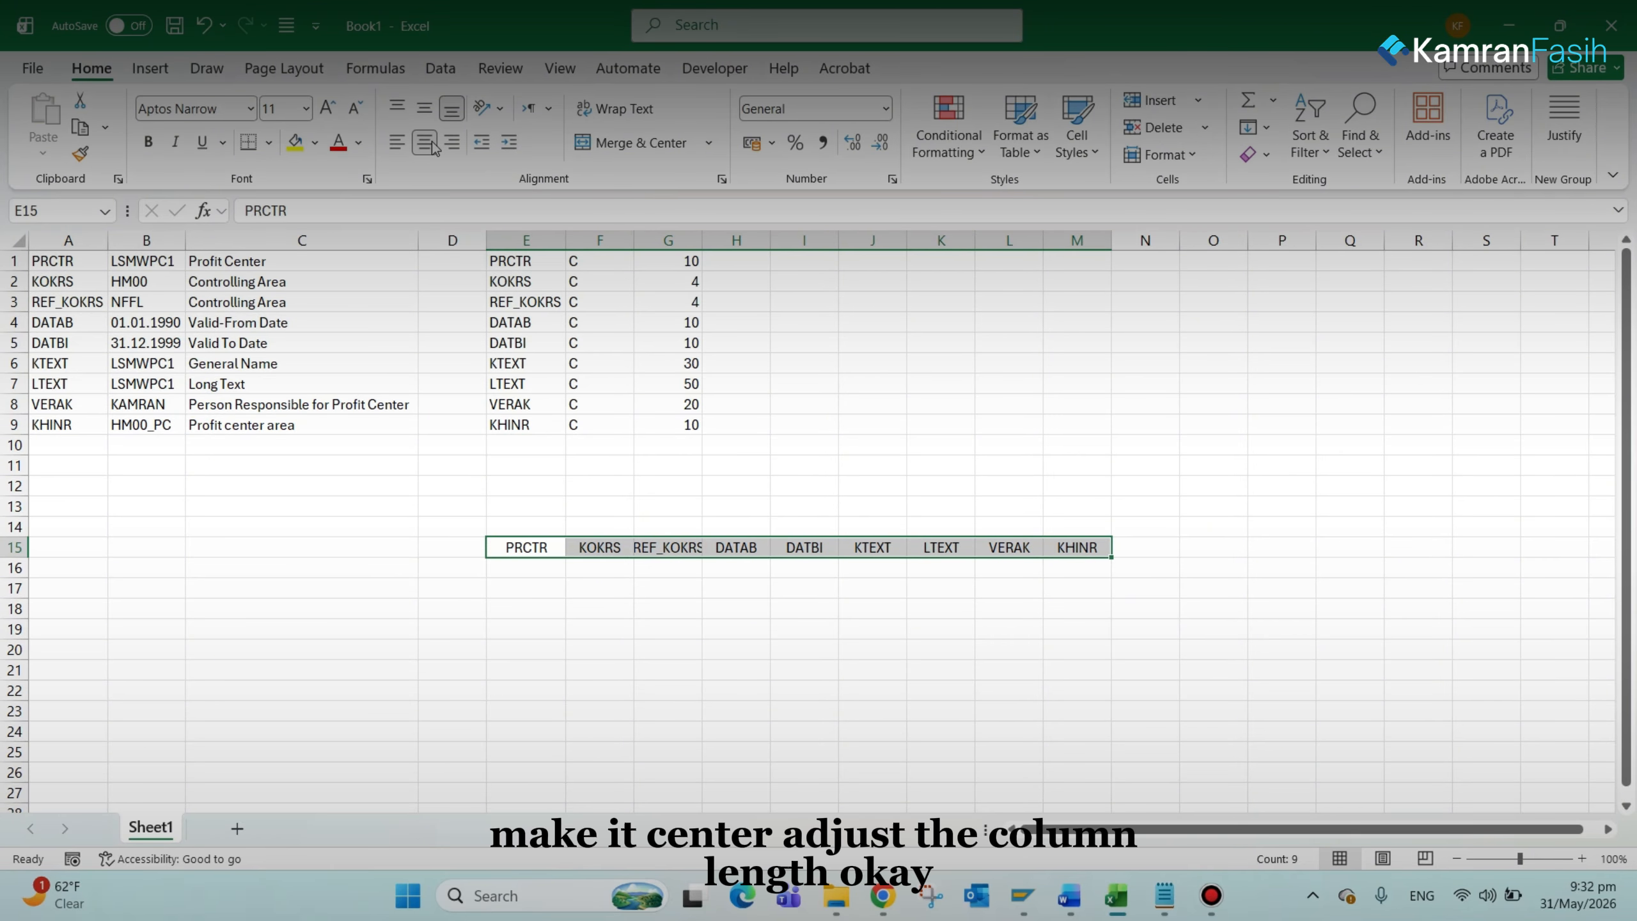
left_click(18, 240)
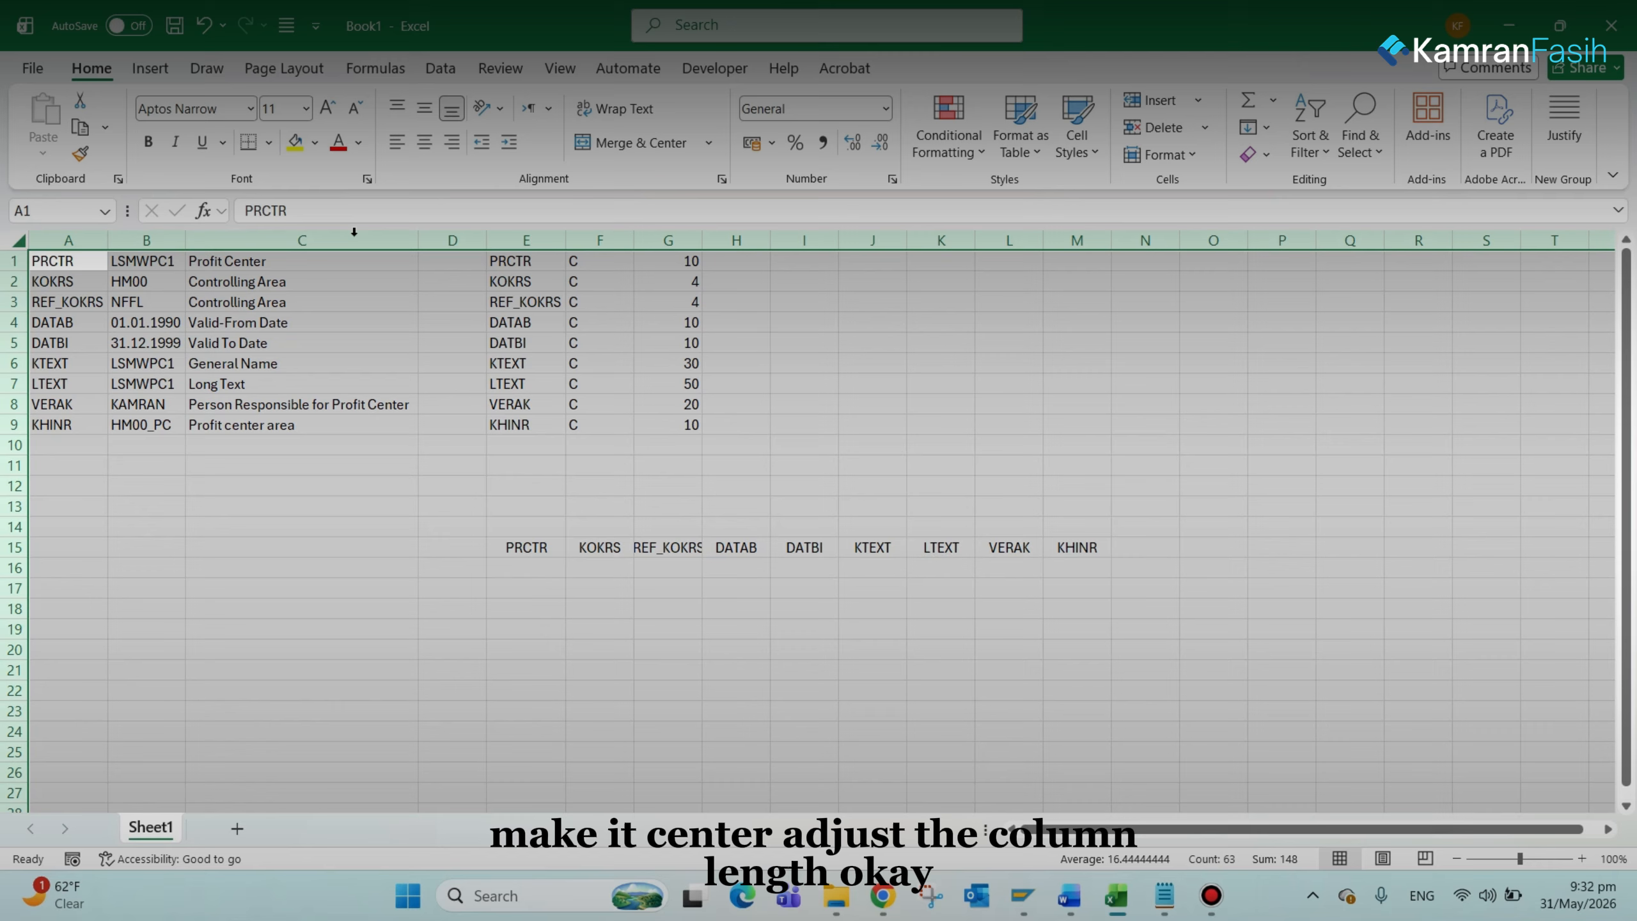
double_click(565, 240)
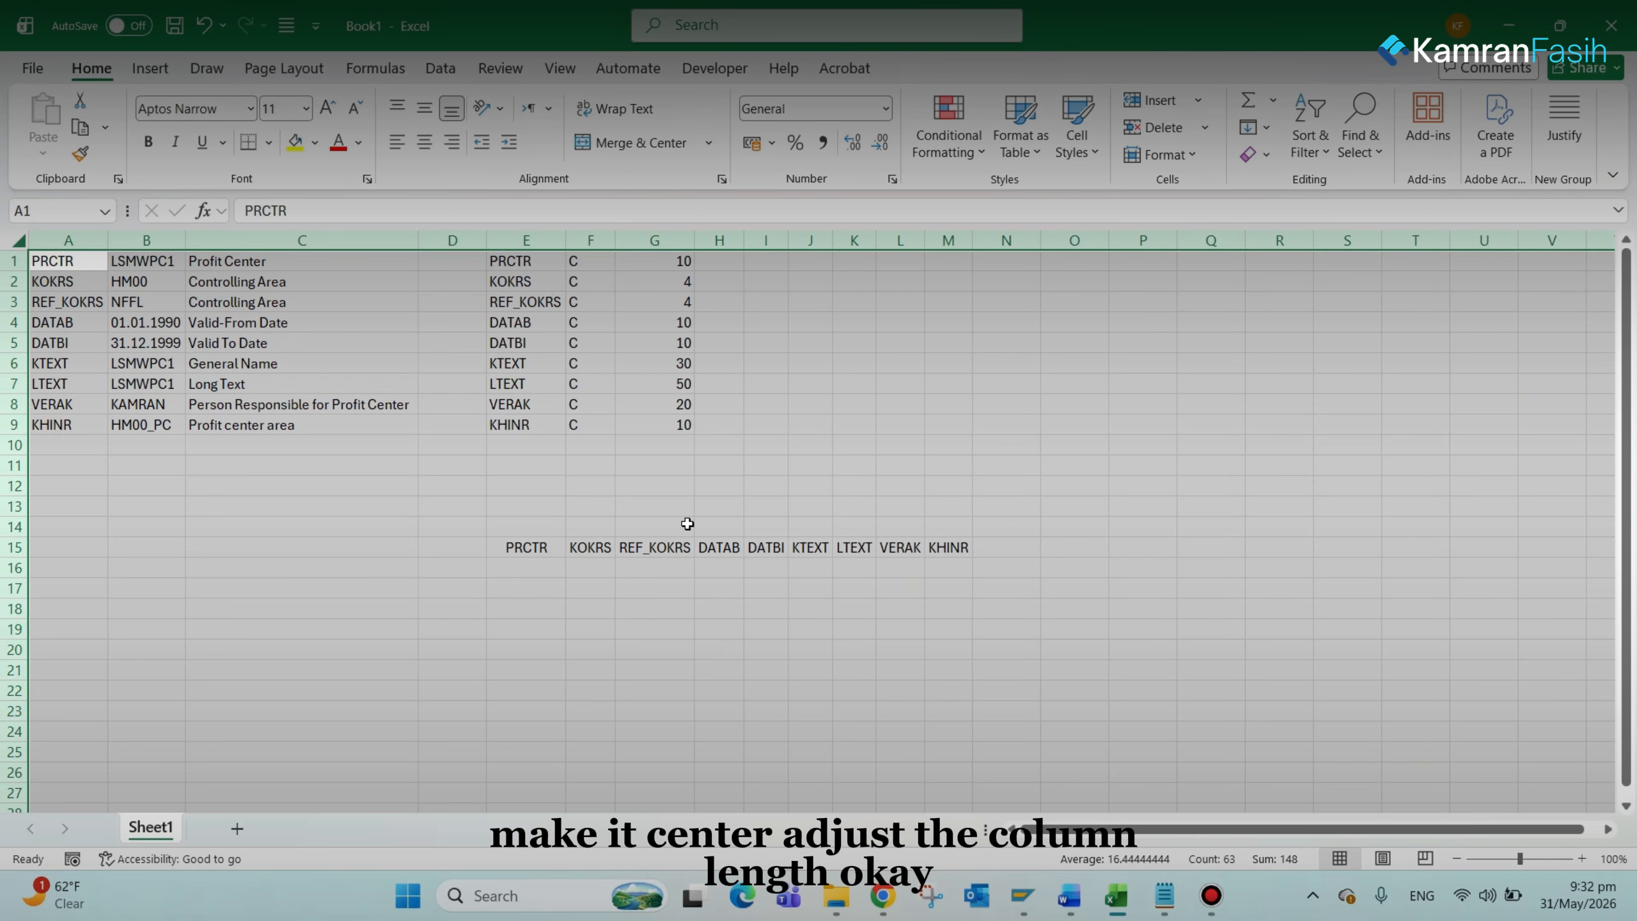
Step: Copy the descriptions in C1:C9 and paste them transposed above the field names, starting at E14
left_click(687, 524)
key("Left")
key("Left")
key("Left")
key("Left")
key("Left")
key("Up")
key("Up")
key("Up")
key("Up")
key("Up")
key("Up")
key("Right")
key("ctrl+Up")
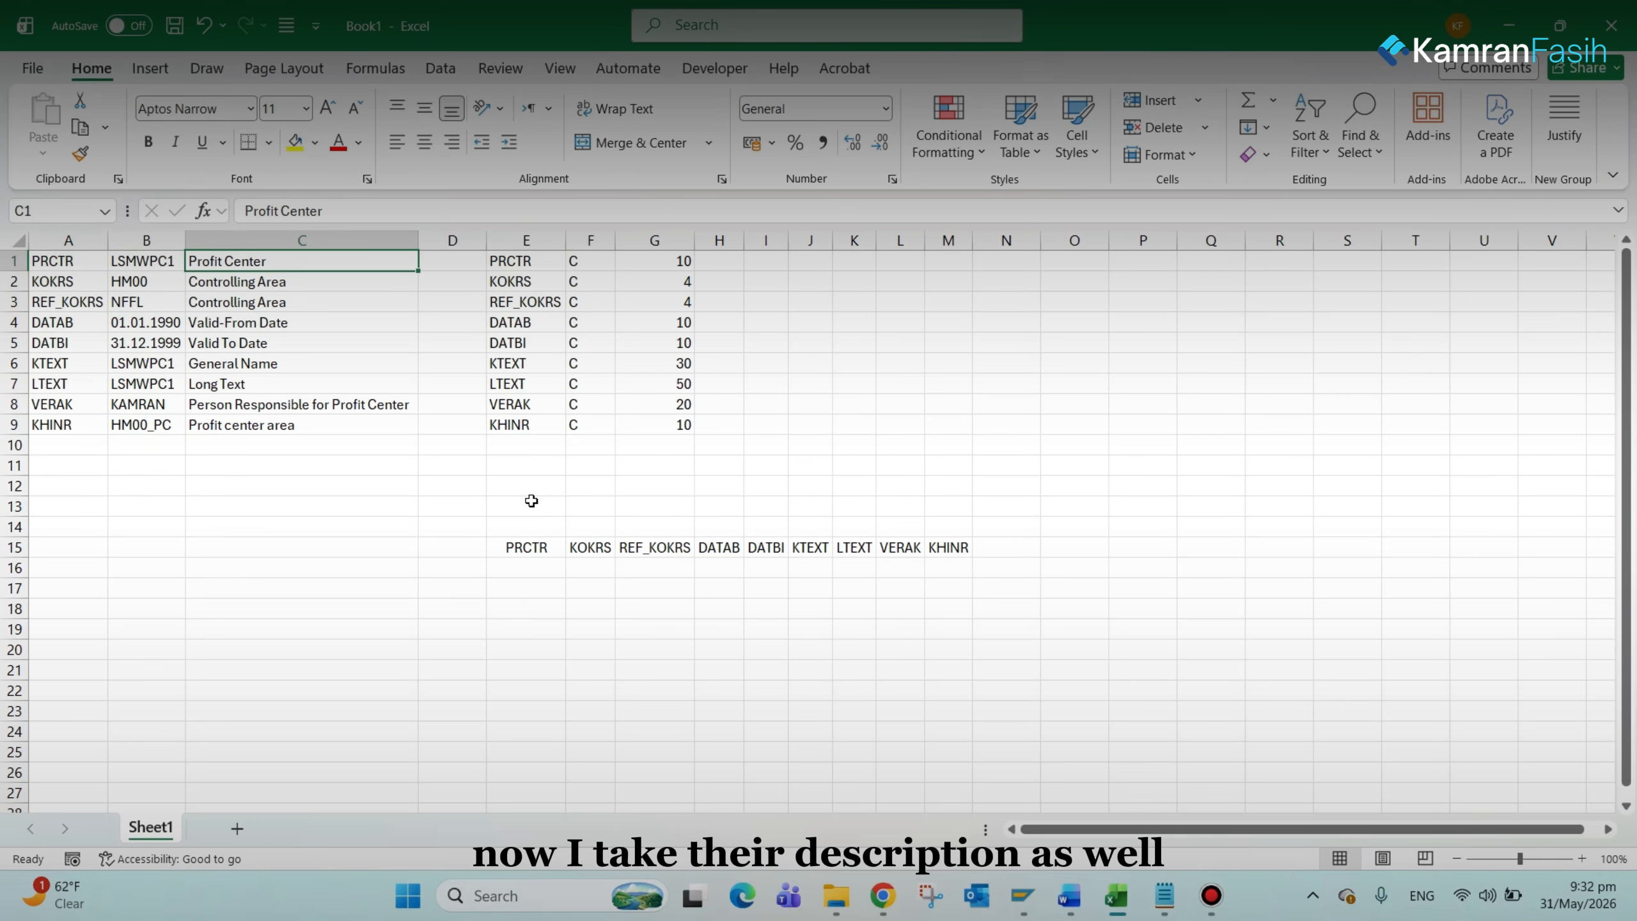
key("shift+Down")
key("shift+Down")
key("shift+Down")
key("shift+Down")
key("shift+Down")
key("shift+Down")
key("shift+Down")
key("shift+Down")
key("ctrl+c")
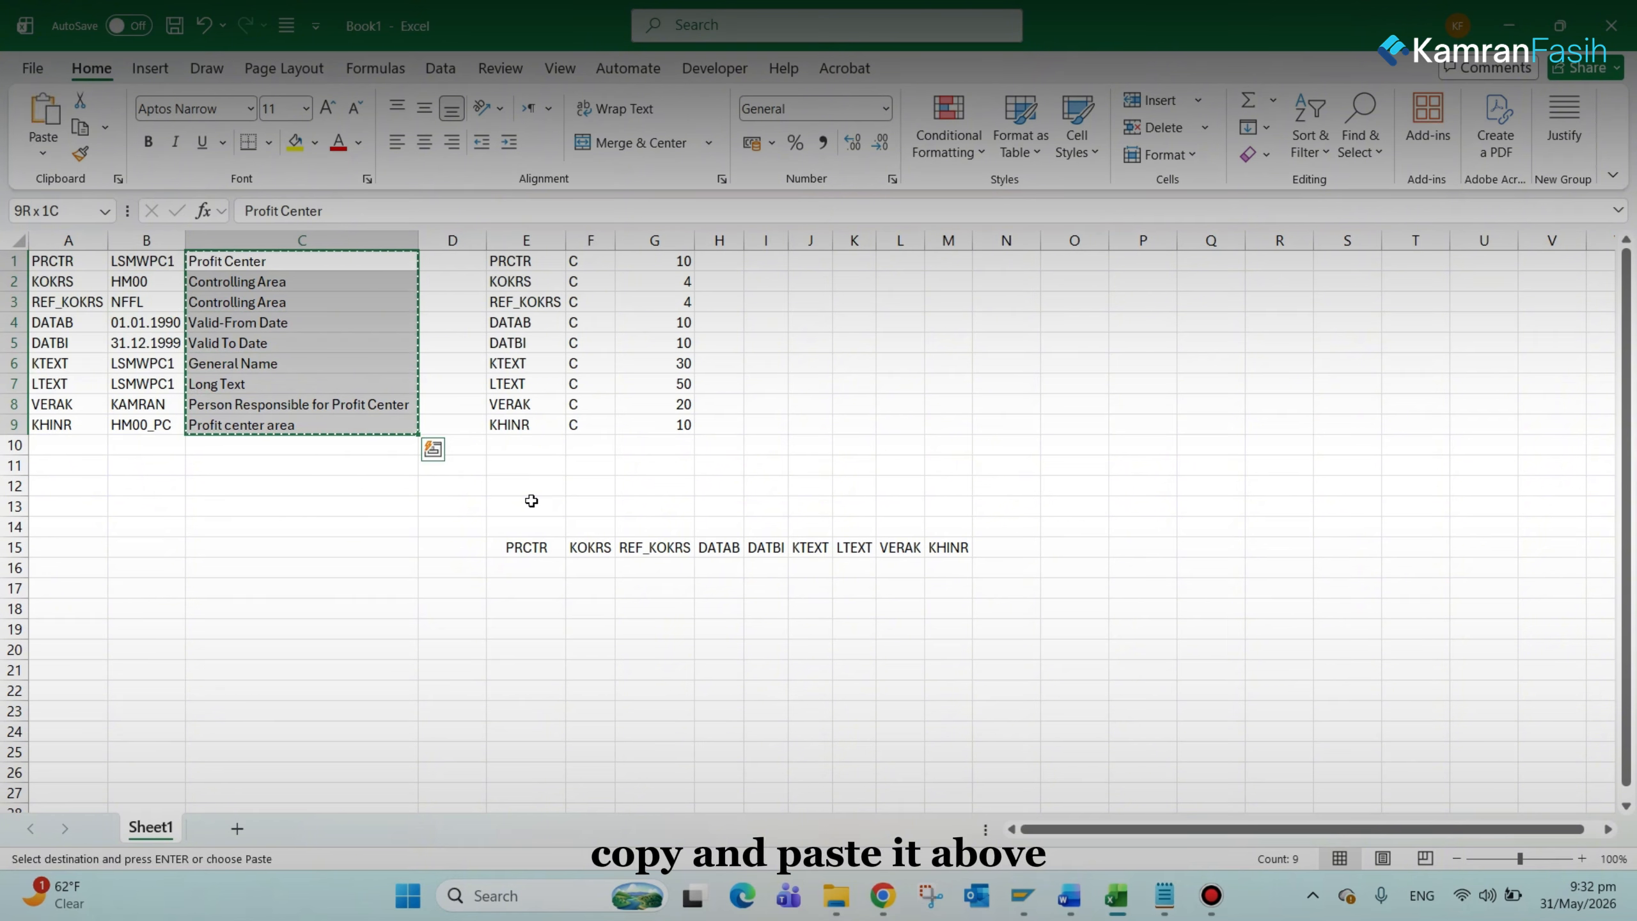
left_click(542, 533)
right_click(544, 535)
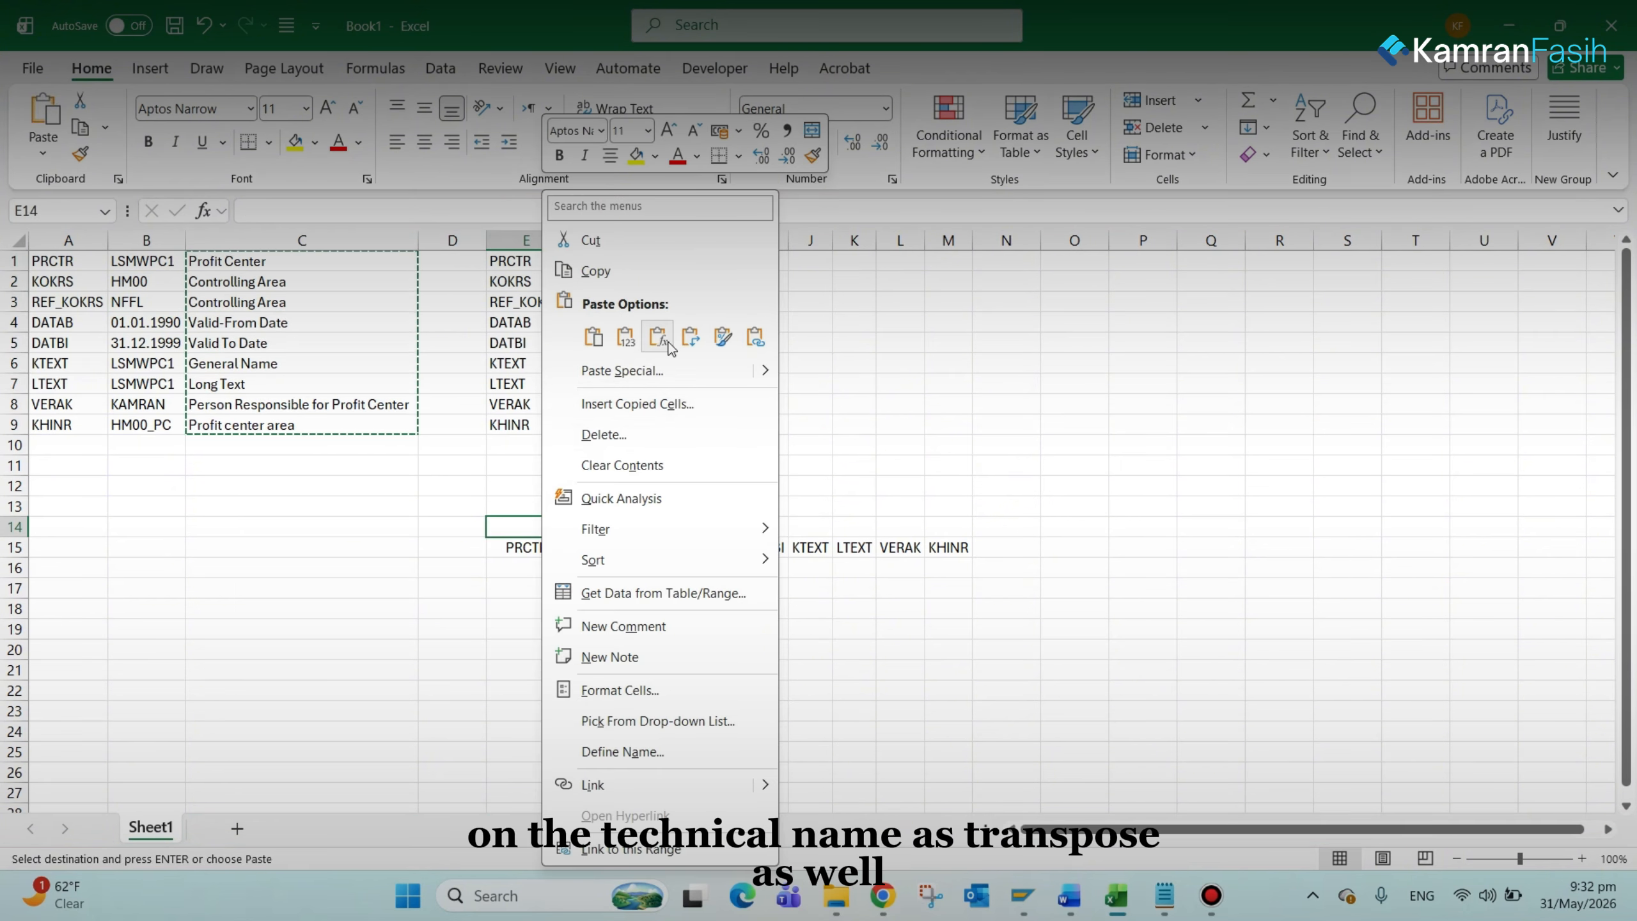
left_click(689, 337)
Step: Fit the widths of columns E through N to their contents
left_click_drag(526, 240, 1006, 240)
double_click(833, 239)
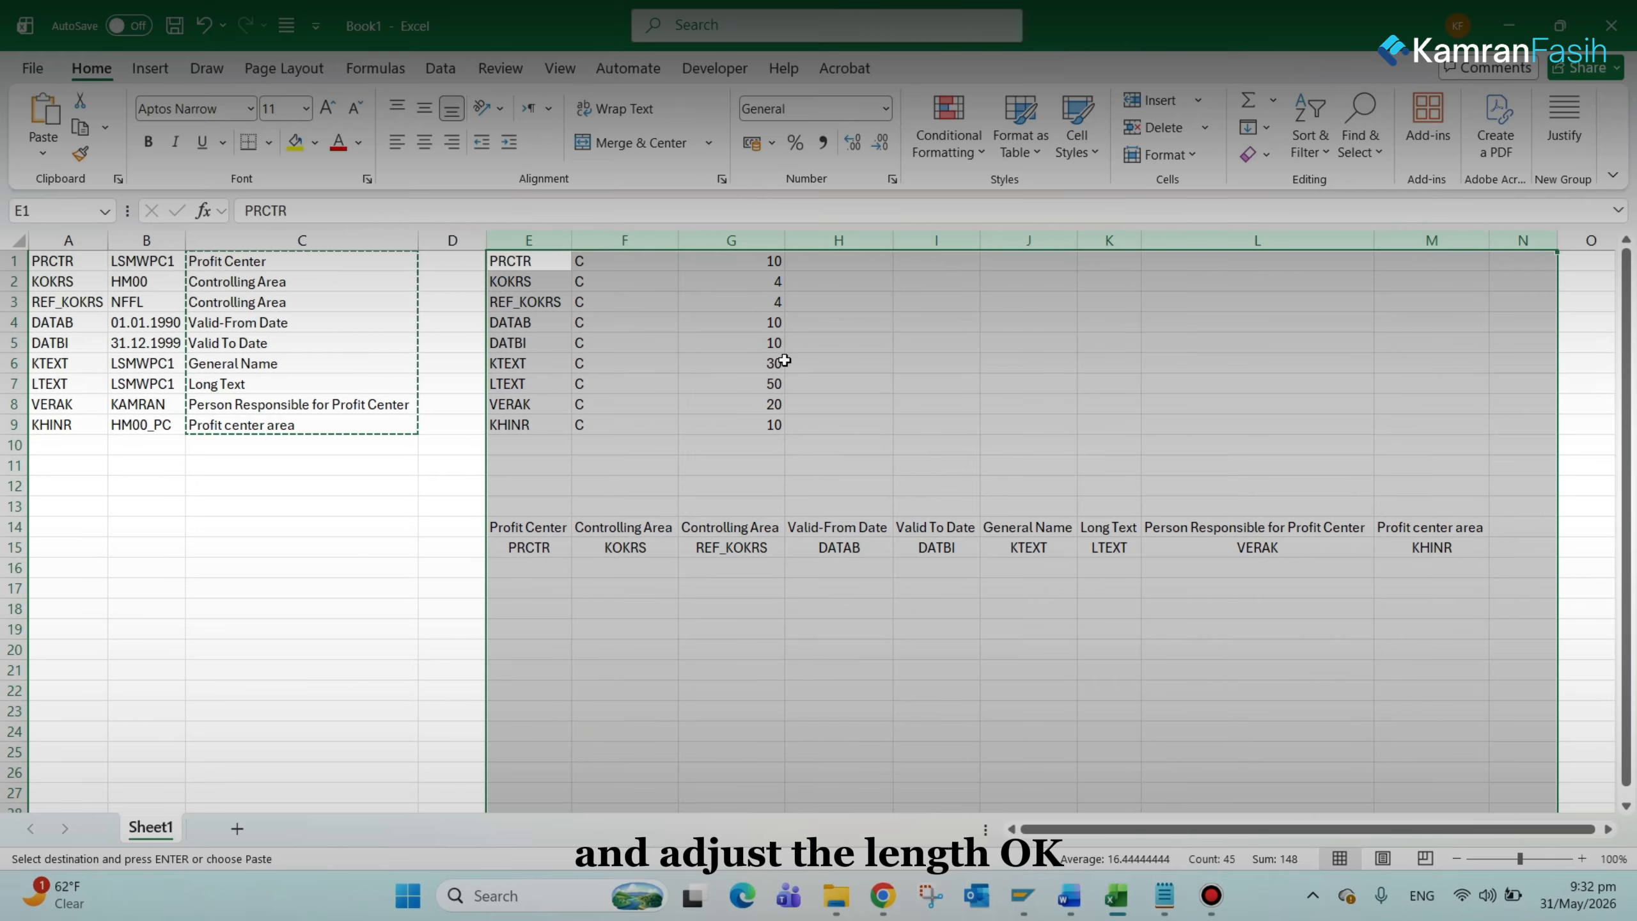
left_click(682, 483)
left_click(515, 567)
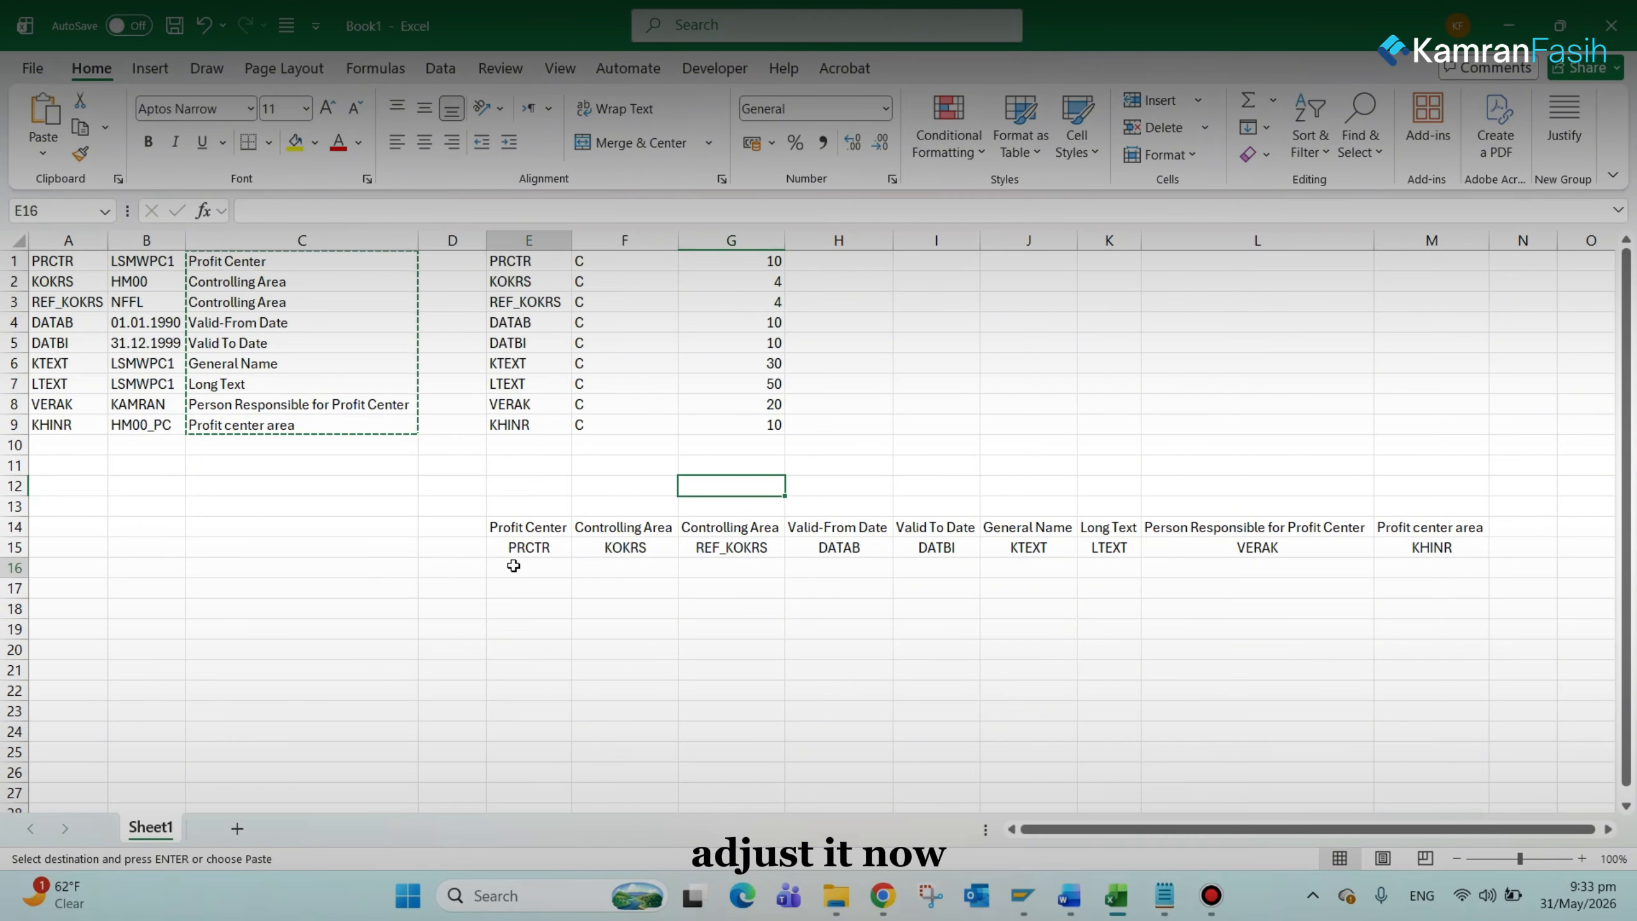
Step: Copy the recorded values in B1:B9 and paste them transposed below the field names, starting at E16
left_click(147, 263)
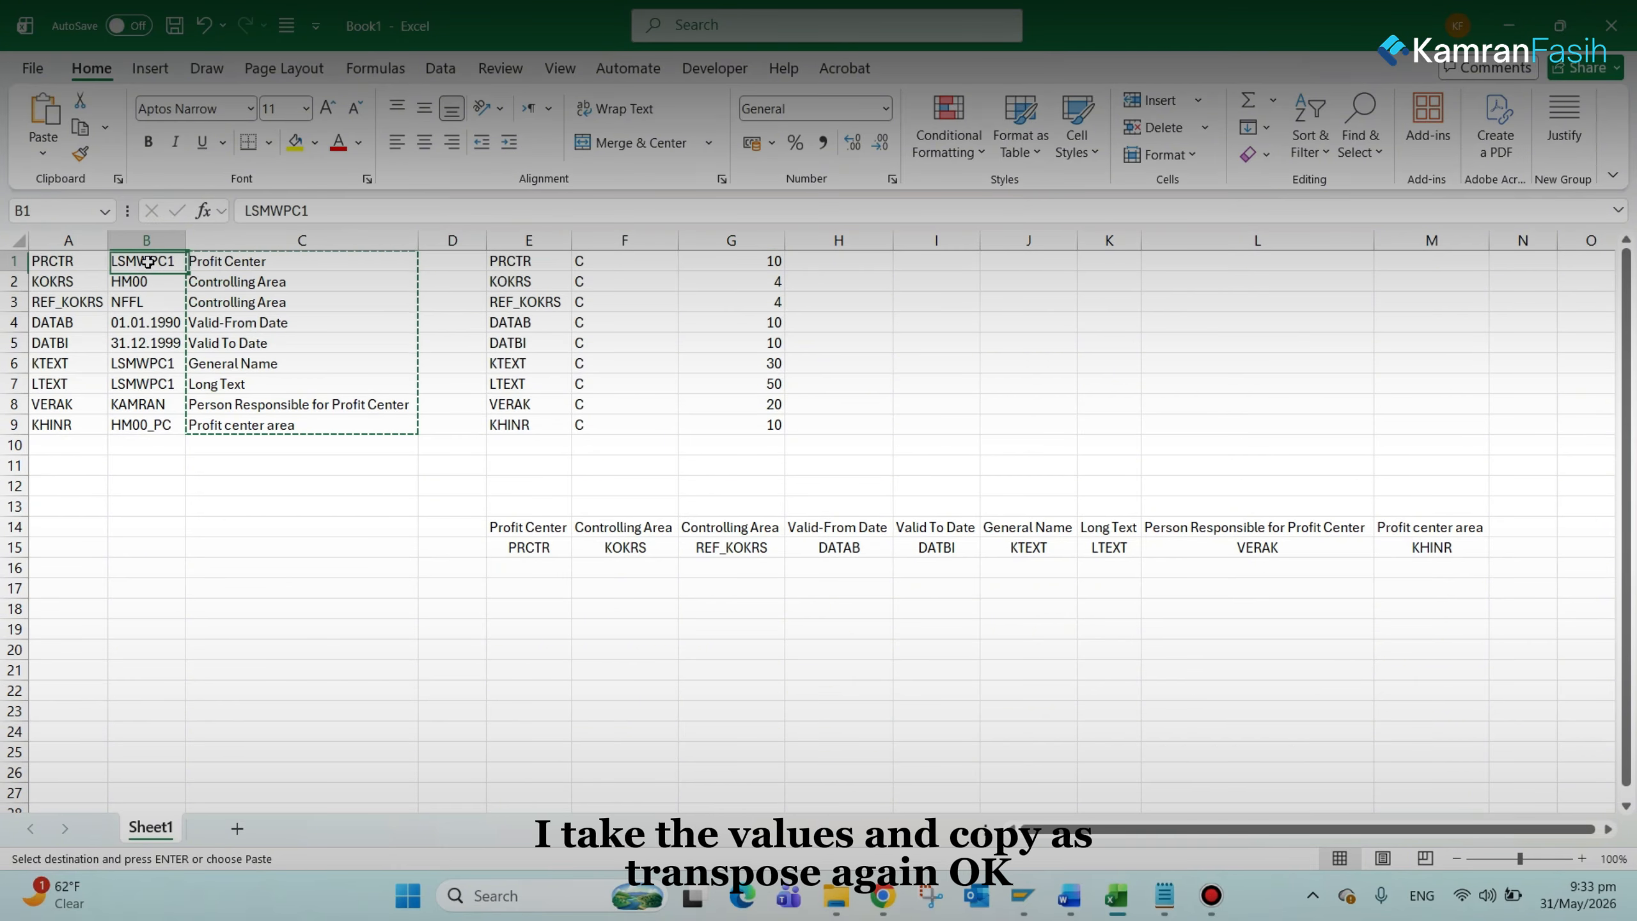
key("shift+Down")
key("shift+Down")
key("shift+Down")
key("shift+Down")
key("shift+Down")
key("shift+Down")
key("shift+Down")
key("shift+Down")
key("ctrl+c")
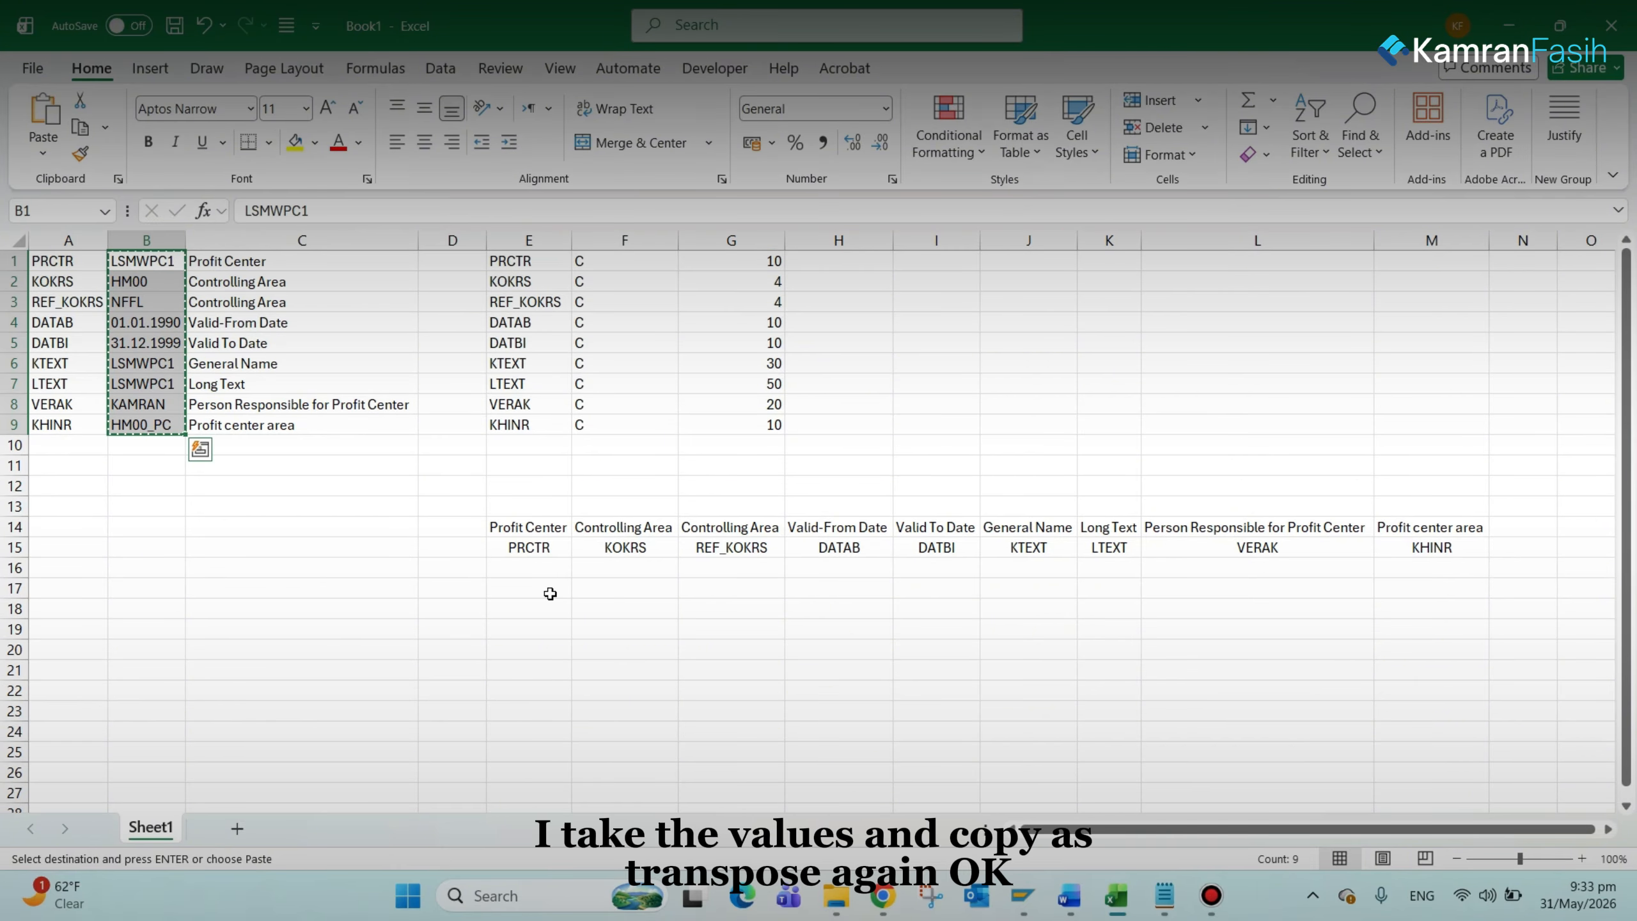
right_click(548, 568)
left_click(702, 348)
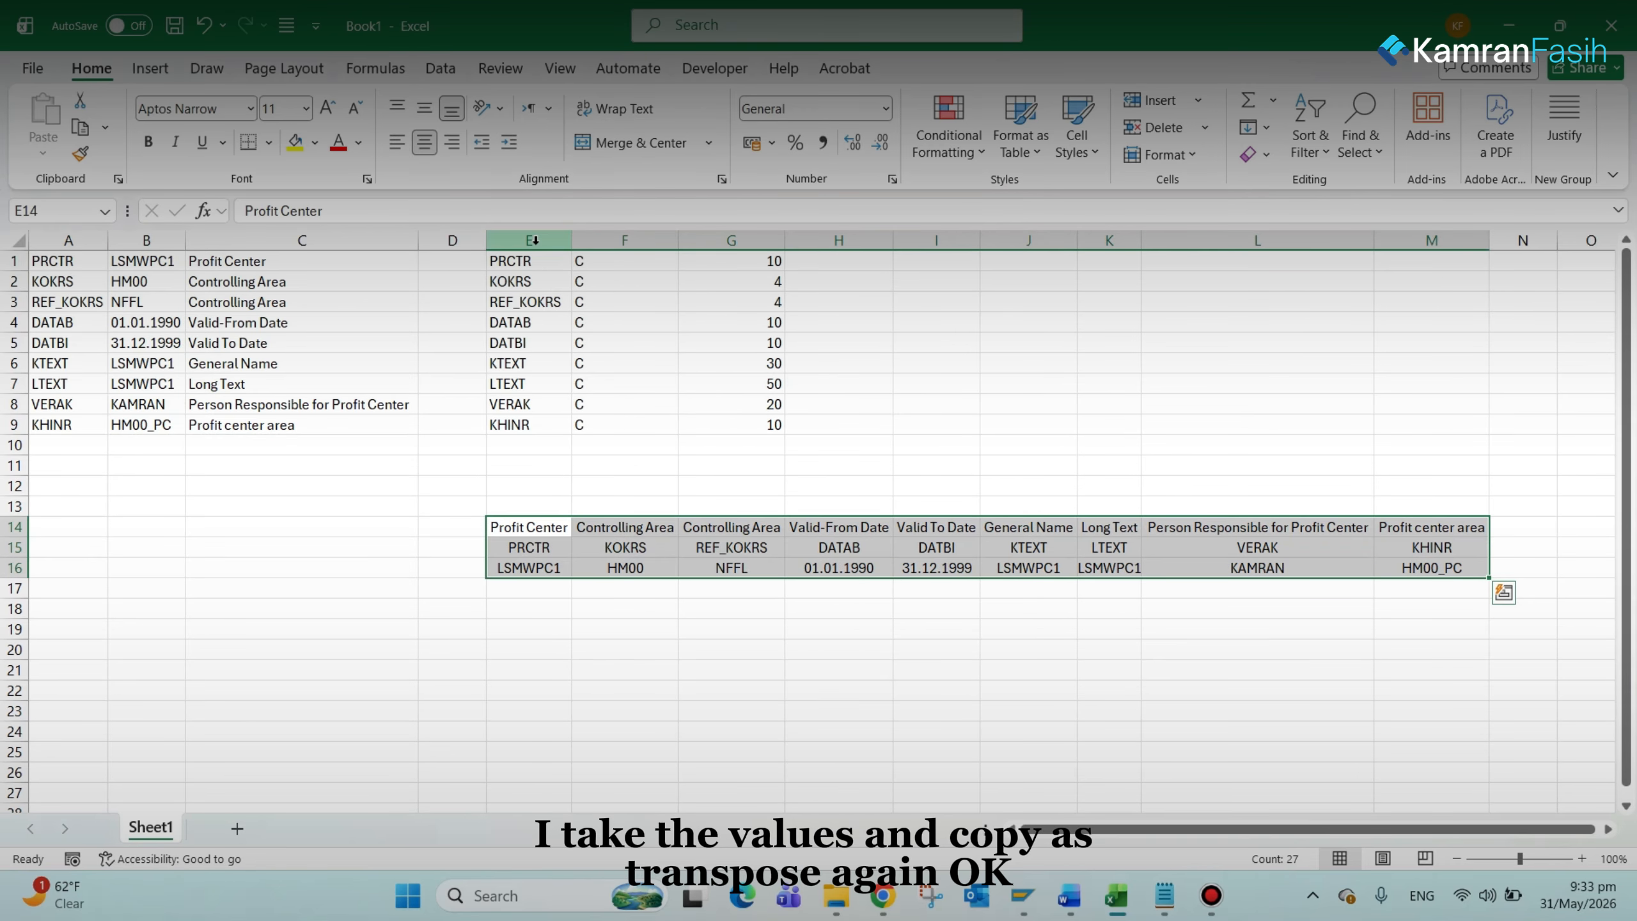
left_click(885, 463)
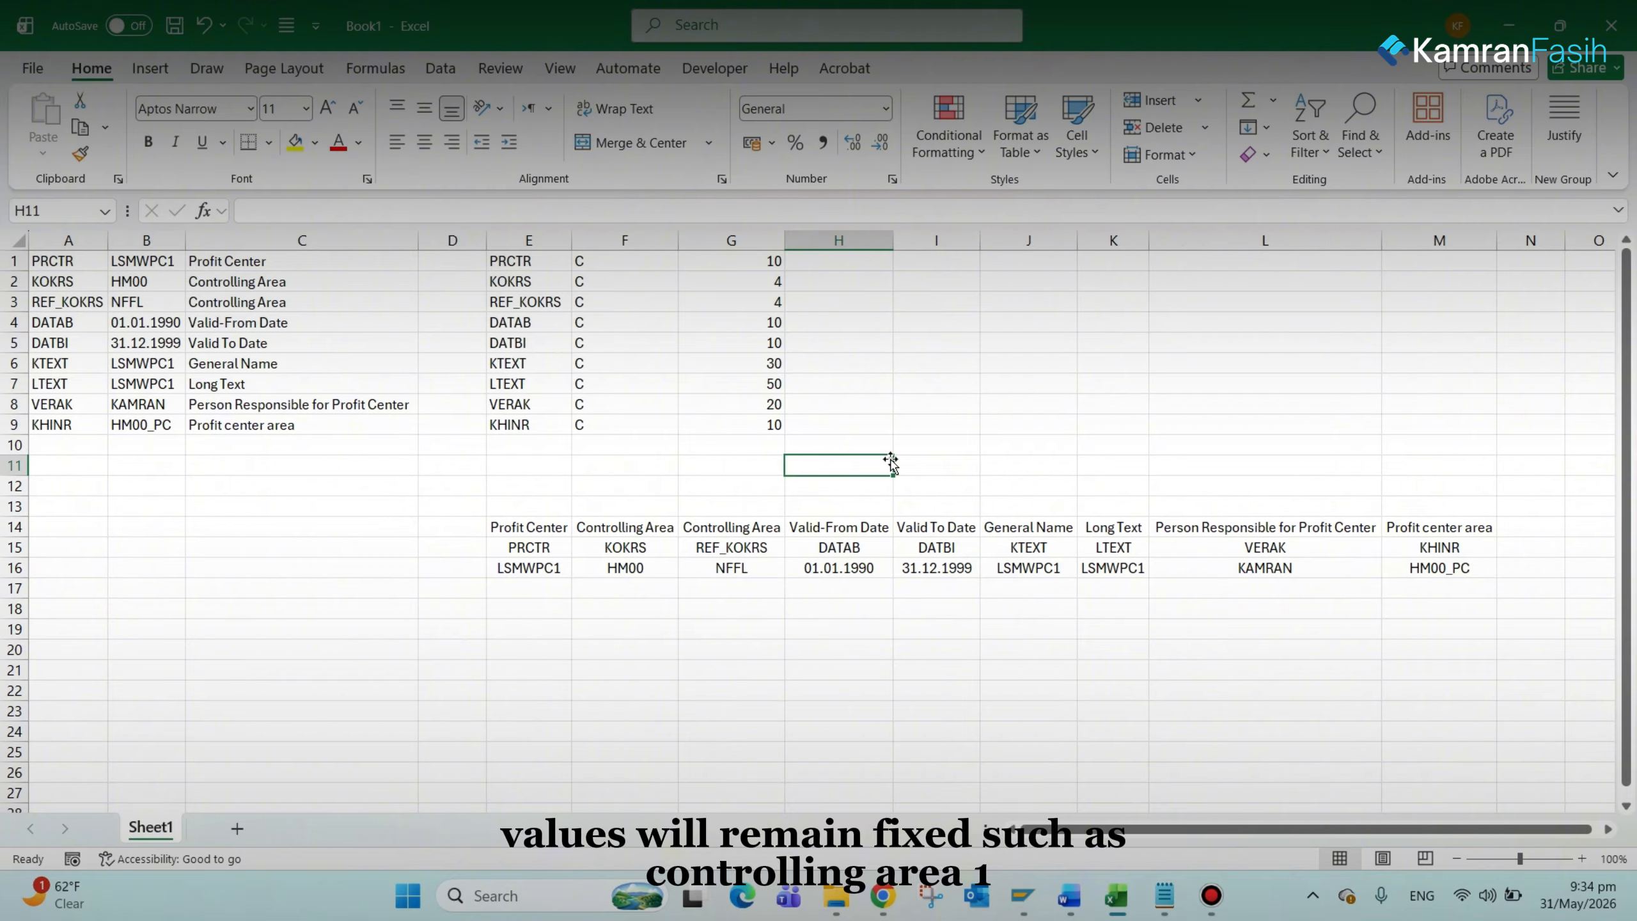
Step: Delete the REF_KOKRS entry in A3:C3 and shift the cells below it up
key("Left")
key("Down")
key("Down")
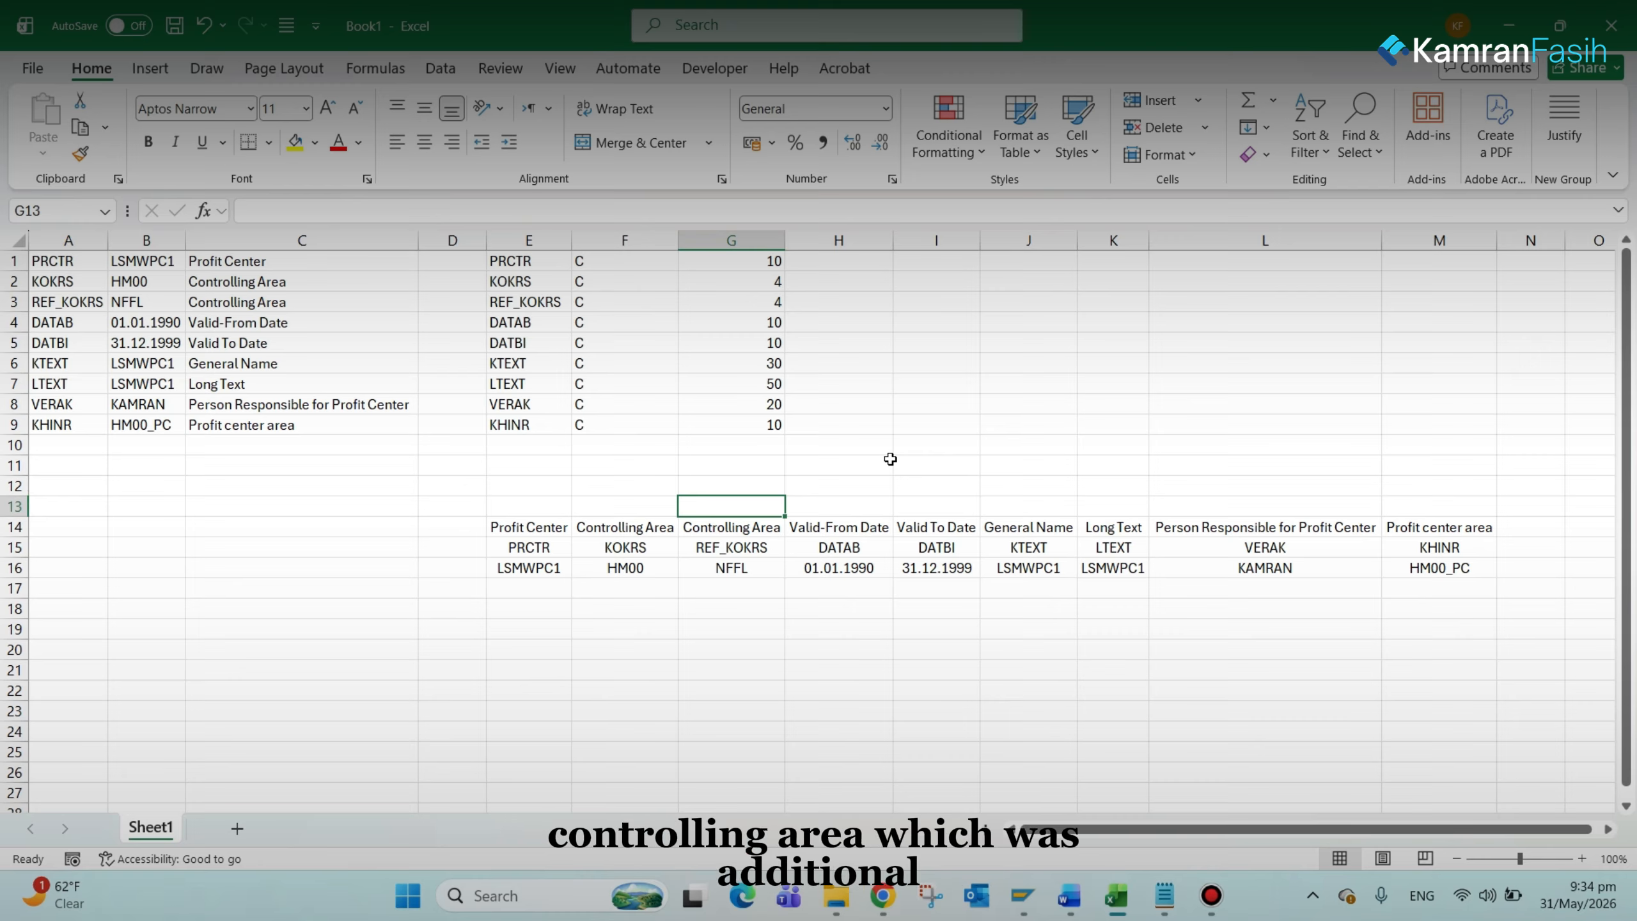
left_click(14, 301)
left_click(62, 300)
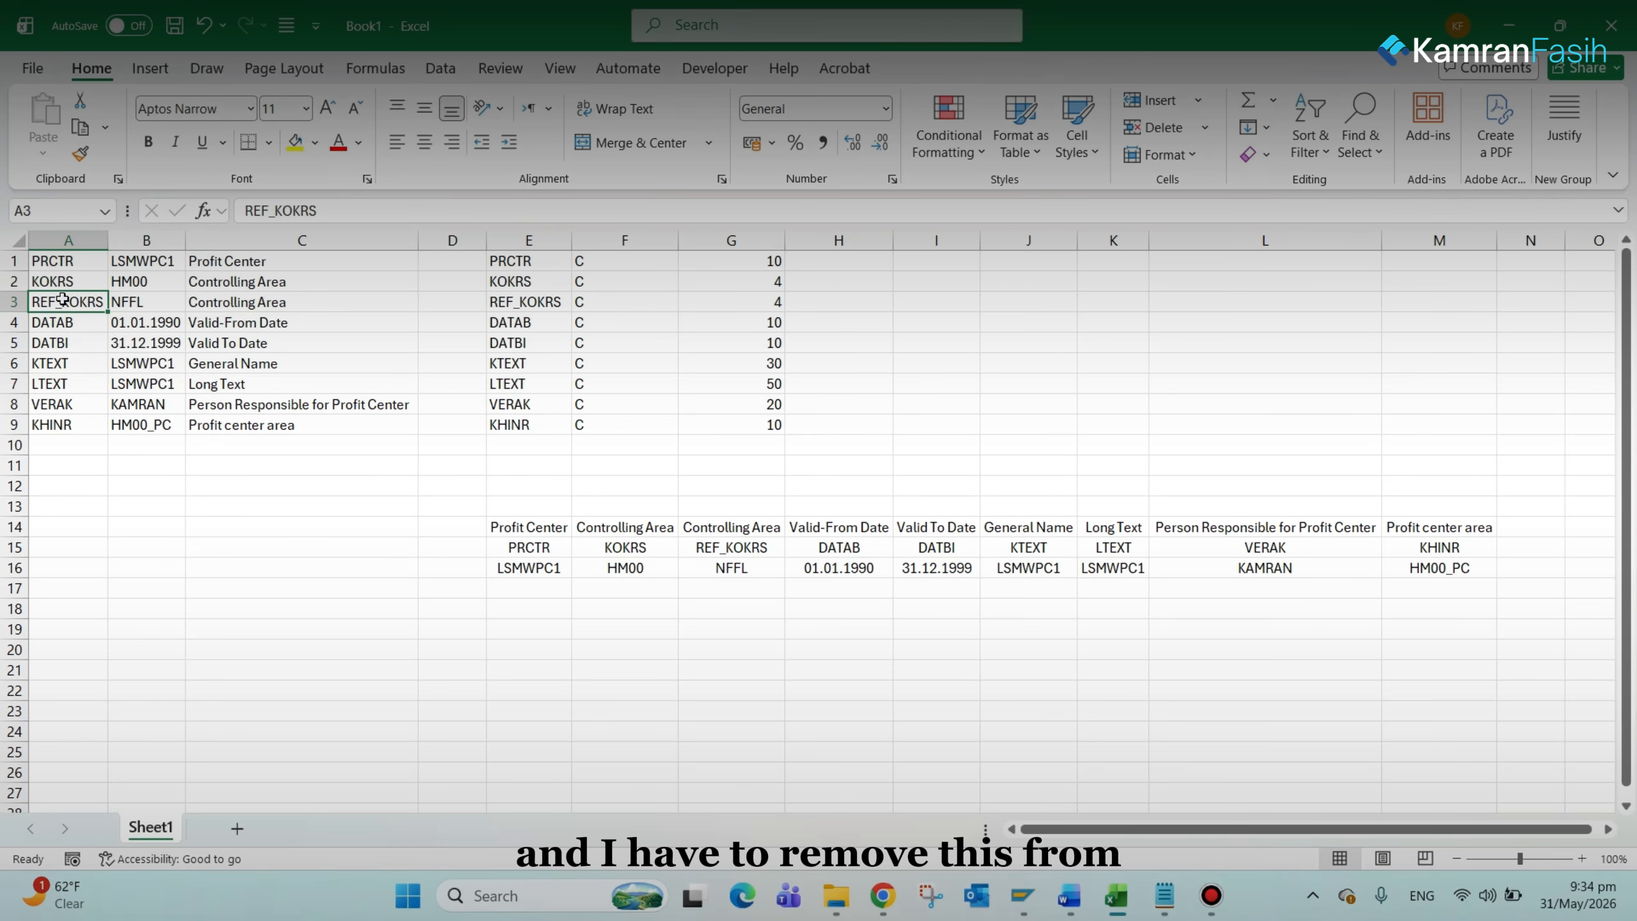
key("shift+Right")
key("shift+Right")
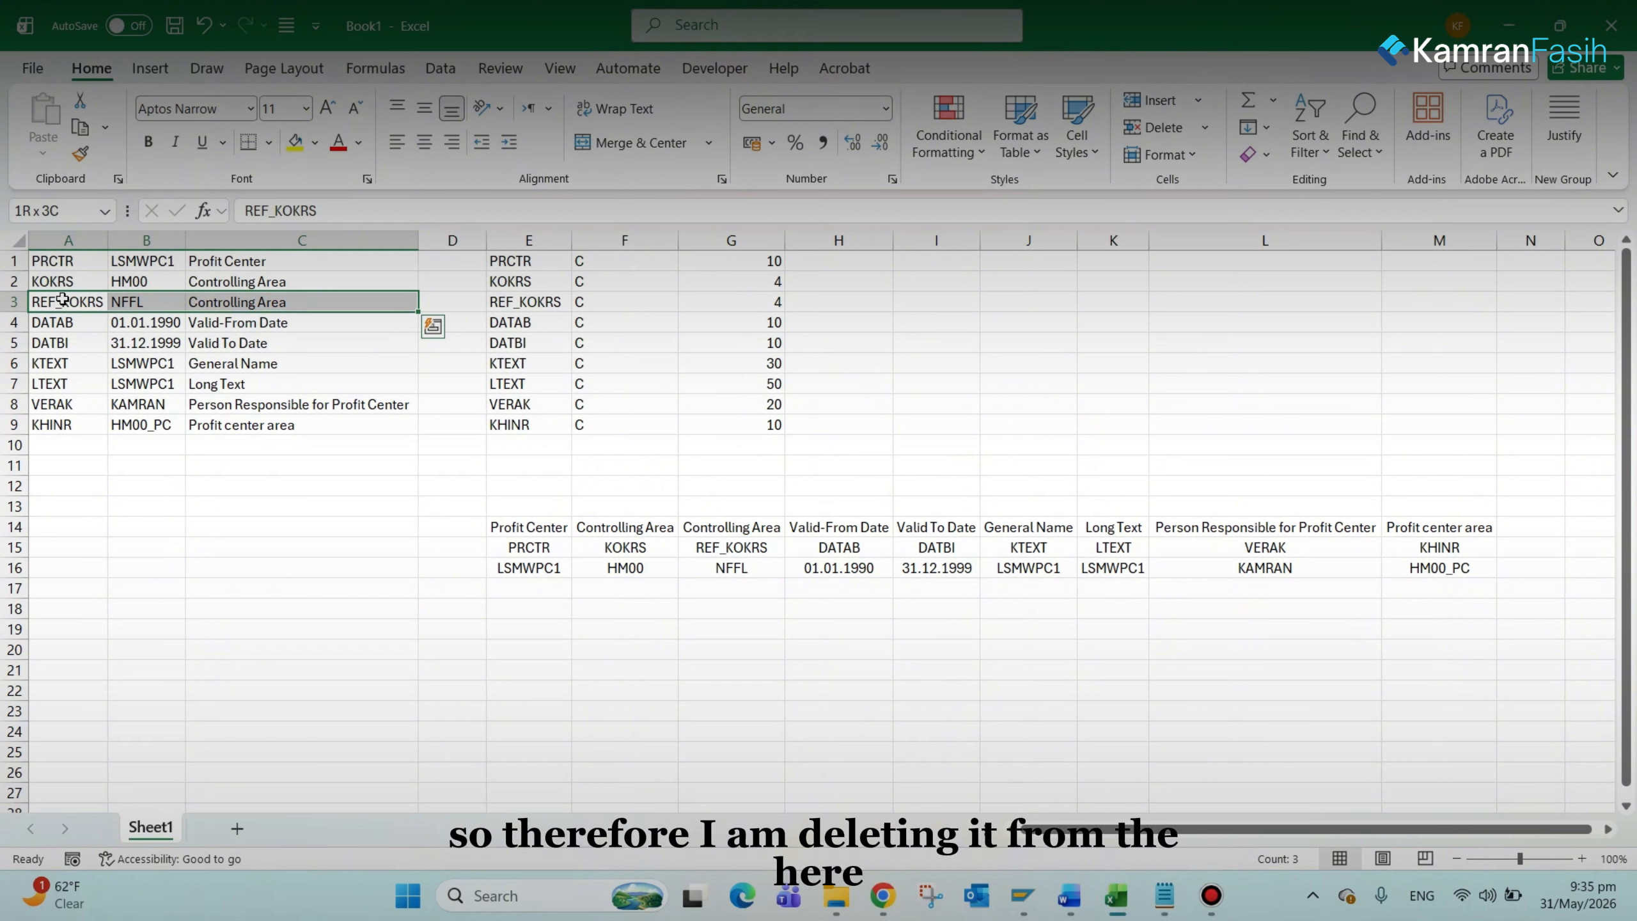
key("ctrl+minus")
key("Return")
Step: Delete the REF_KOKRS column G14:G16 from the transposed table, shifting the remaining cells left
key("Down")
key("Down")
key("Down")
key("Down")
key("Down")
key("Down")
key("Down")
key("Down")
key("Down")
key("Down")
key("Down")
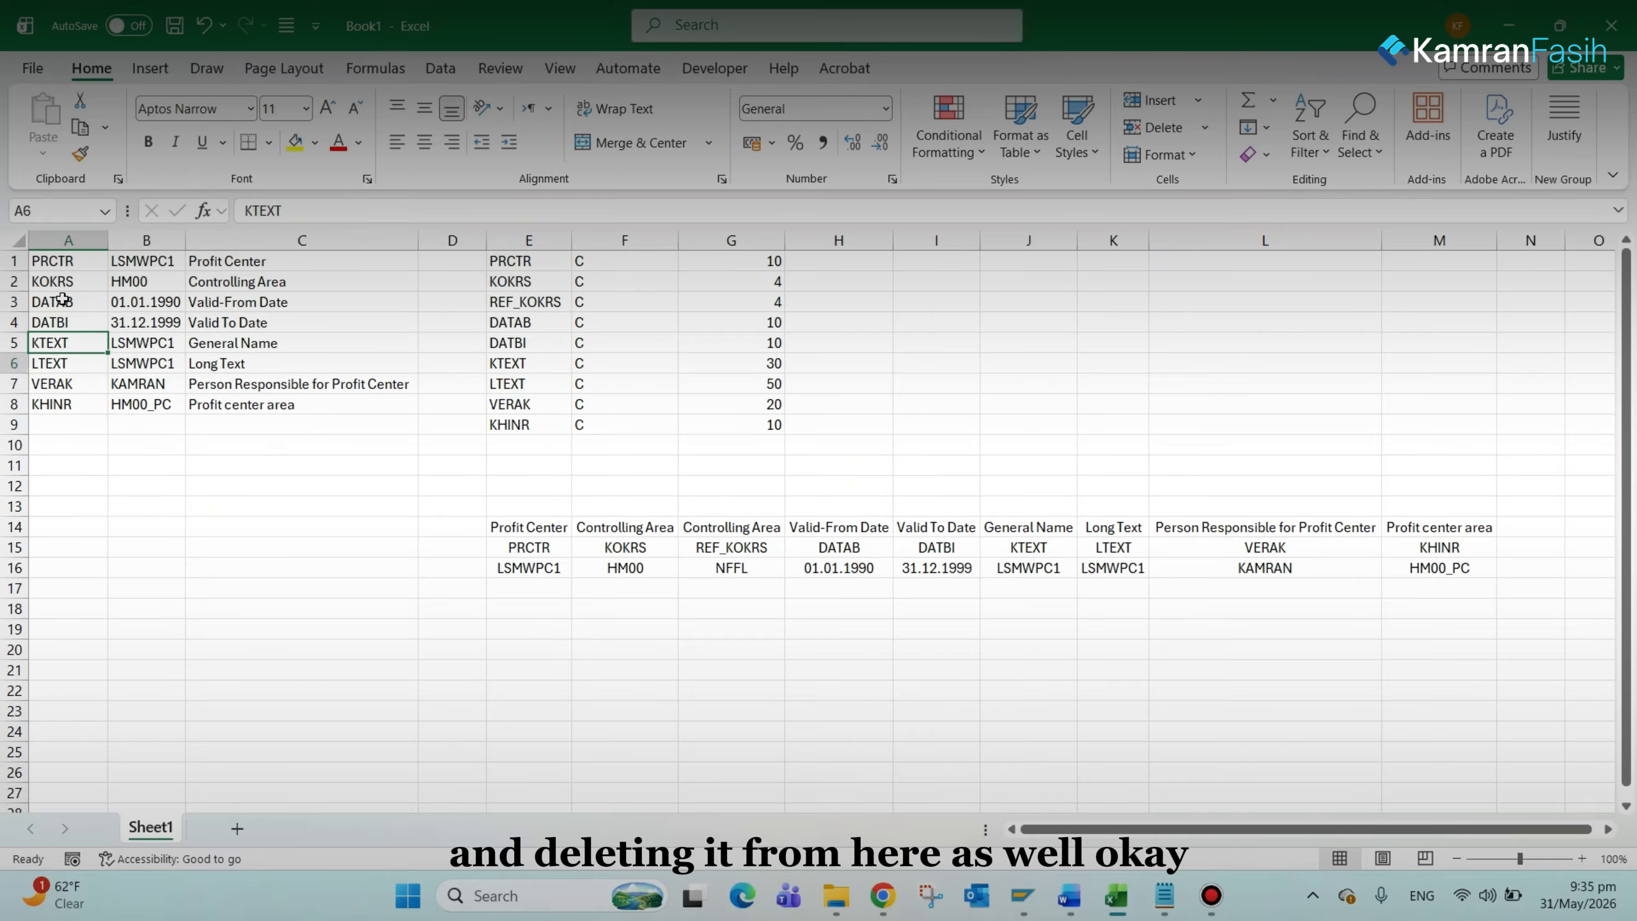
key("Right")
key("Right")
key("Right")
key("Right")
key("Right")
key("Right")
key("Right")
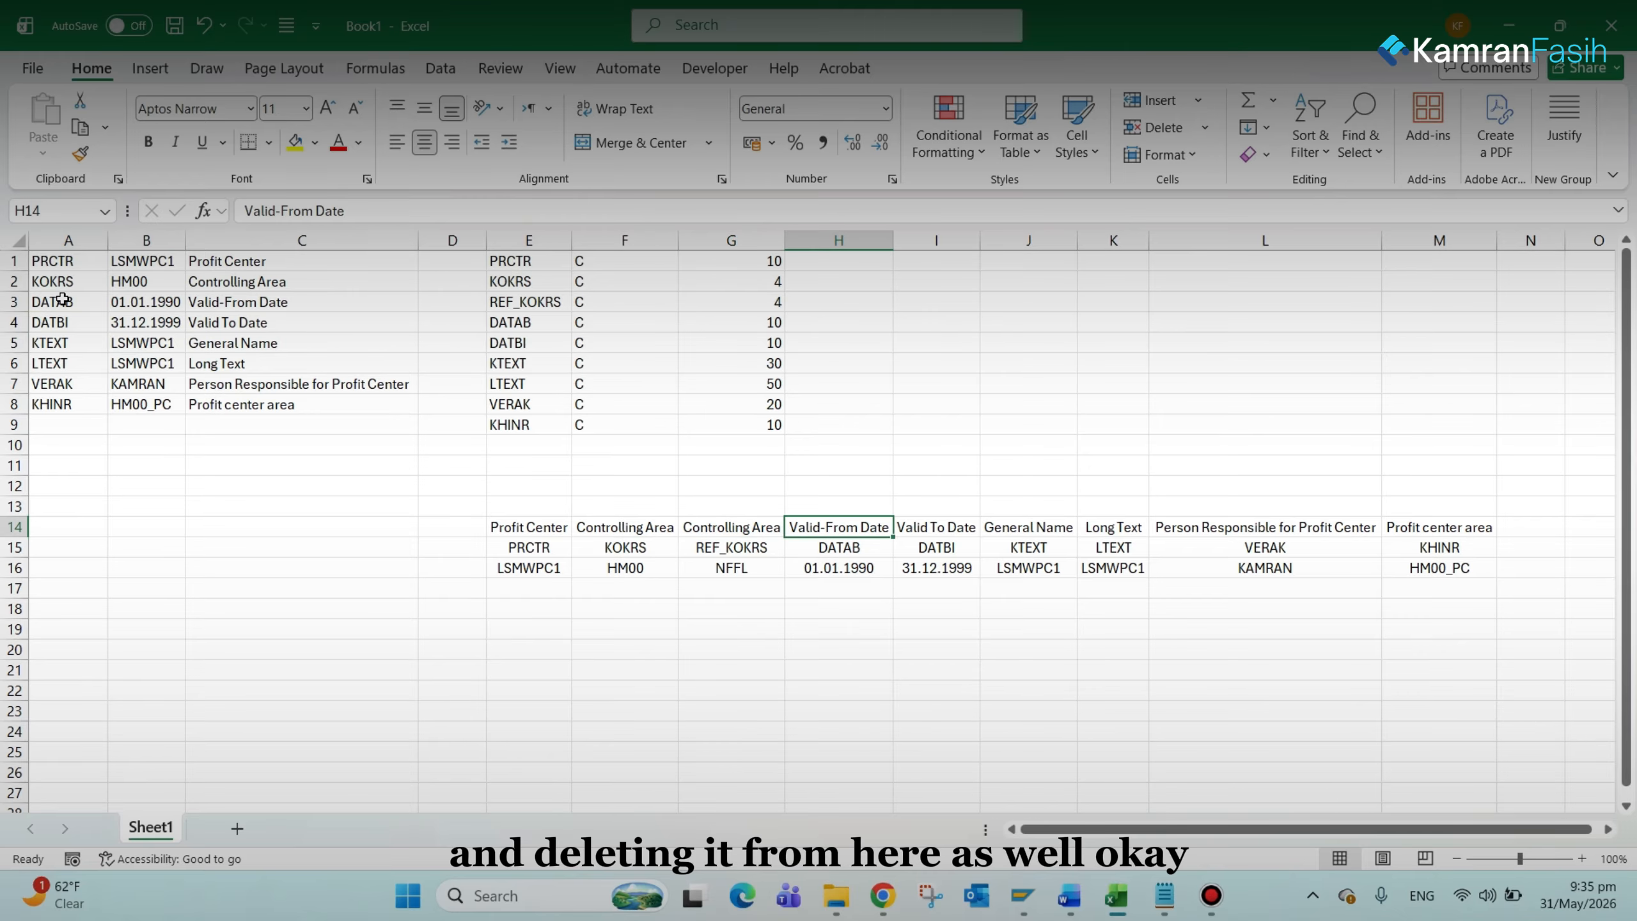
key("Down")
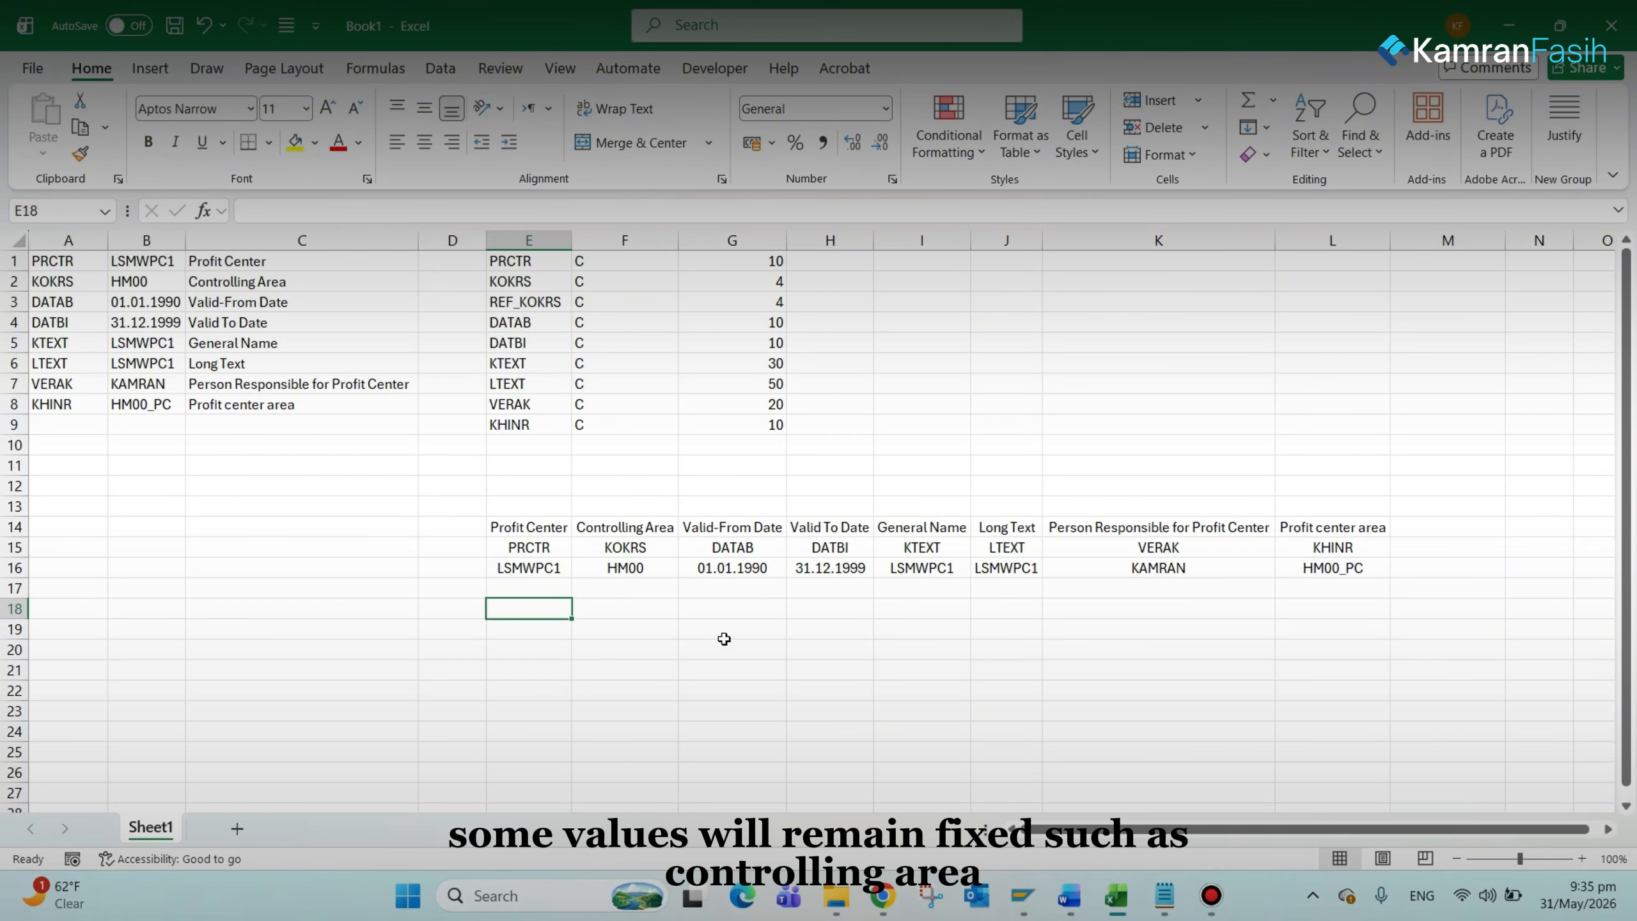
Step: Enter the fixed controlling area HM00 in F18 and the valid-from date 01.01.1990 in G18
key("Right")
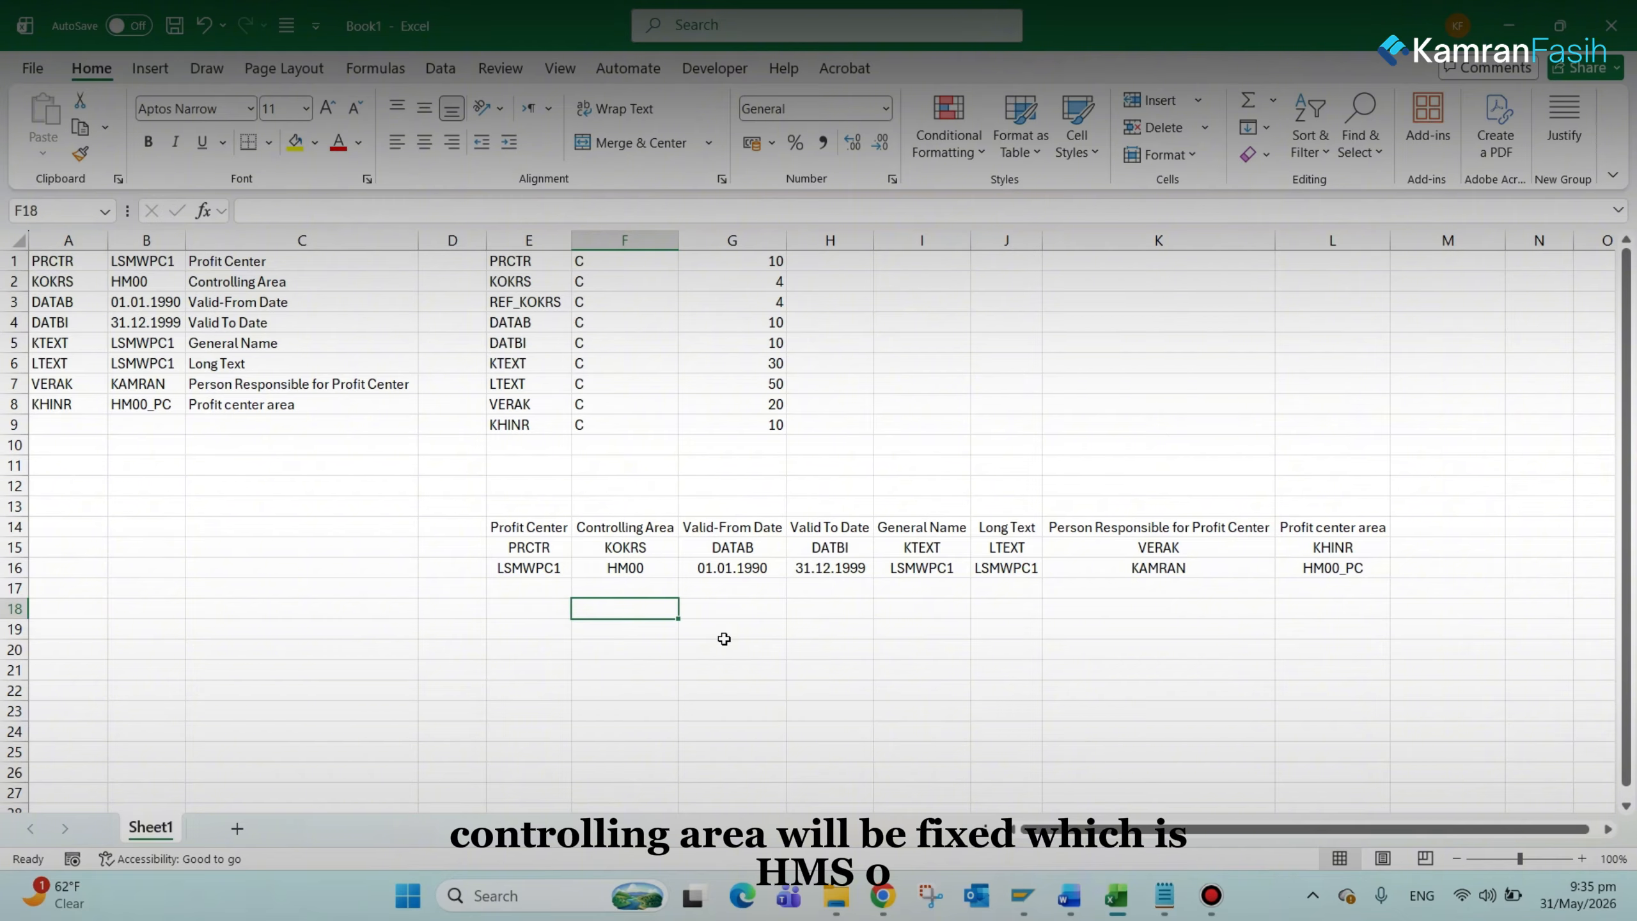
type("HM00")
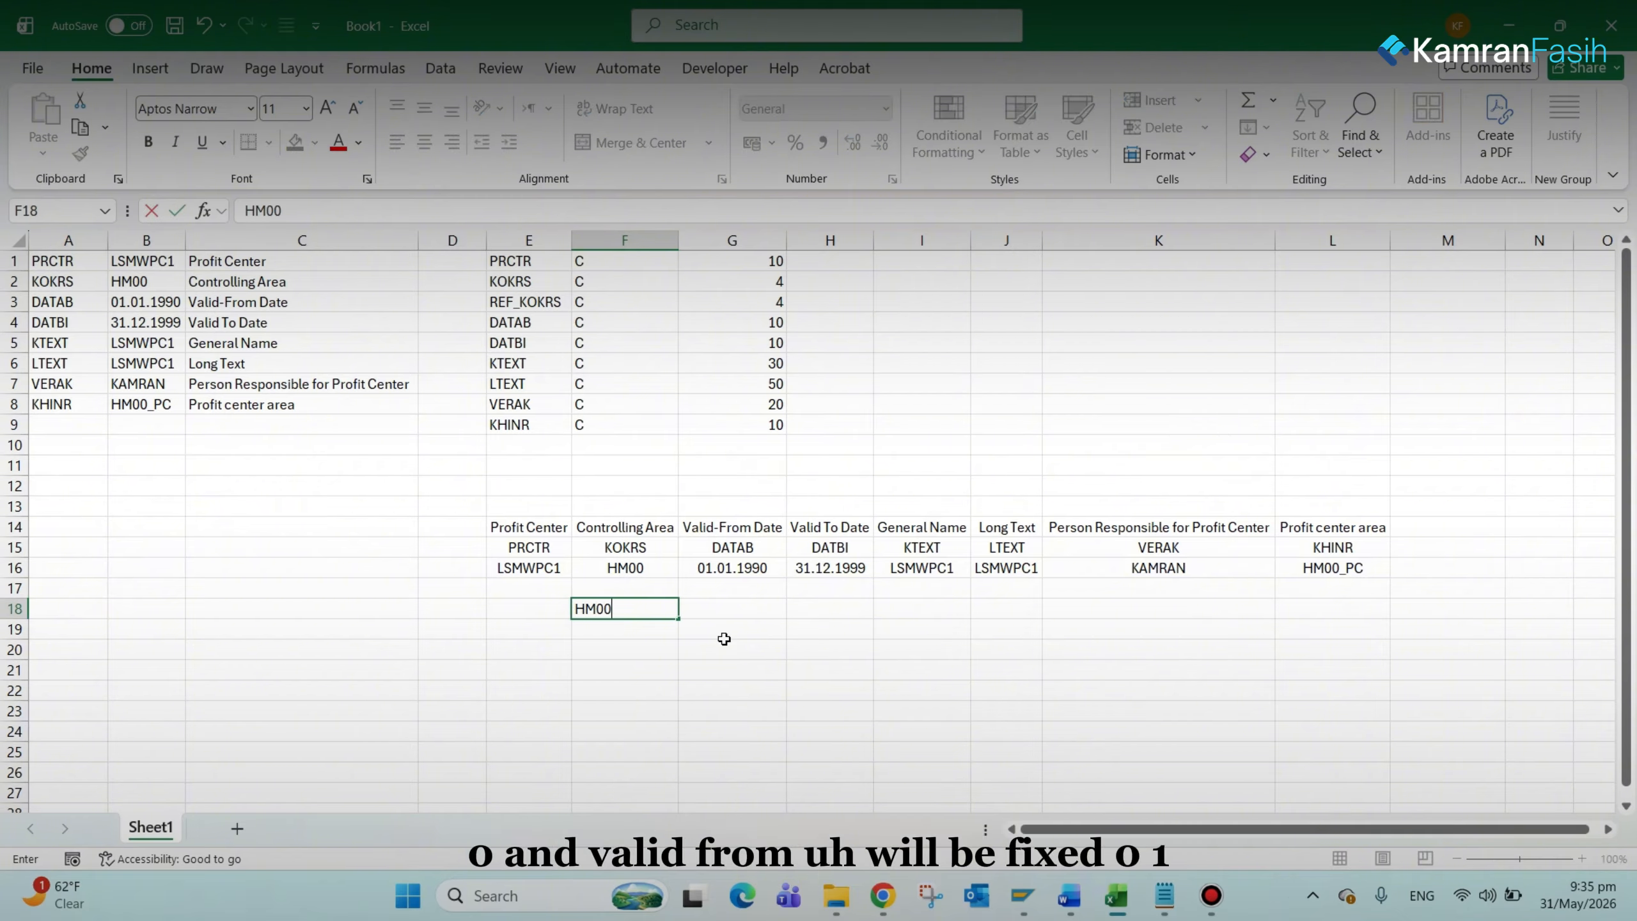
key("Tab")
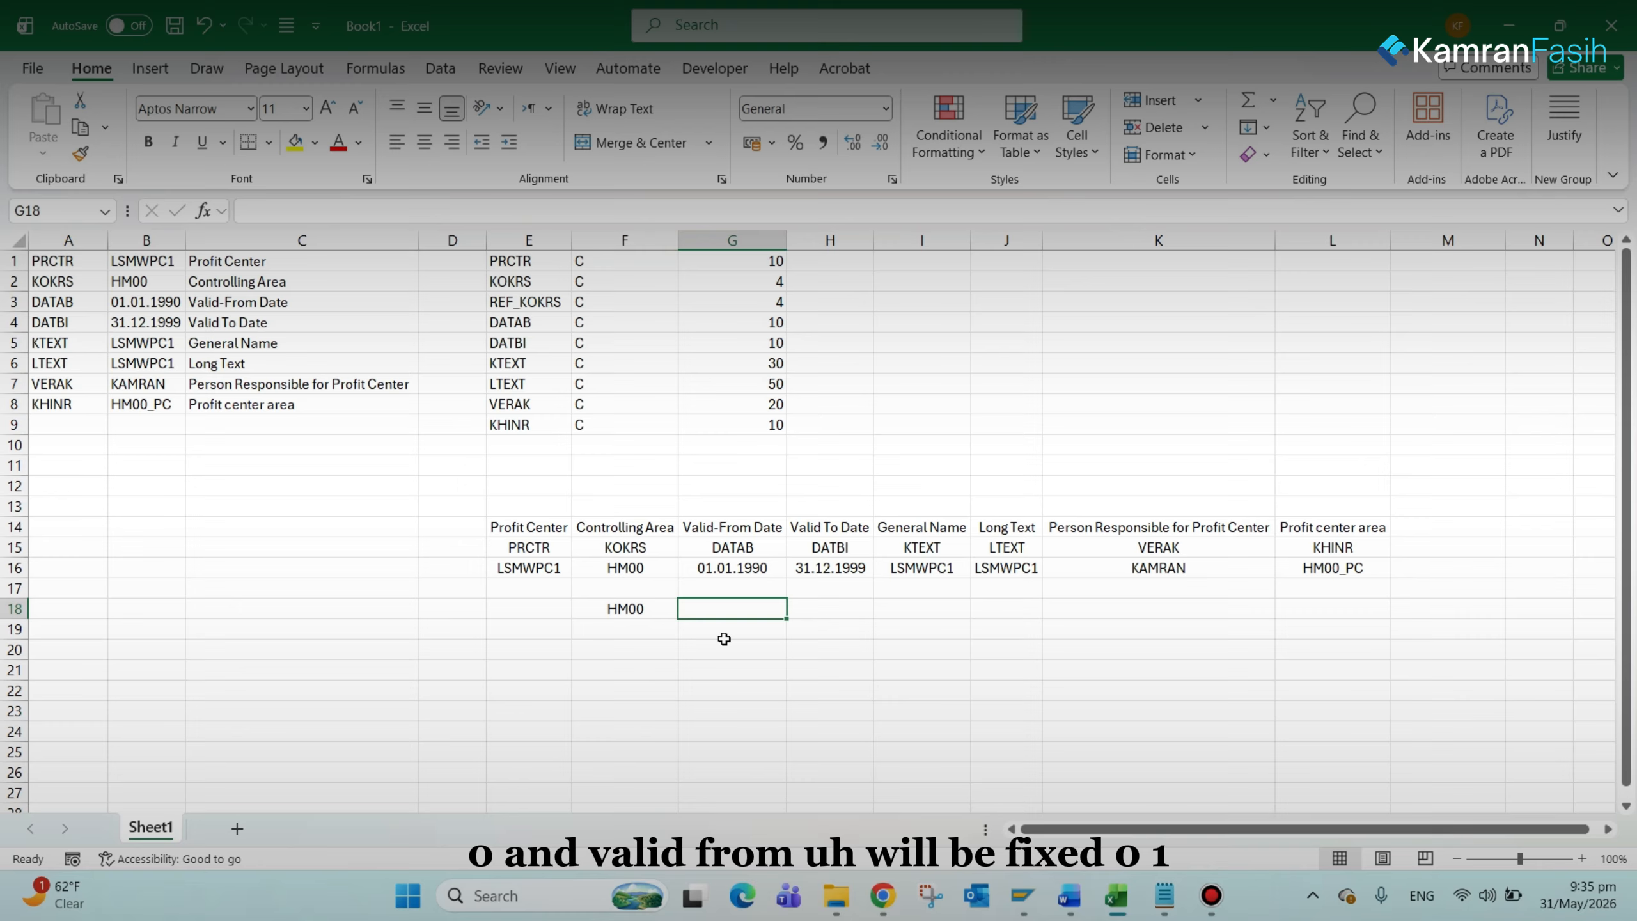
type("01.")
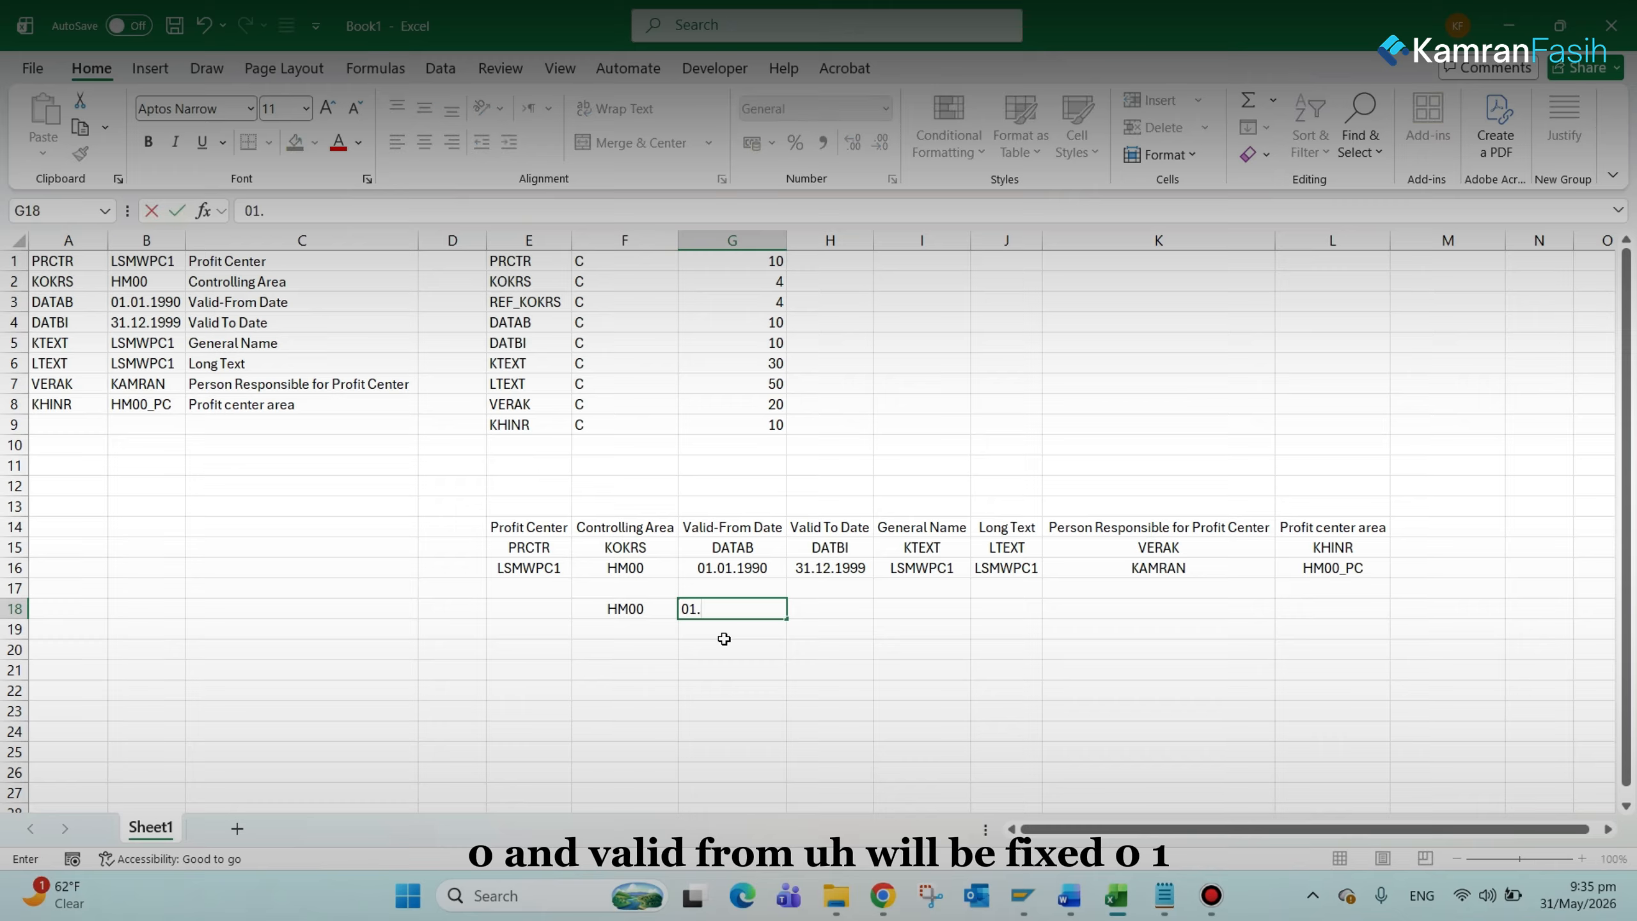
type("01.1990")
key("Tab")
Step: Copy the valid-to date 31.12.1999 from H16 into H18
key("Up")
key("Up")
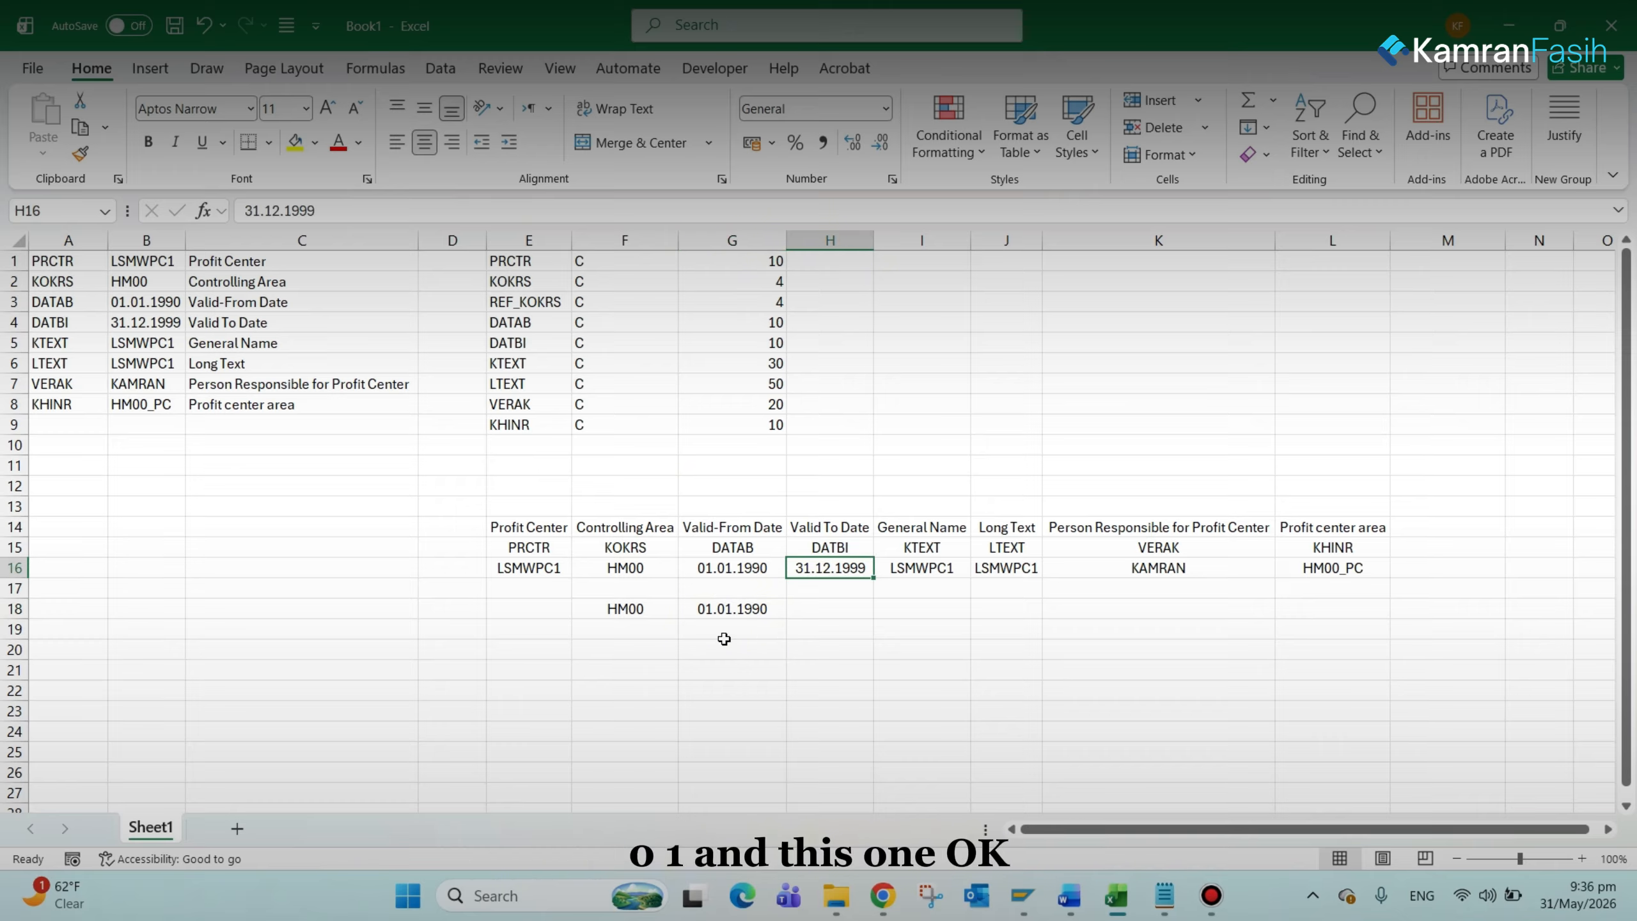
key("ctrl+c")
key("Down")
key("Down")
key("Return")
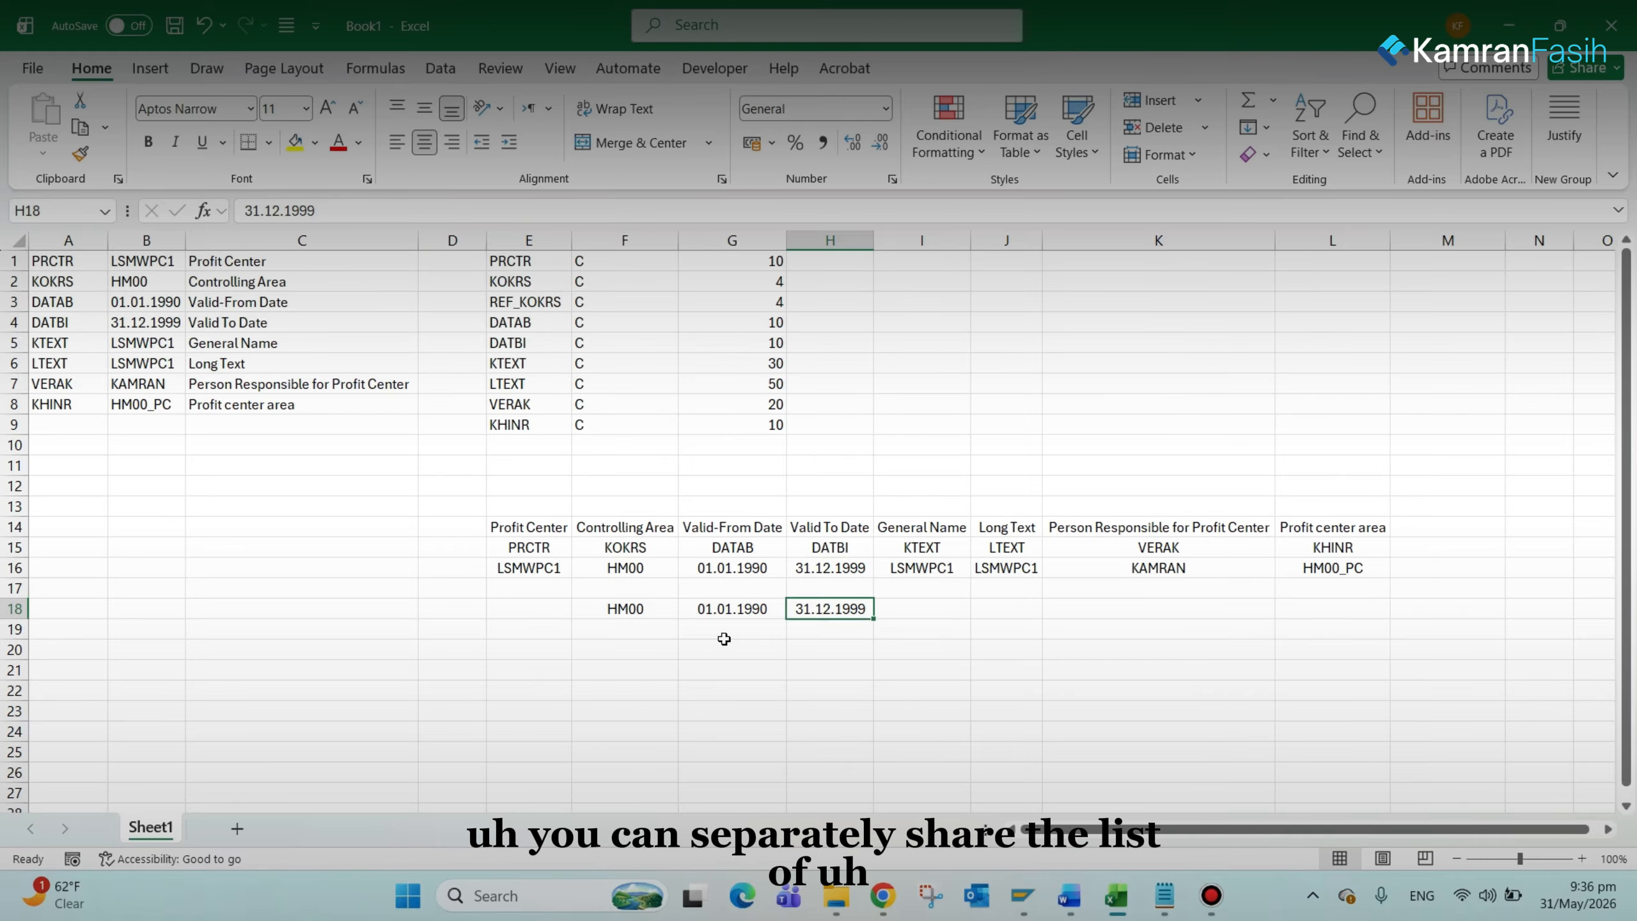
Step: Copy the profit center area HM00_PC from L16 into L18
key("Right")
key("Right")
key("Right")
key("Right")
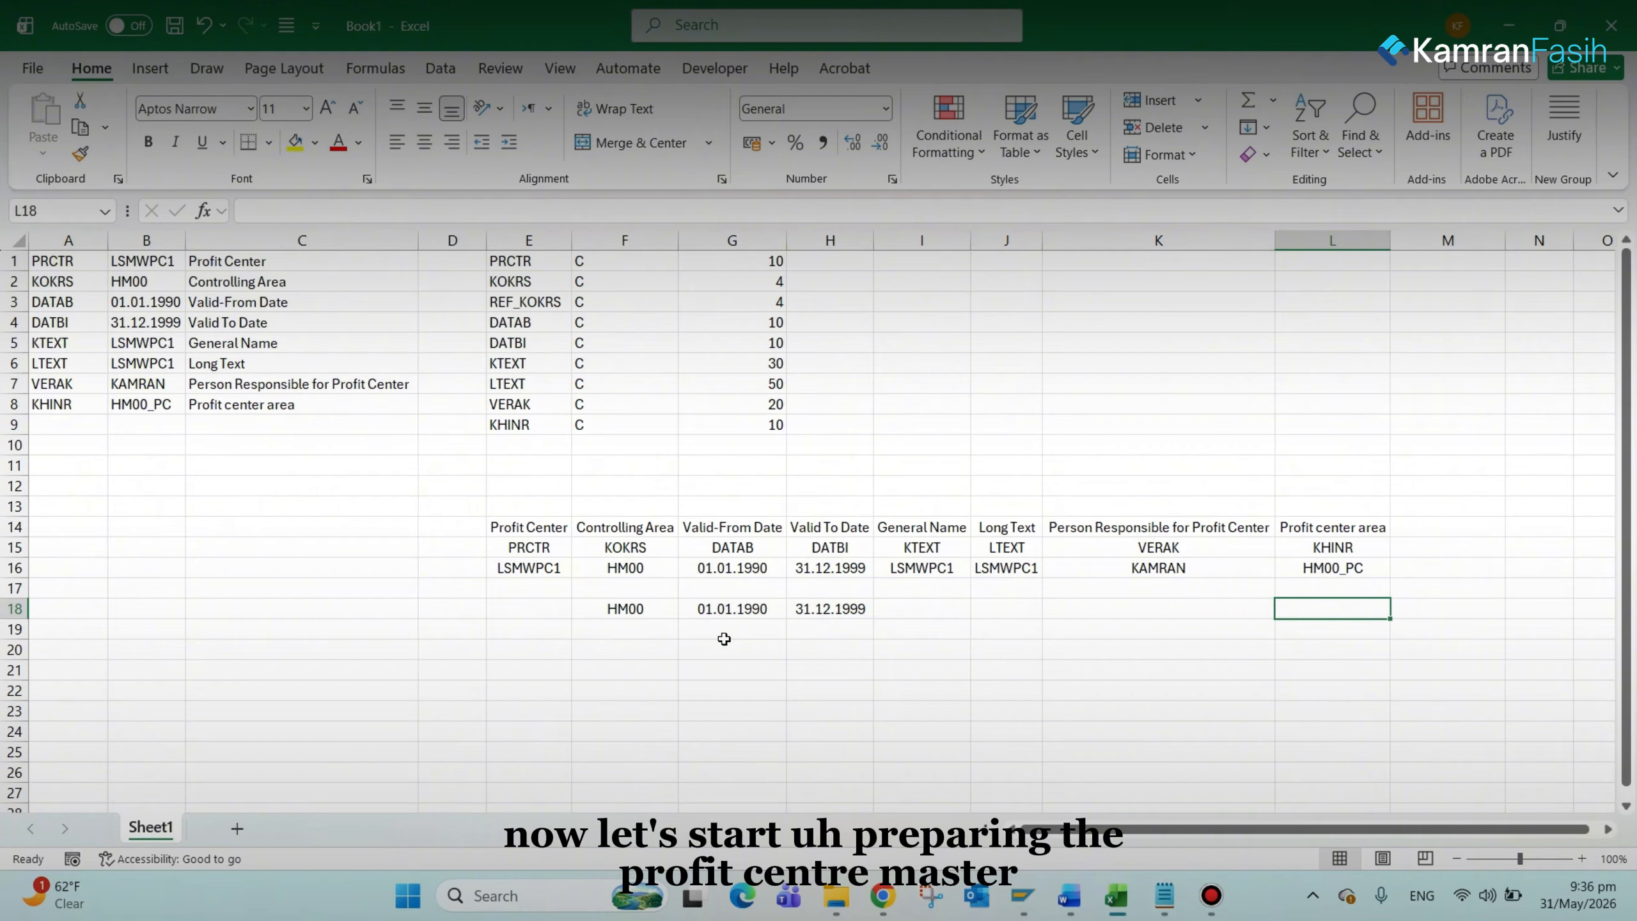
key("Up")
key("Up")
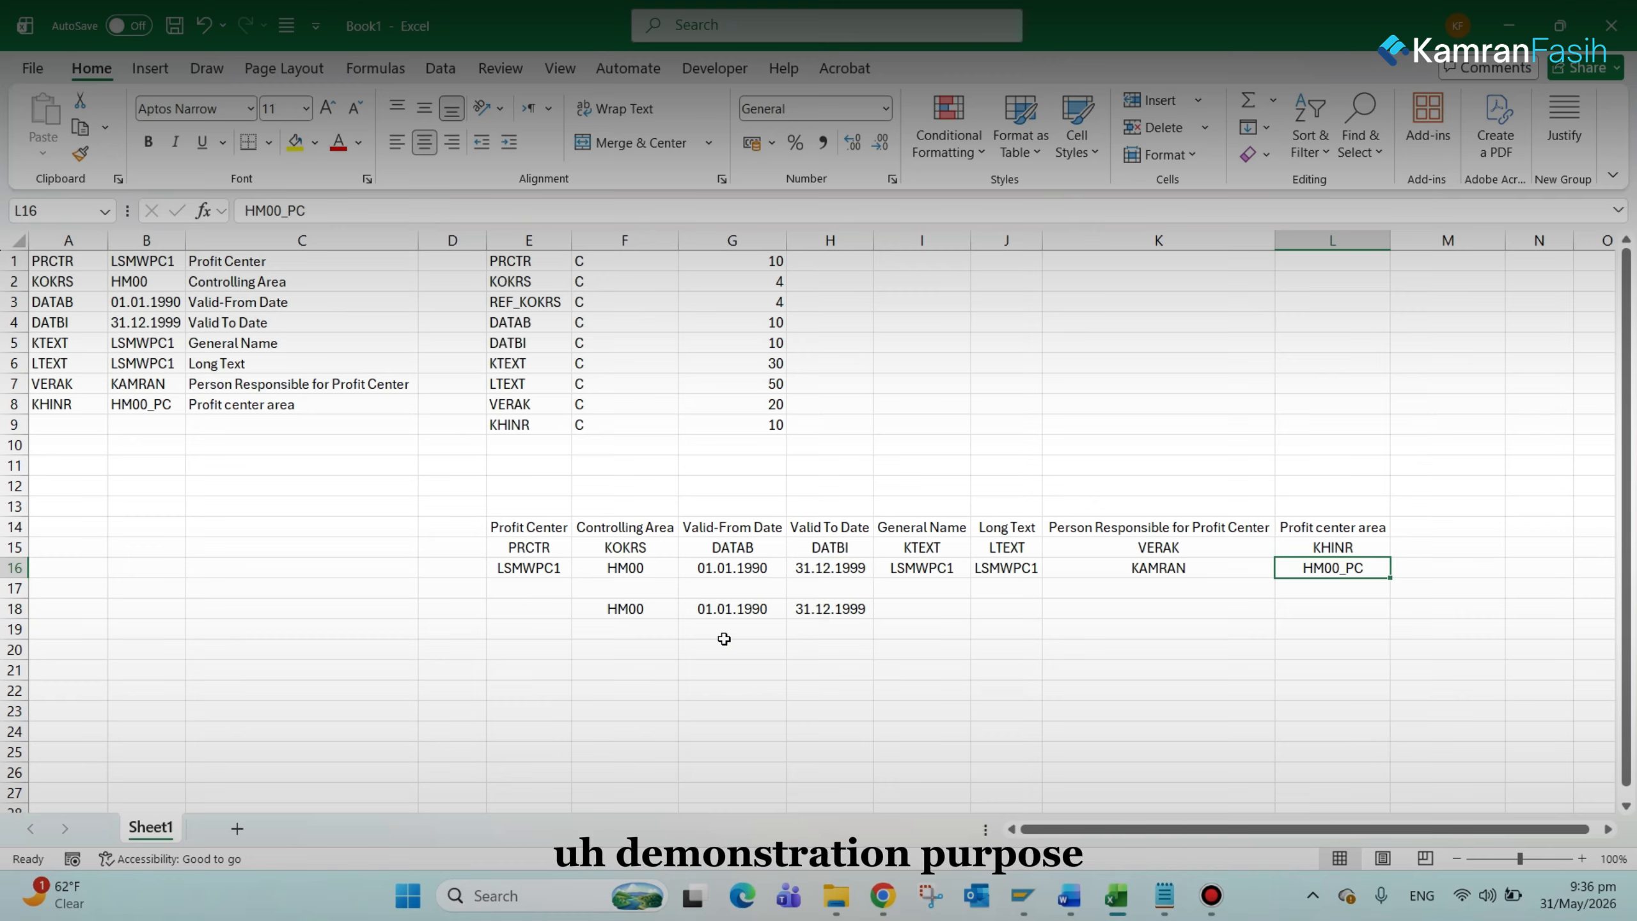
key("Up")
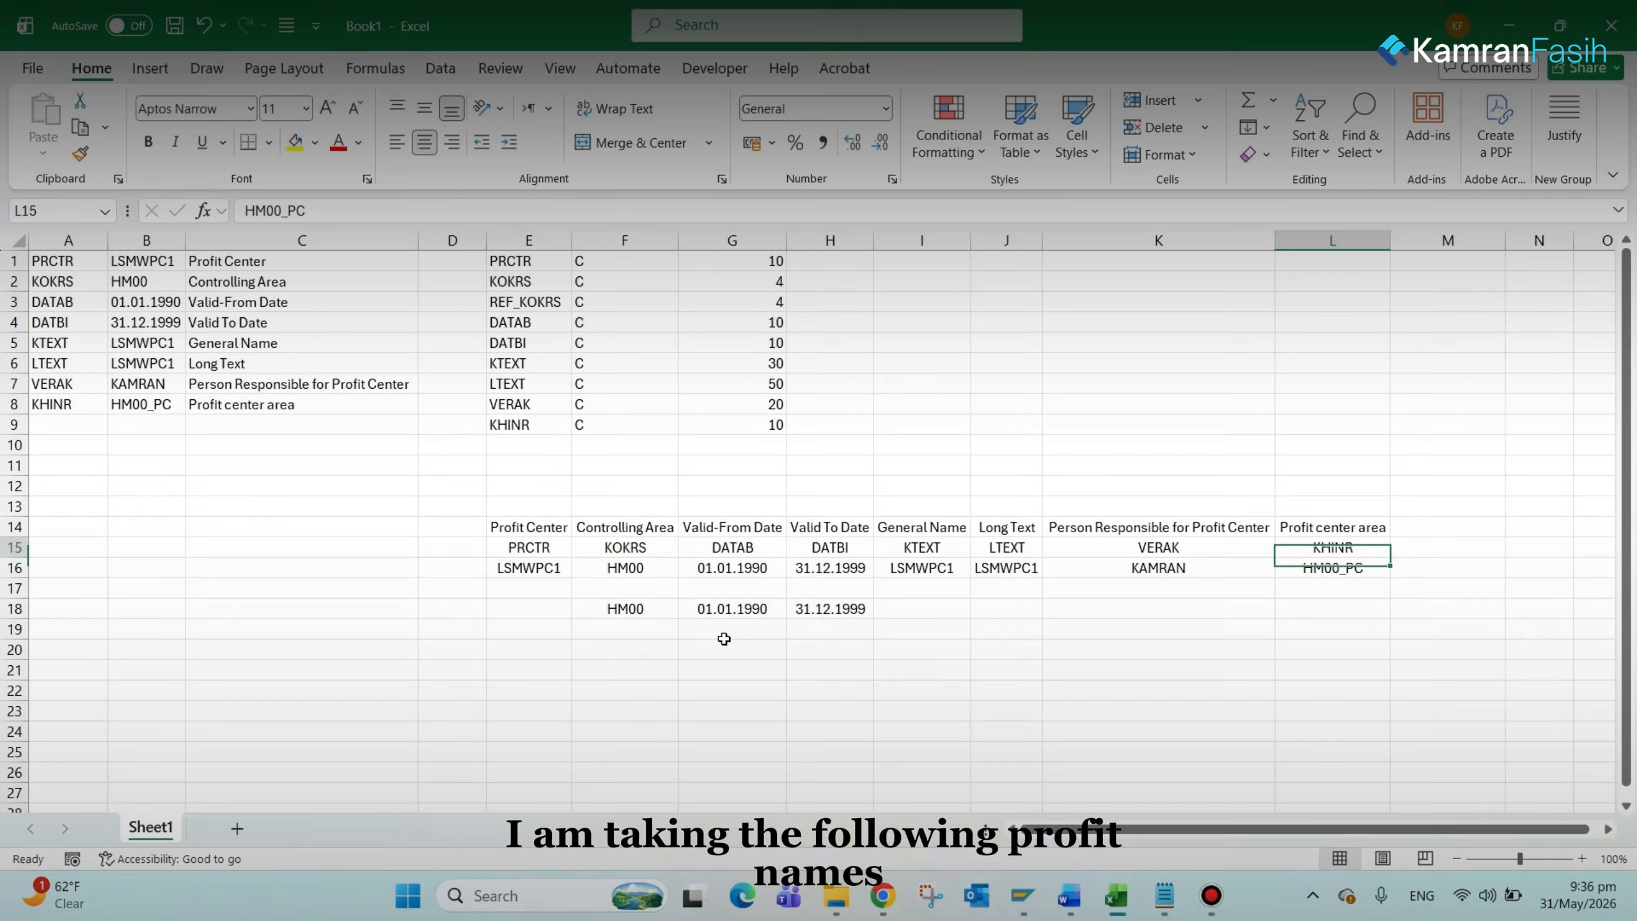
key("Down")
key("Down")
key("Up")
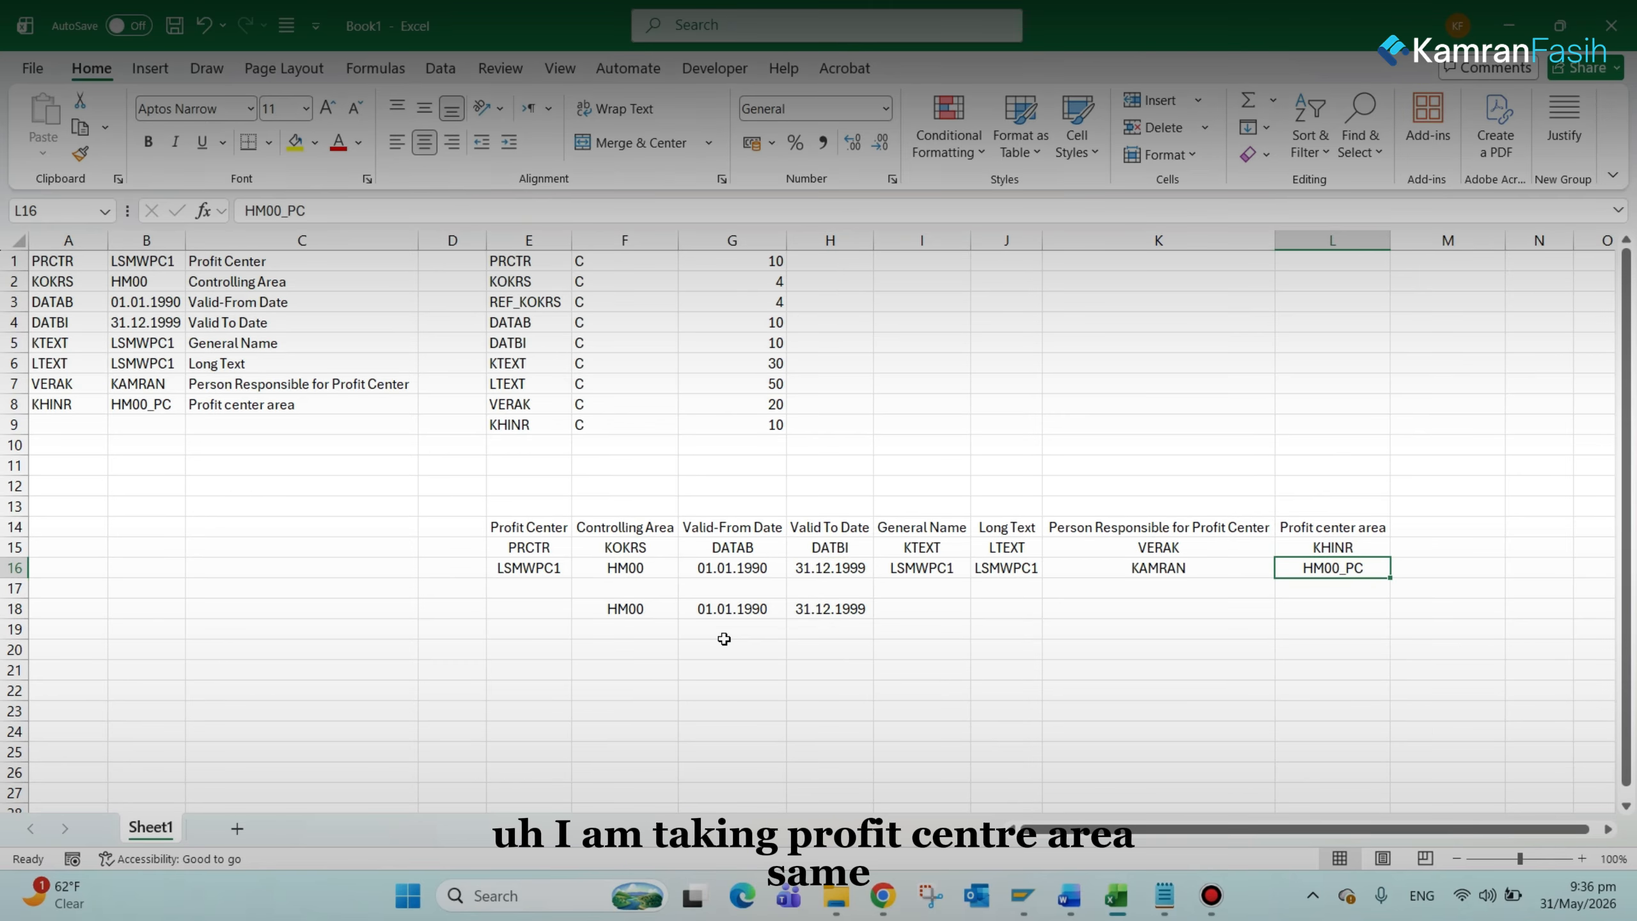
key("ctrl+c")
key("Down")
key("Down")
key("Return")
Step: Copy the person responsible for the profit center from K16 into K18
key("Left")
key("Left")
key("Right")
key("Up")
key("Up")
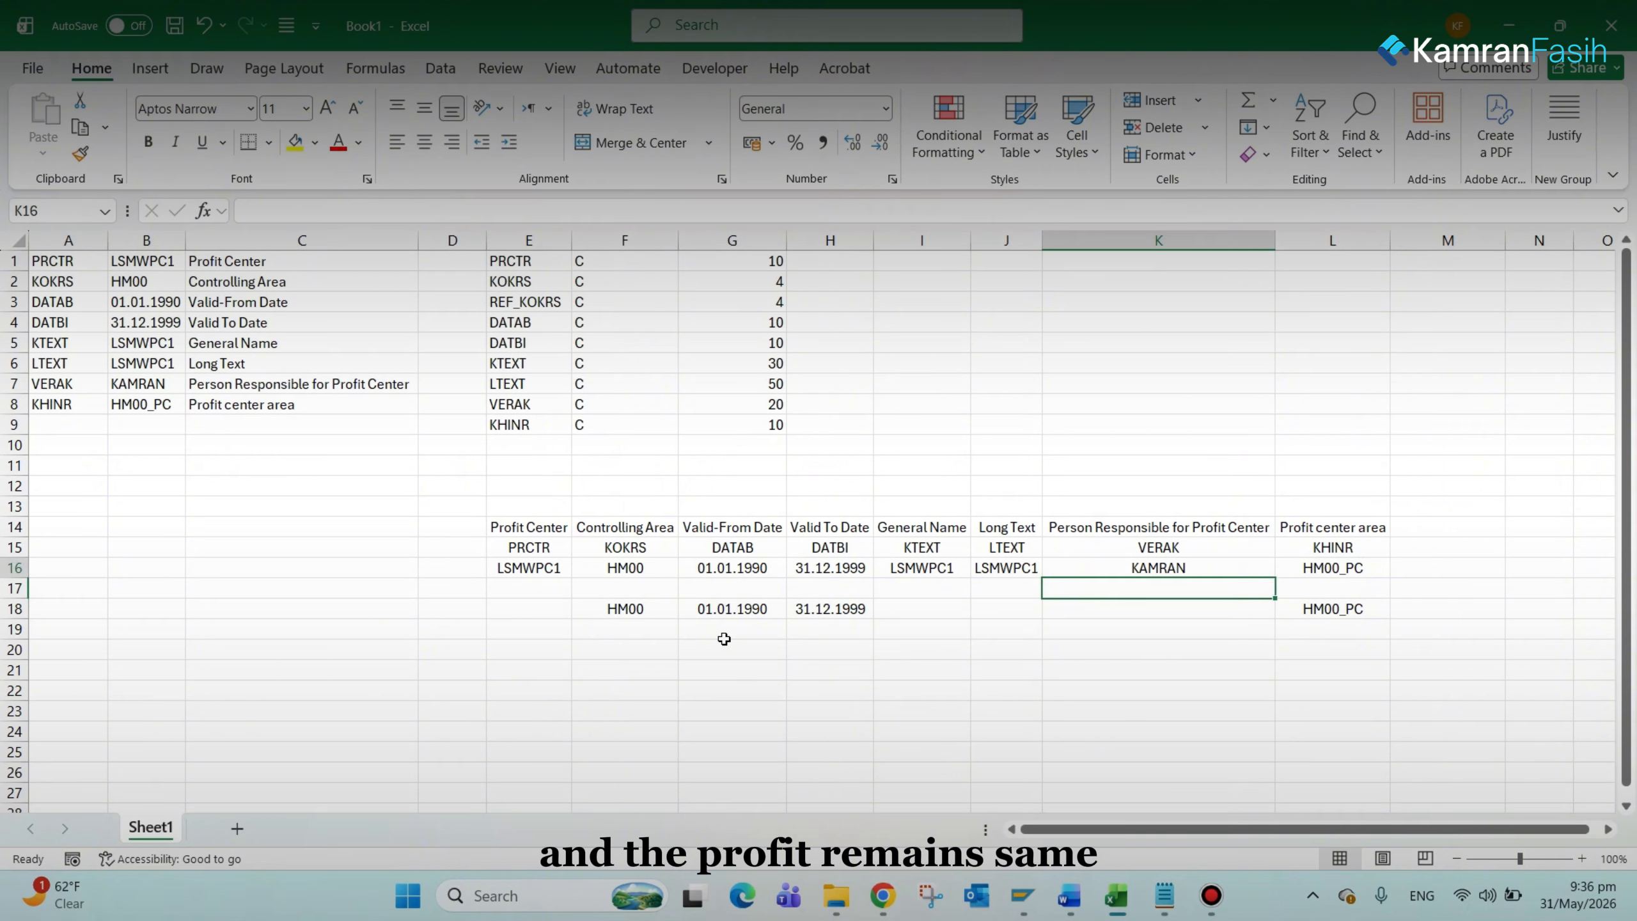
key("ctrl+c")
key("Down")
key("Down")
key("Return")
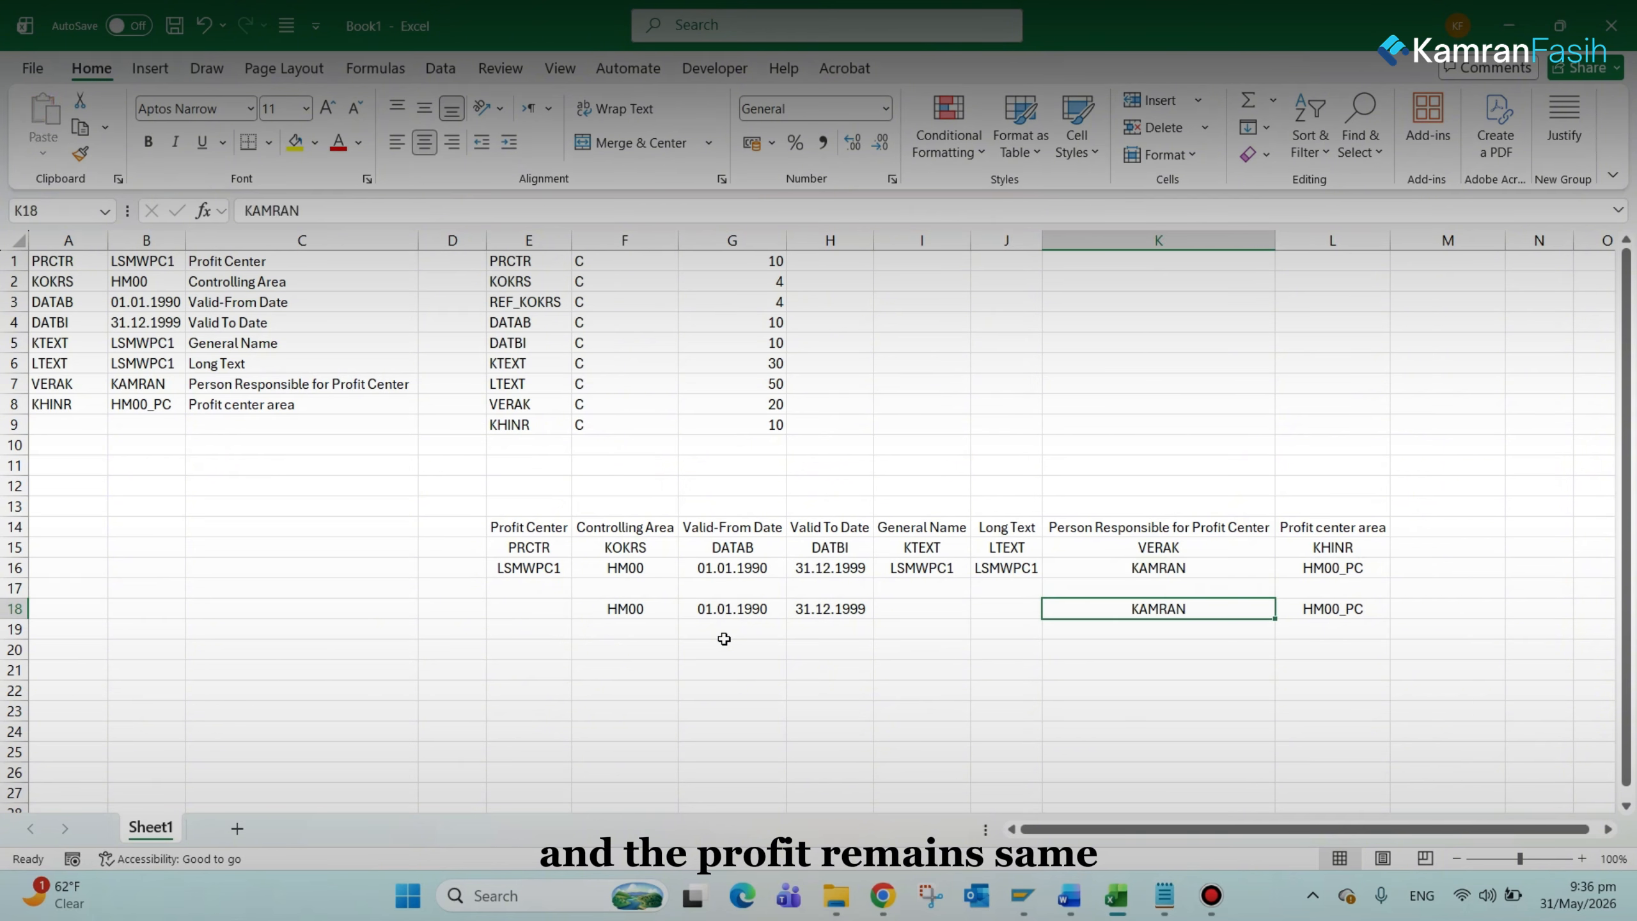
Step: Copy the general name LSMWPC1 from I16 into I18
key("Left")
key("Left")
key("Left")
key("Right")
key("Up")
key("Up")
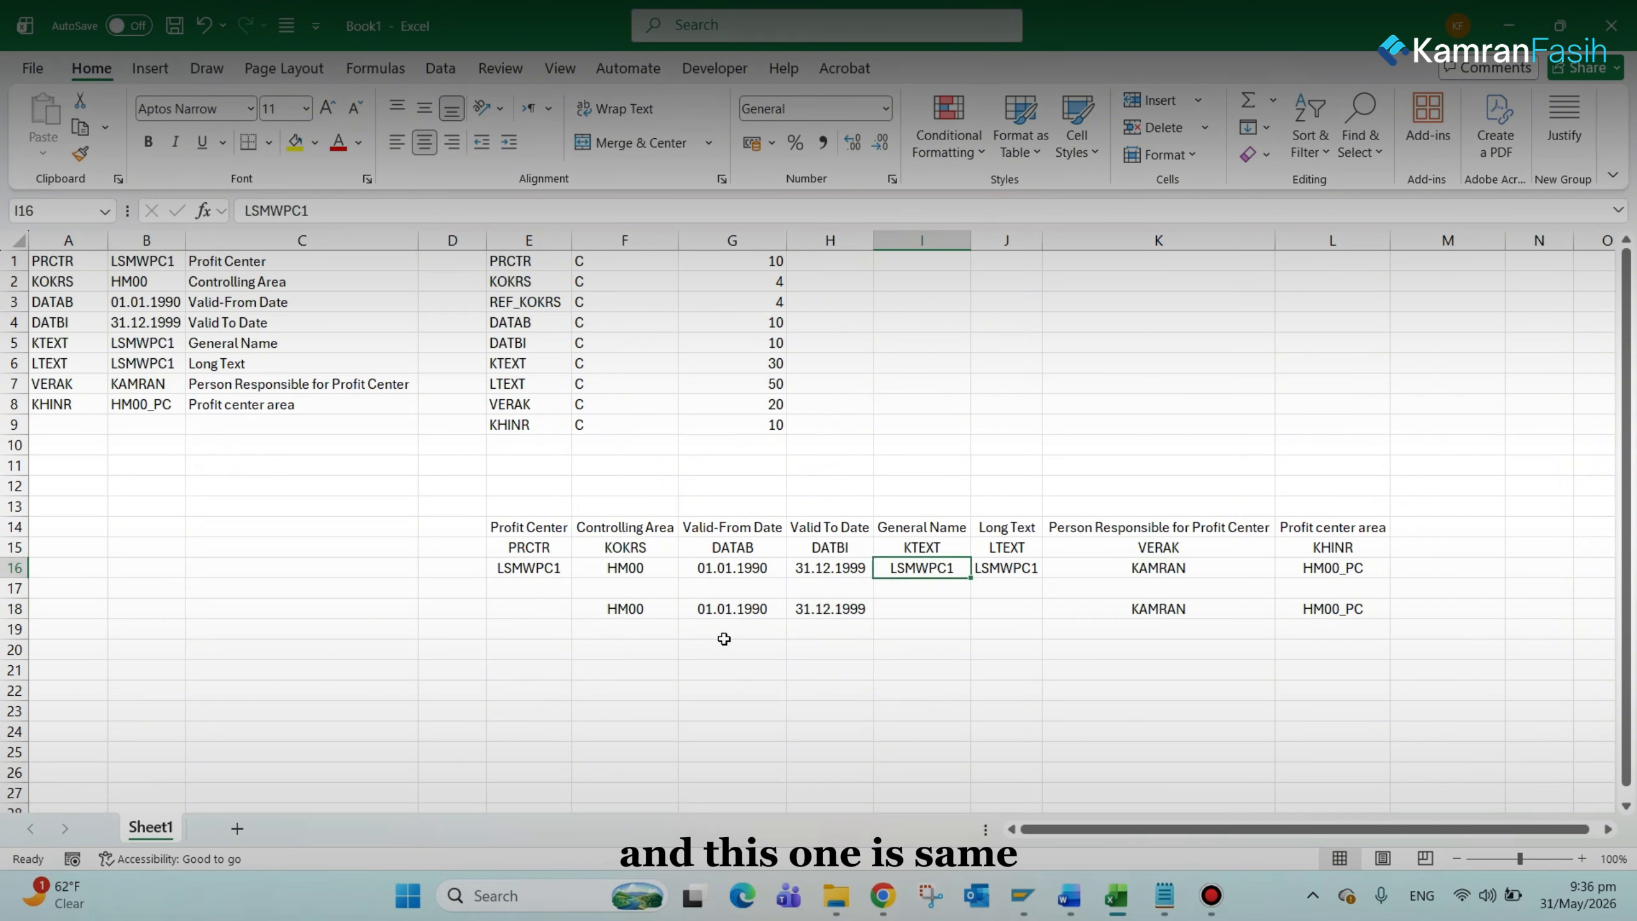
key("ctrl+c")
key("Down")
key("Down")
key("Return")
Step: Copy the long text LSMWPC1 from J16 into J18
key("Right")
key("Up")
key("Up")
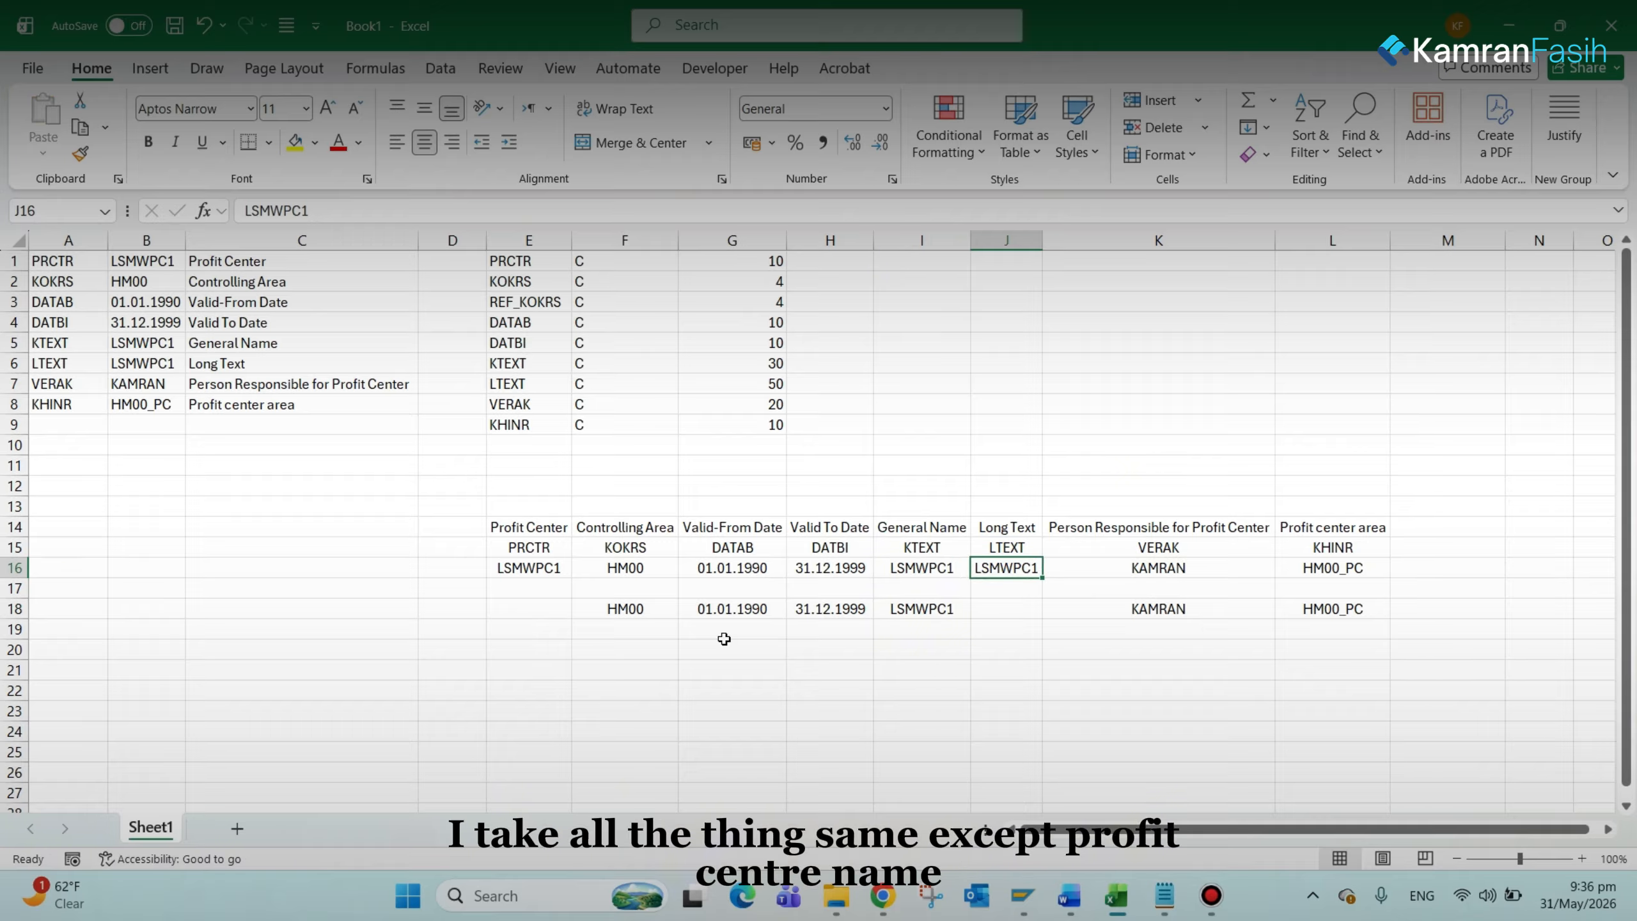
key("ctrl+c")
key("Down")
key("Down")
key("Return")
Step: Enter LSMWPC2 as the profit center in E18 and fill the series down through E23
key("Left")
key("Left")
key("Left")
key("Left")
key("Left")
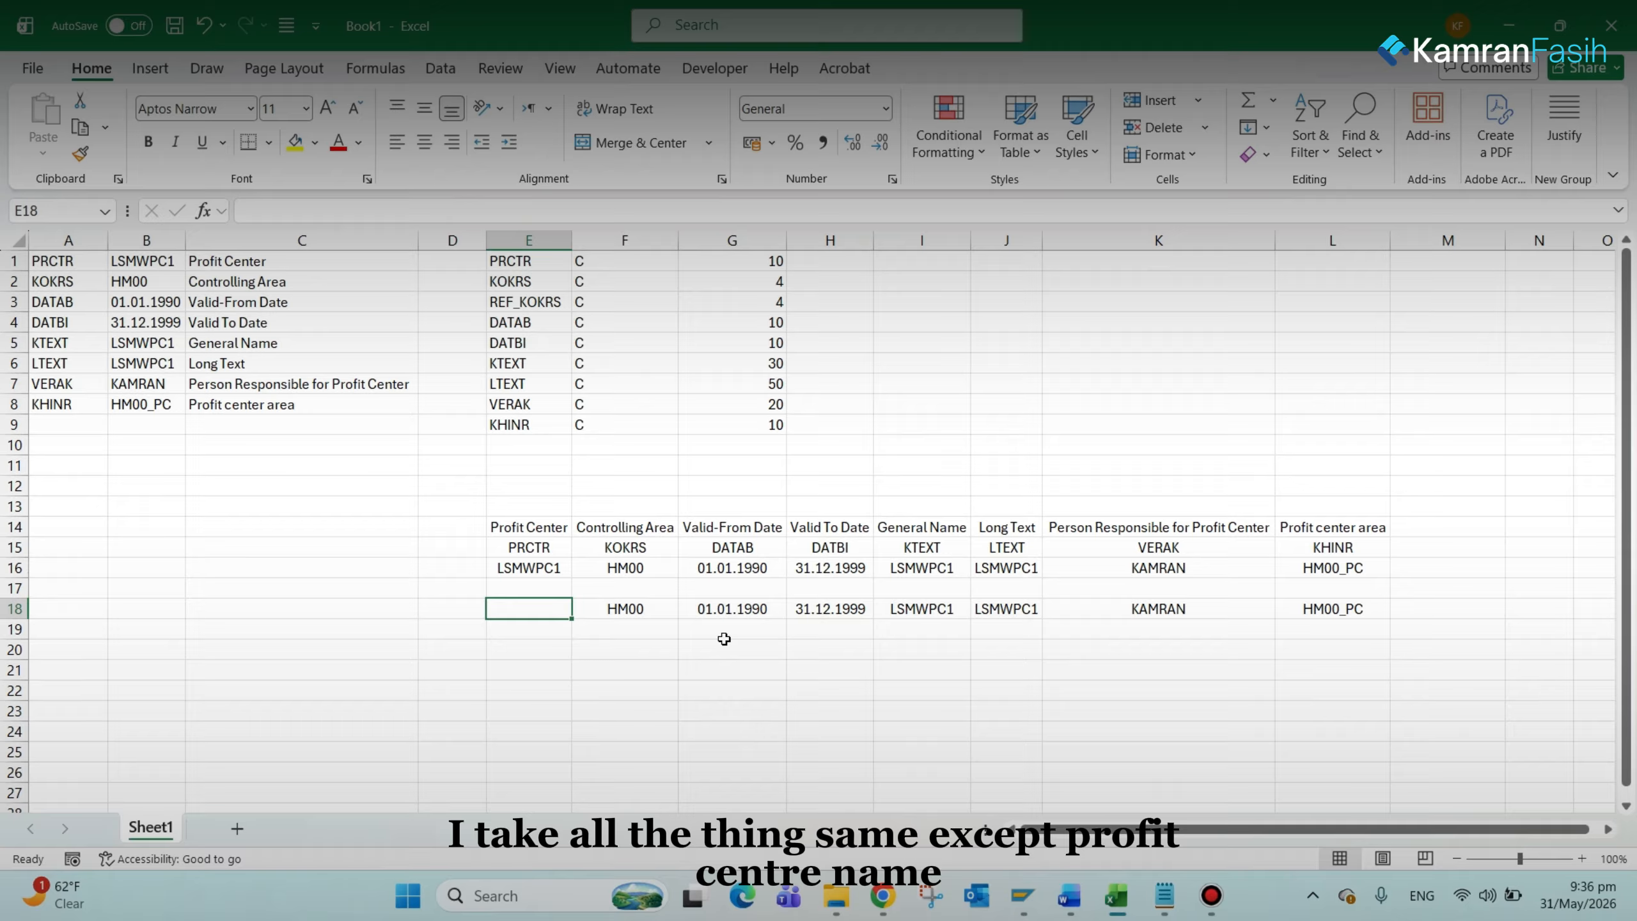
type("LS")
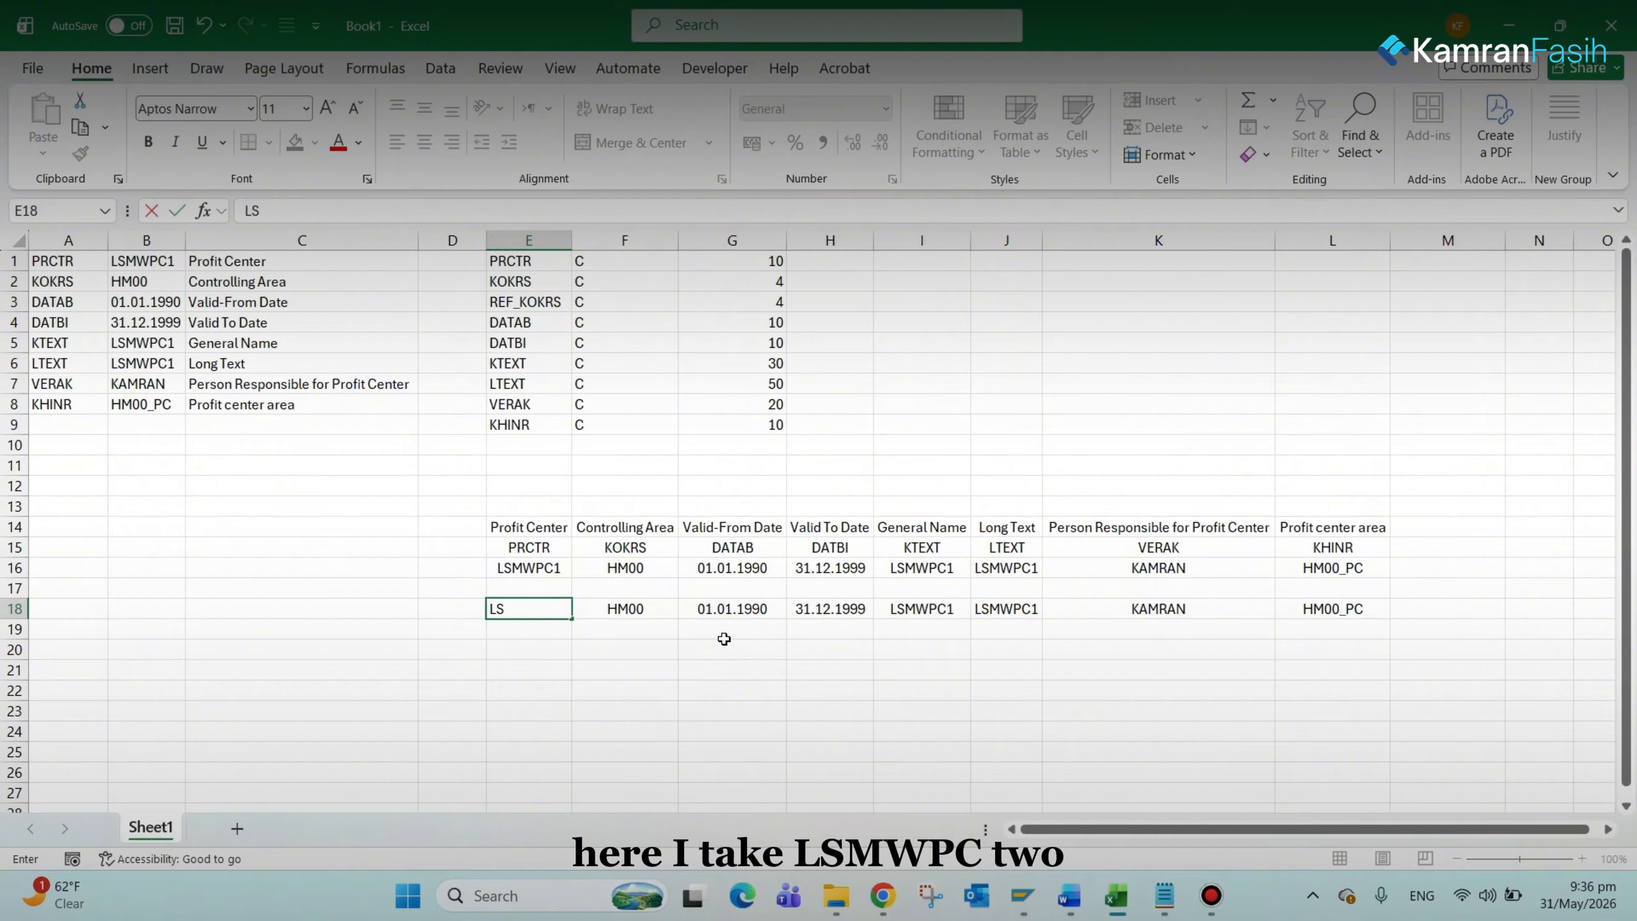
type("MWPC2")
key("Return")
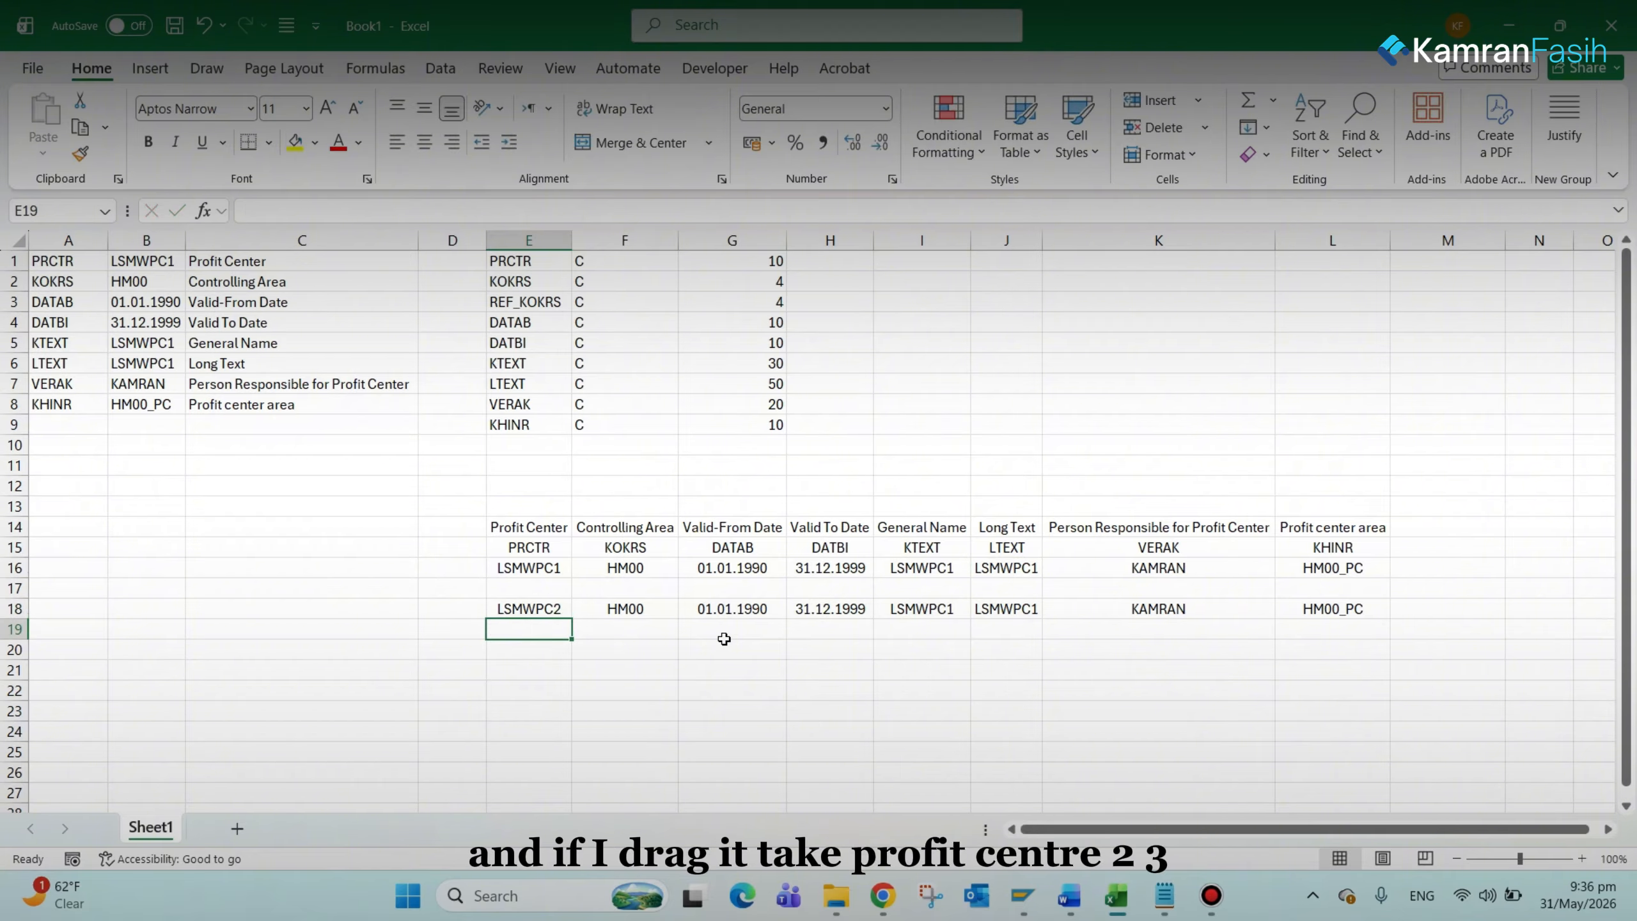
left_click(556, 610)
left_click_drag(571, 619, 571, 715)
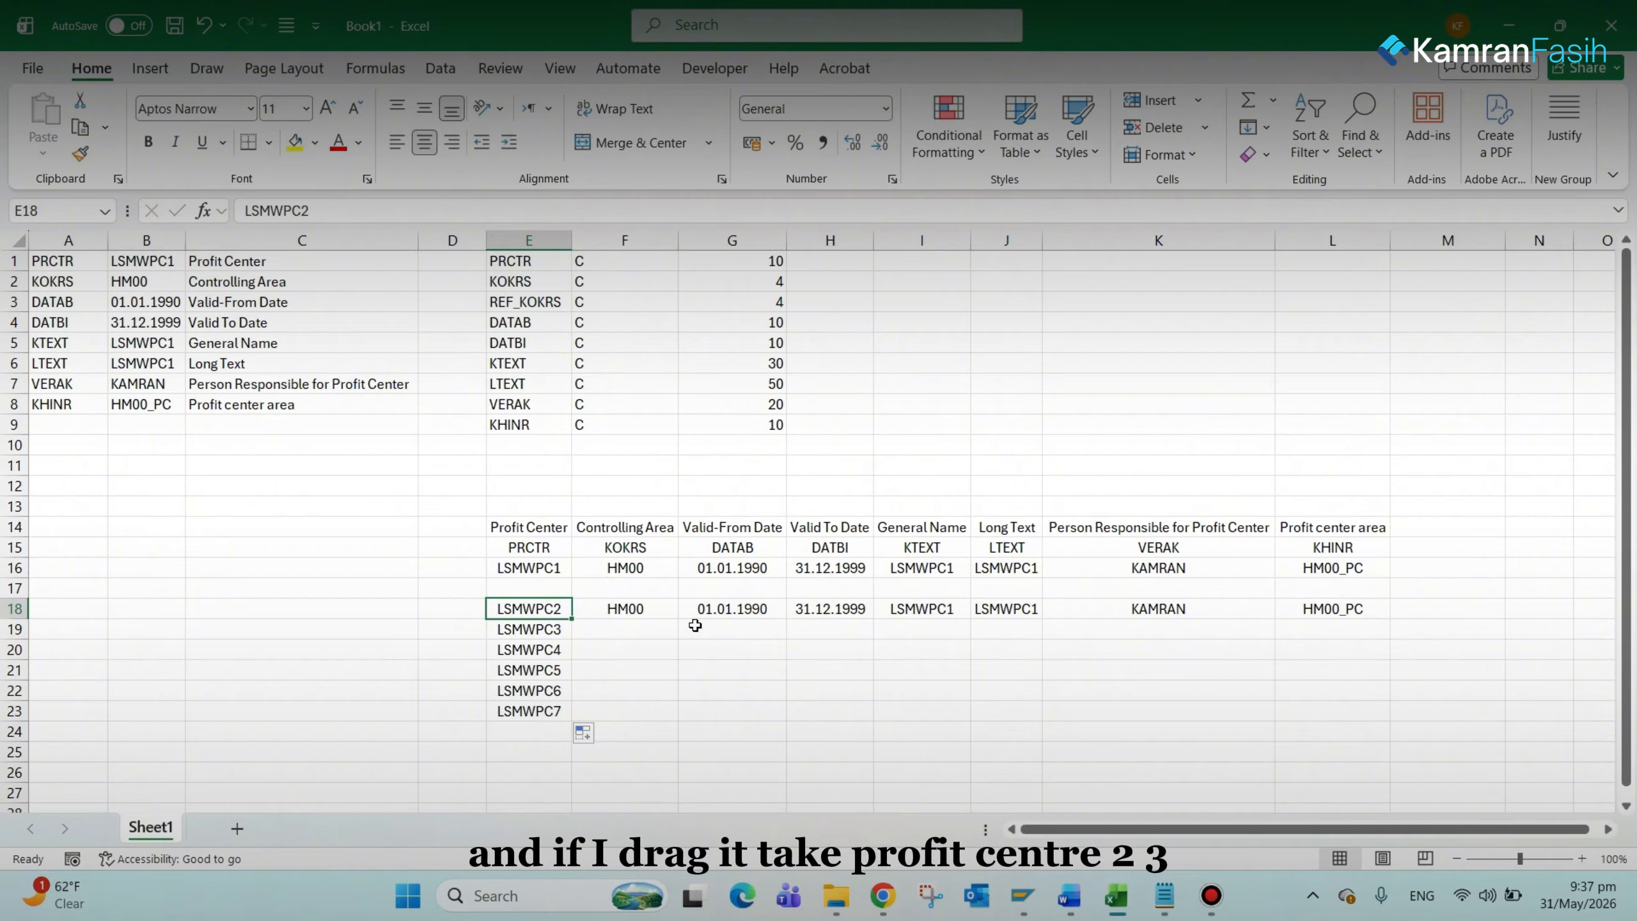
Step: Review and count the profit center codes filled into column E from row 18 down
key("Down")
key("Down")
key("Down")
key("Down")
key("Down")
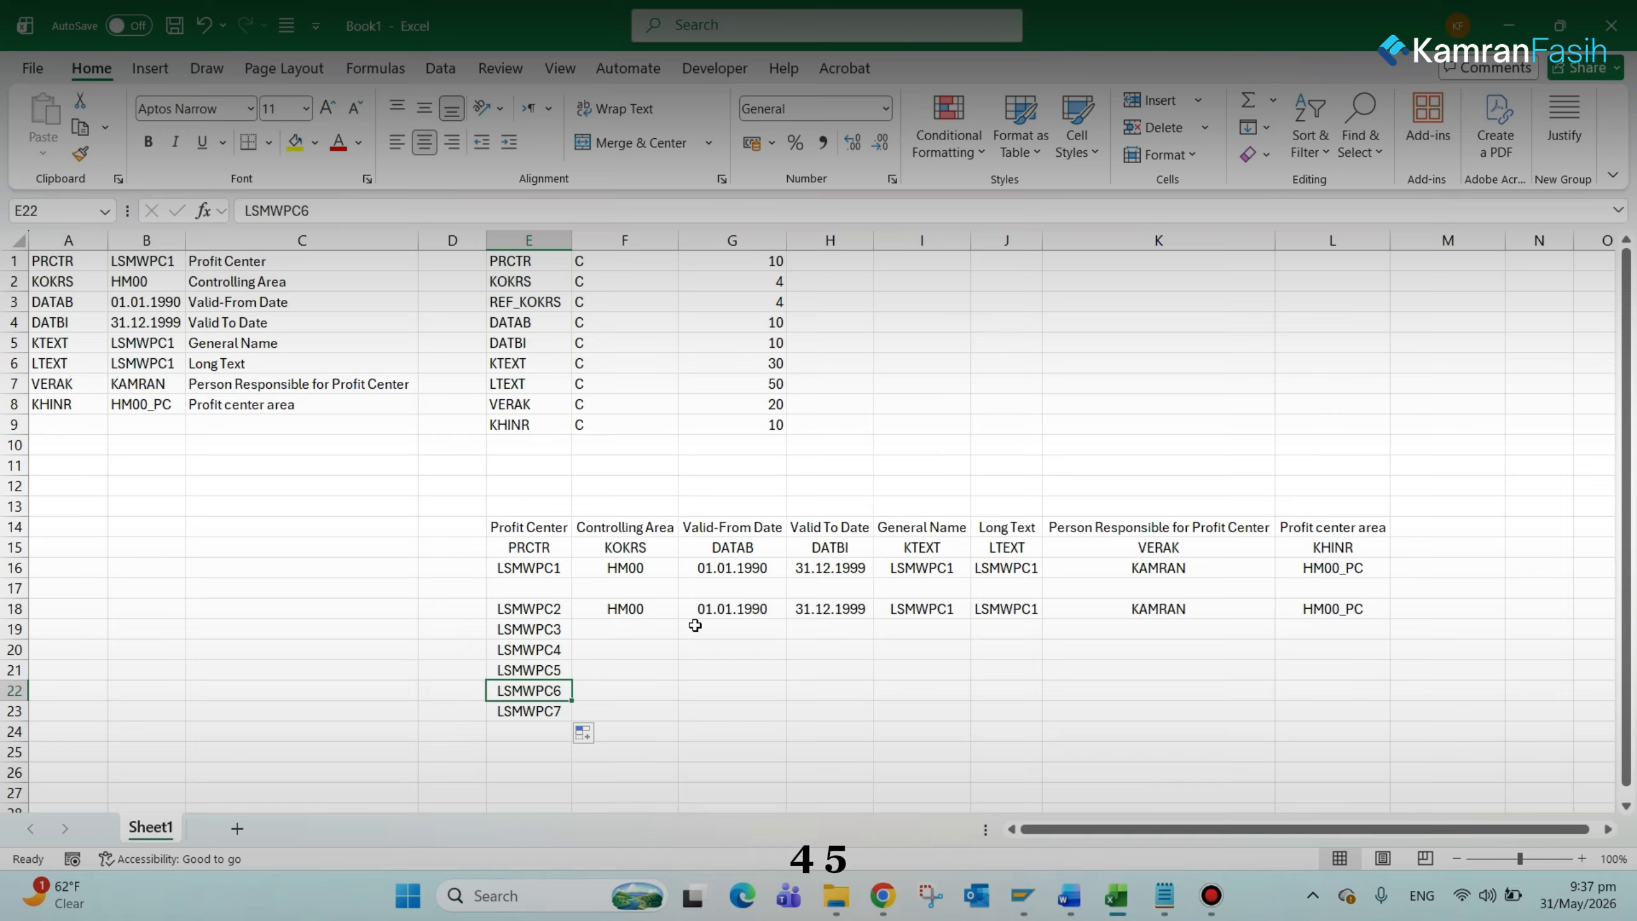
key("Up")
key("Up")
key("Up")
key("Up")
key("Up")
key("shift+Down")
key("shift+Down")
key("shift+Down")
key("shift+Down")
key("shift+Down")
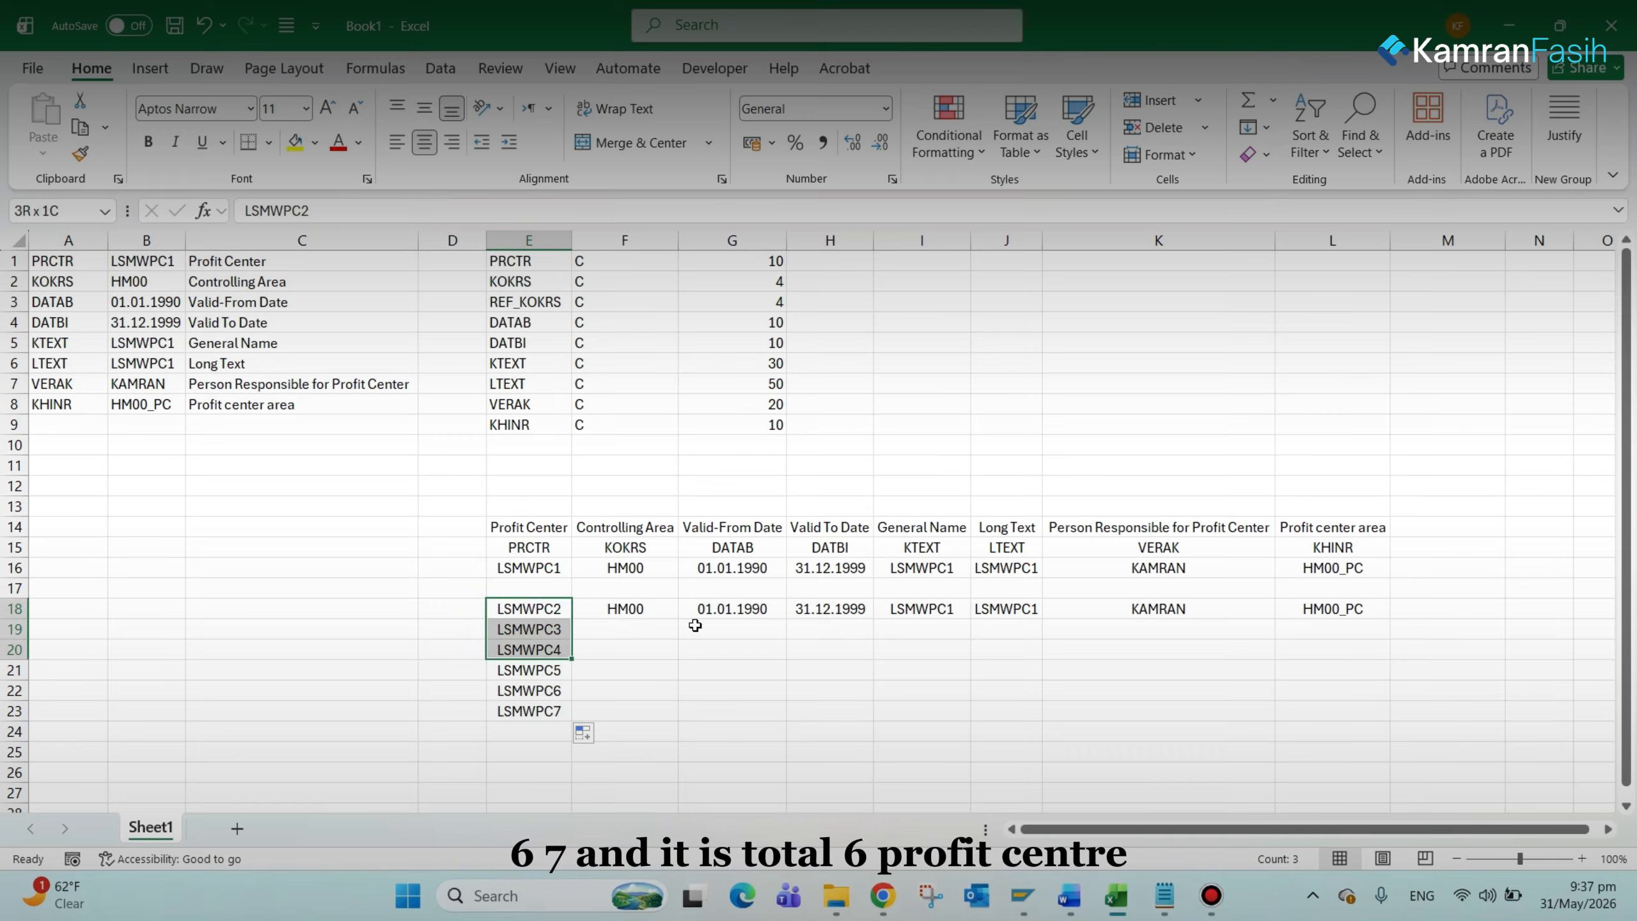
Step: Copy the remaining field values in F18:L18 into rows 19 to 23 for the other profit centers
key("Right")
key("shift+Right")
key("shift+Right")
key("shift+Right")
key("shift+Right")
key("shift+Right")
key("shift+Right")
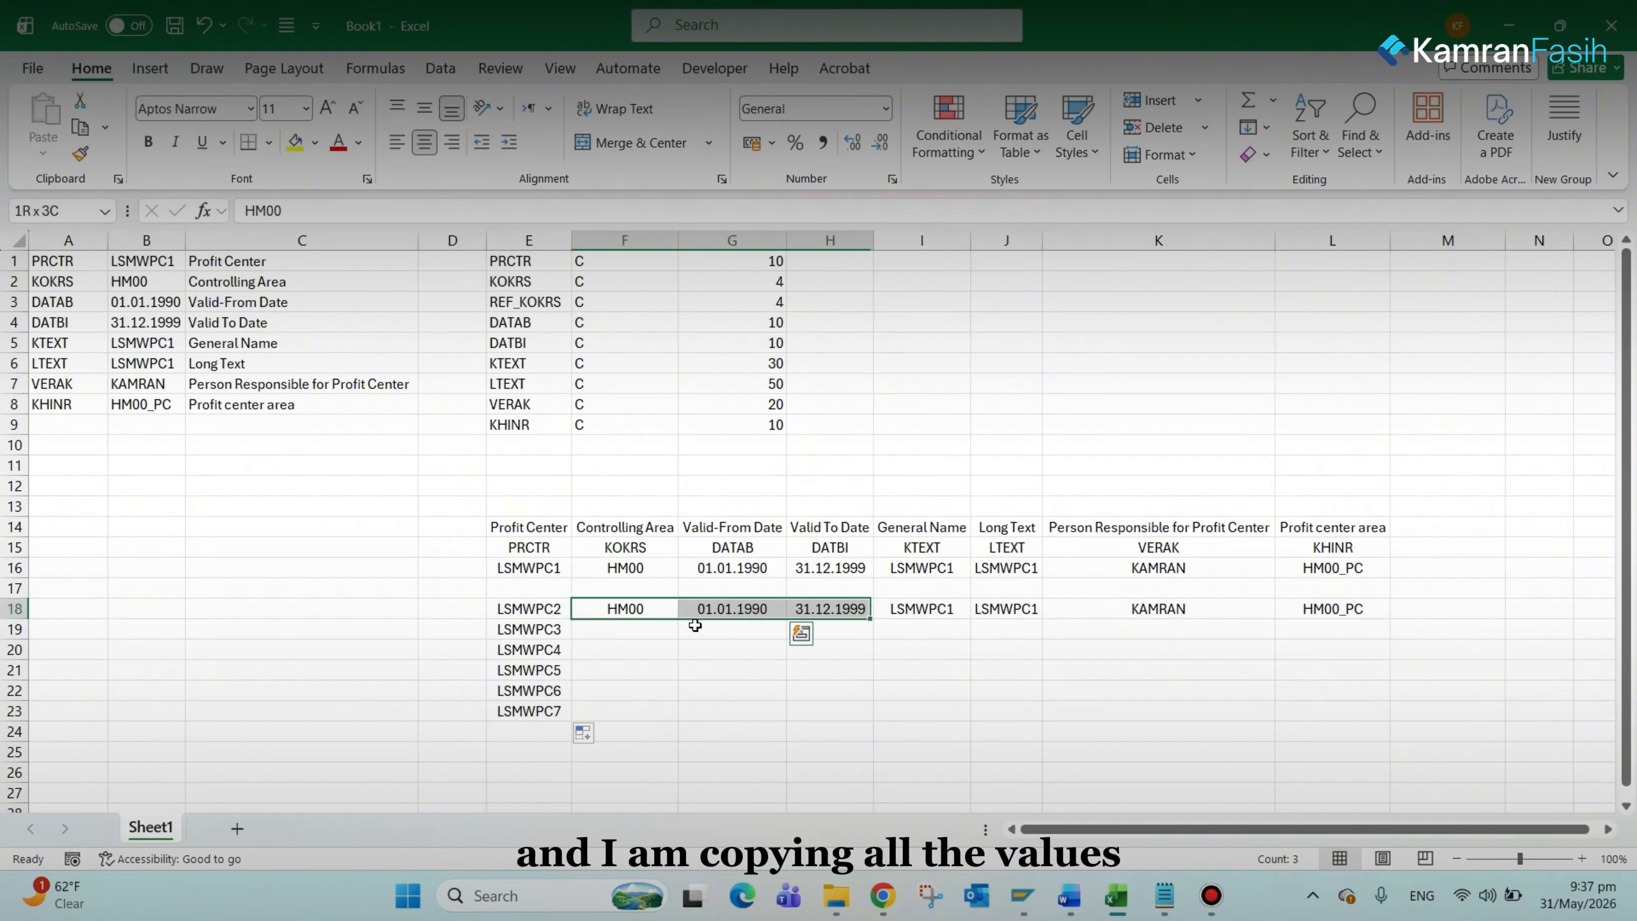
key("ctrl+c")
key("Down")
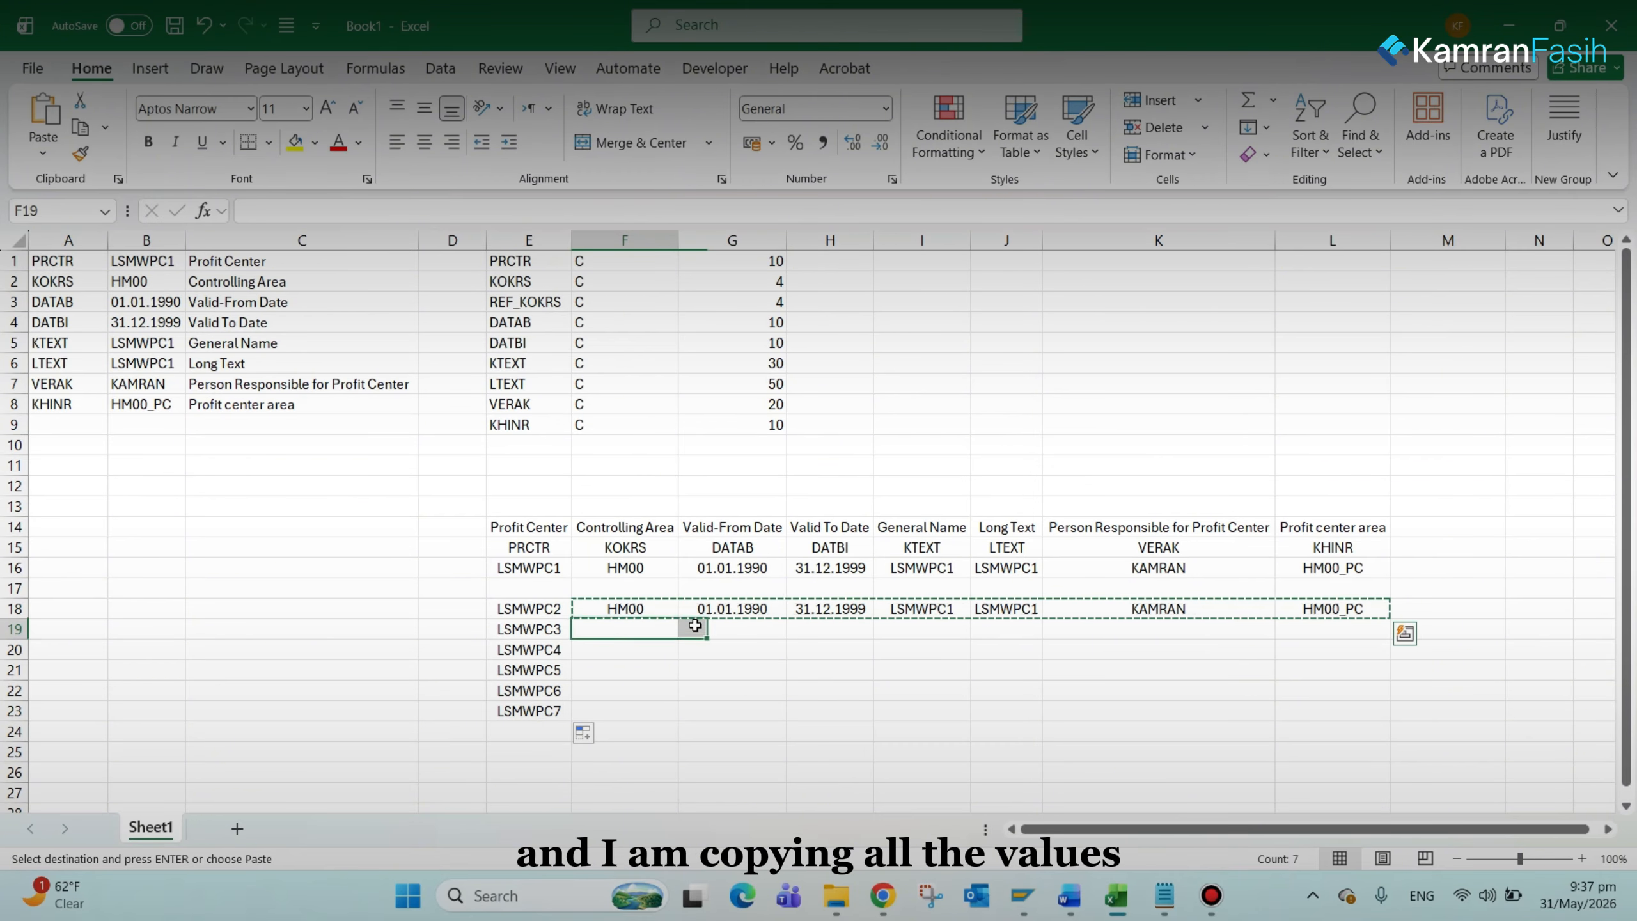
key("shift+Down")
key("shift+Down")
key("shift+Down")
key("shift+Down")
key("ctrl+v")
key("Up")
key("Escape")
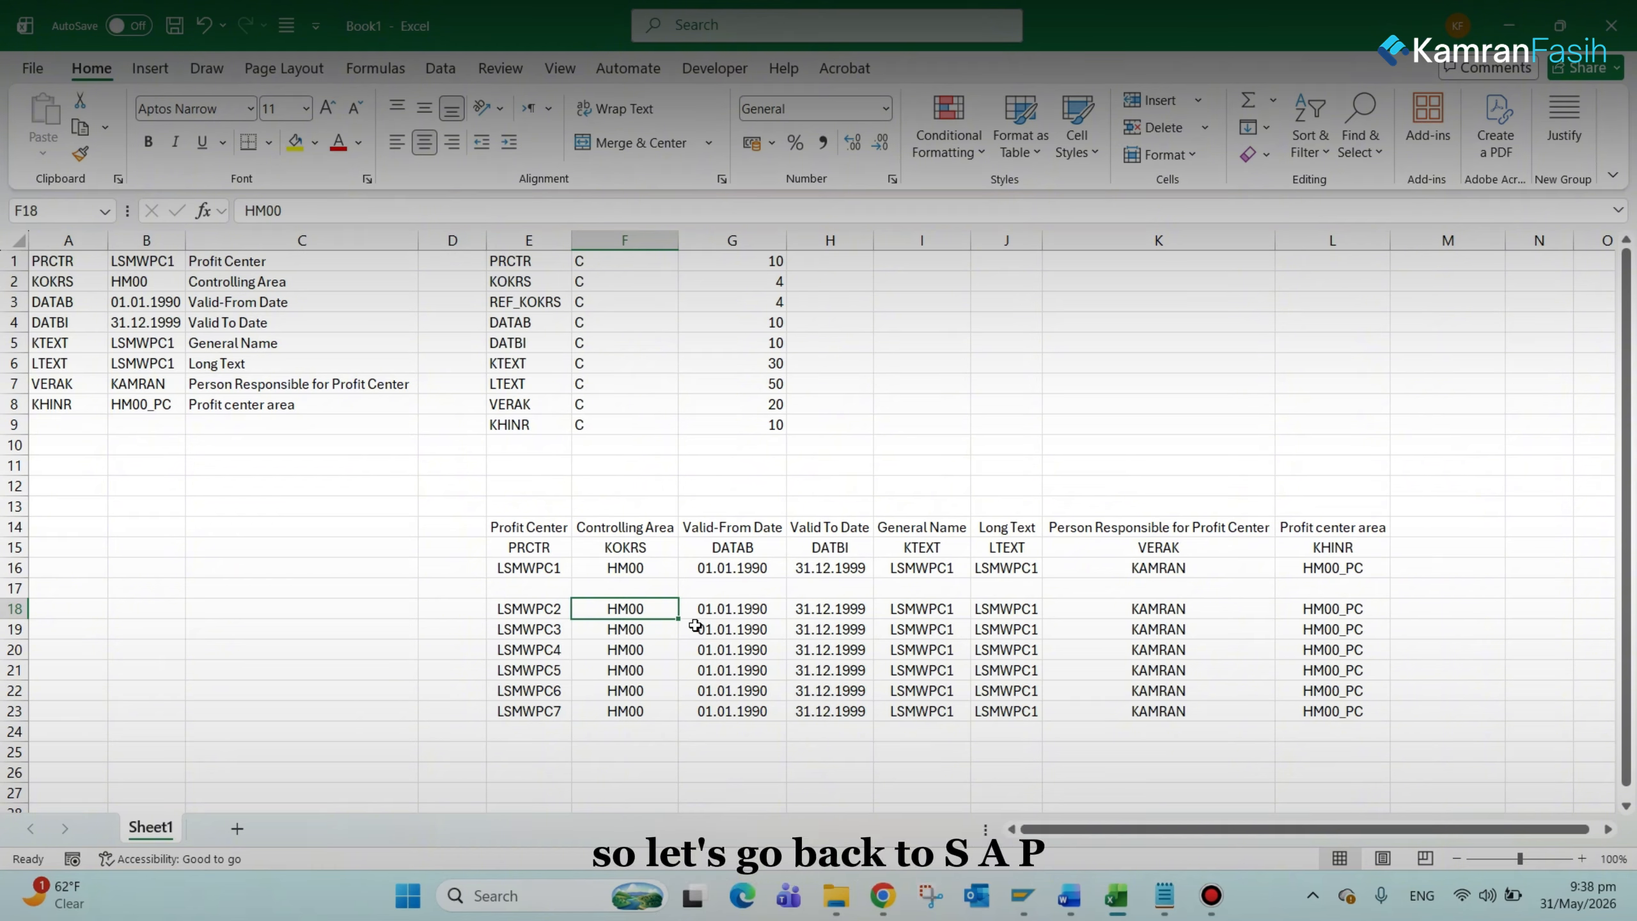
Step: Save the workbook to the Desktop under the name LSMW_PC
key("alt+Tab")
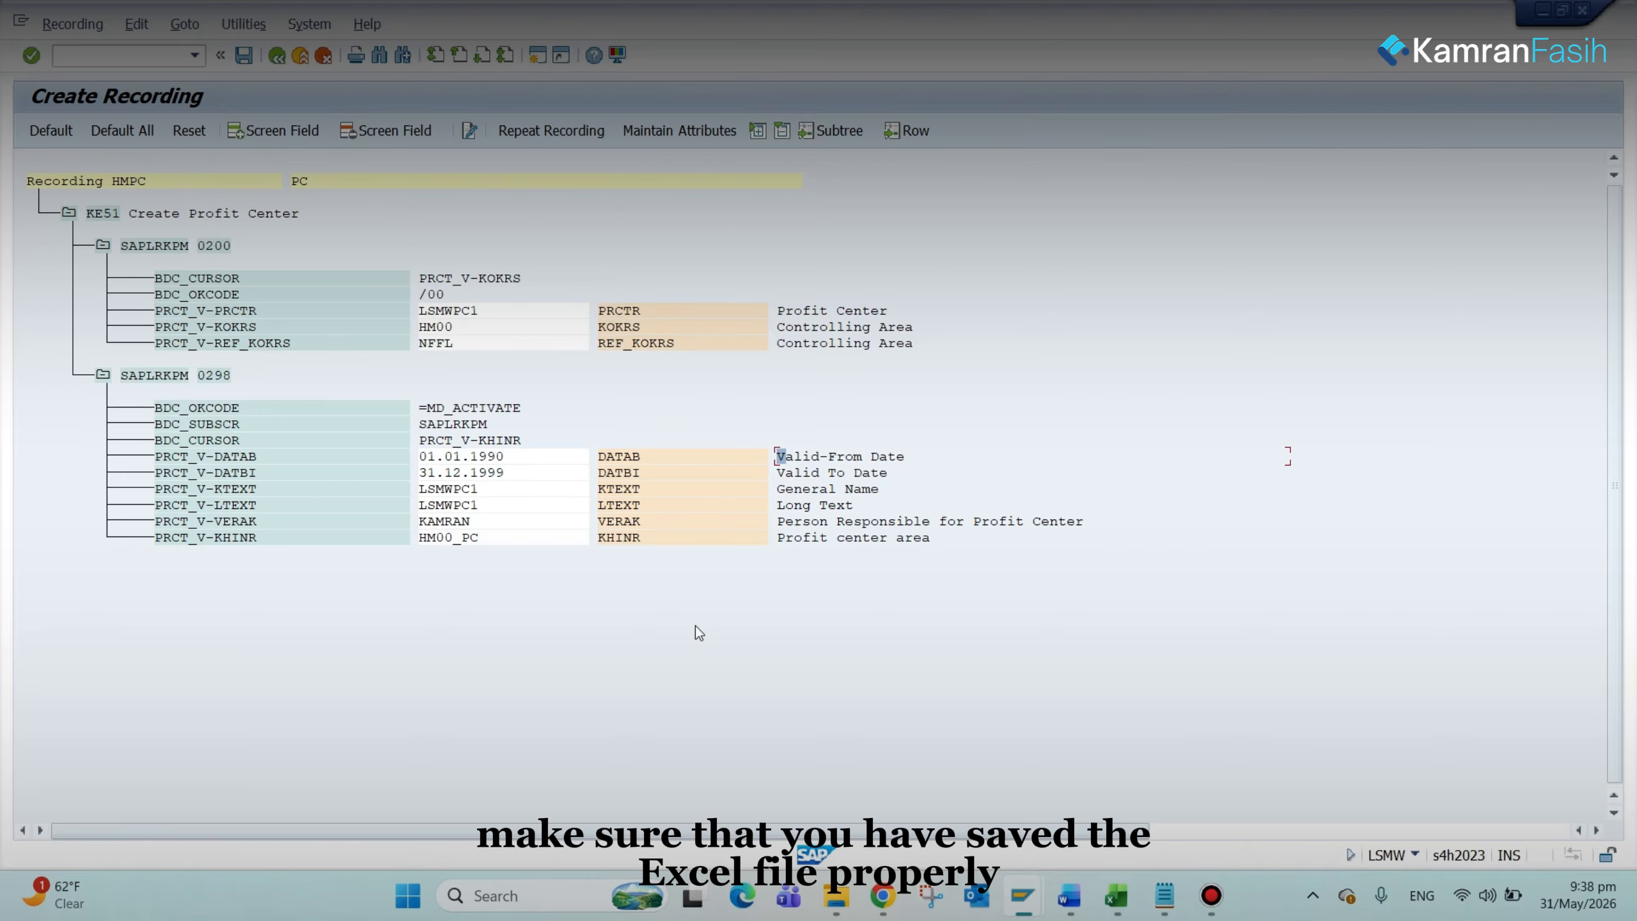
key("alt+Tab")
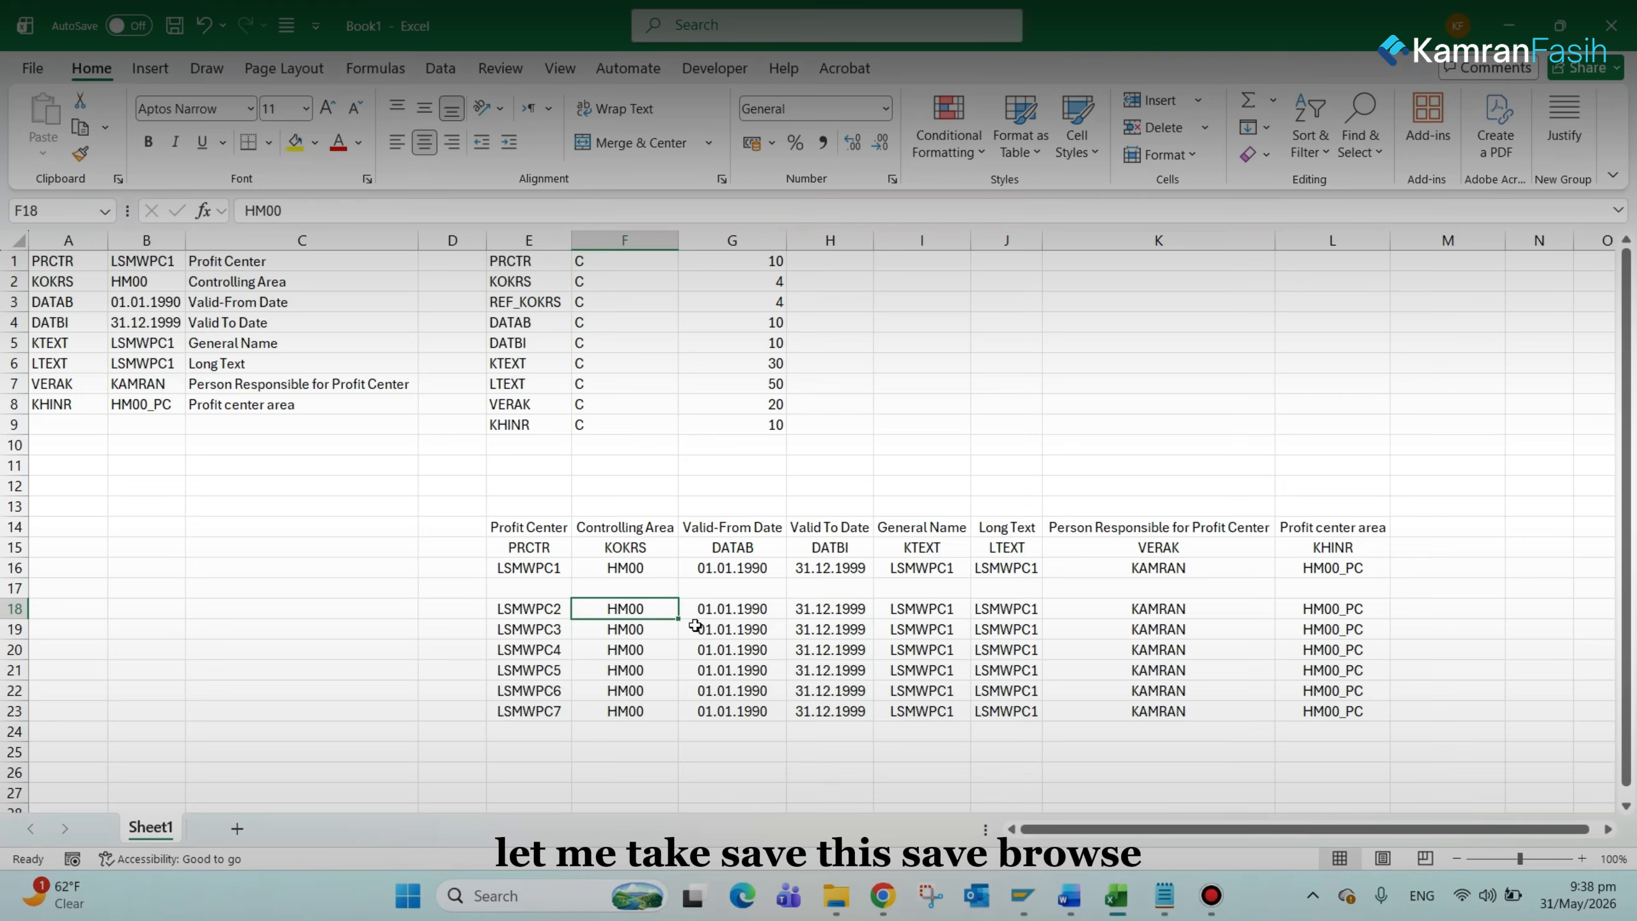
left_click(175, 27)
left_click(294, 480)
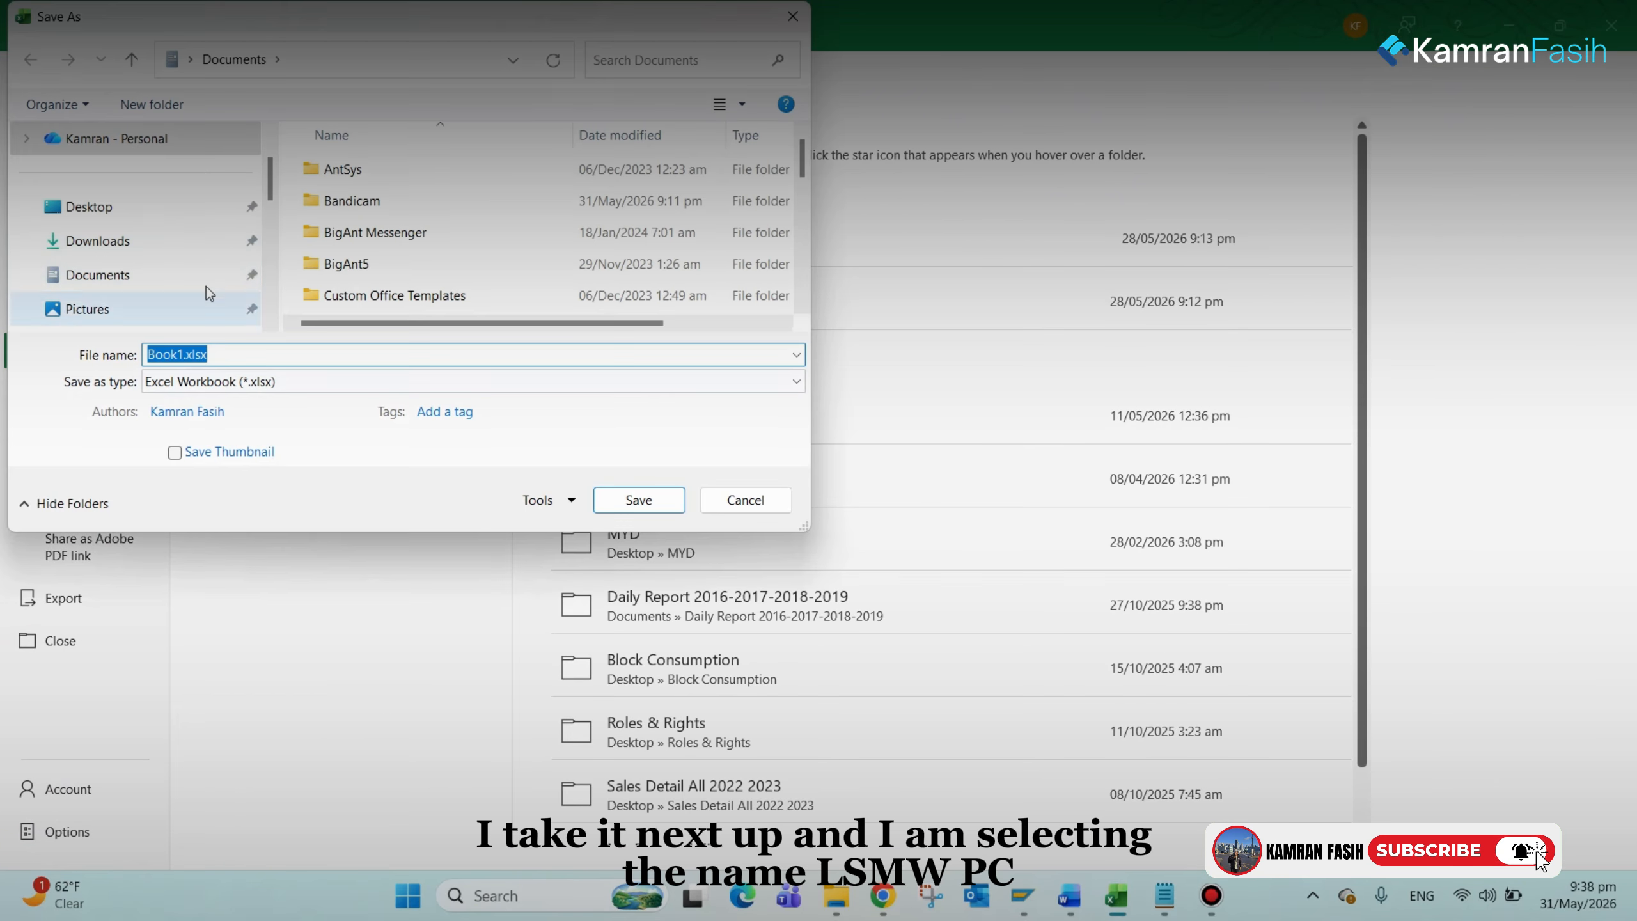
left_click(140, 213)
left_click(238, 354)
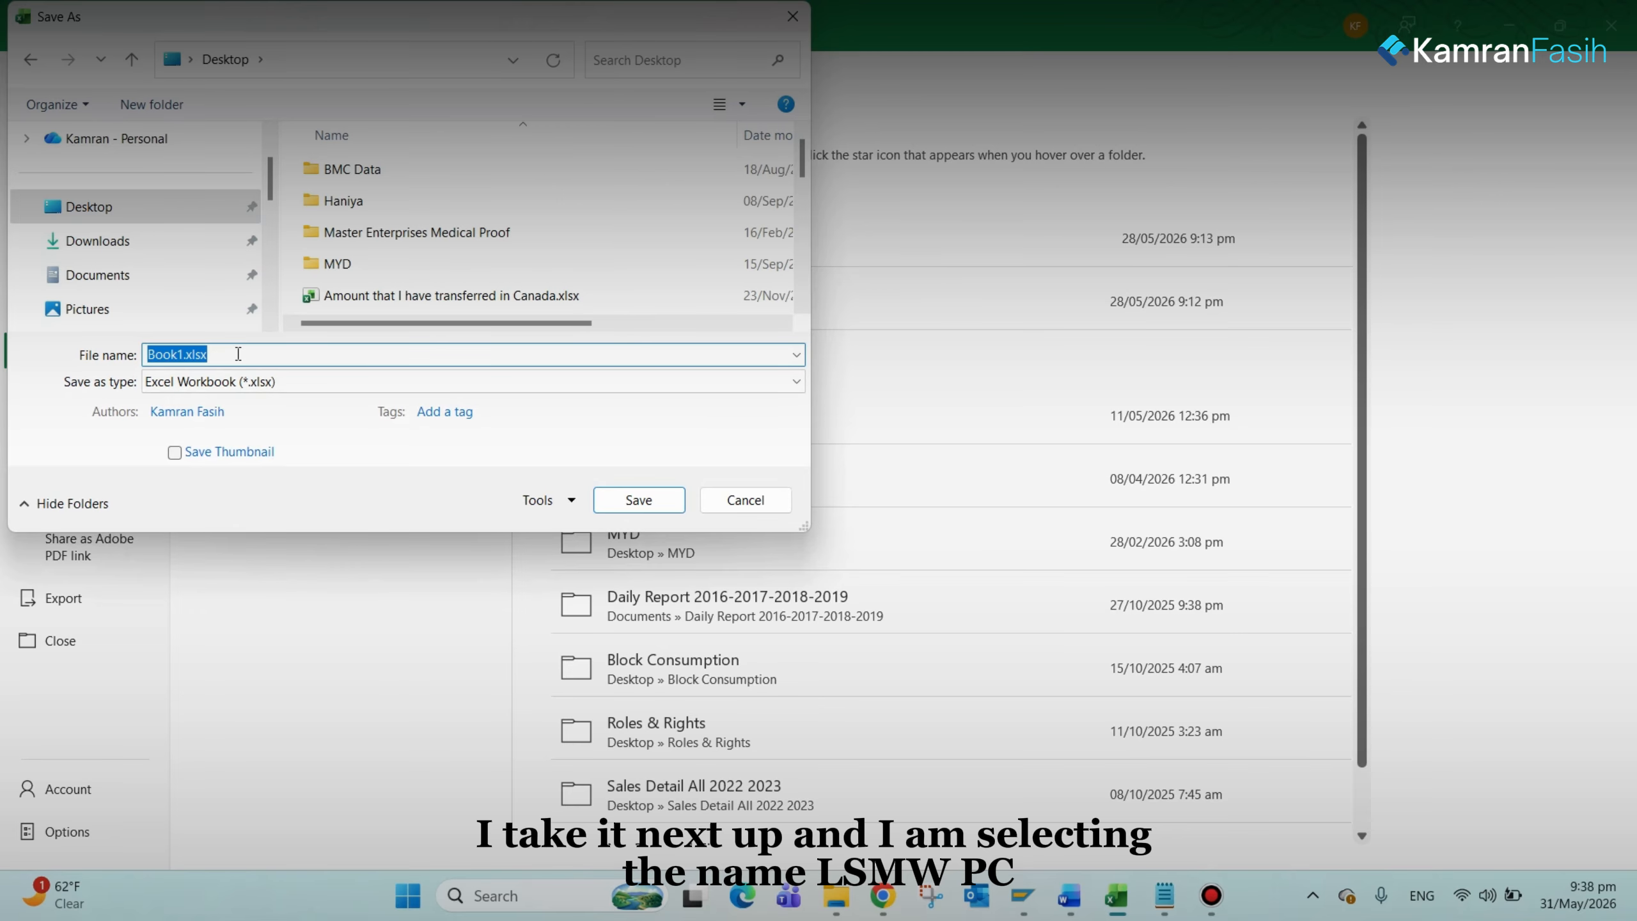
type("LSMWPC")
key("Left")
key("Left")
type("_")
left_click(626, 508)
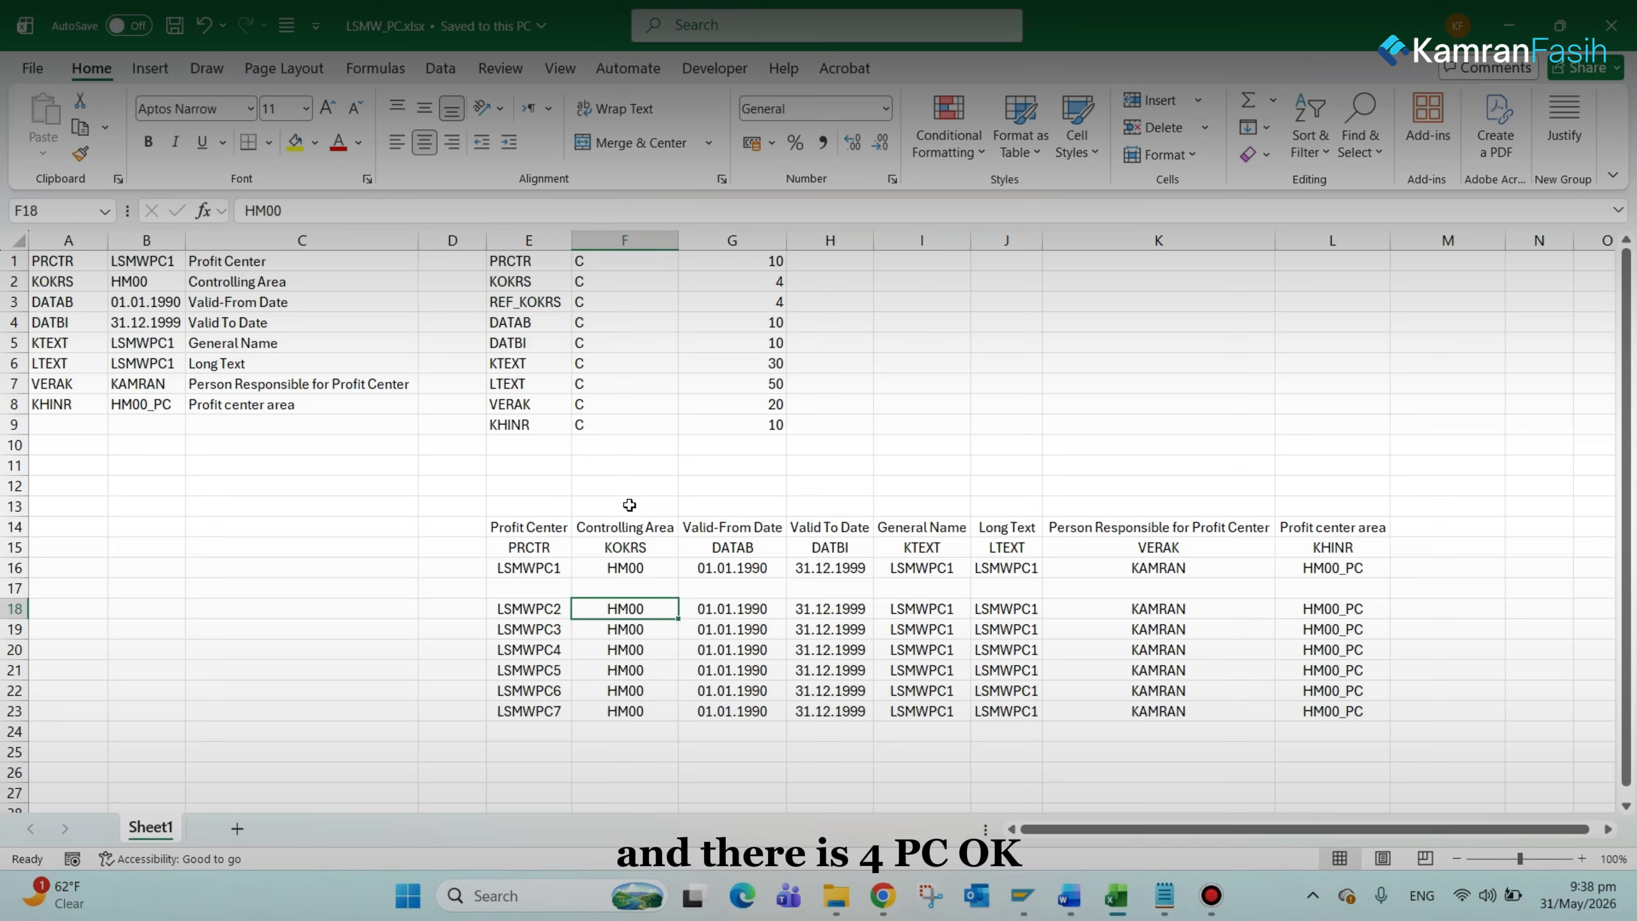
Step: Switch to SAP, save the KE51 recording HMPC, and return to the object attributes
key("alt+Tab")
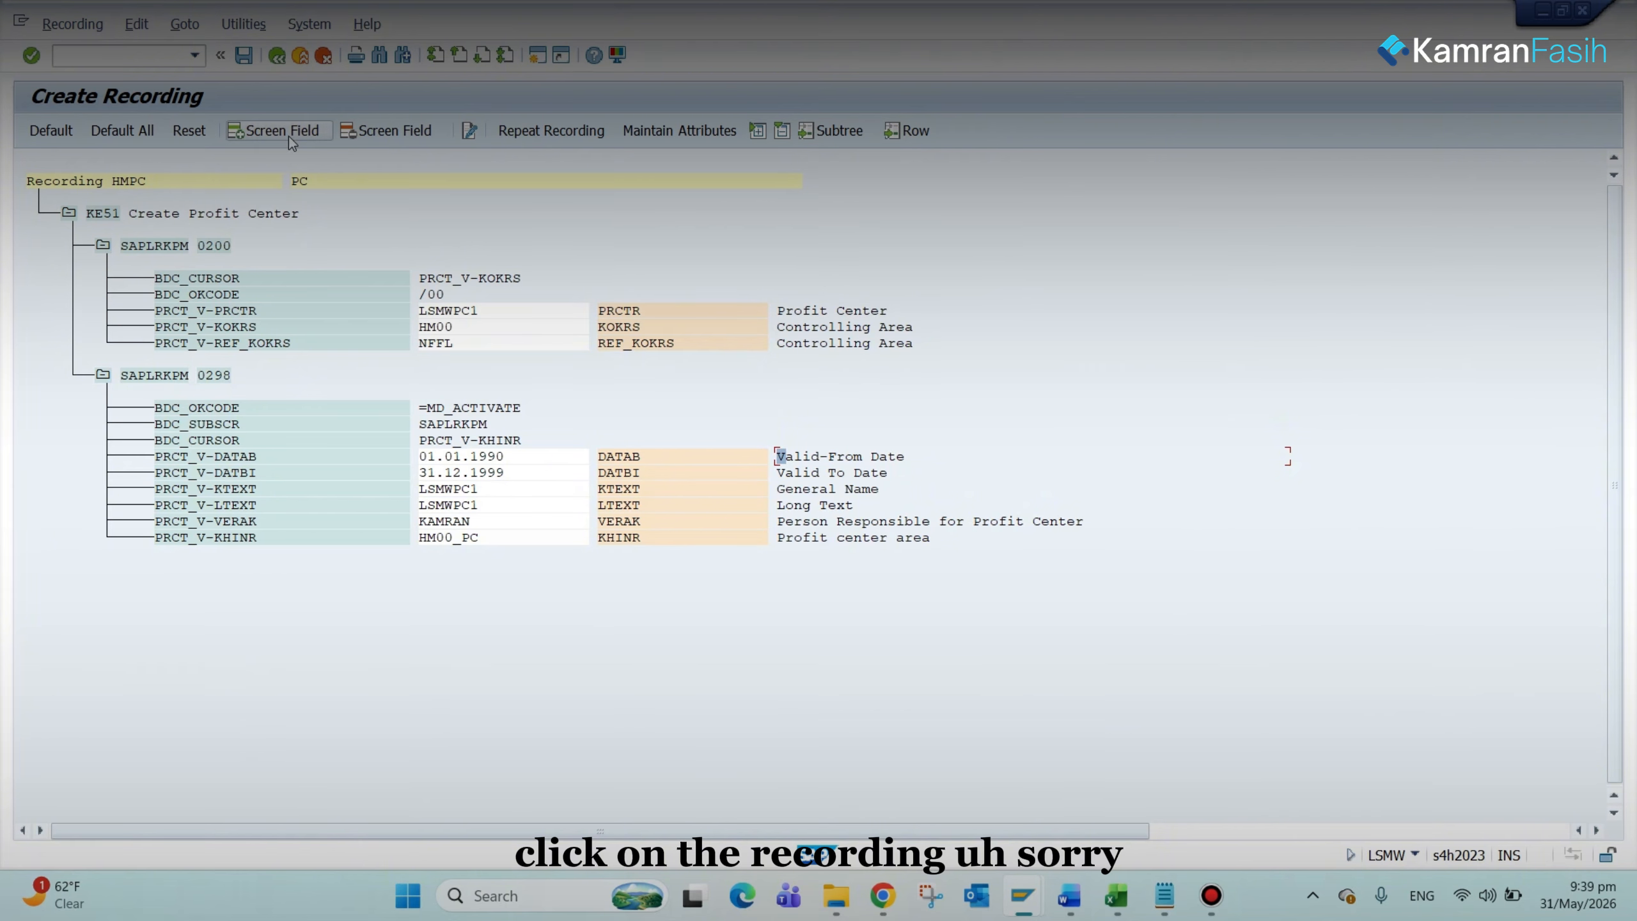
left_click(245, 58)
left_click(276, 56)
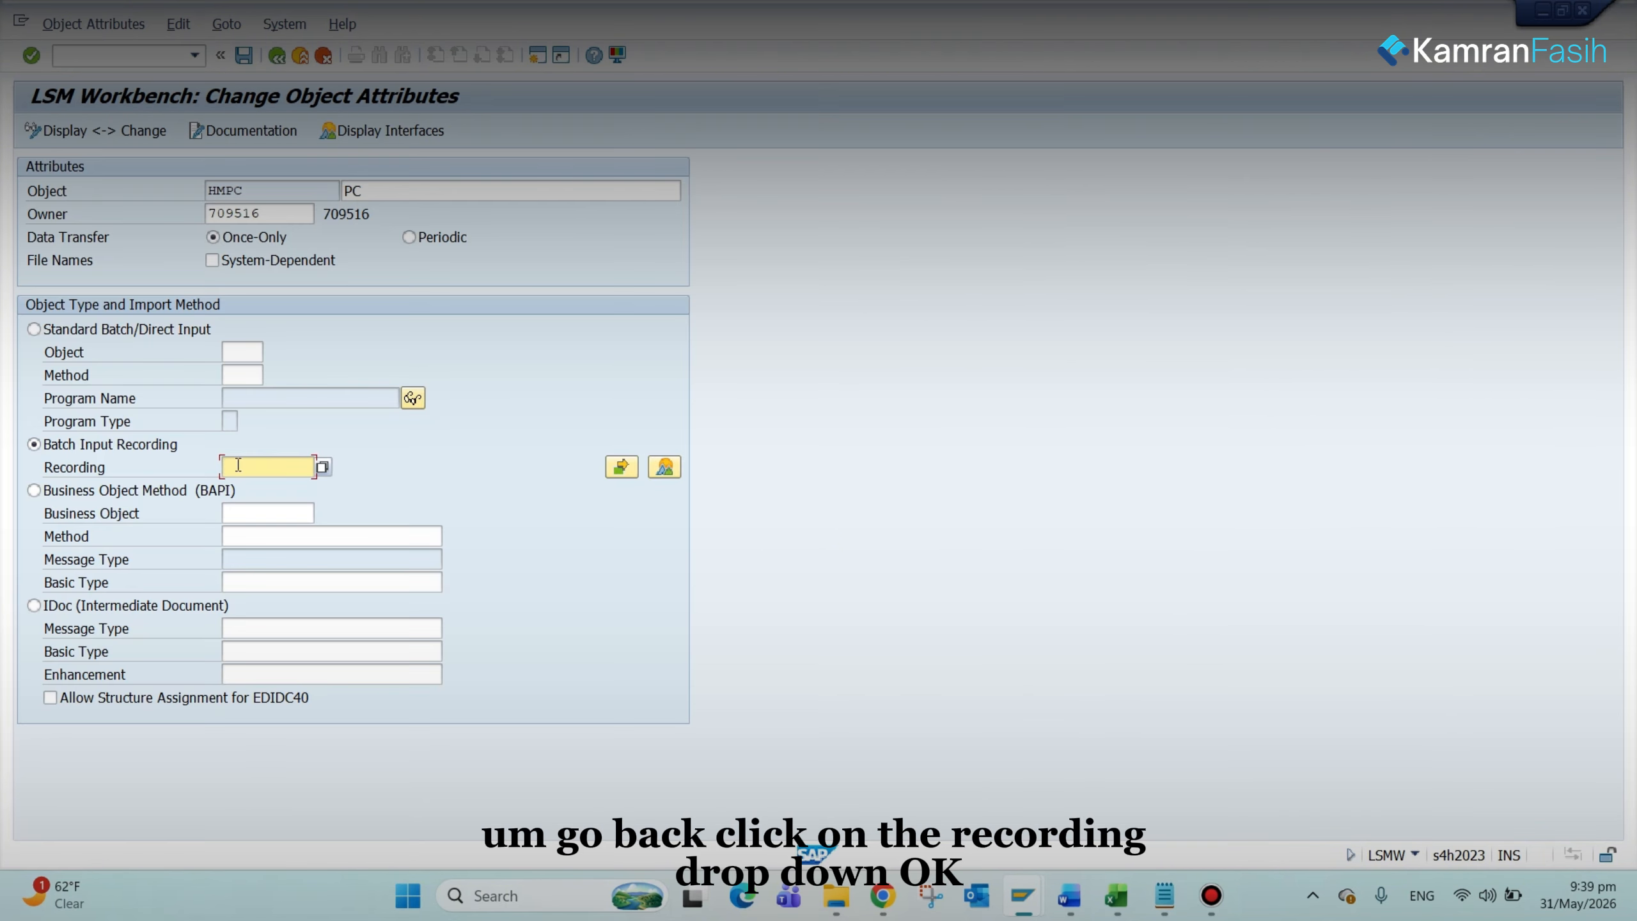
Step: Assign the batch input recording HMPC to the object, save the attributes, and return to the LSMW process steps
left_click(322, 467)
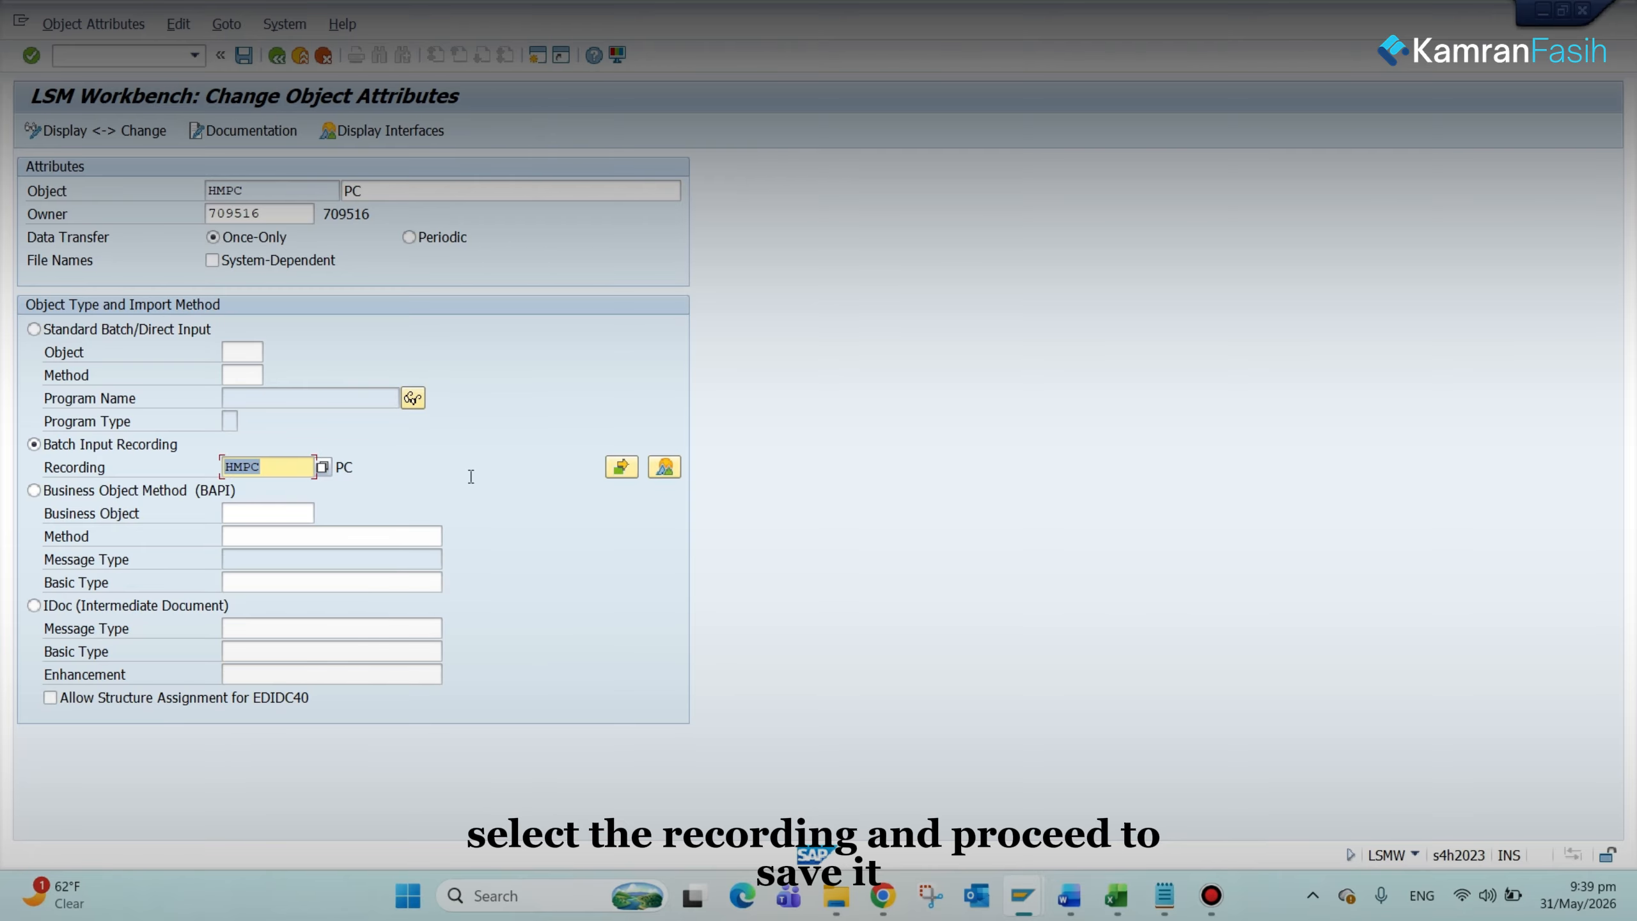
left_click(246, 64)
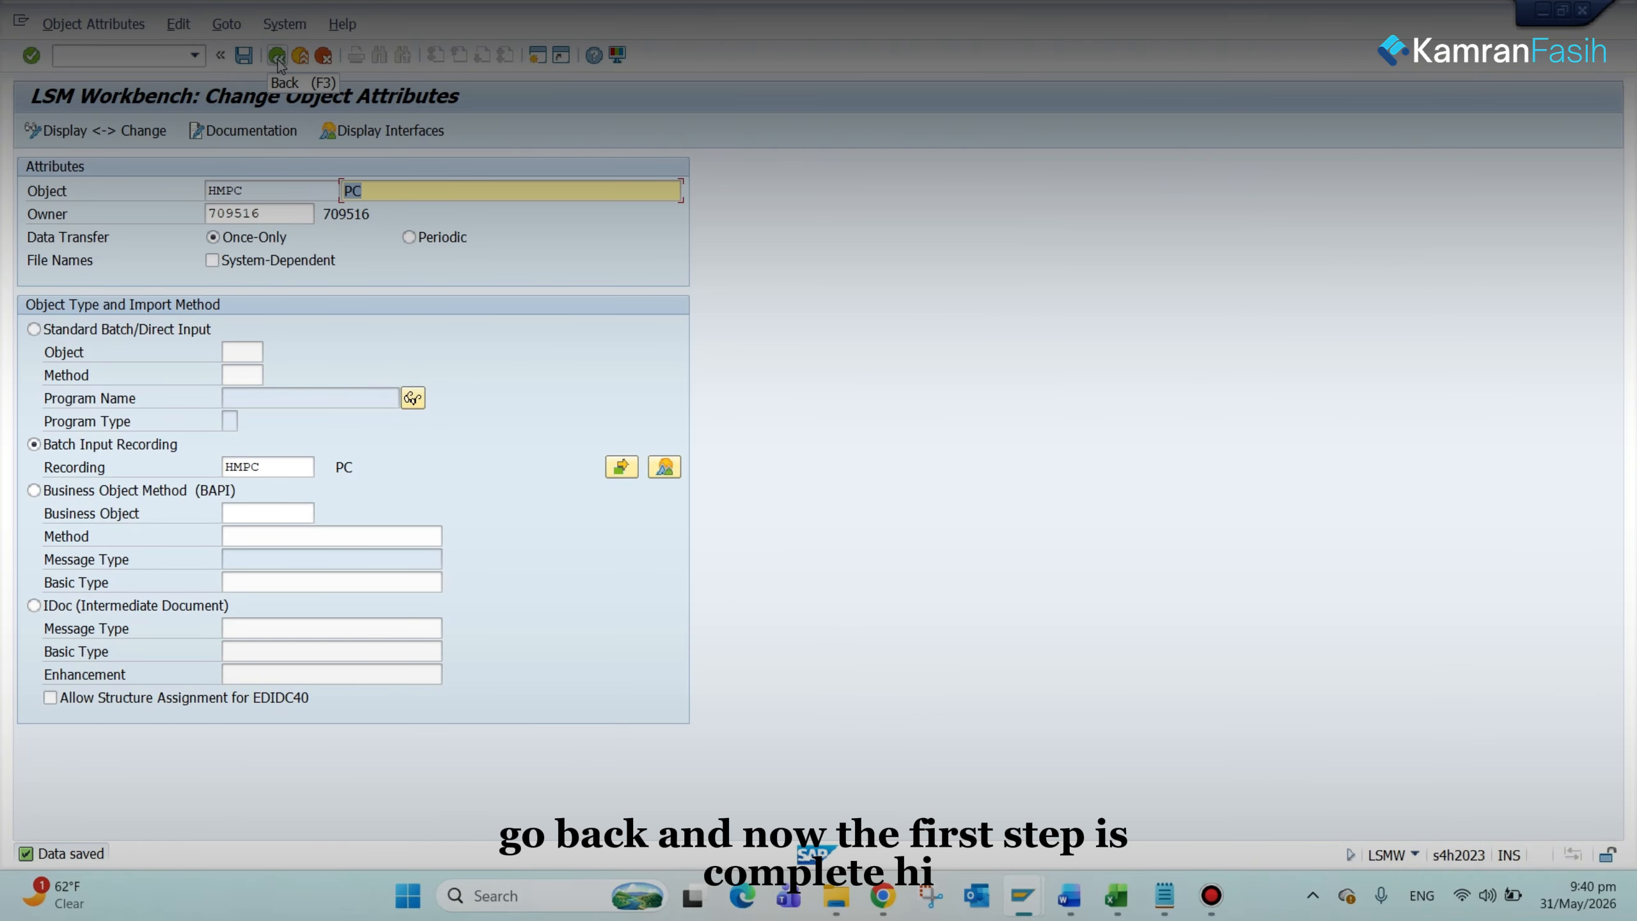
left_click(277, 59)
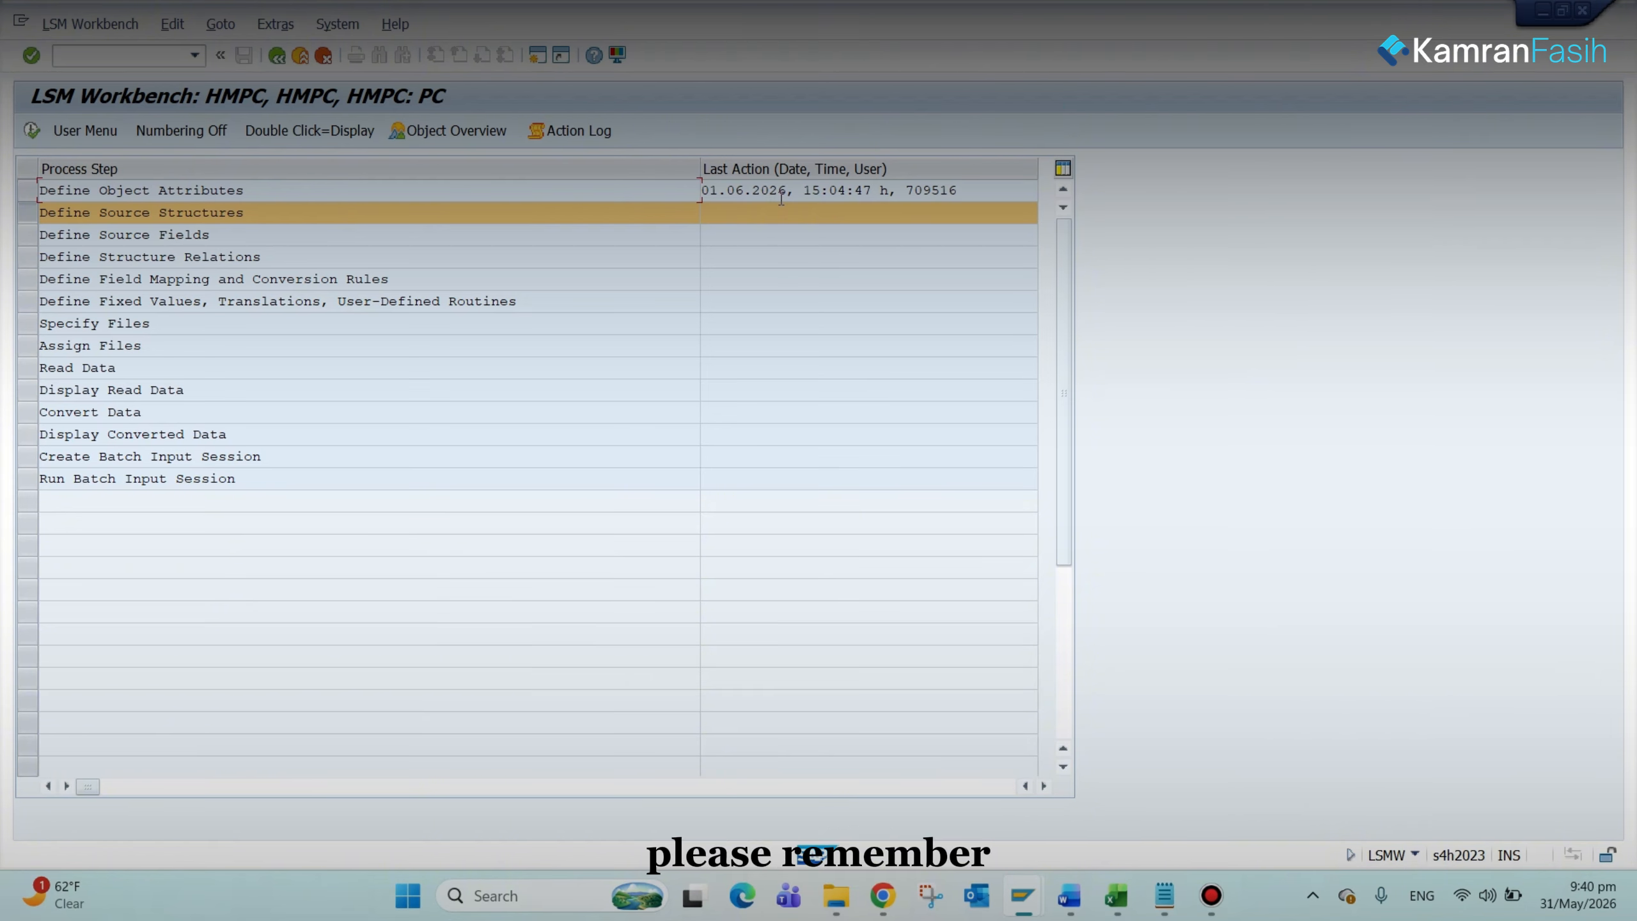
Step: Create the source structure ZHMPC with the description ZHMPC, save it, and return to the LSMW process steps
left_click(31, 133)
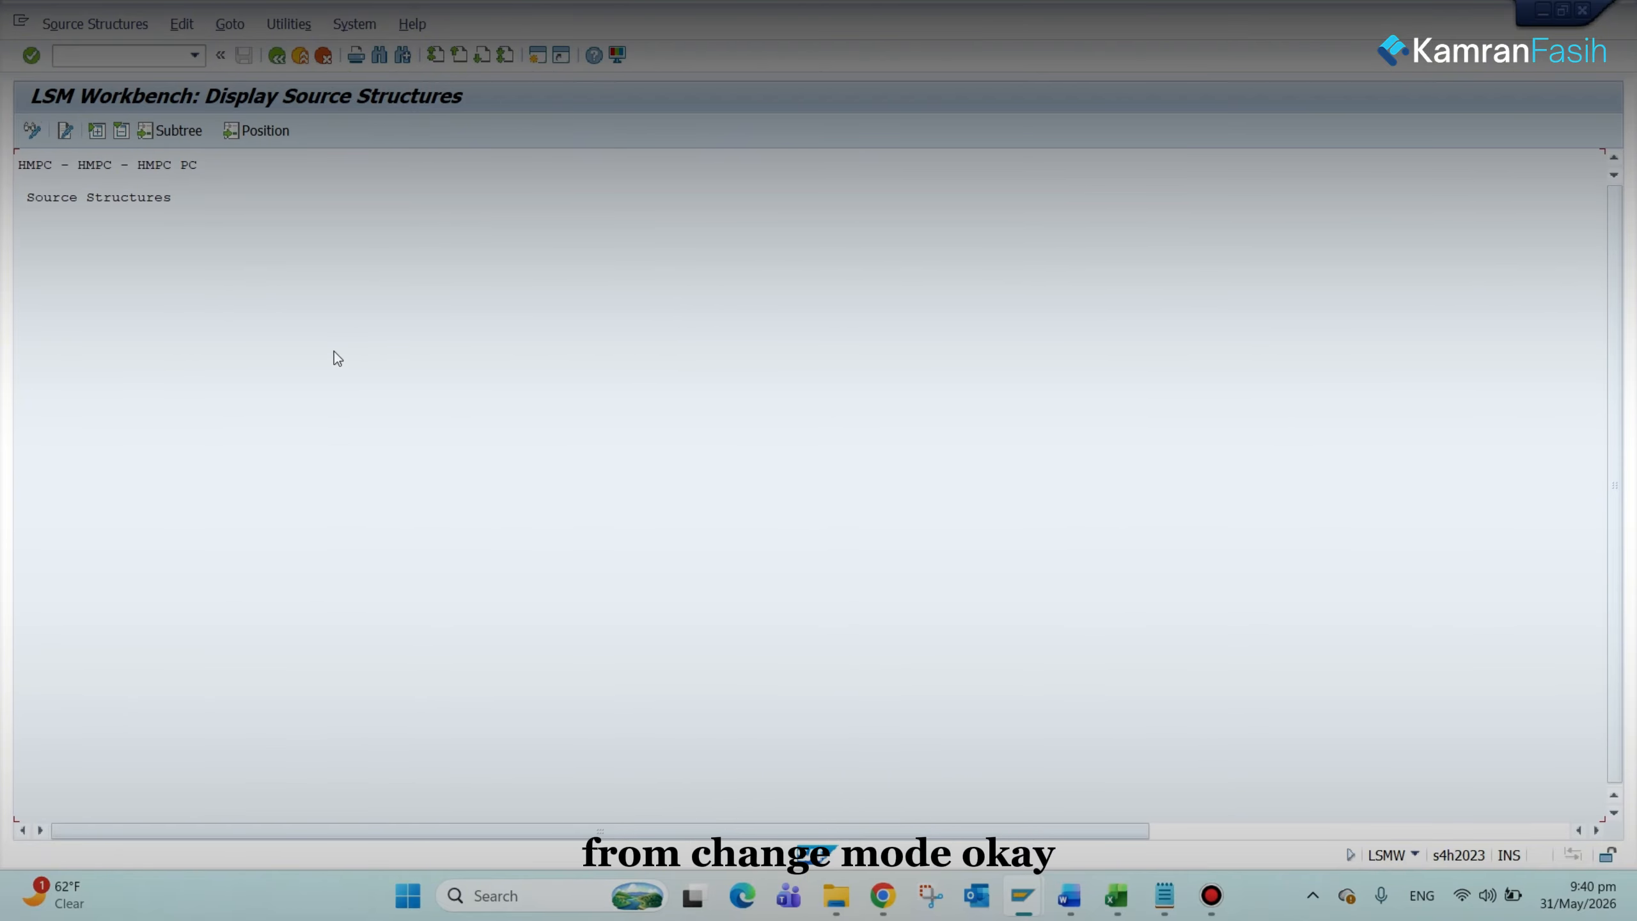
key("ctrl+F1")
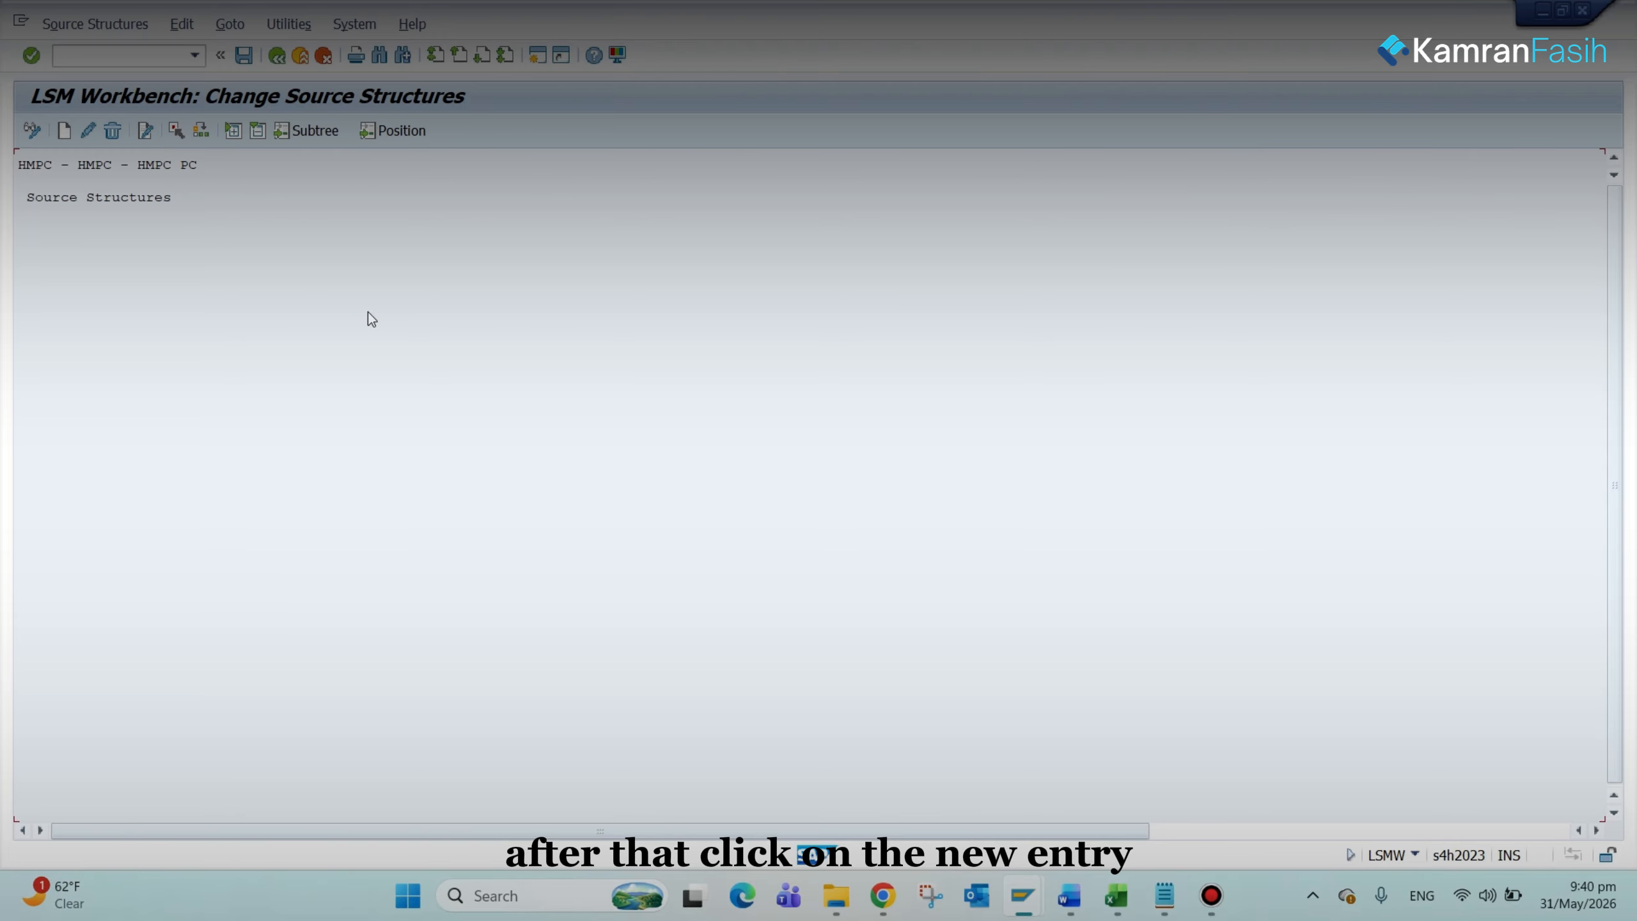
left_click(65, 132)
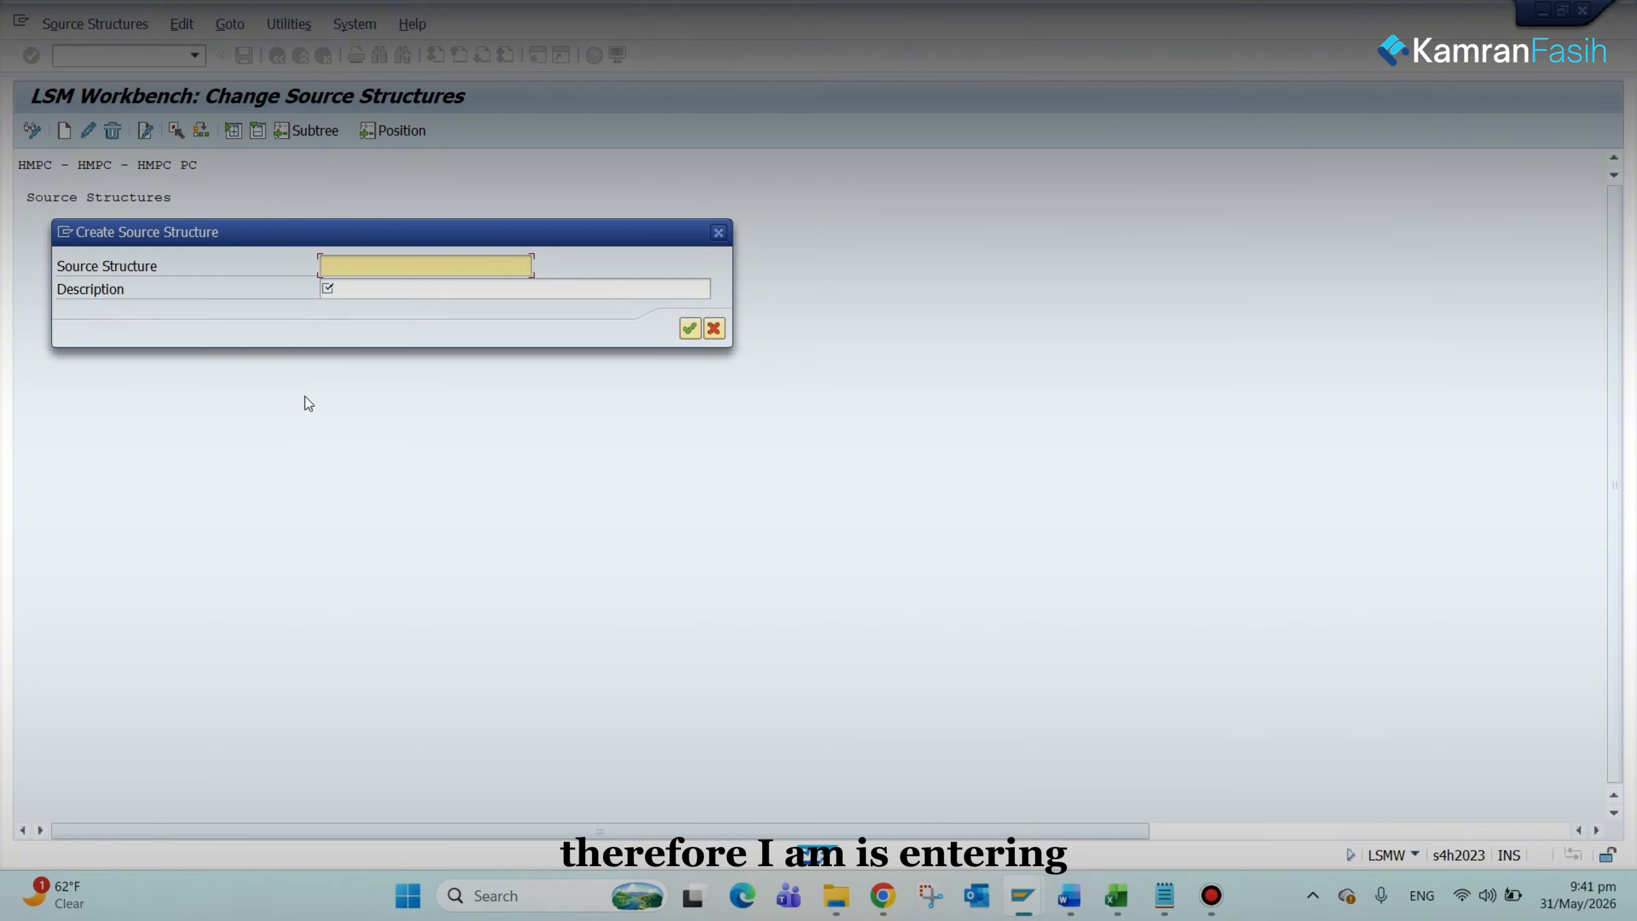
left_click(323, 265)
type("ZHMPC")
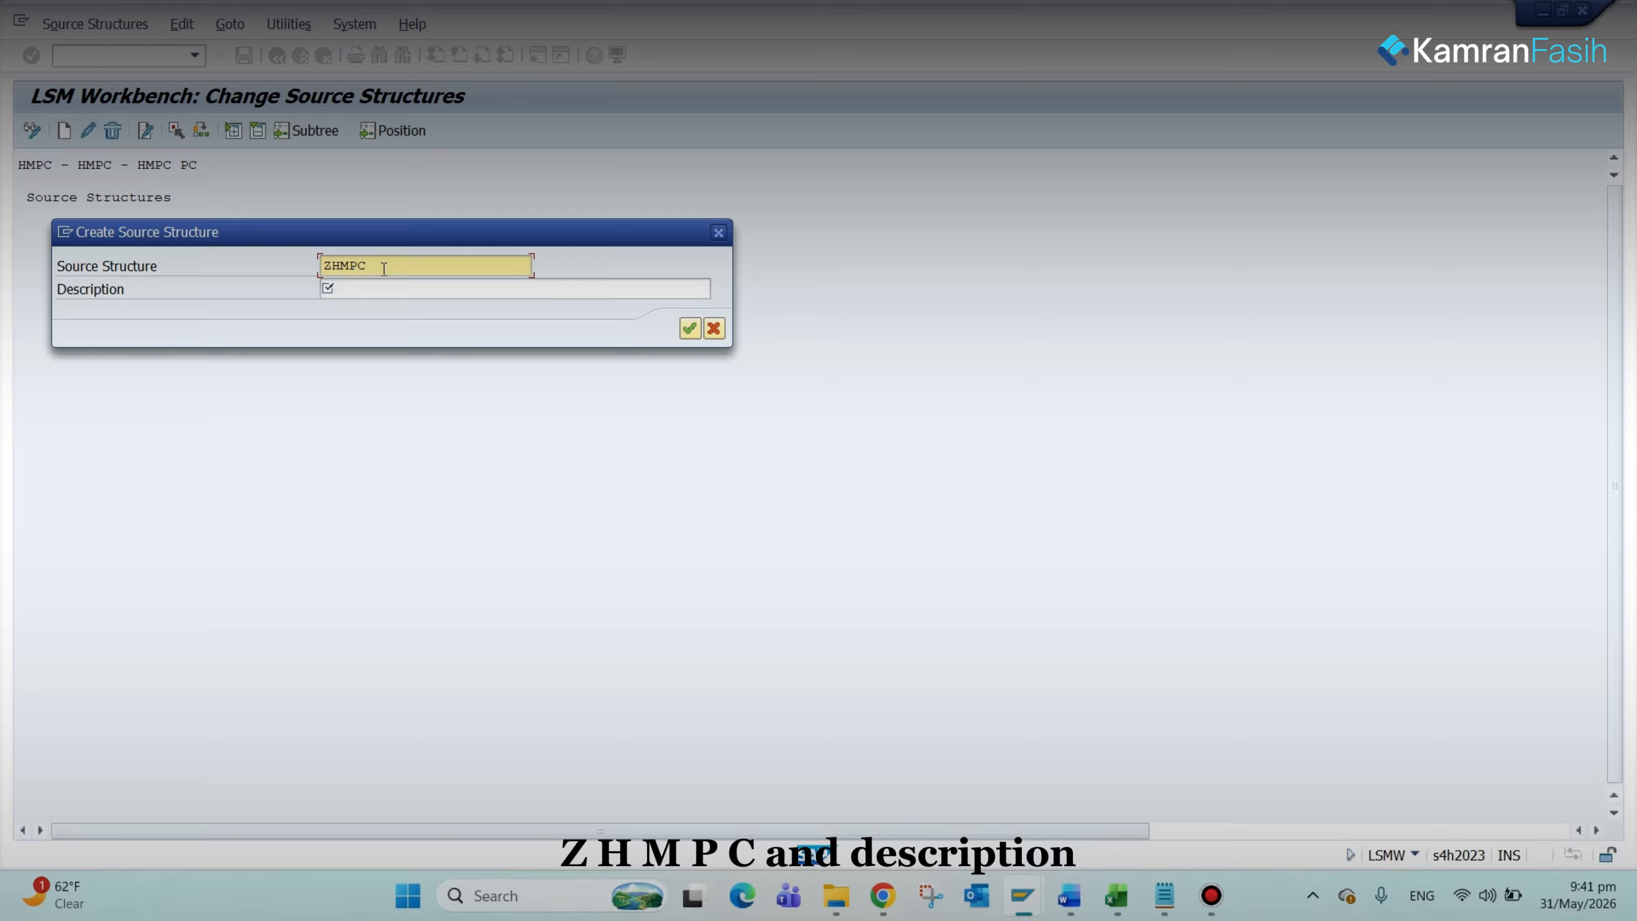
key("Tab")
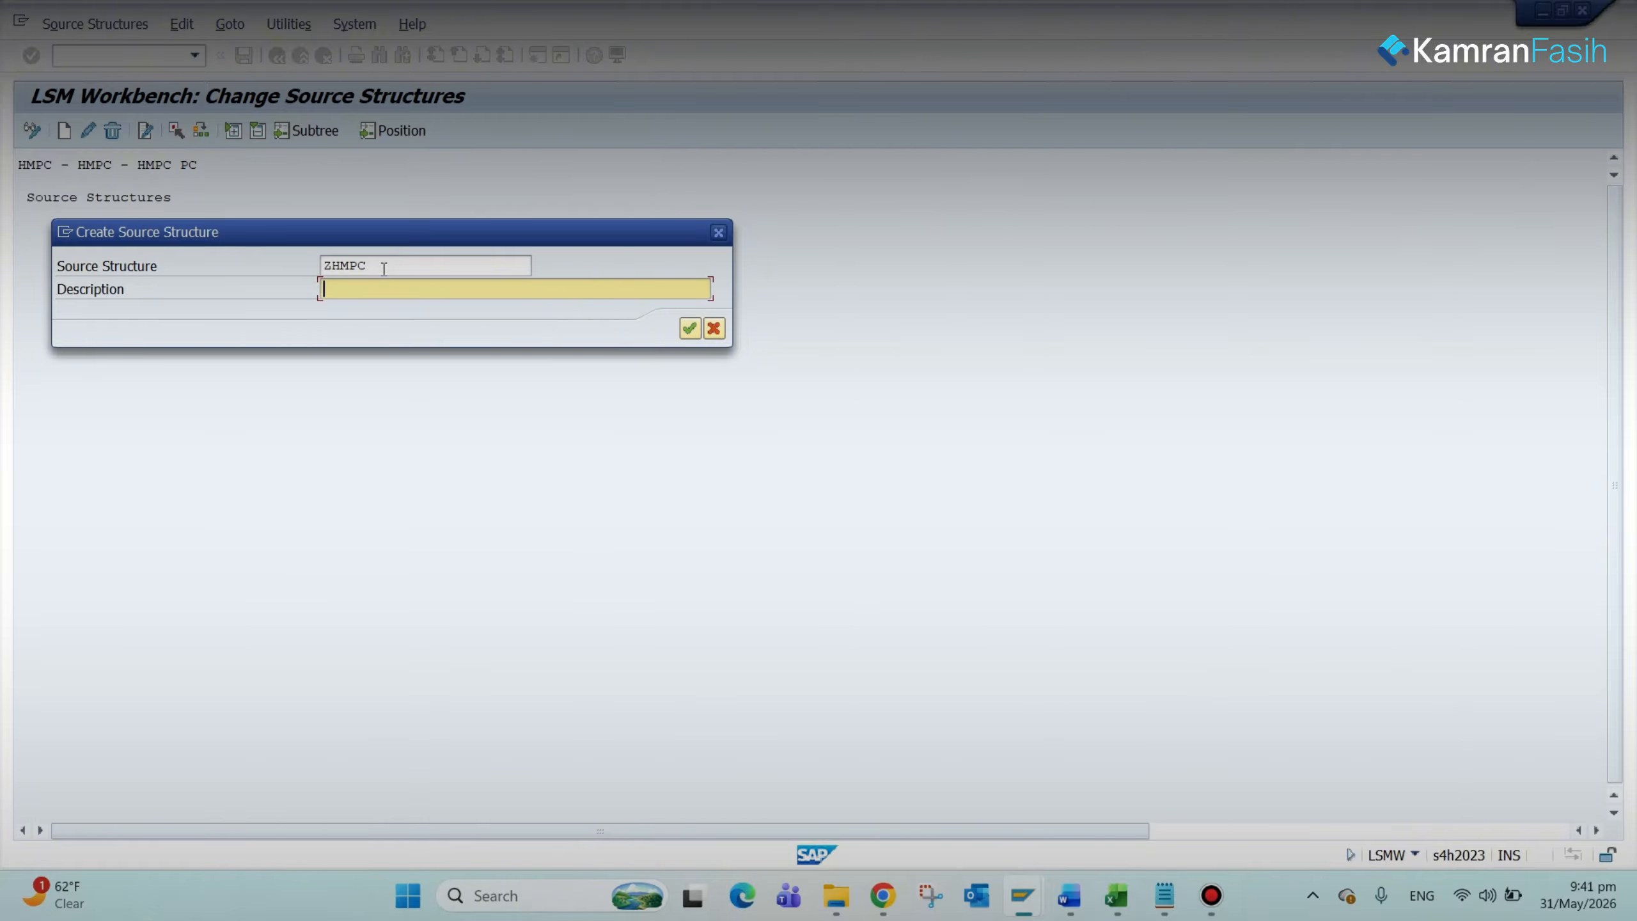
type("Z")
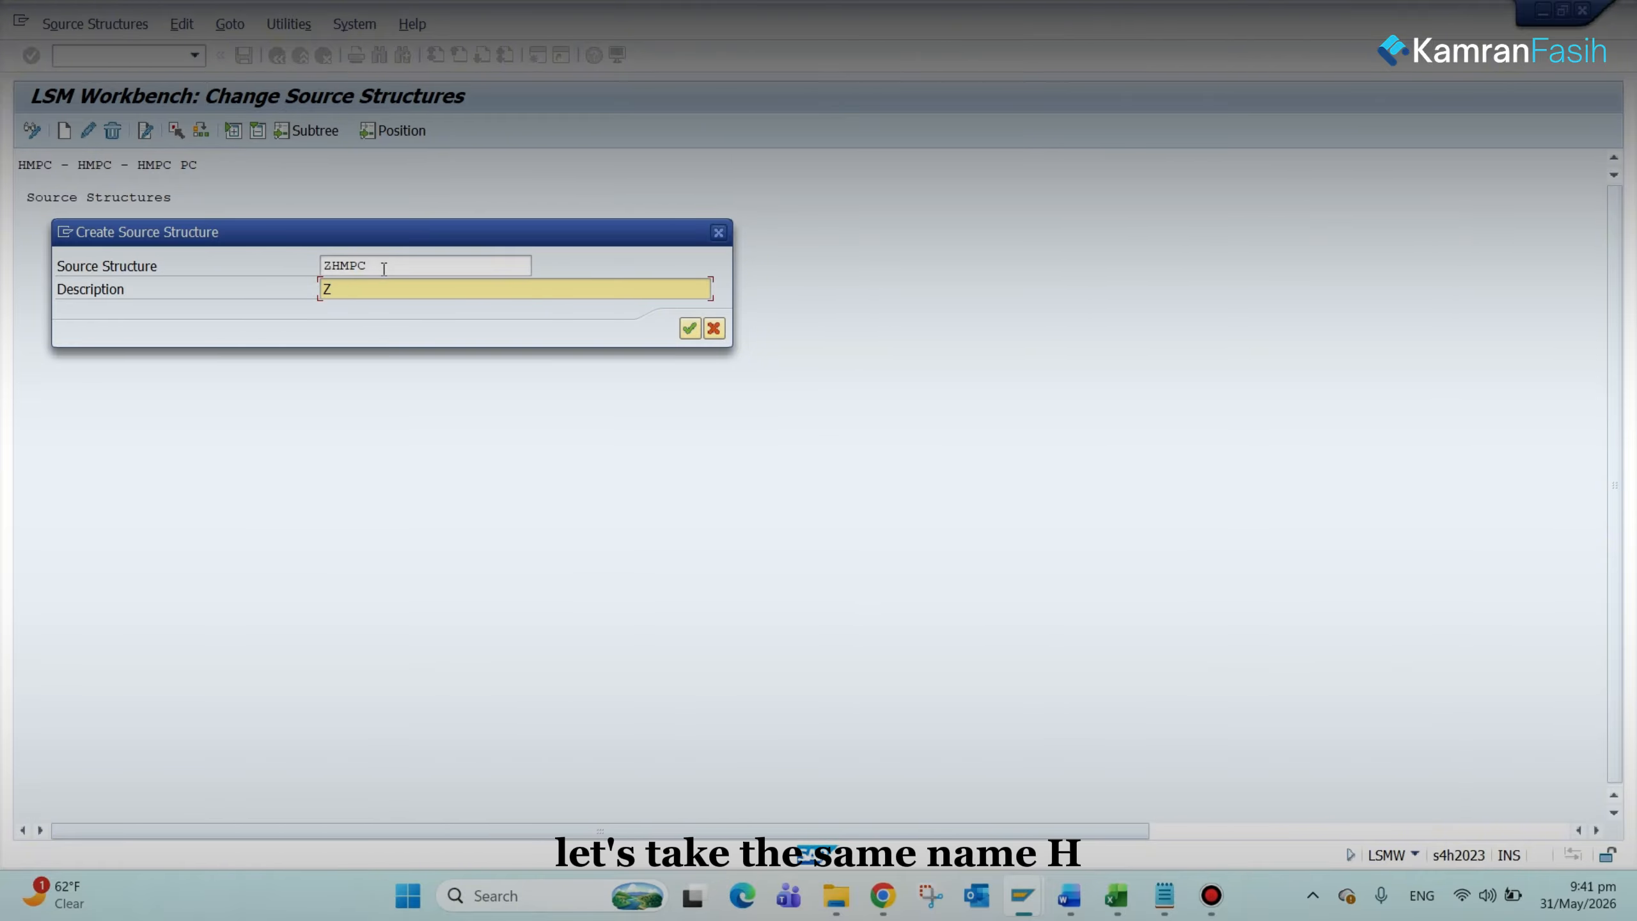
type("HMPC")
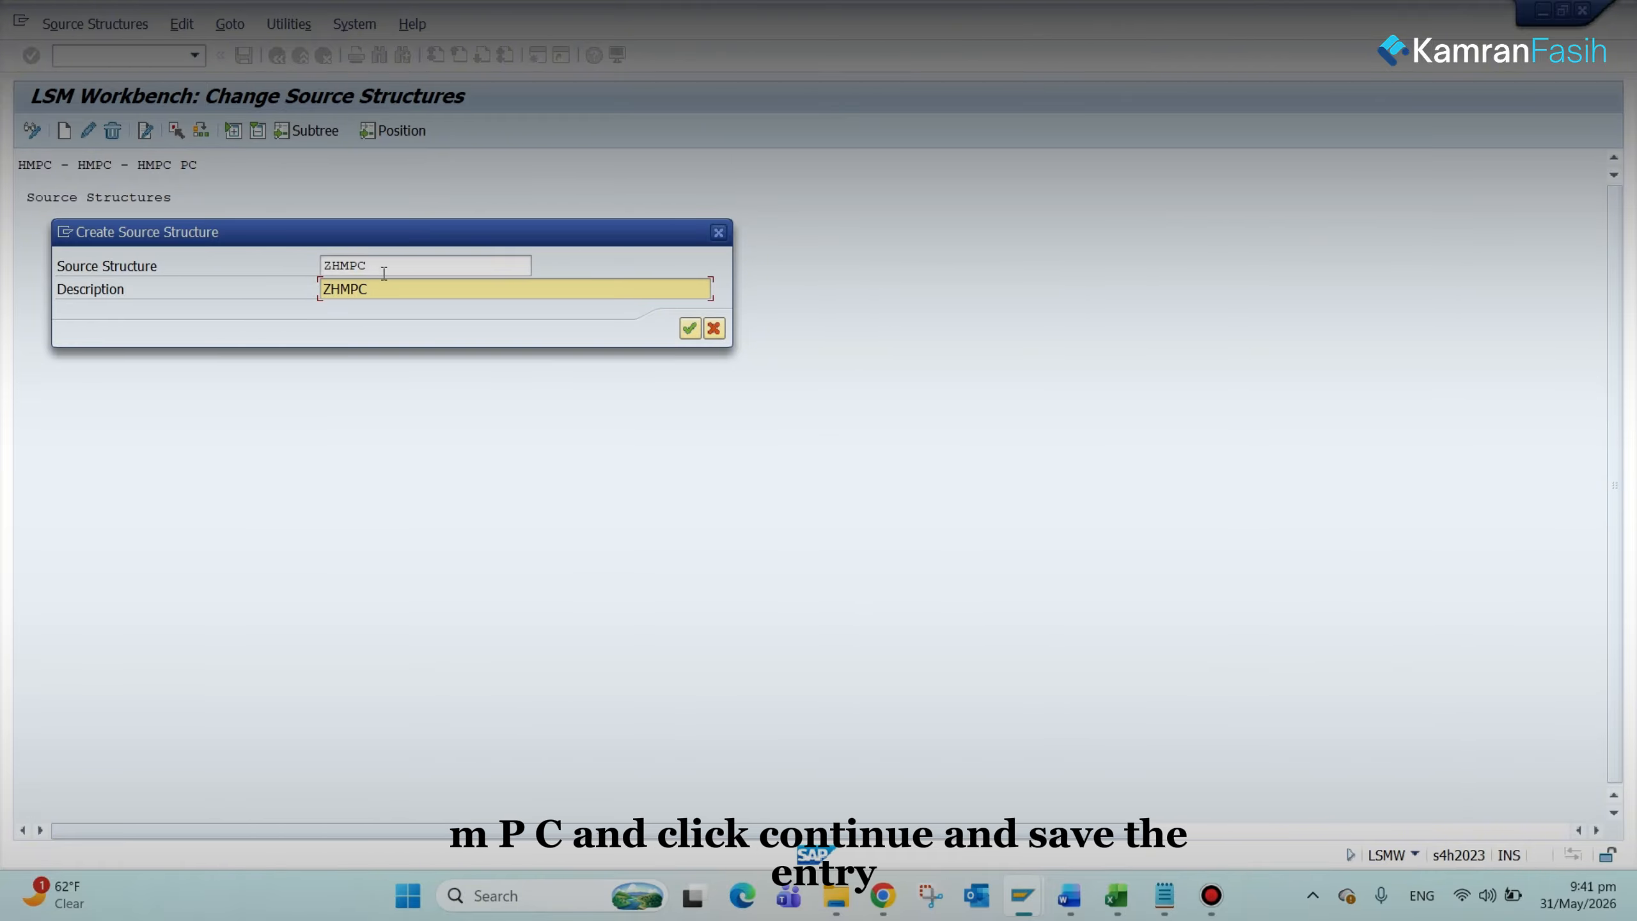
left_click(689, 329)
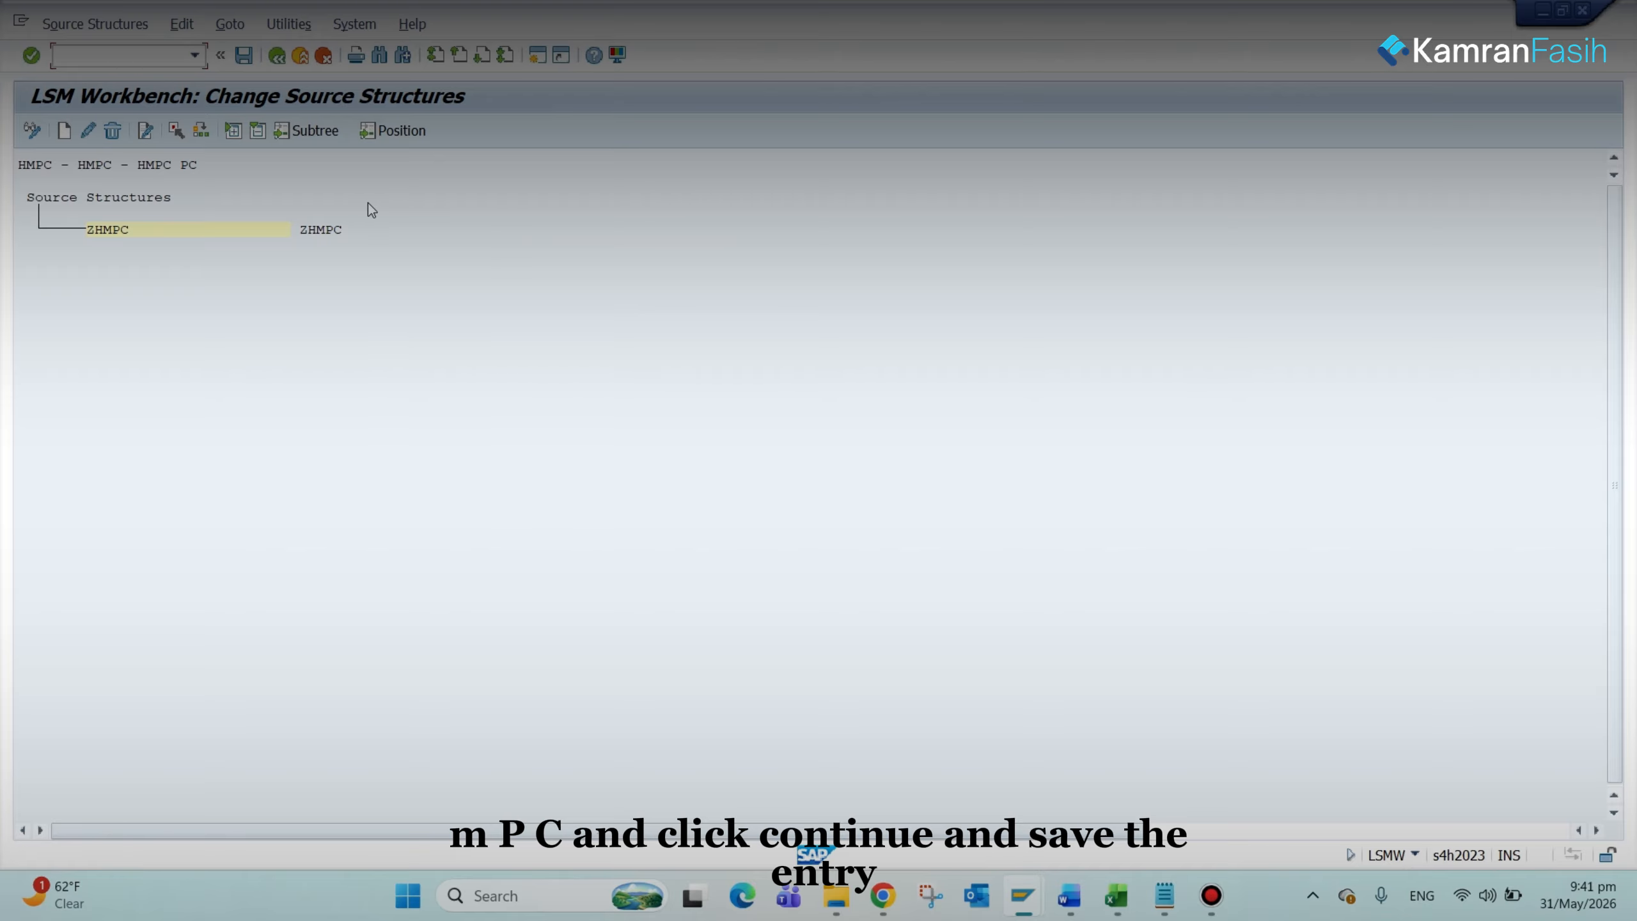
left_click(243, 55)
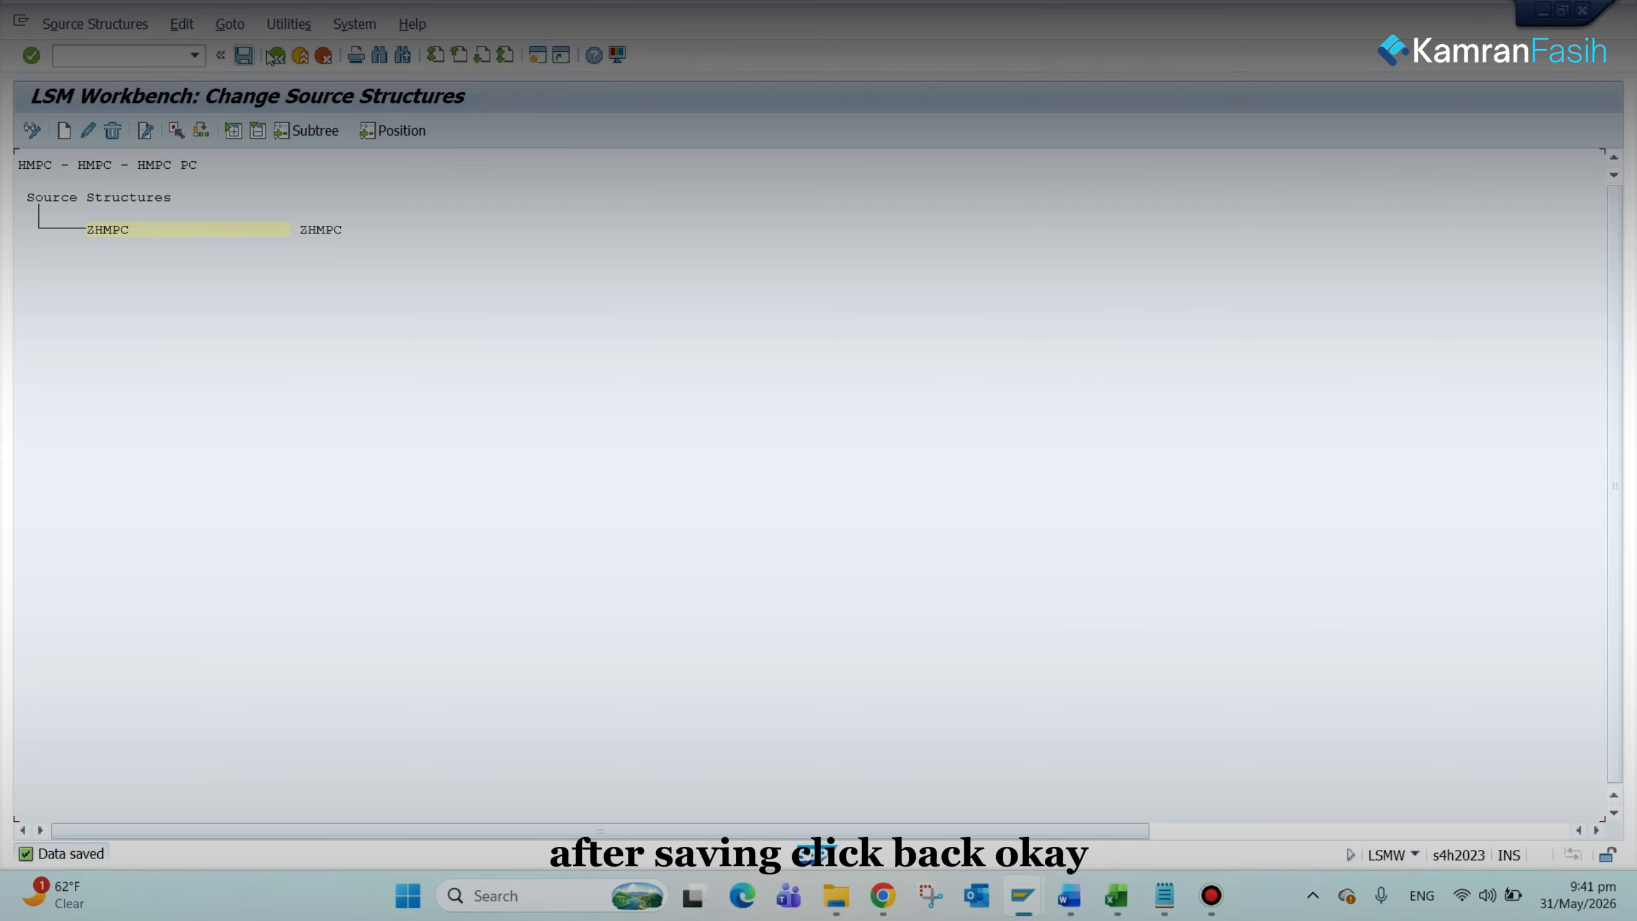
left_click(276, 55)
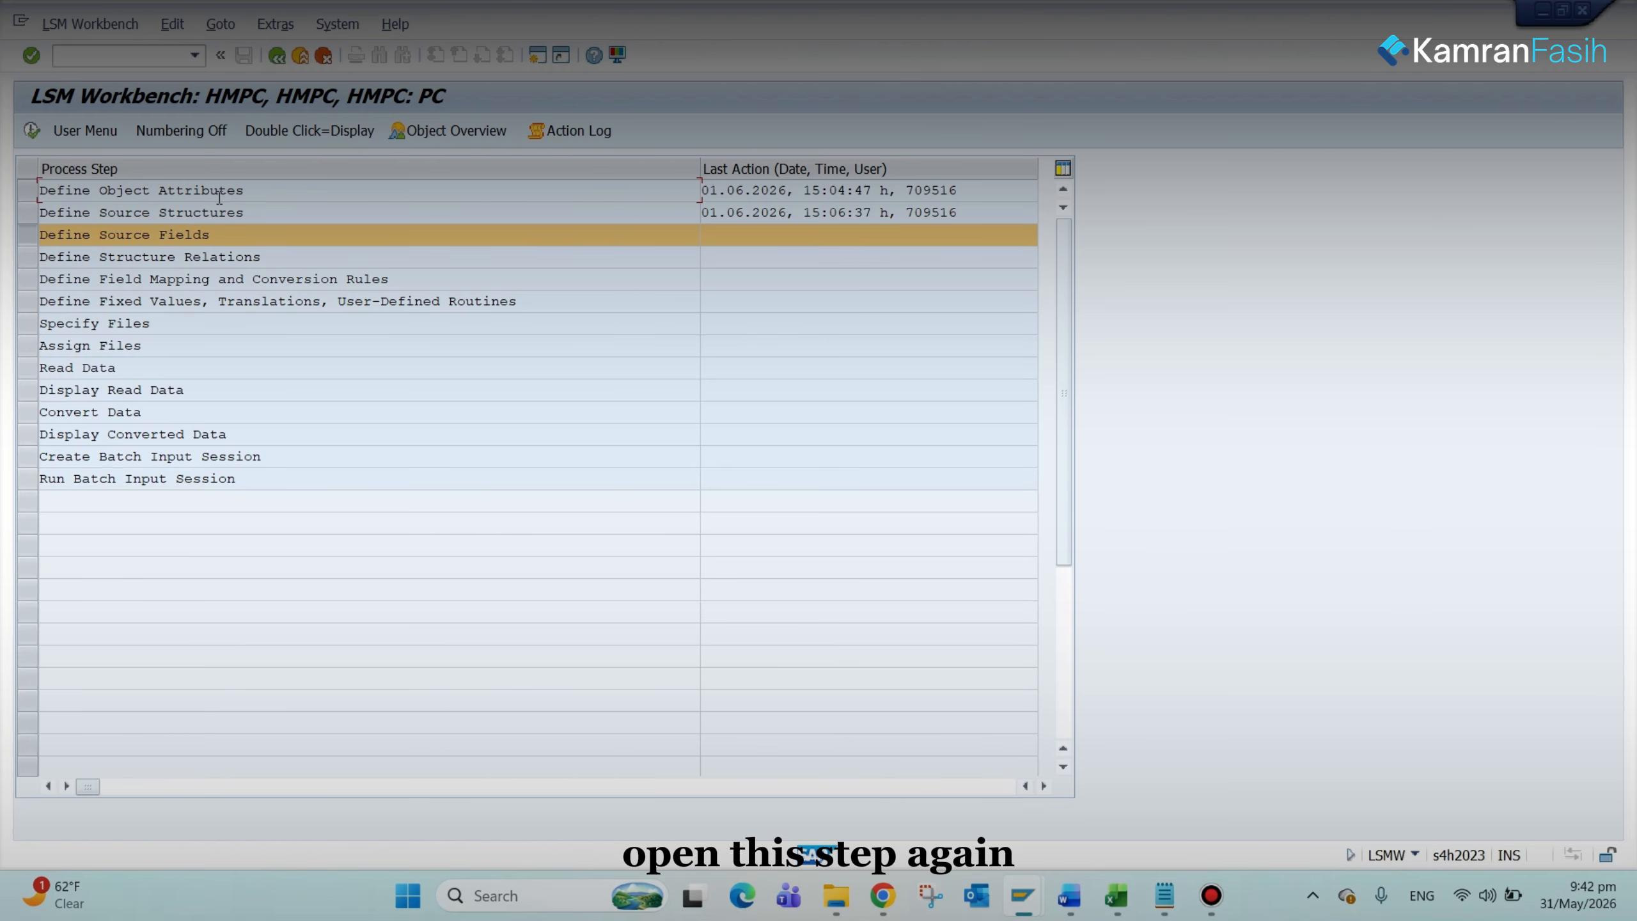
Step: Open Define Source Fields in change mode and display the table maintenance for structure ZHMPC
left_click(32, 132)
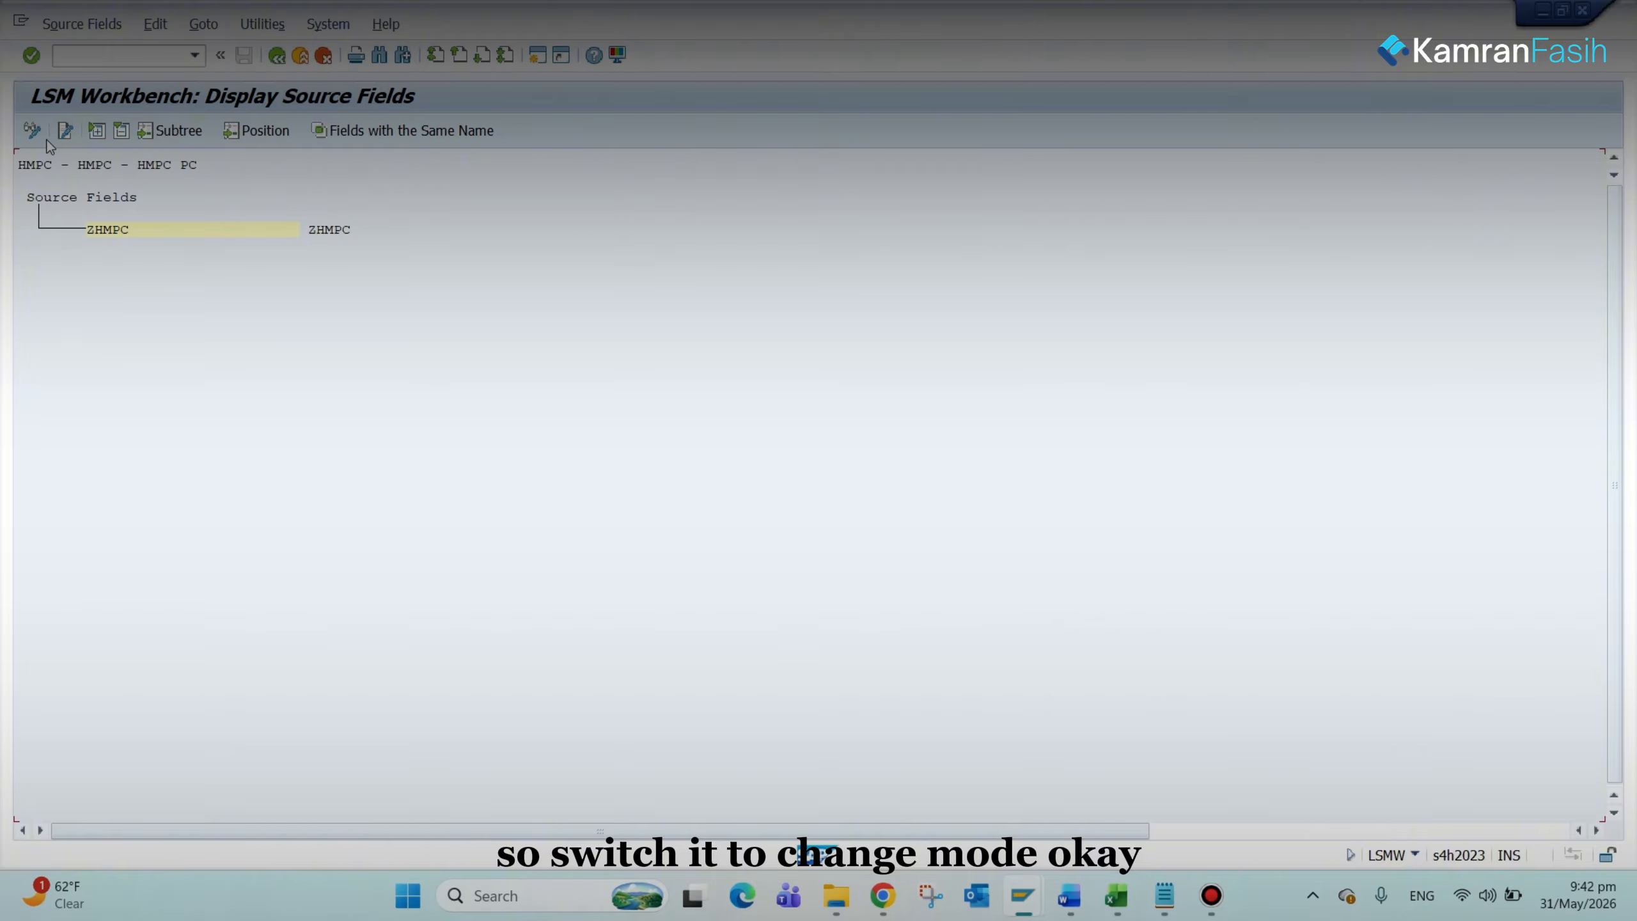
left_click(31, 131)
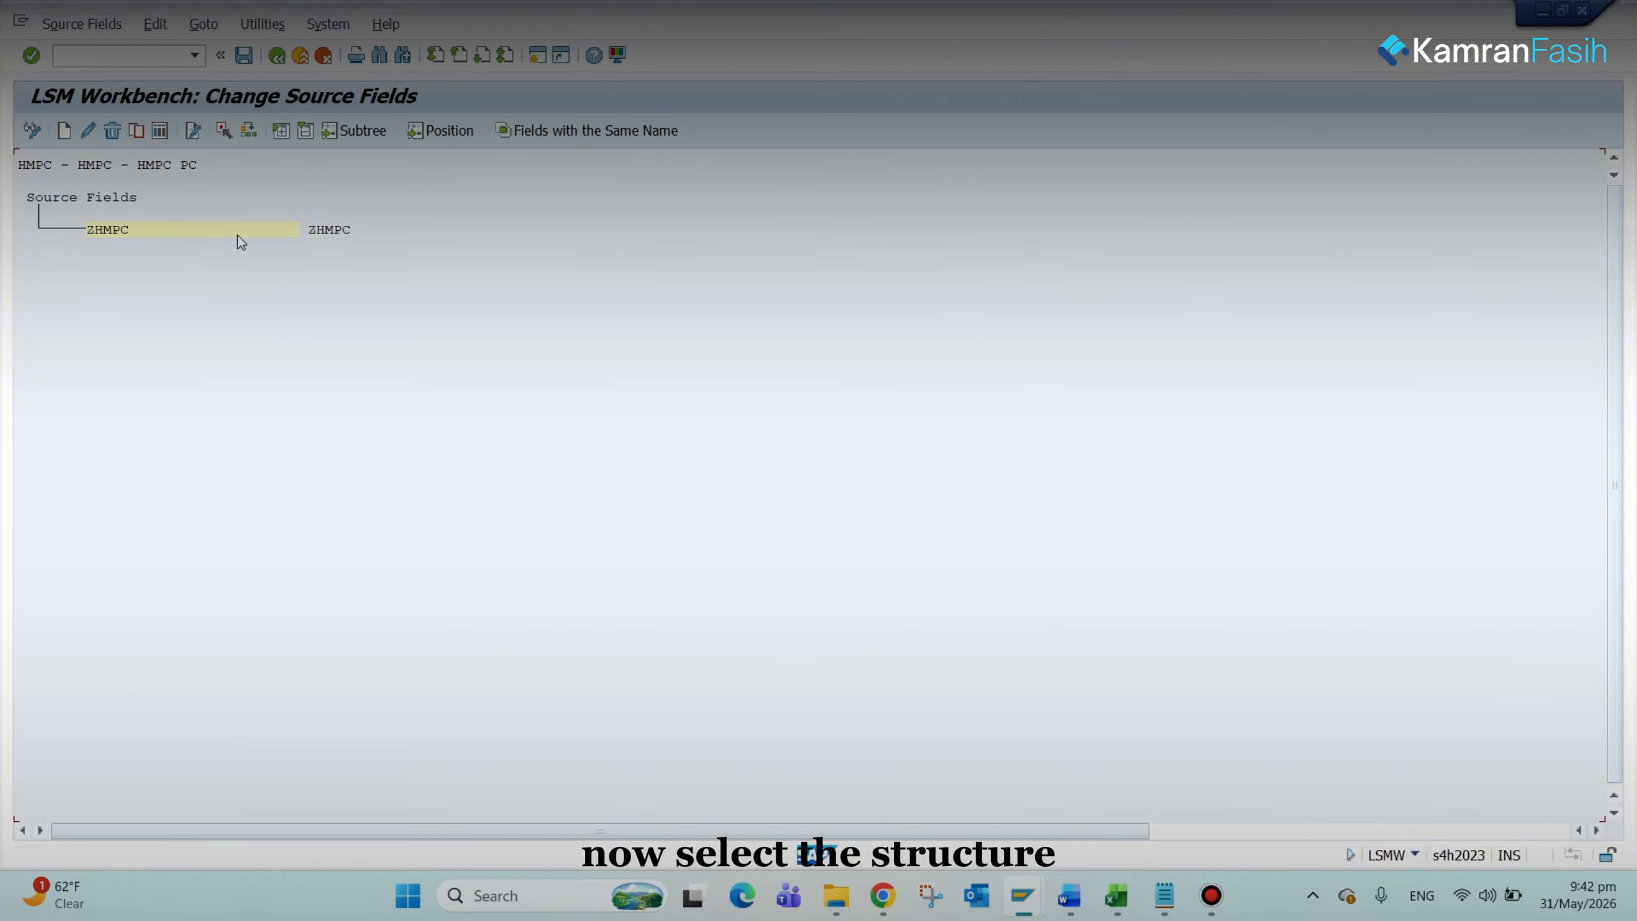
left_click(283, 234)
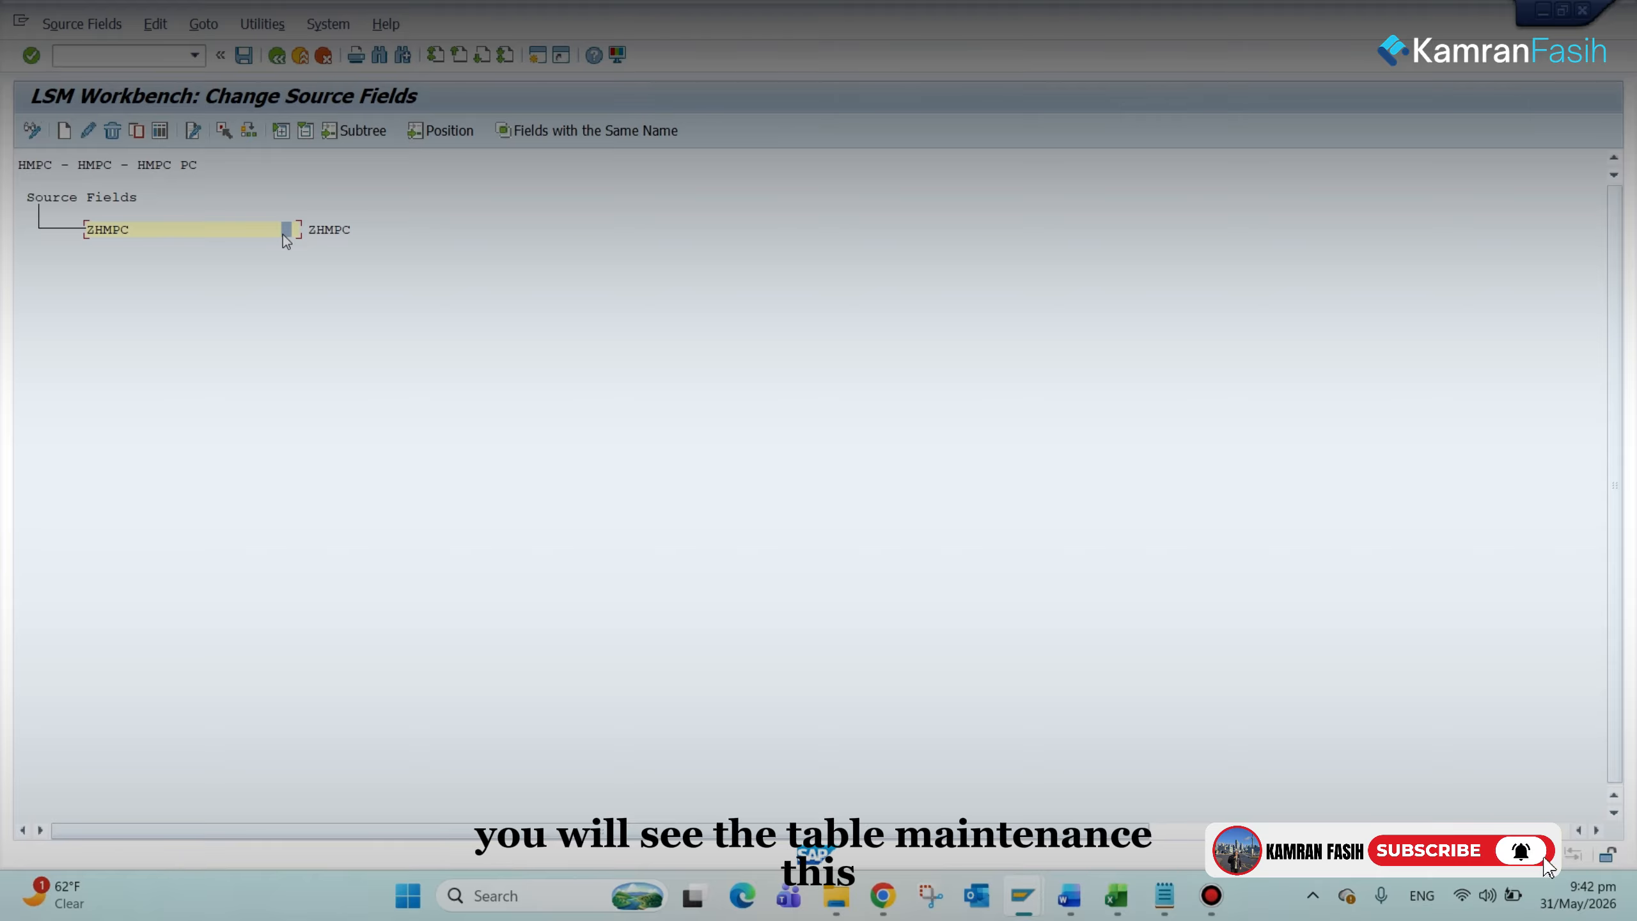
left_click(159, 131)
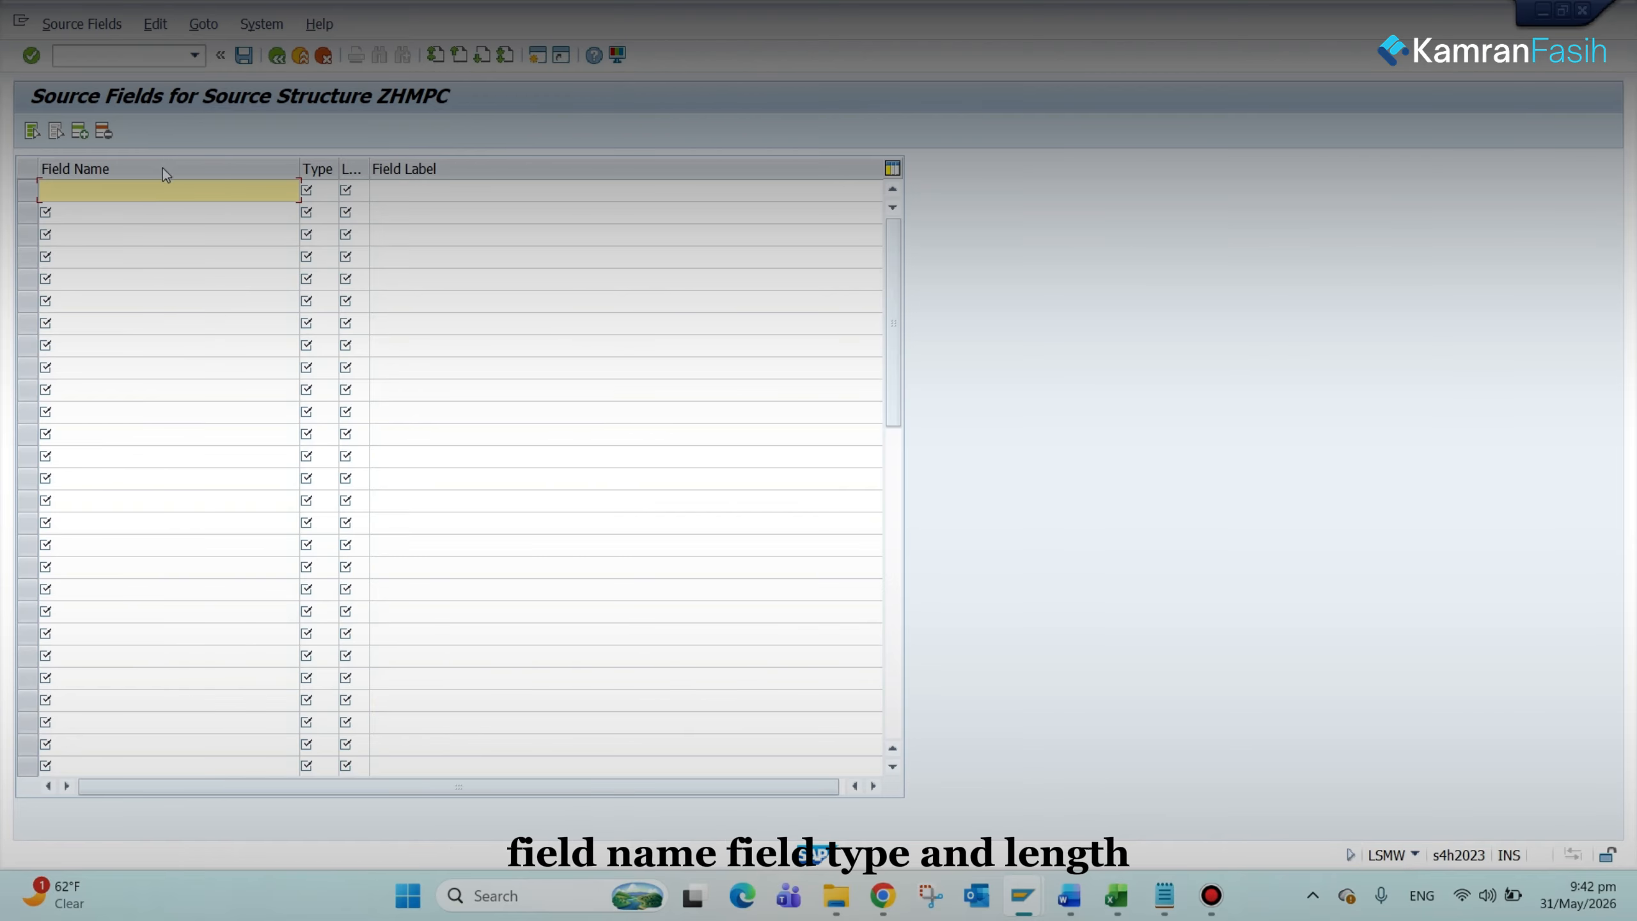
left_click_drag(345, 169, 454, 168)
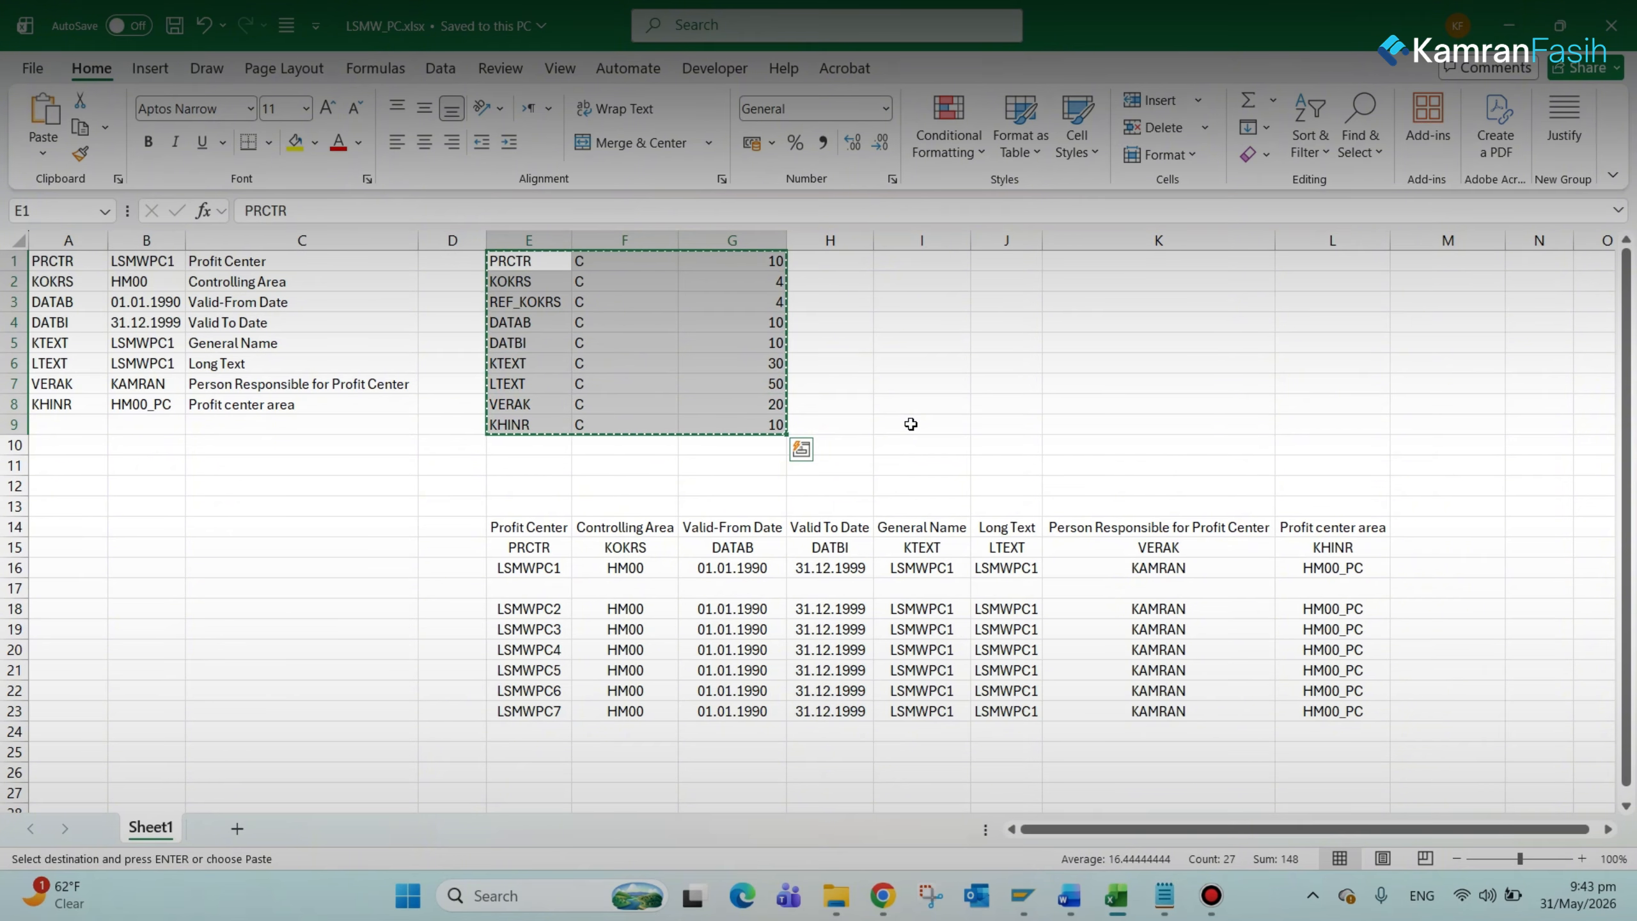
Step: Copy the source field names, types and lengths from PRCTR to KHINR in cells E1:G8
left_click_drag(529, 260, 843, 325)
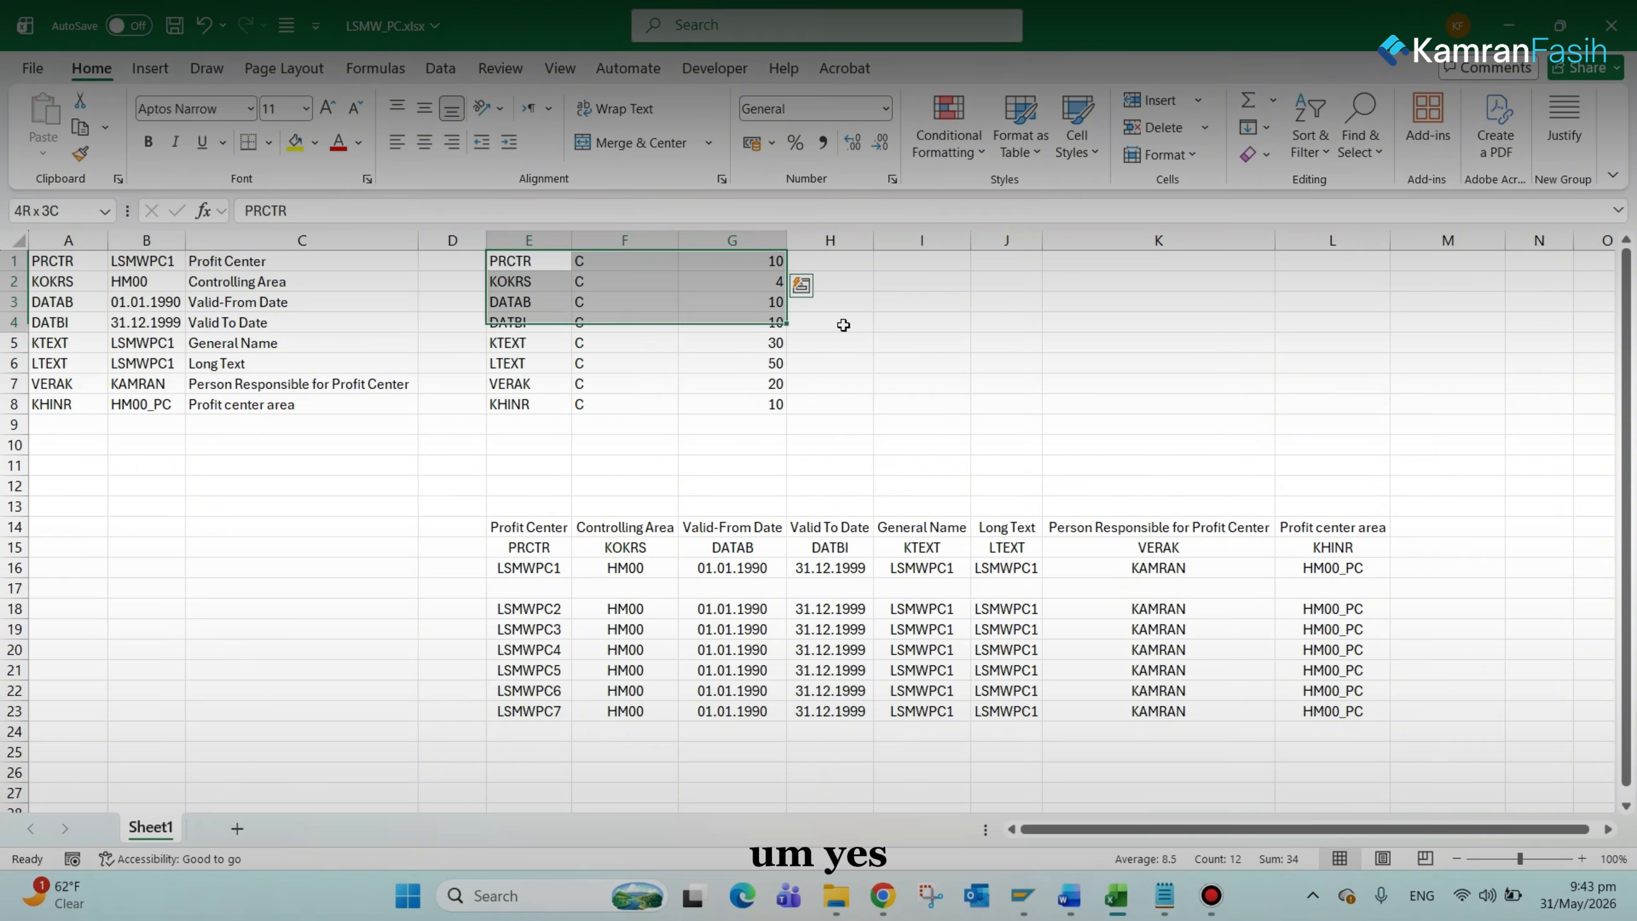
key("shift+Down")
key("shift+Down")
key("shift+Down")
key("shift+Down")
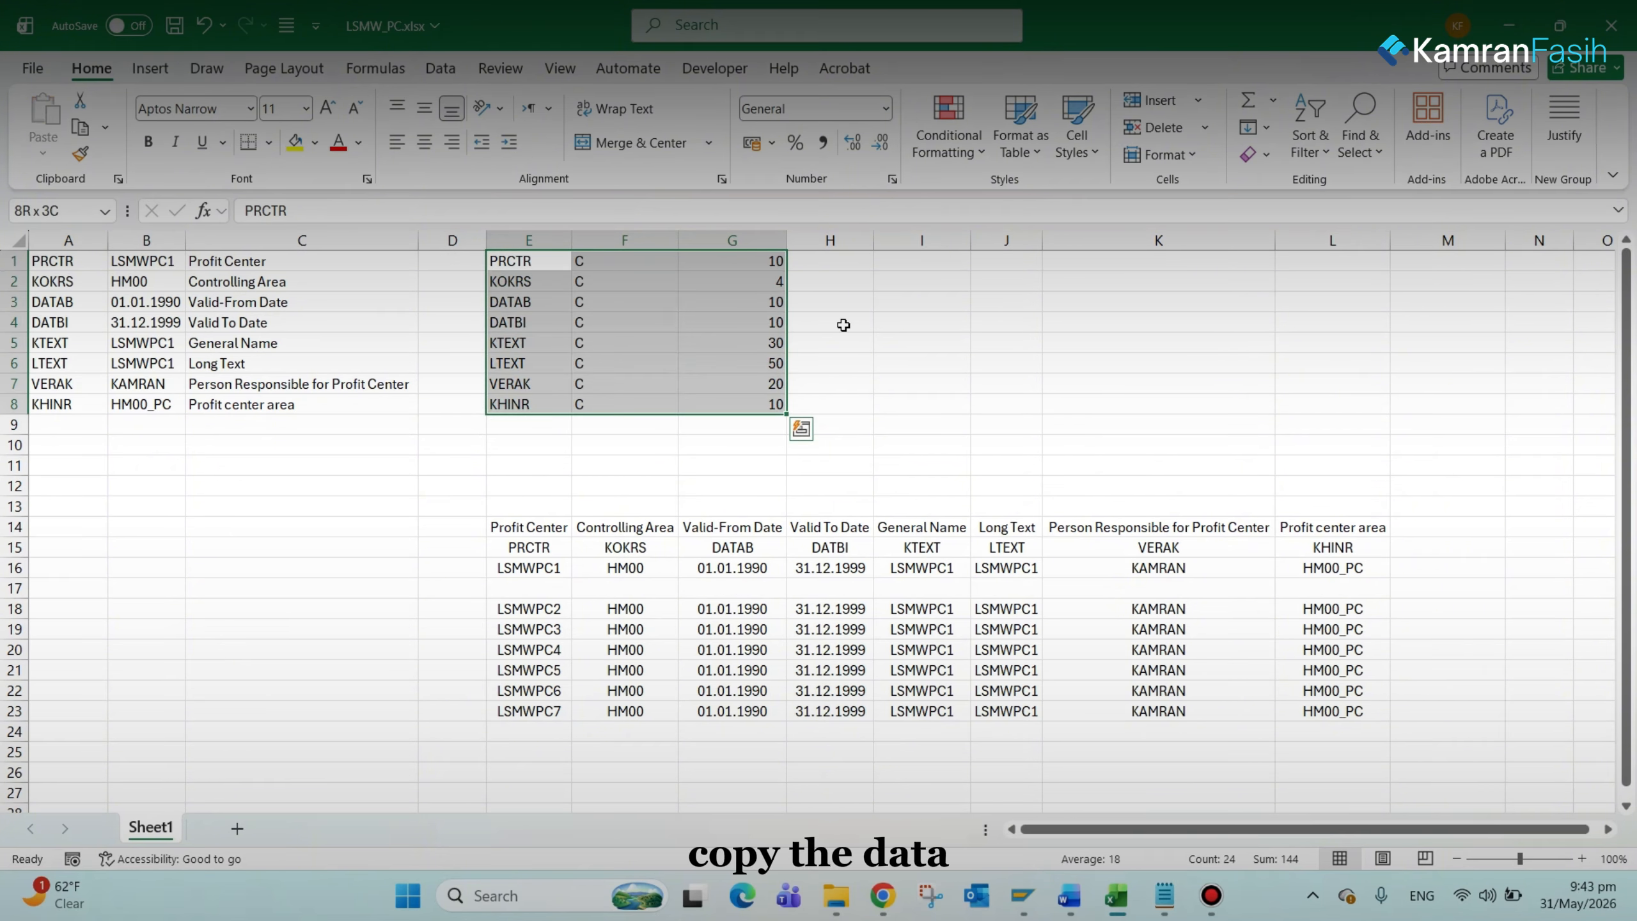
key("ctrl+c")
Step: Switch to SAP, paste the copied field list into the source fields table of ZHMPC, save it, and return to the process steps
key("alt+Tab")
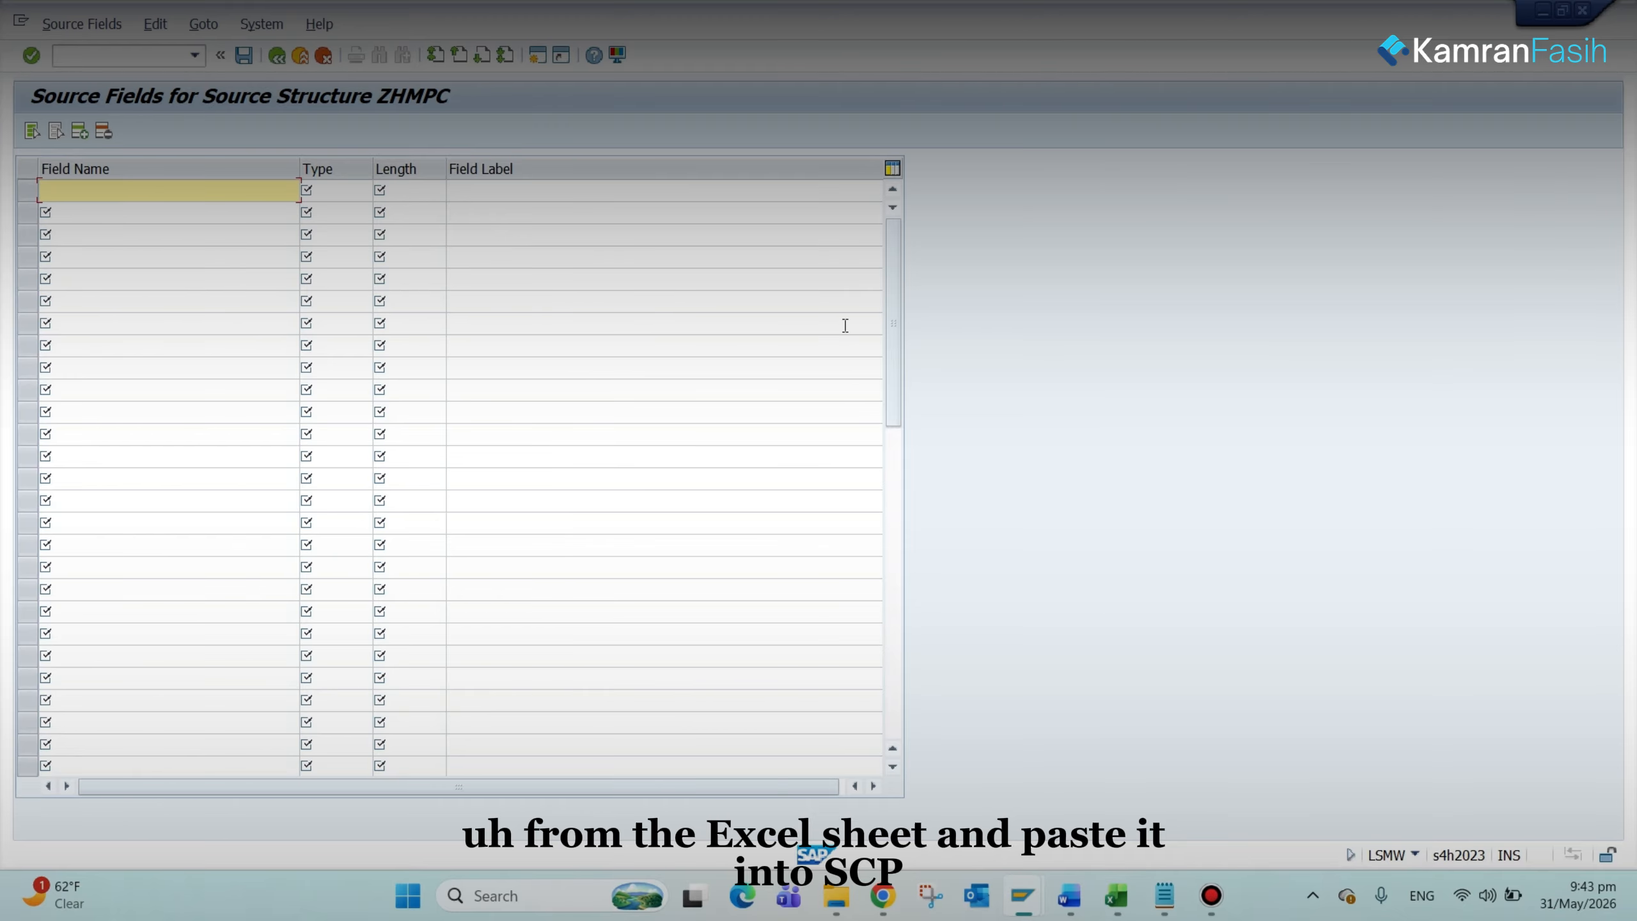
key("ctrl+v")
key("Return")
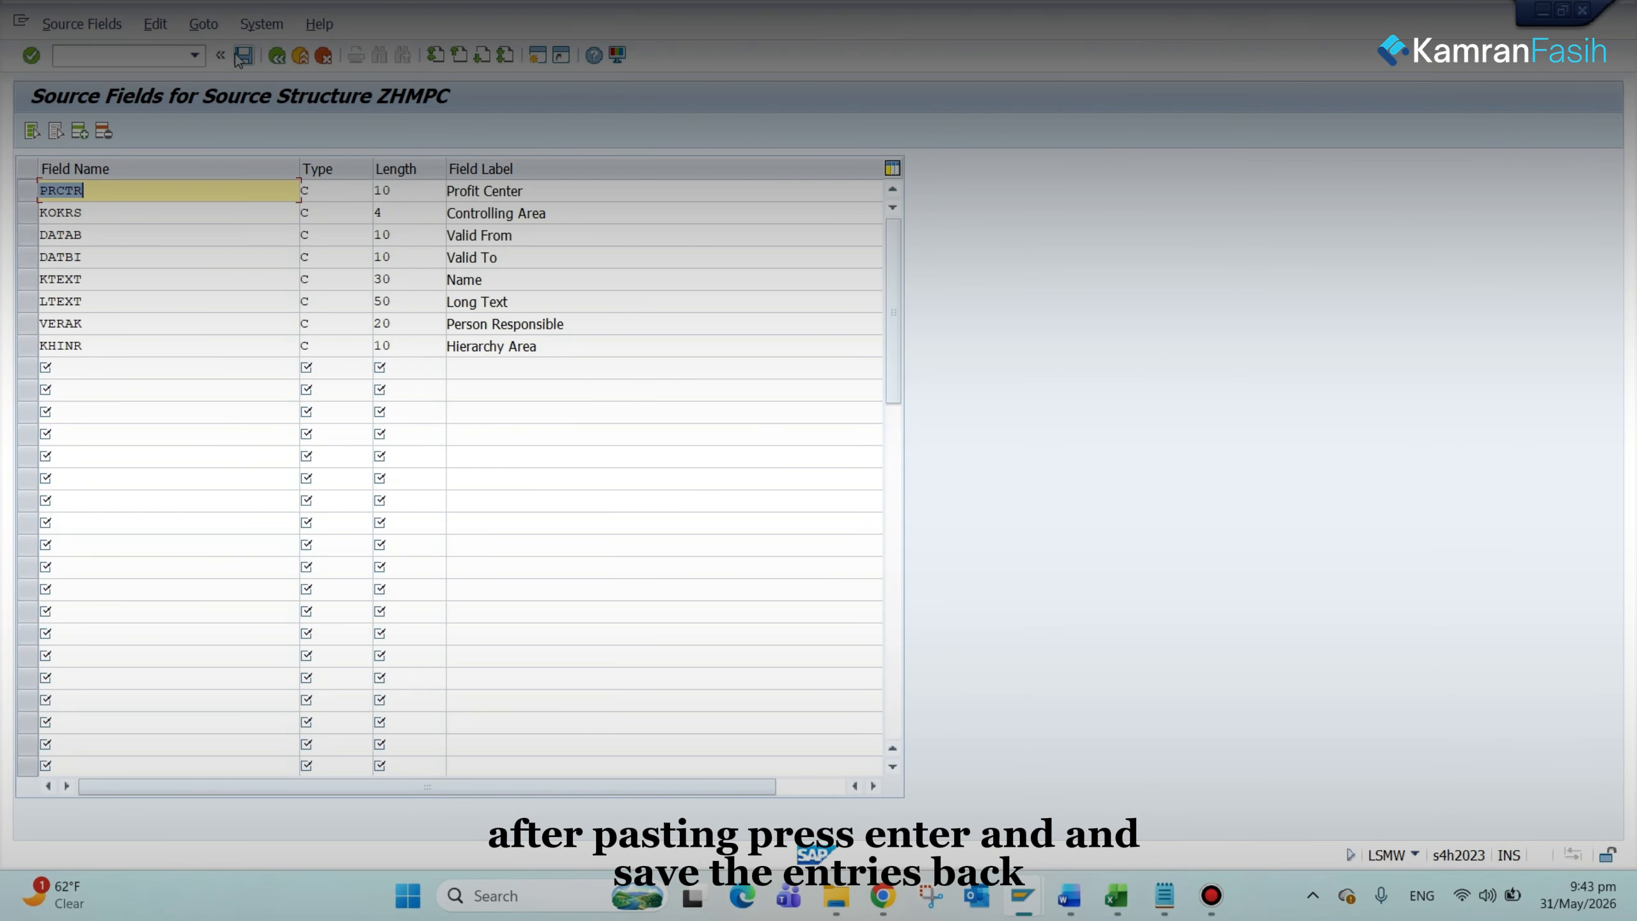
left_click(277, 57)
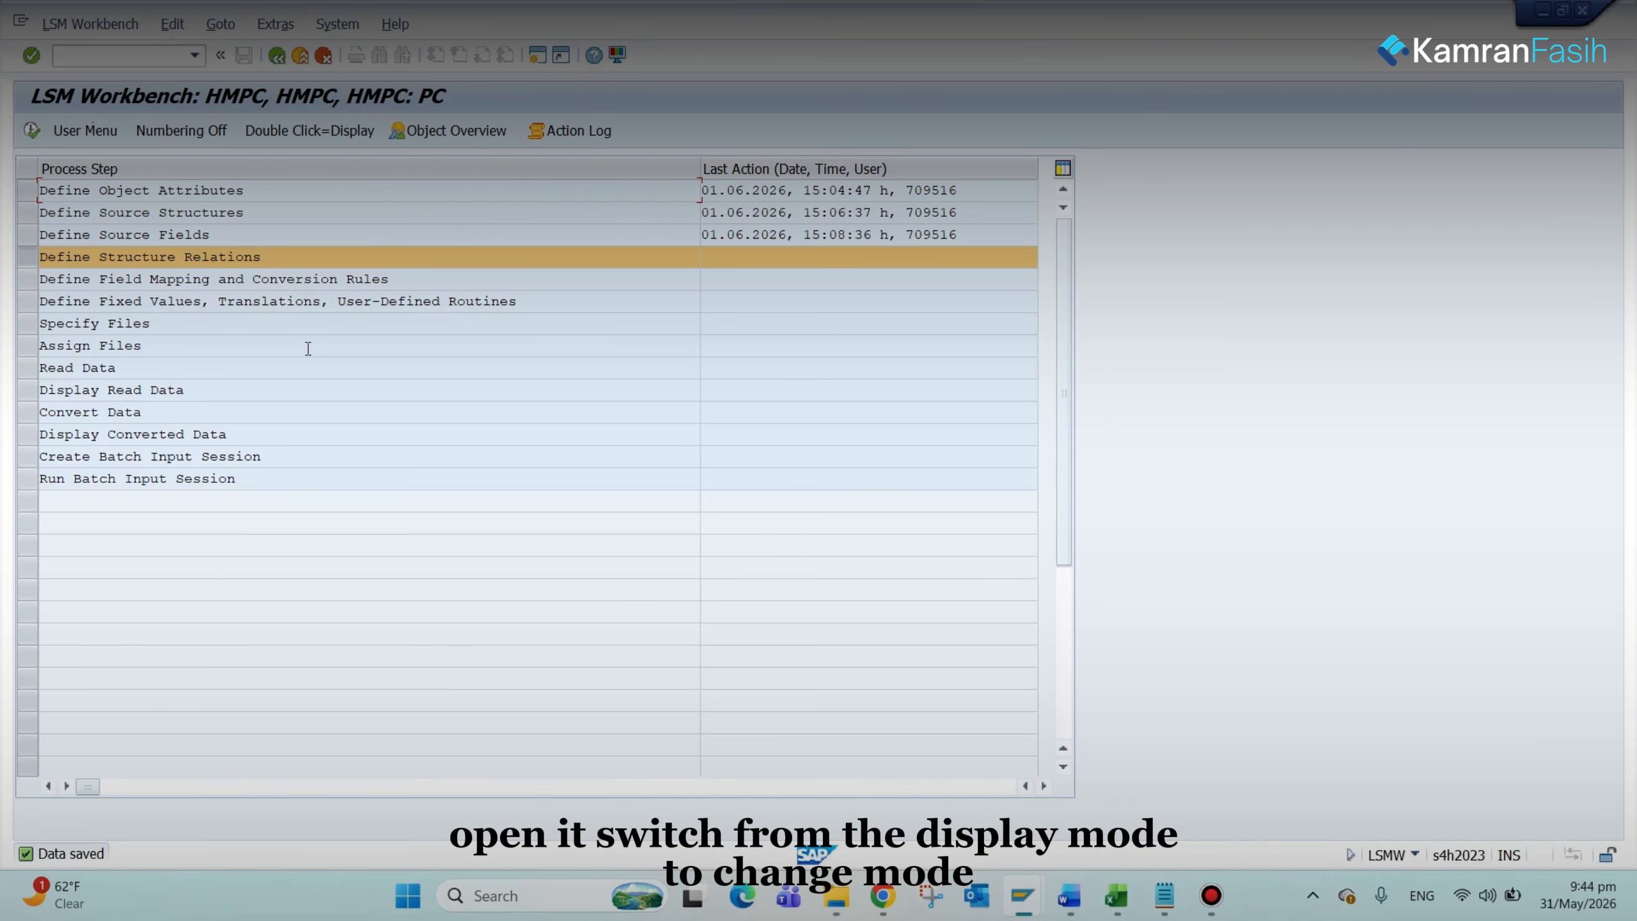
Step: Open Define Structure Relations in change mode, save the relation between HMPC and ZHMPC, and return to the process steps
key("F8")
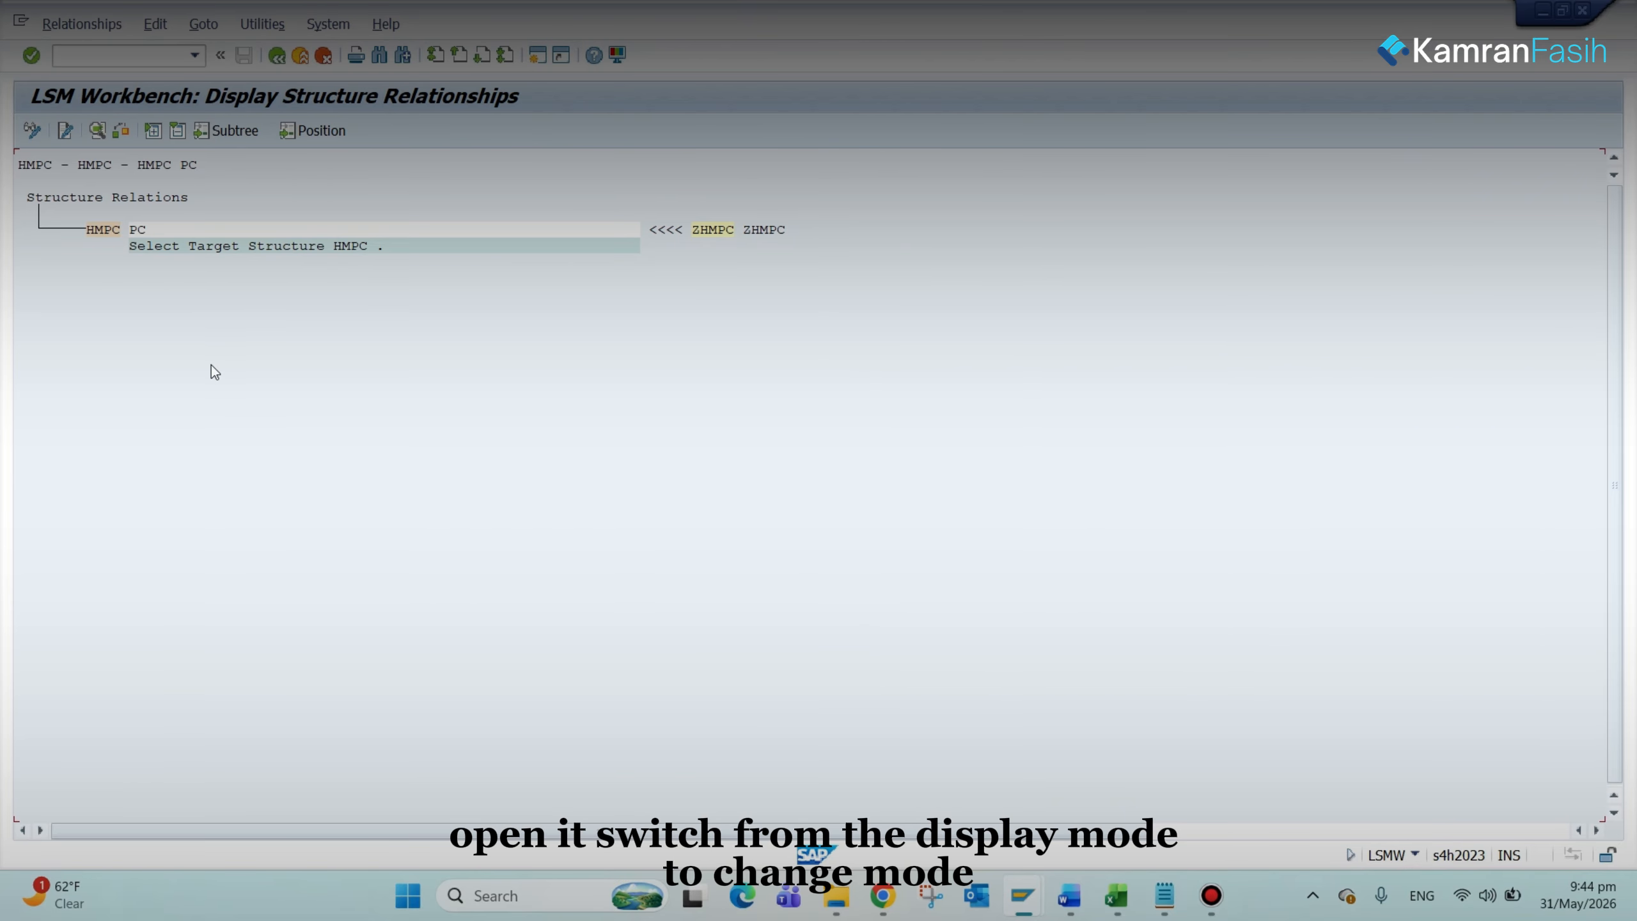
left_click(29, 132)
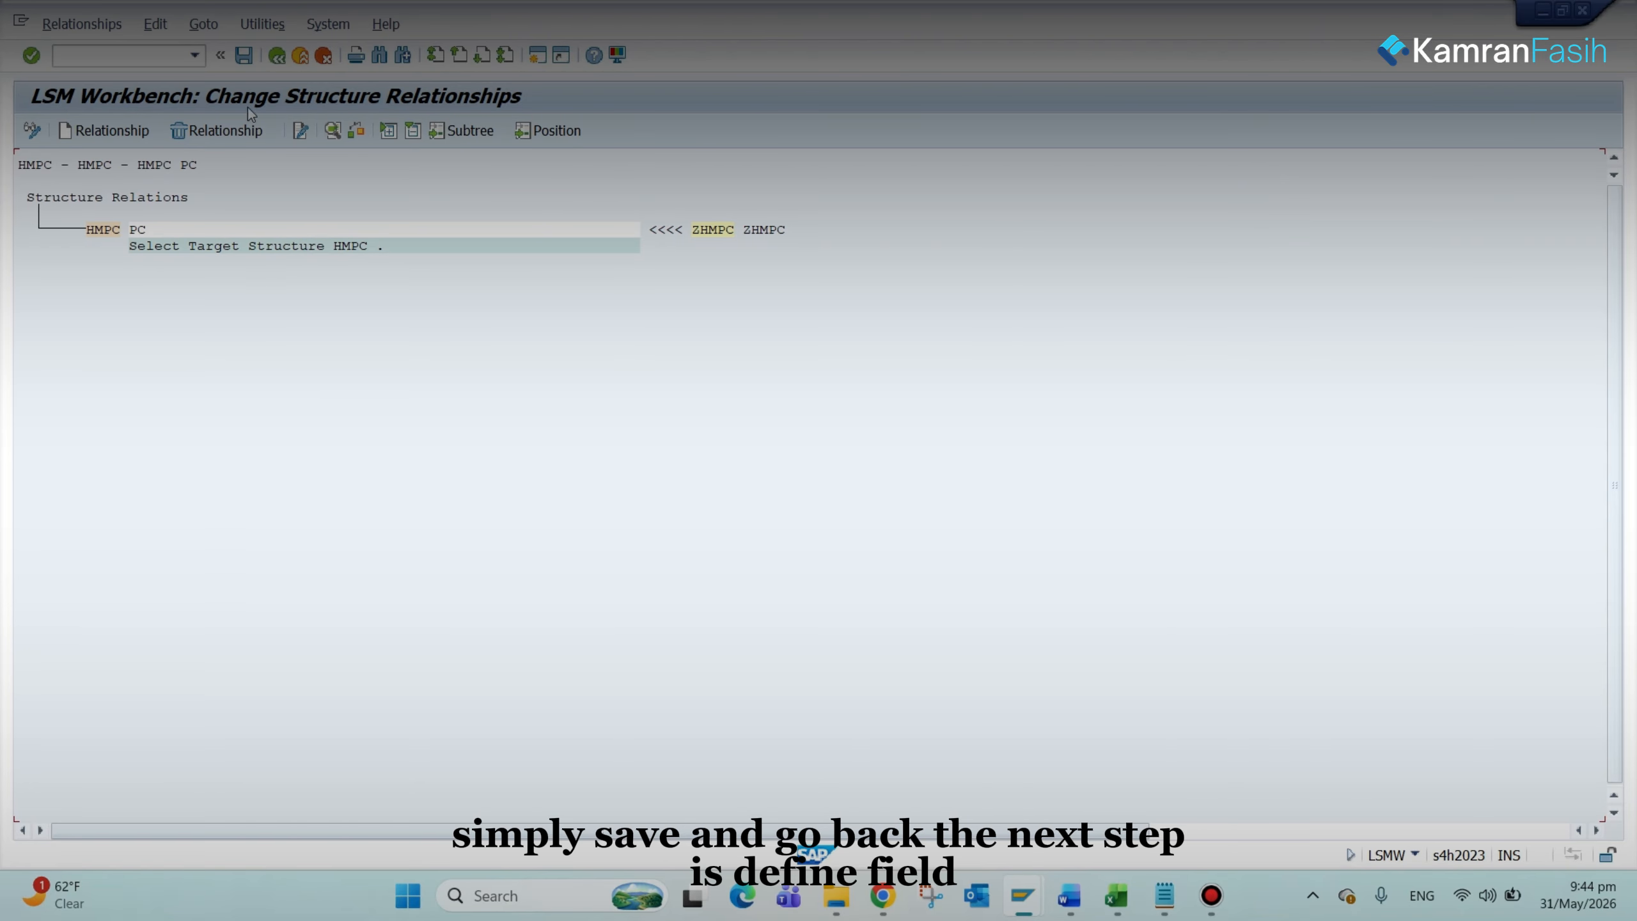
left_click(247, 63)
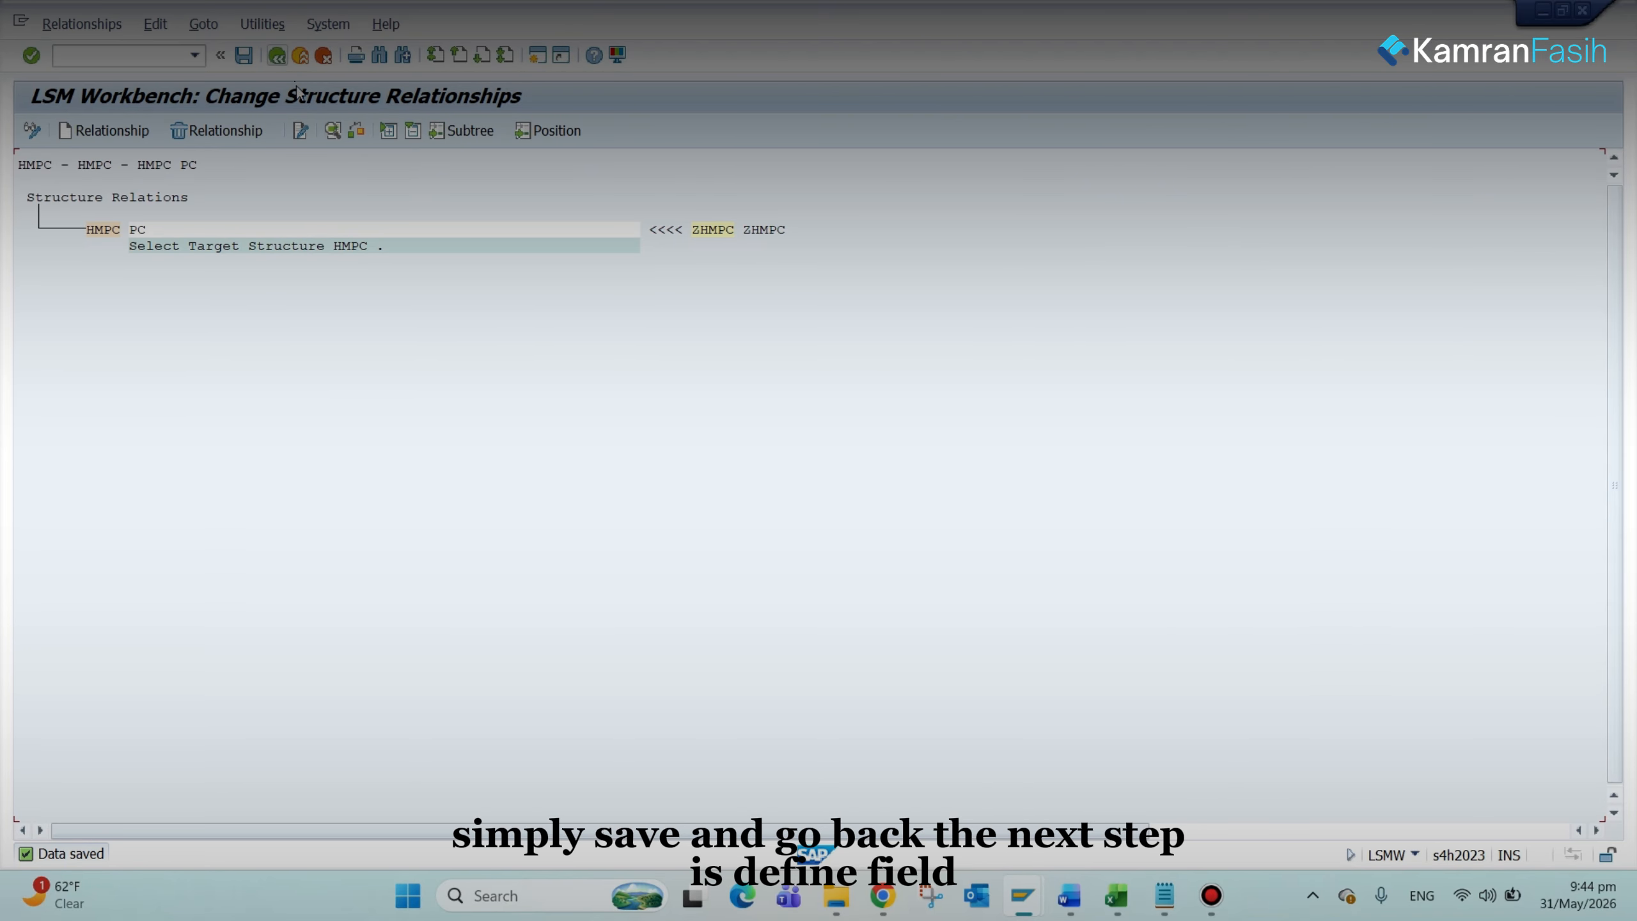
left_click(276, 57)
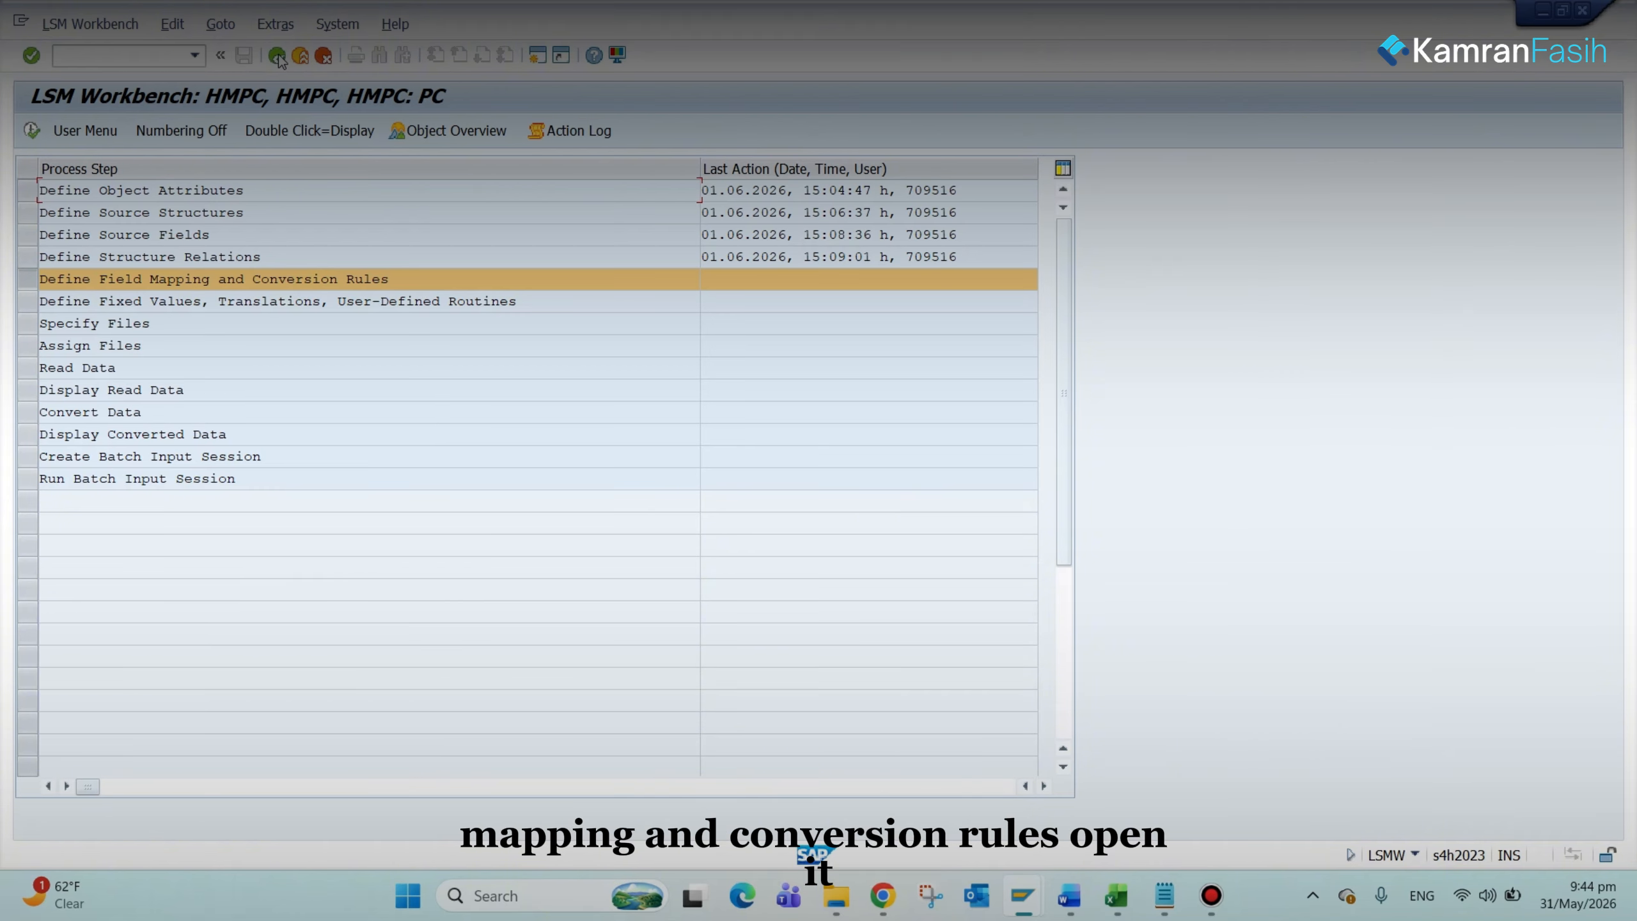
Step: In Define Field Mapping and Conversion Rules, auto-map the target fields to same-named source fields with Transfer (MOVE), save, and return to the process steps
left_click(30, 131)
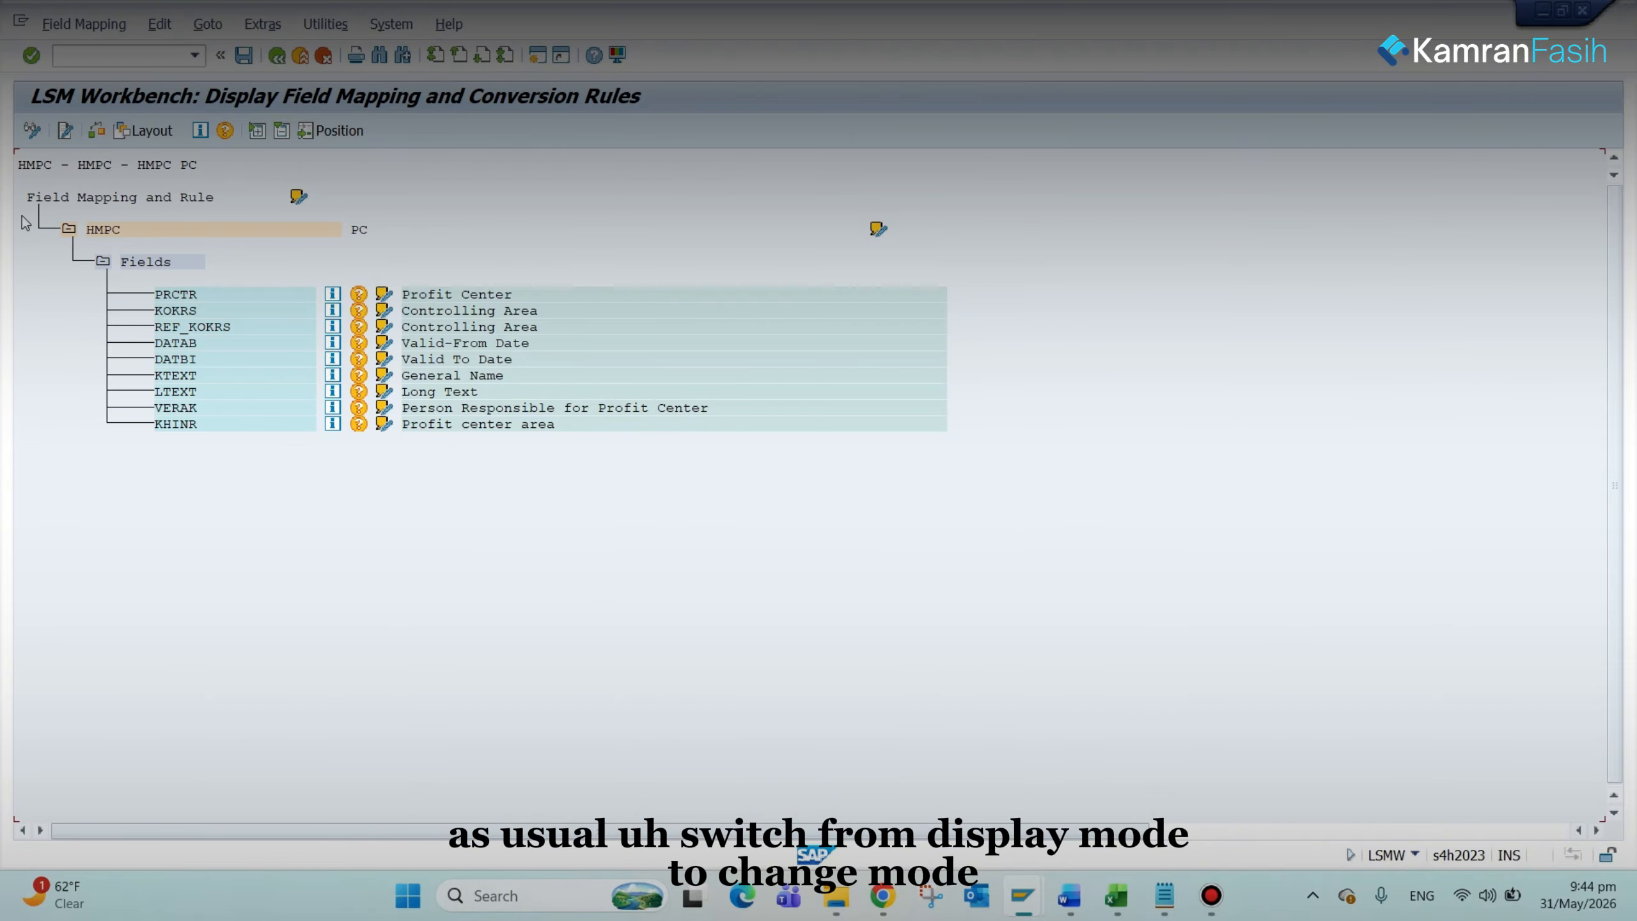
left_click(32, 131)
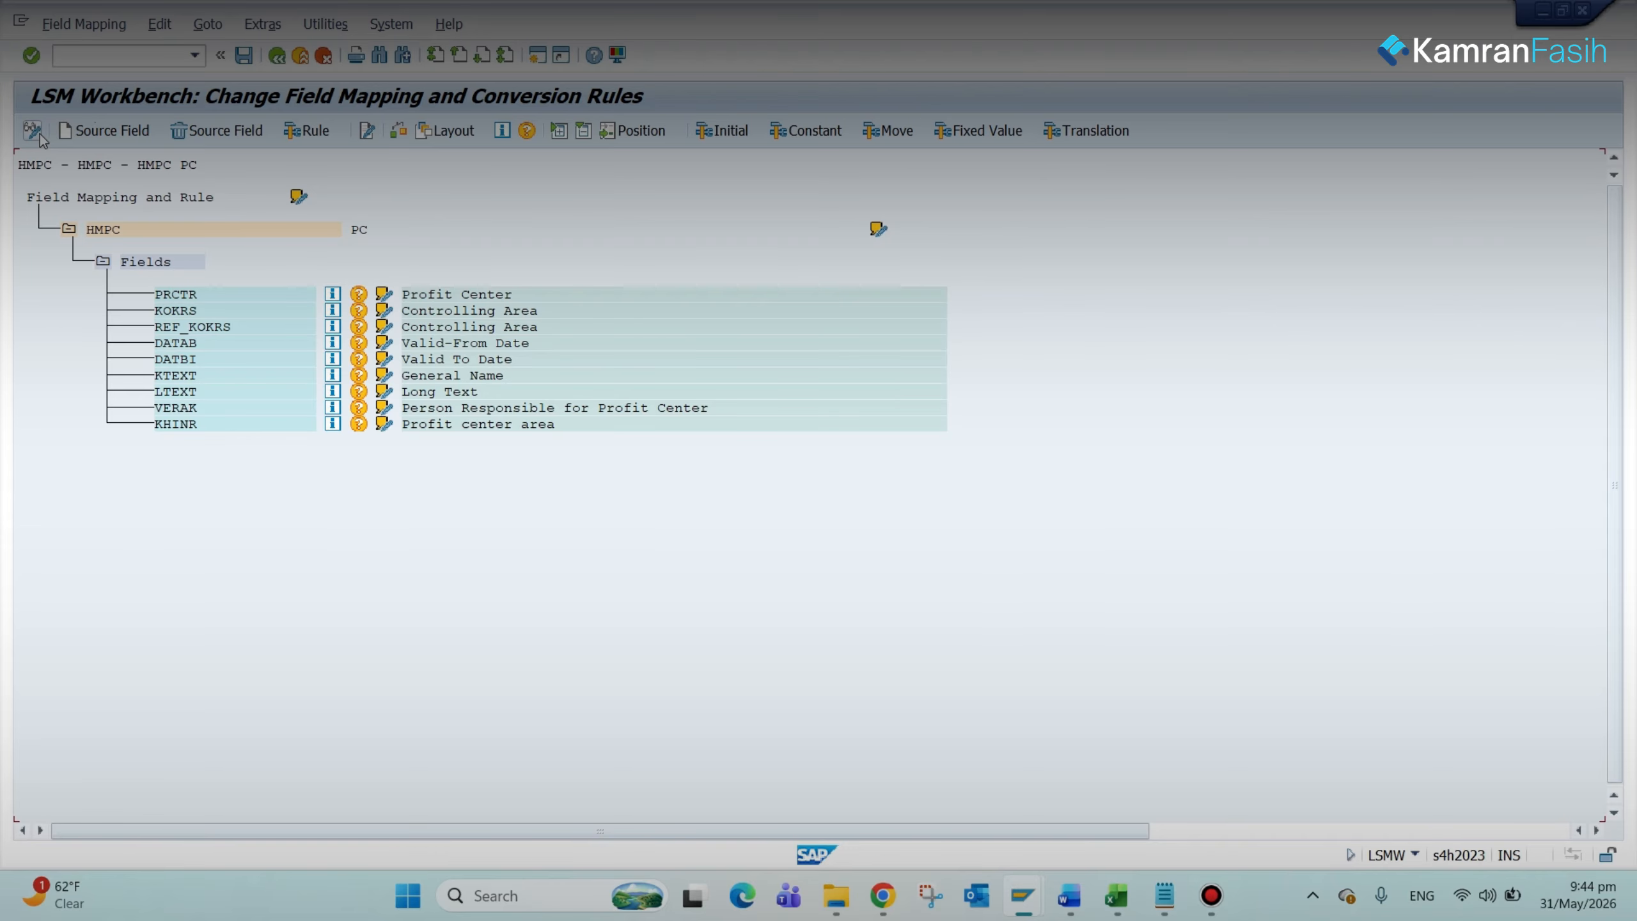
left_click(262, 27)
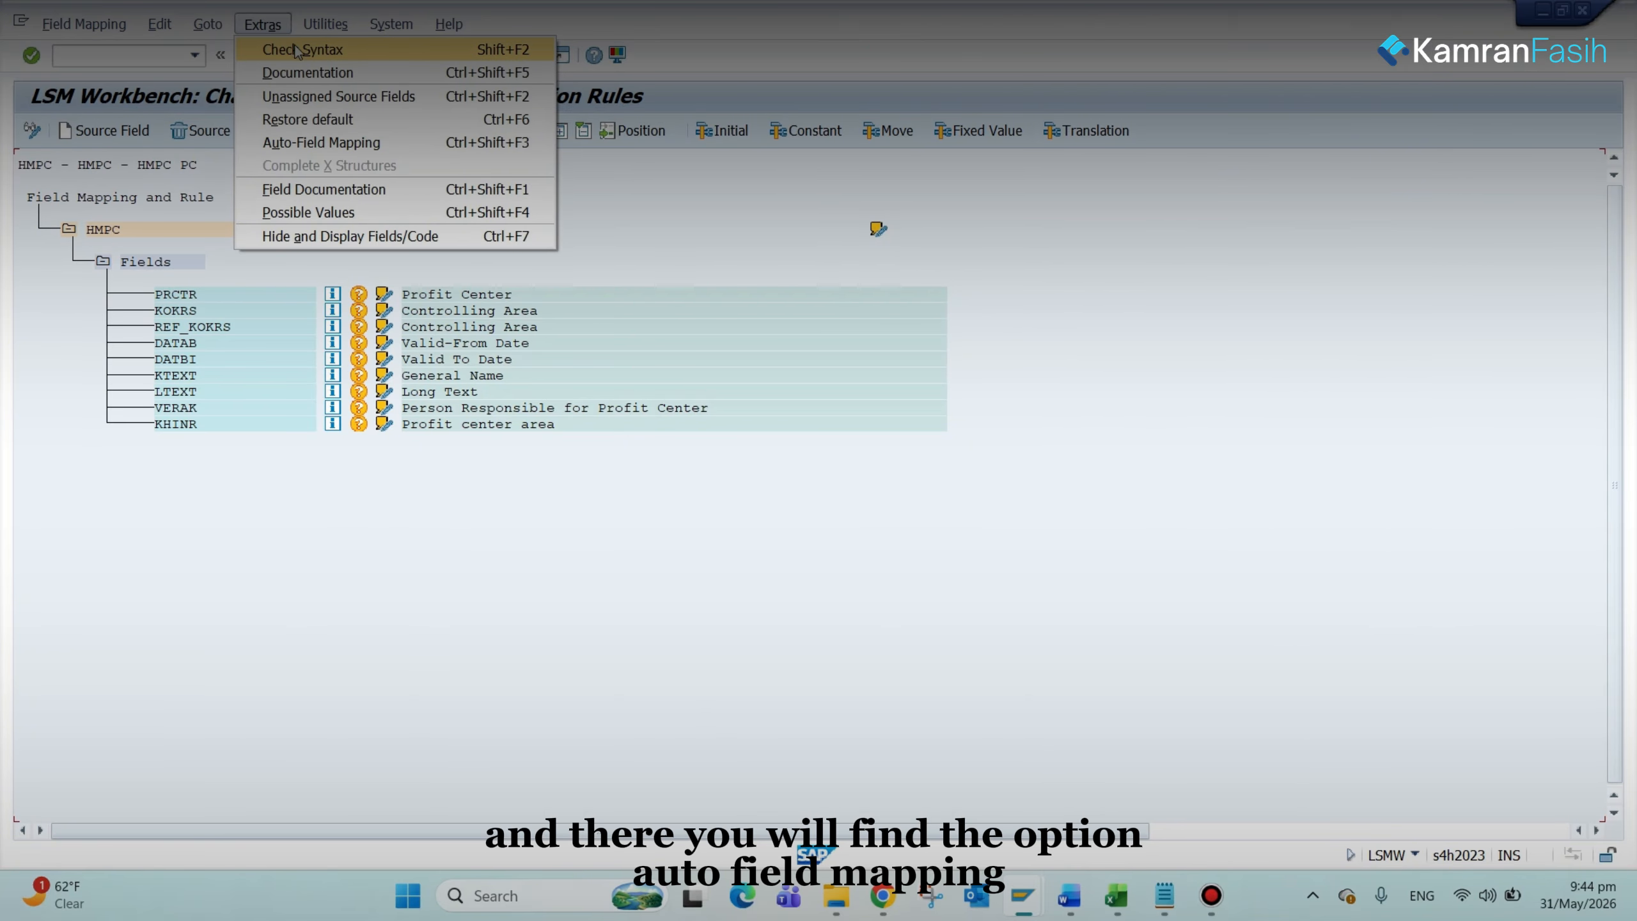
left_click(324, 140)
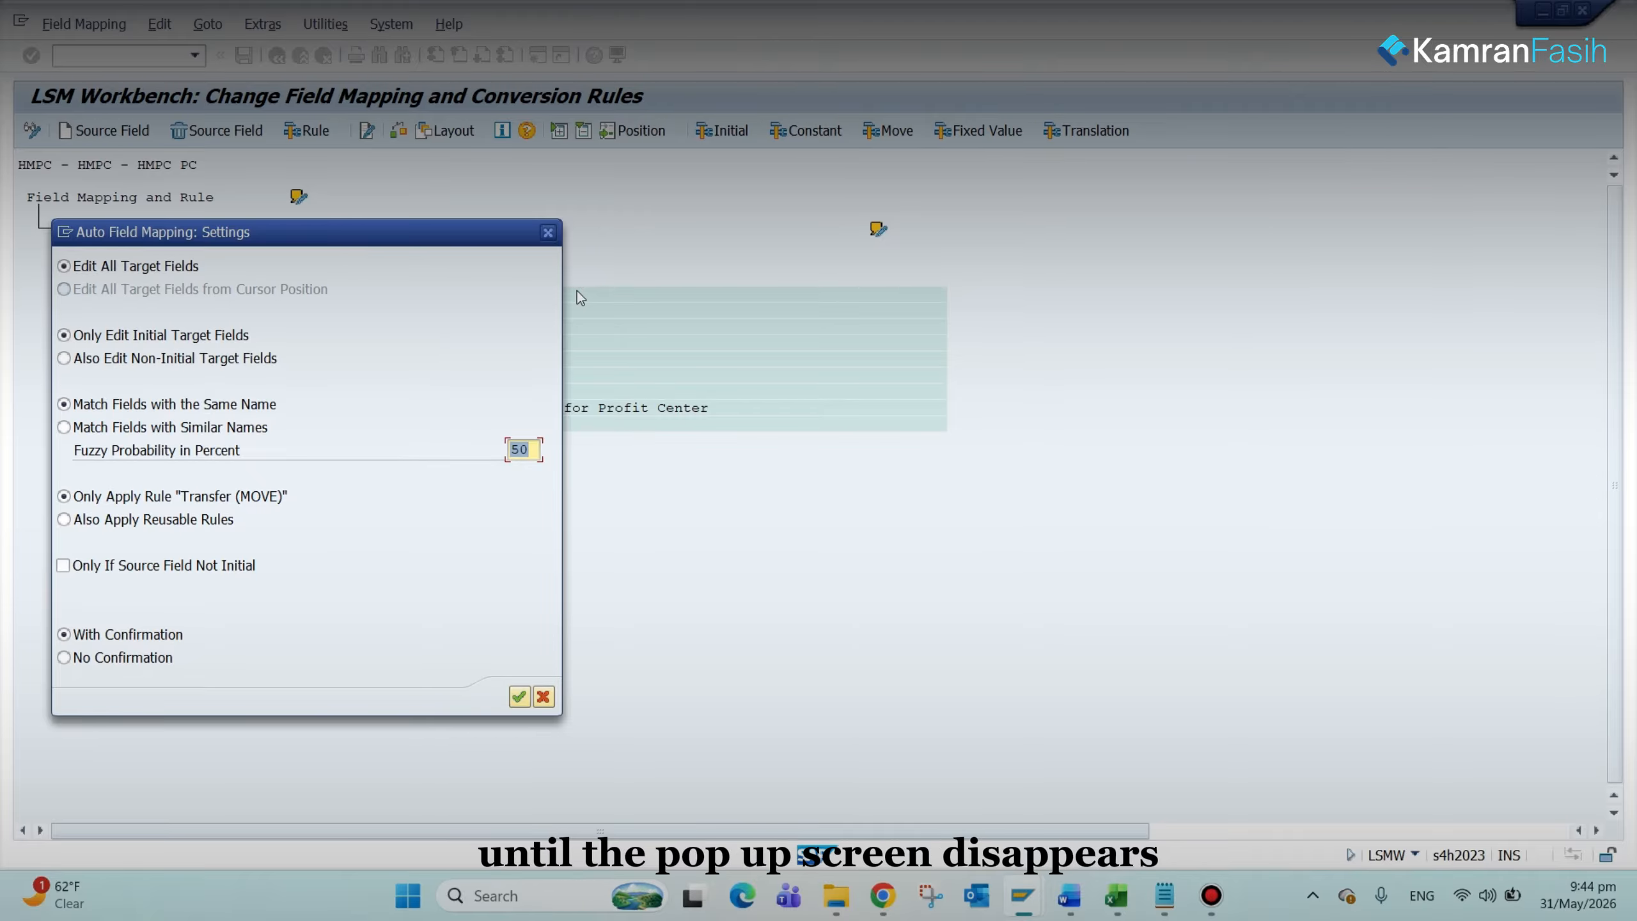
key("Return")
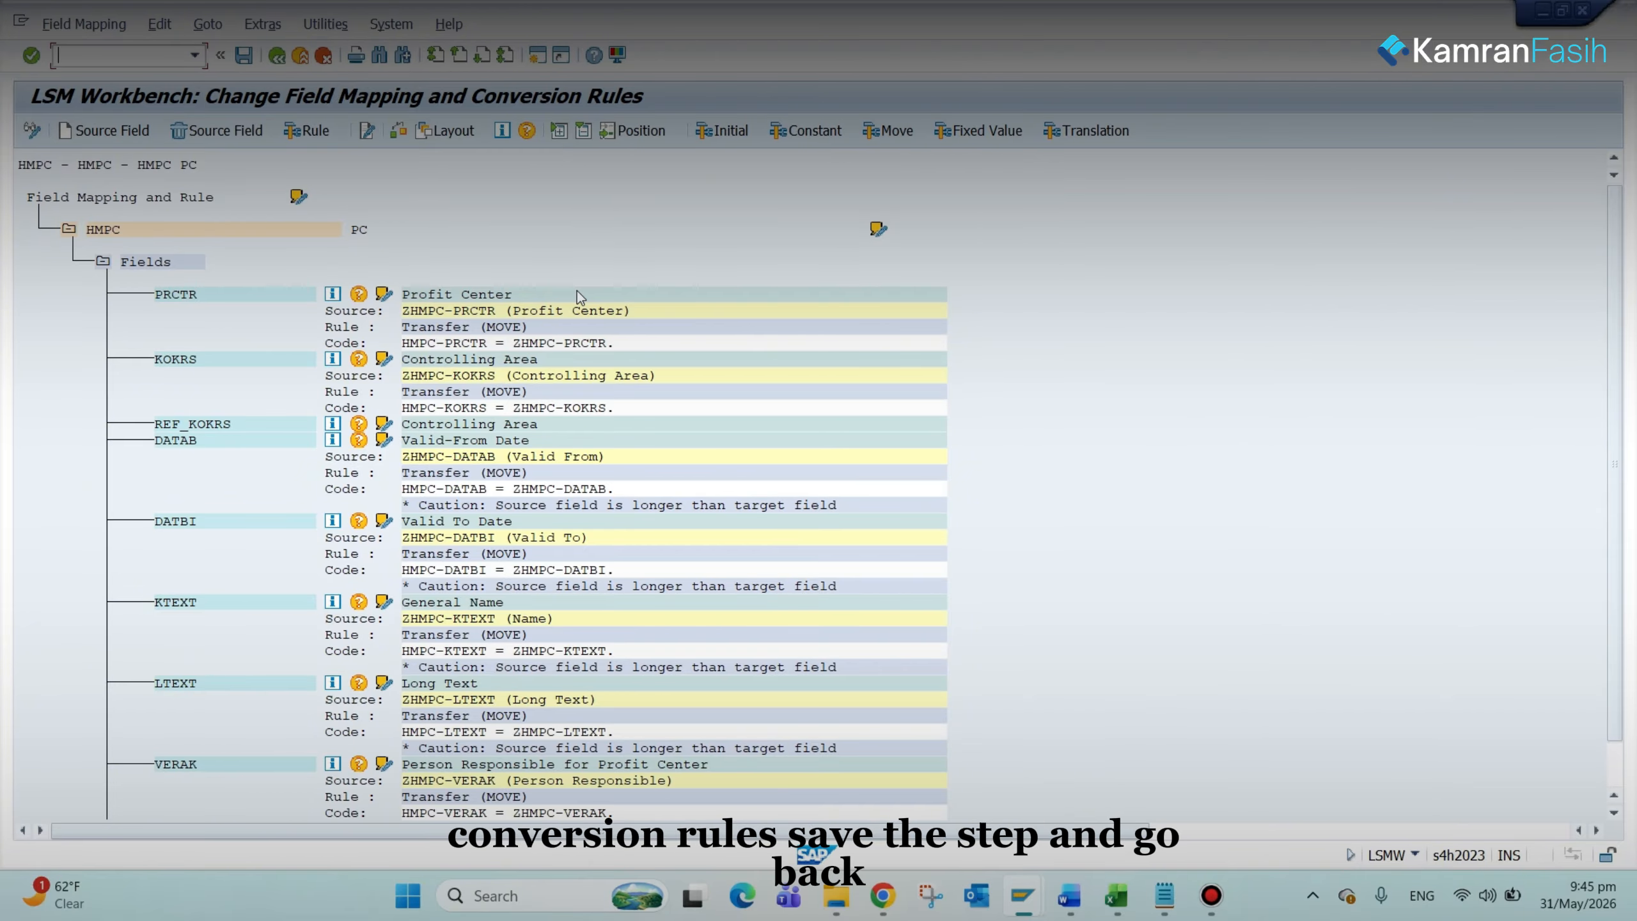
left_click(244, 55)
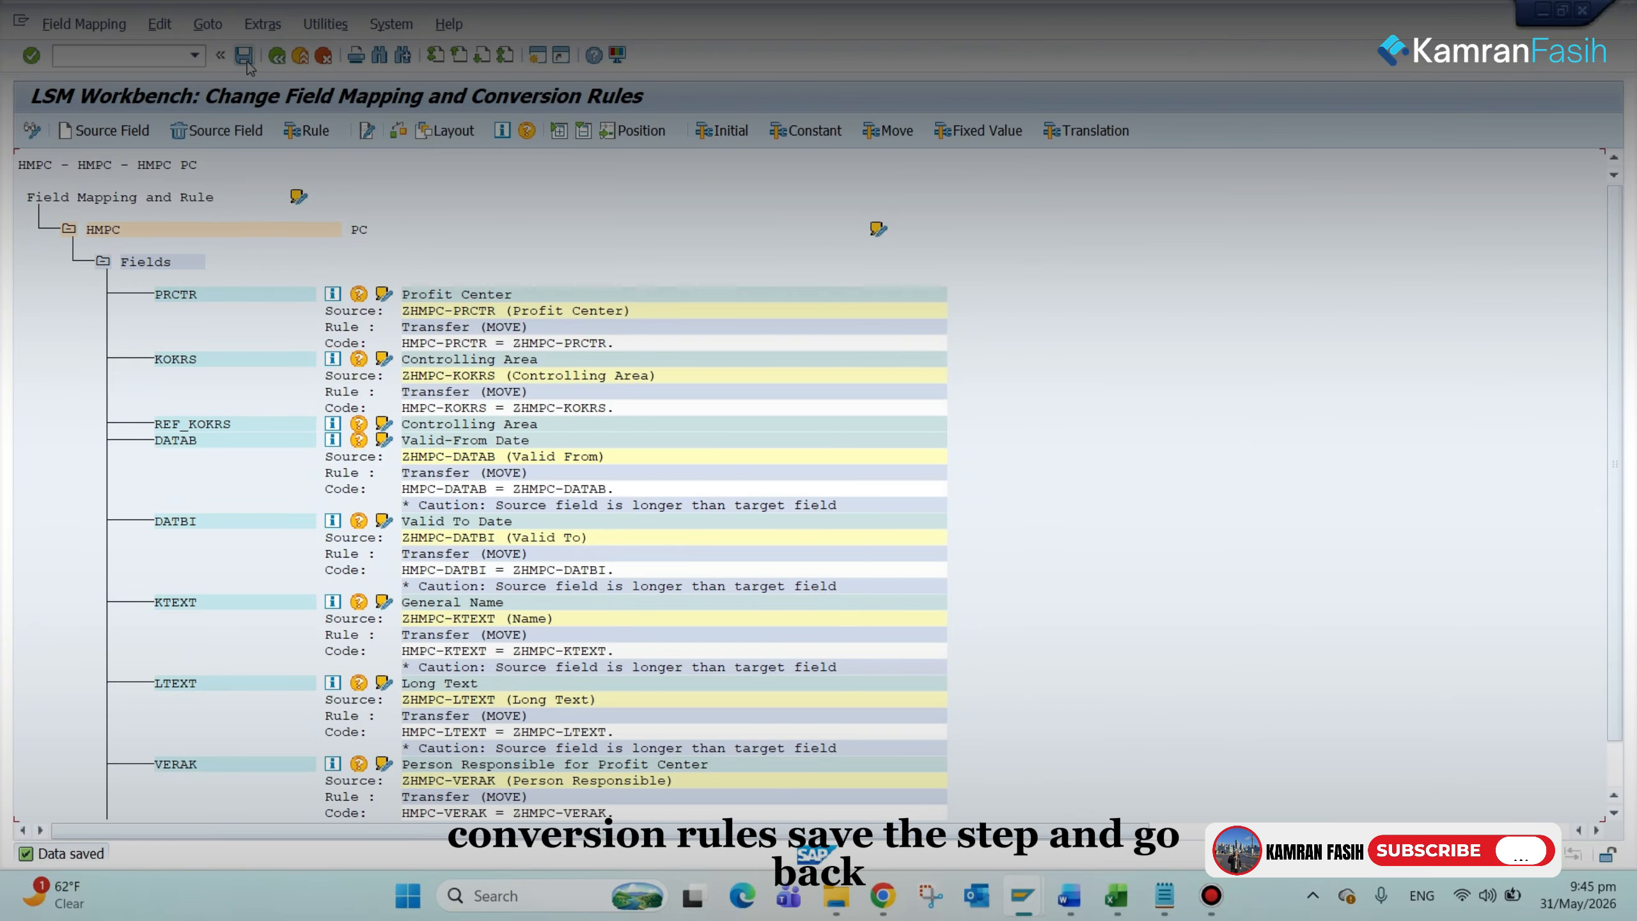
left_click(277, 56)
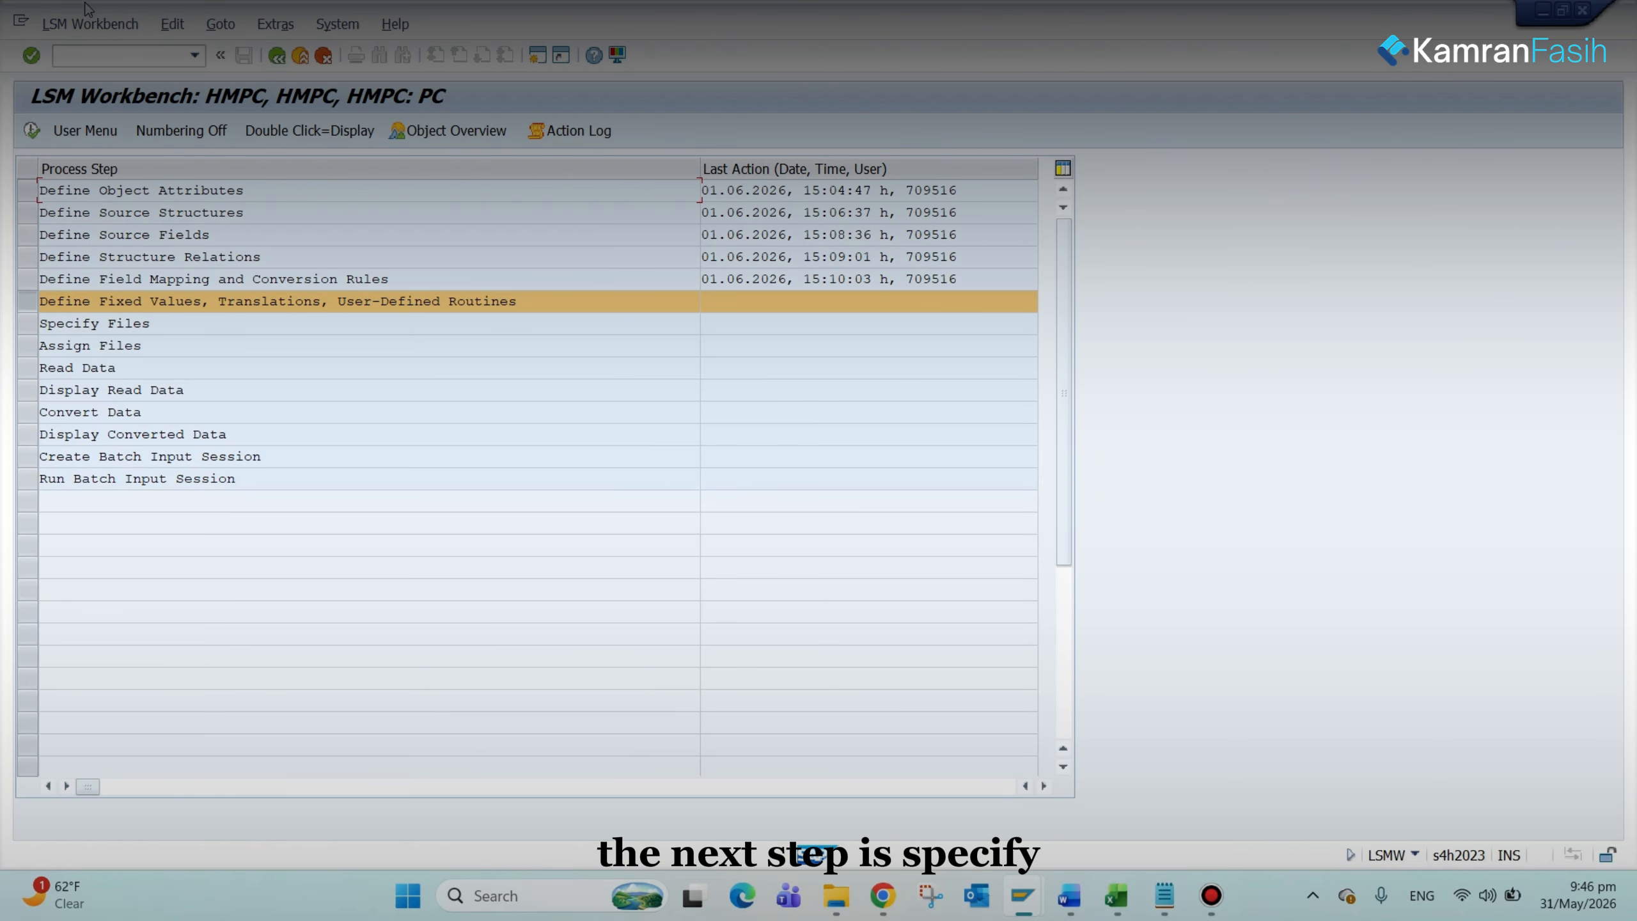
Step: Open Specify Files in change mode and display the file properties for Legacy Data on the PC (Frontend)
left_click(30, 326)
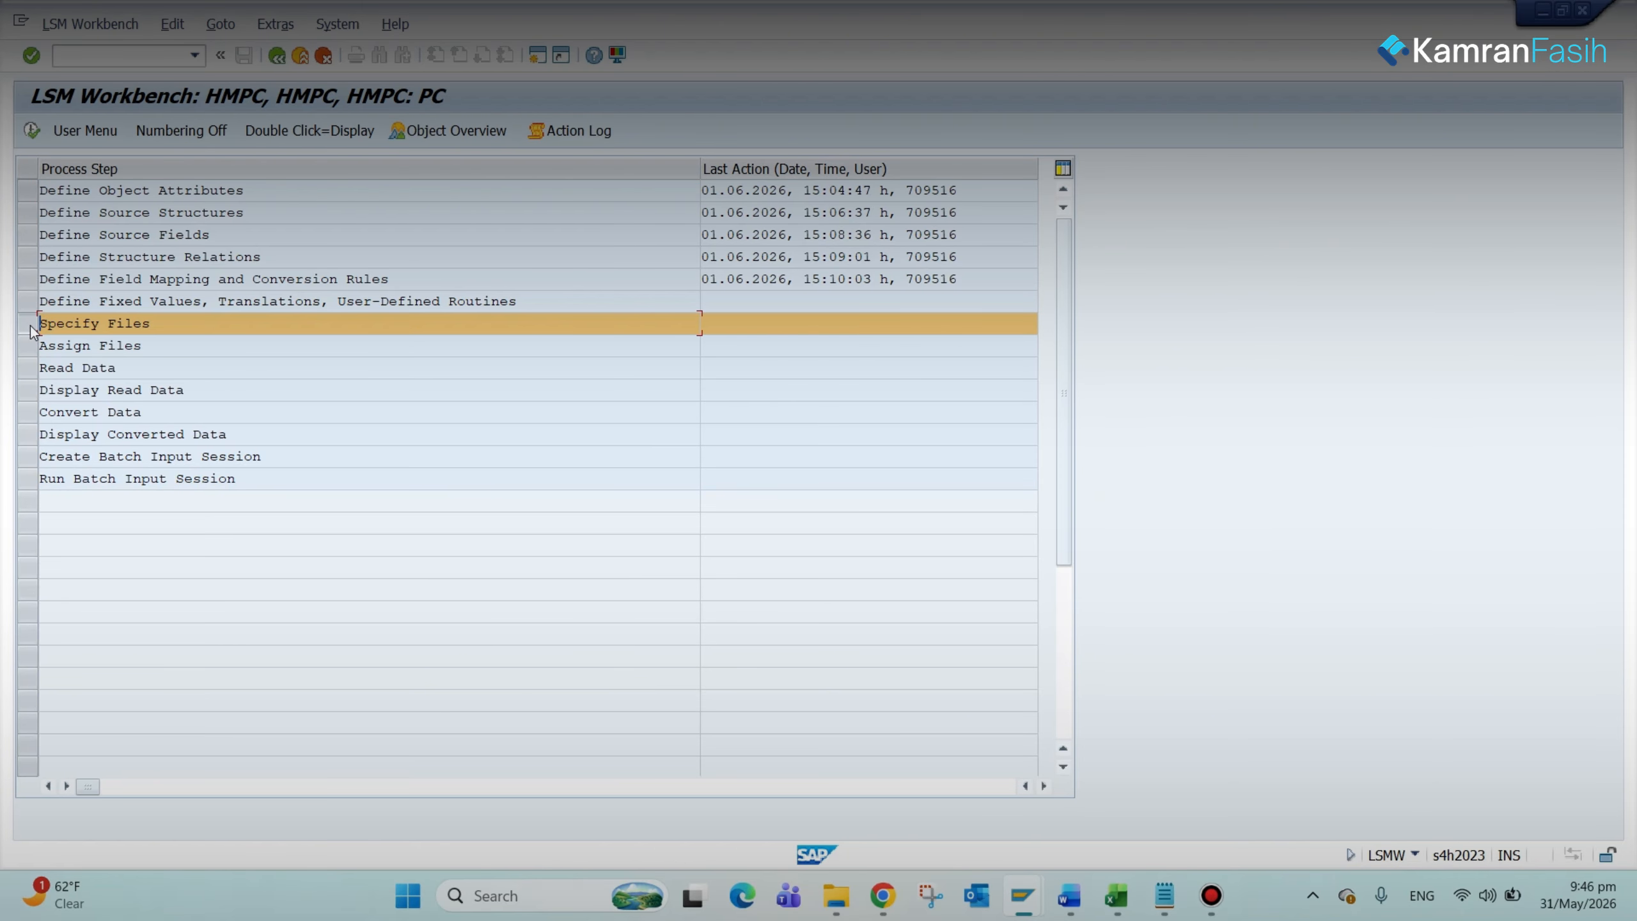
left_click(31, 133)
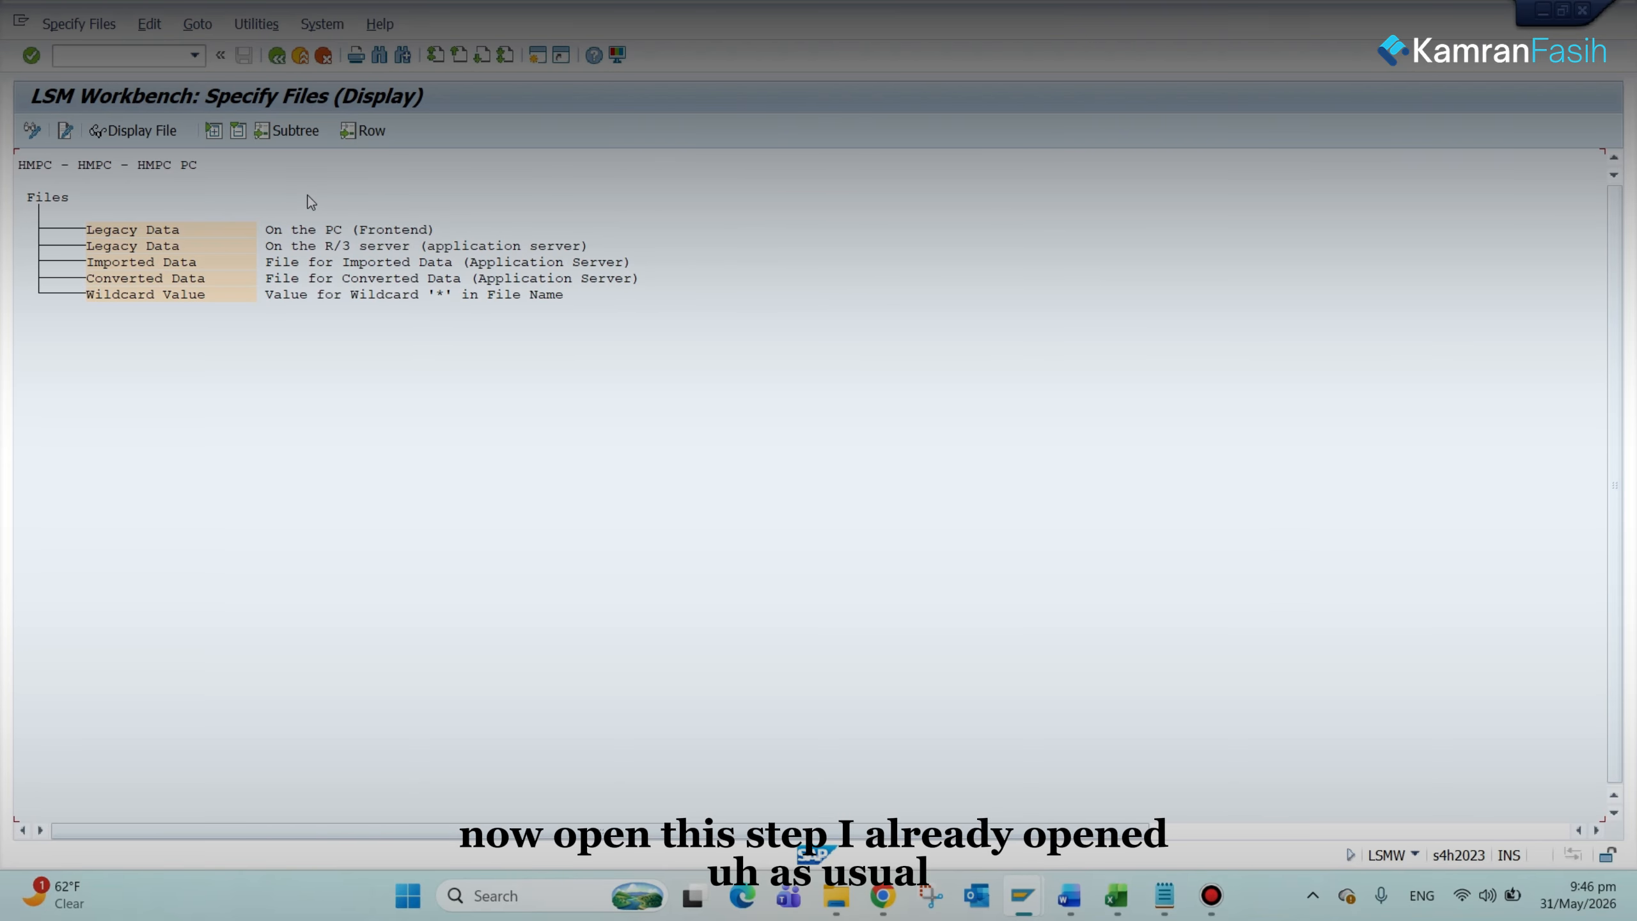
left_click(33, 133)
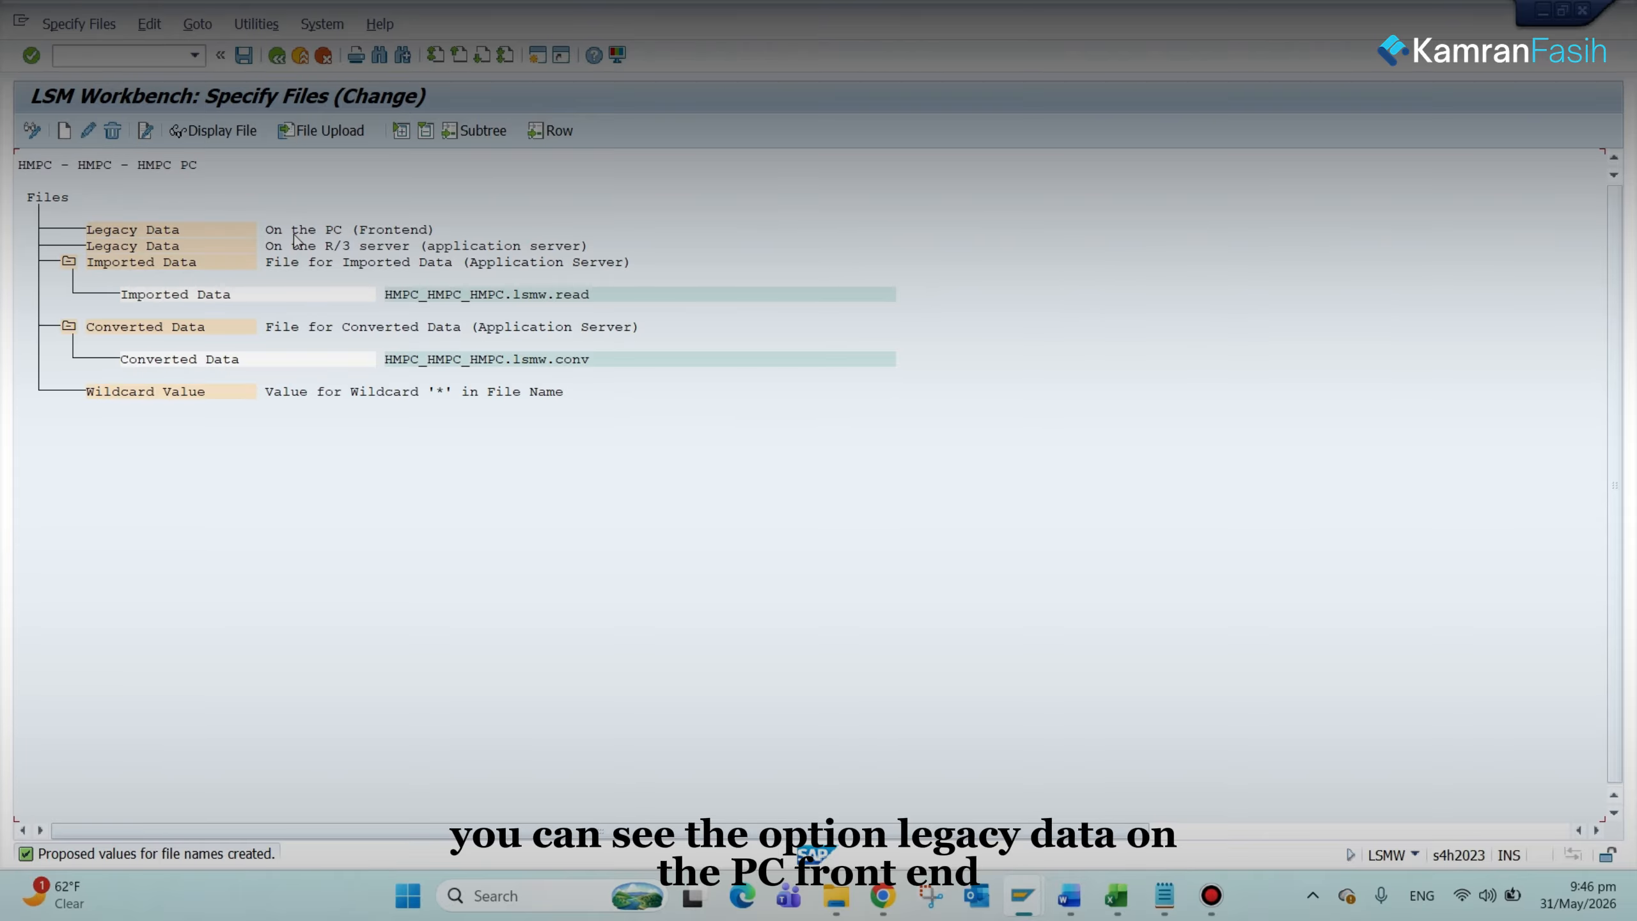
double_click(395, 233)
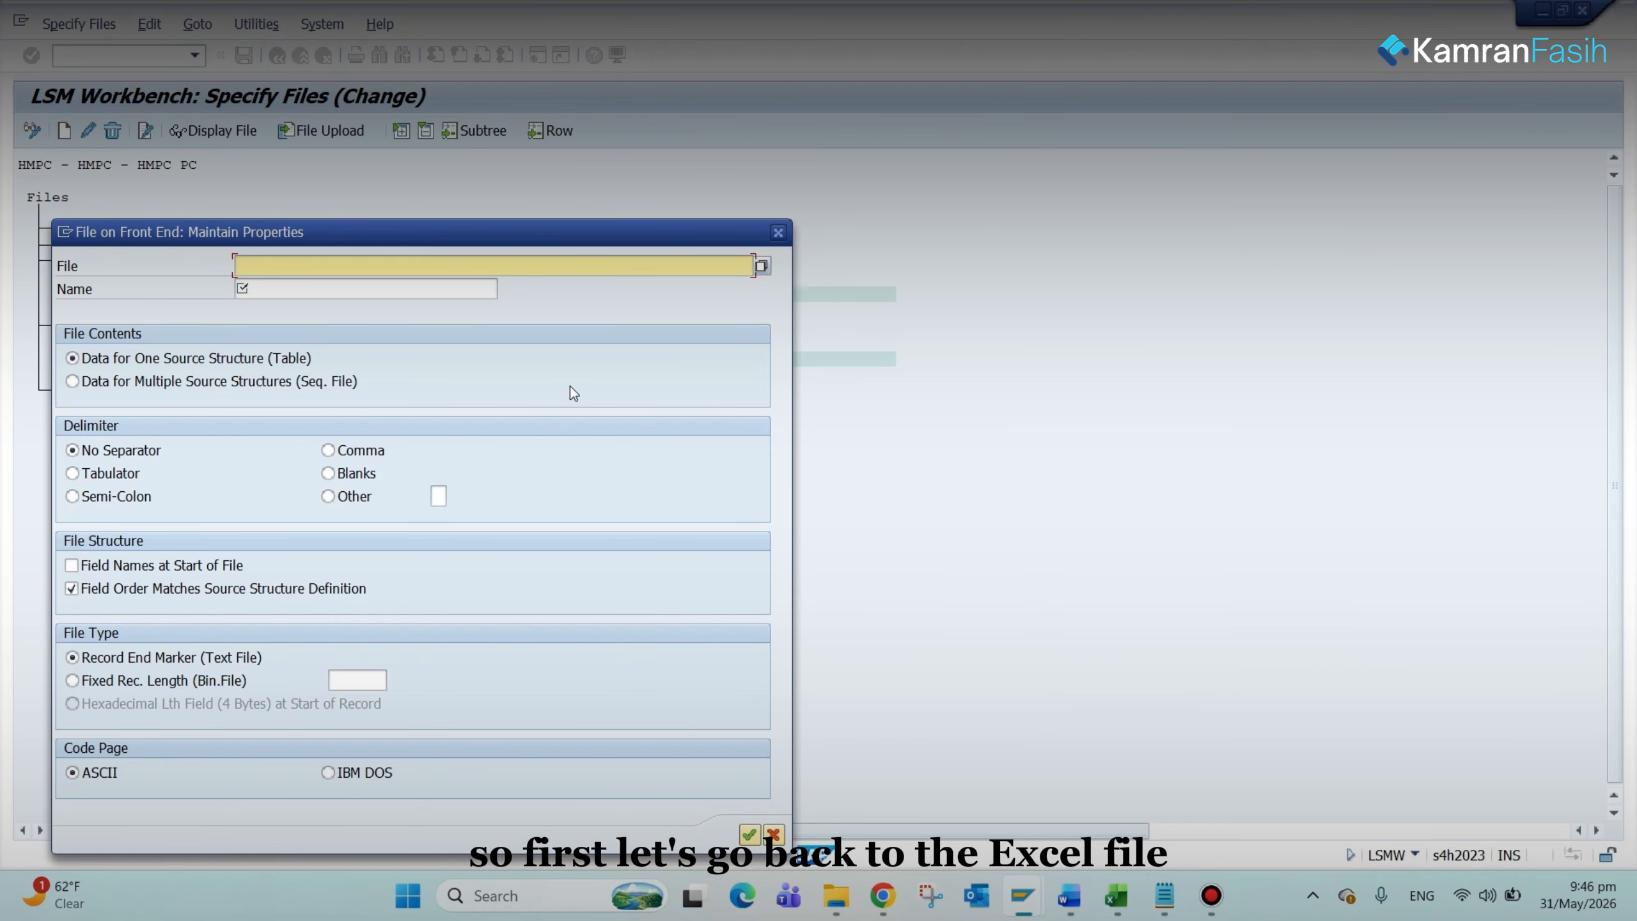
Step: Switch to the Excel workbook, clear the pending copy selection, and select the PRCTR header cell E15 of the upload template
left_click(1115, 900)
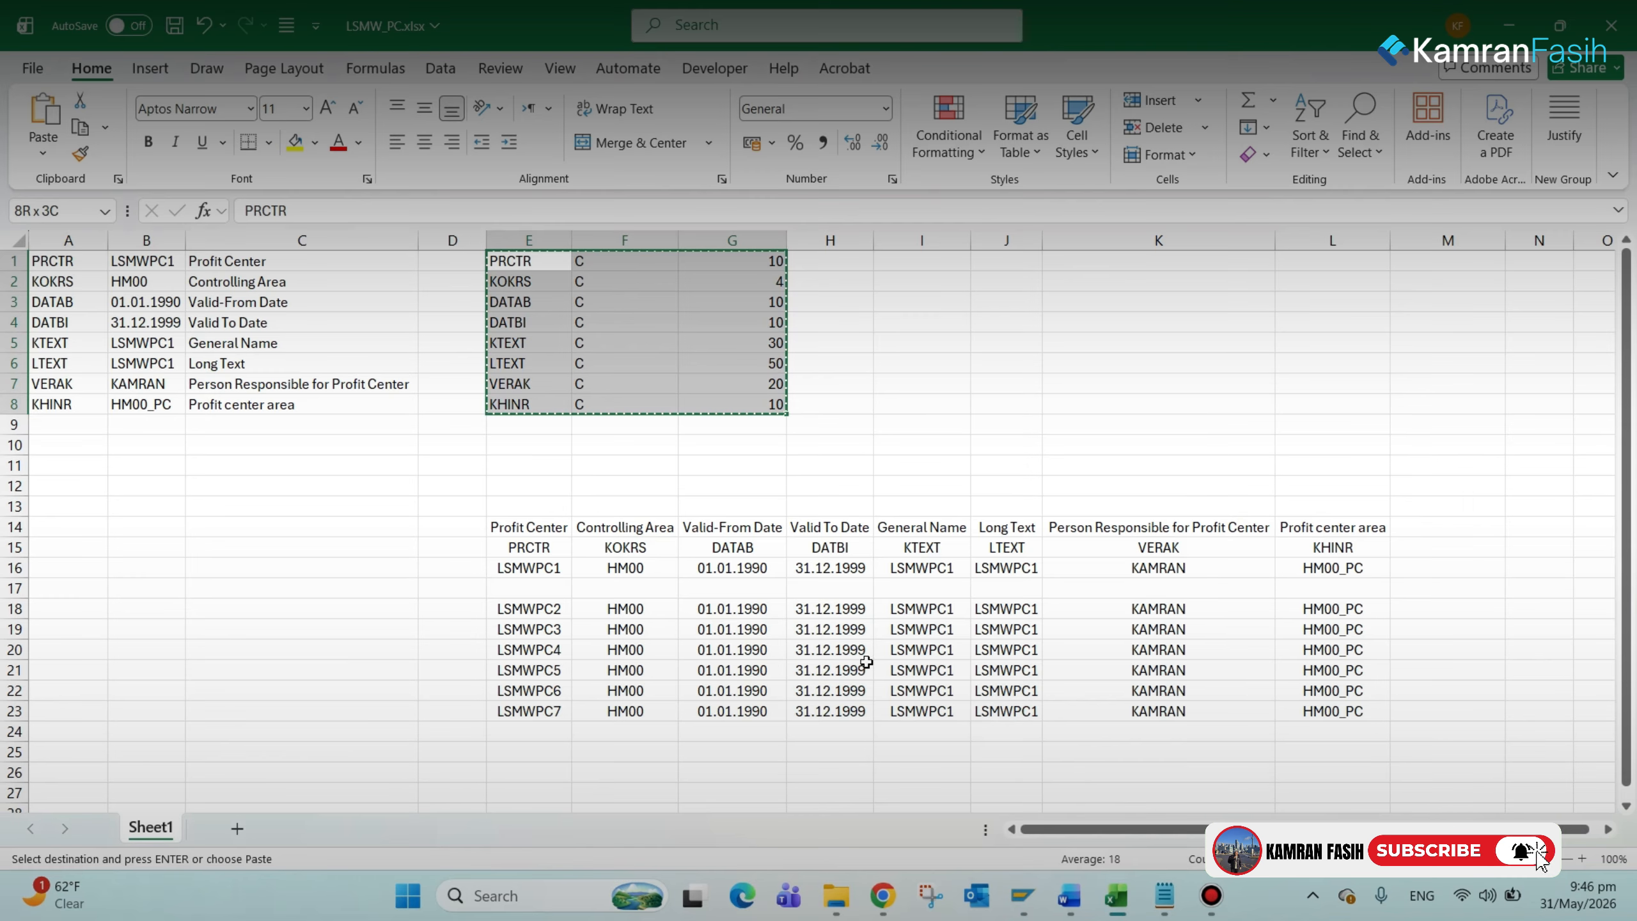
key("Escape")
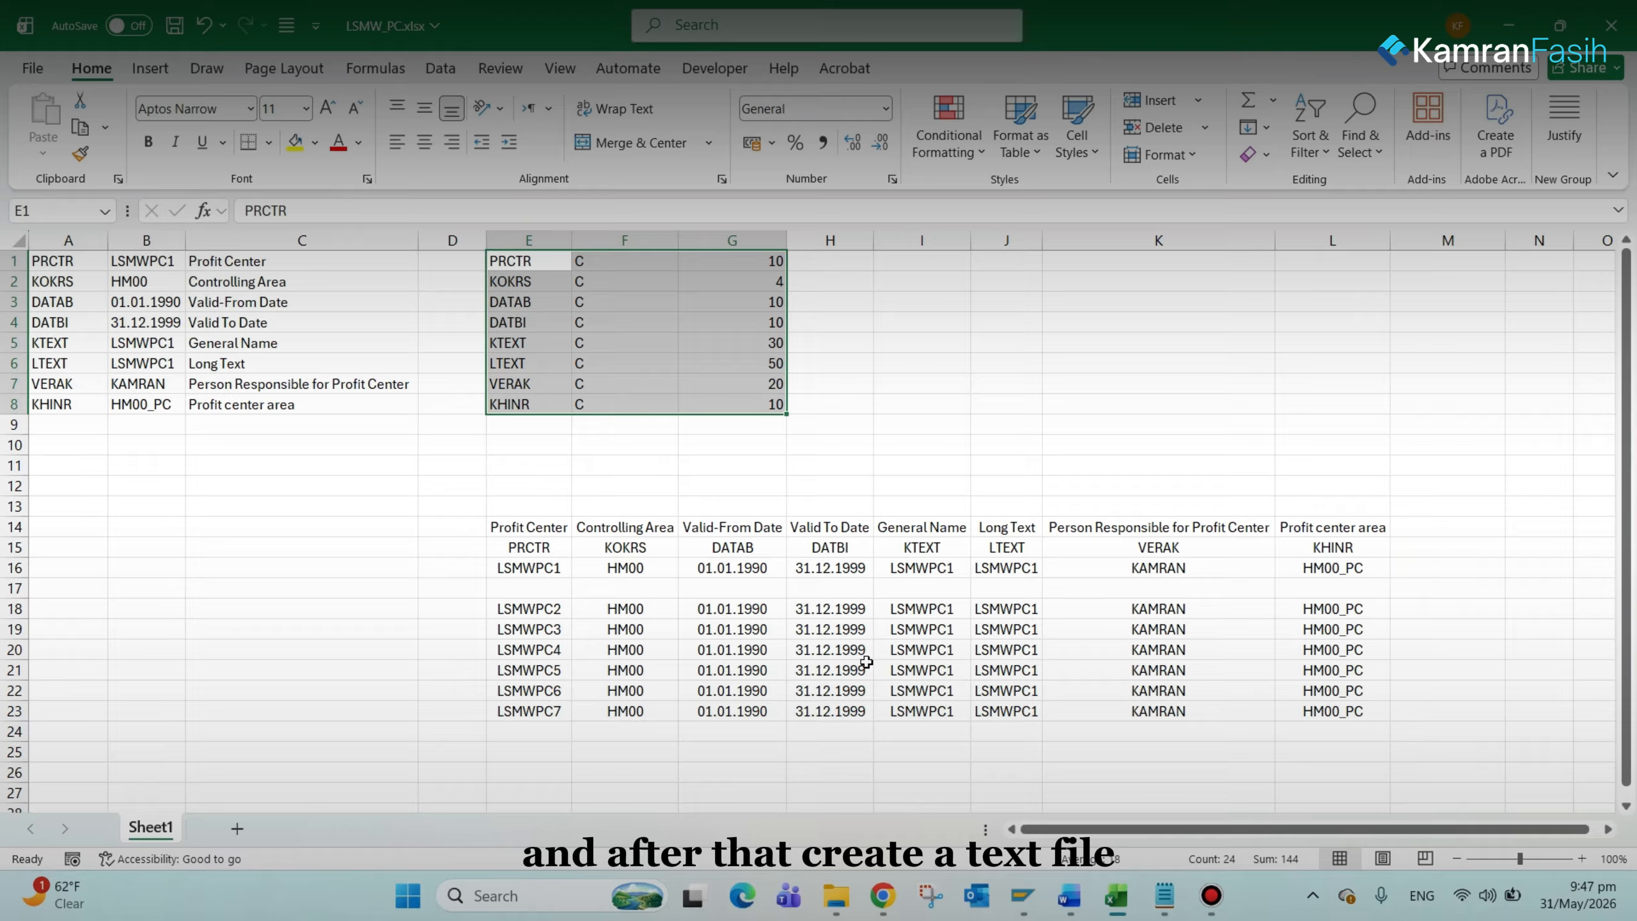
left_click(535, 546)
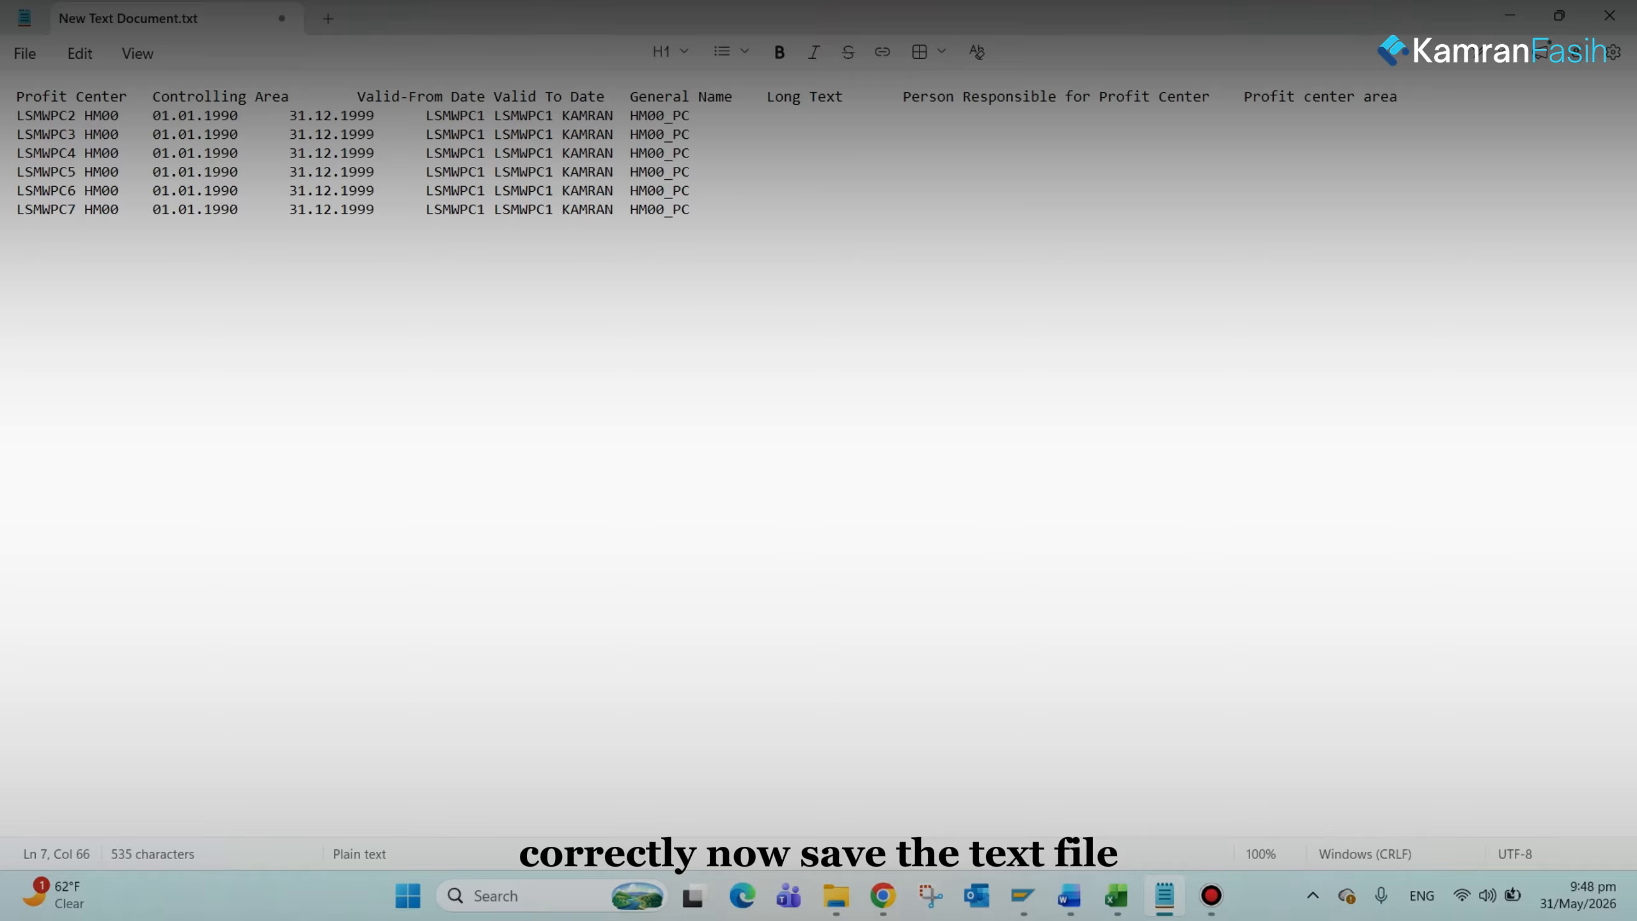
Step: Save the text document with the profit center upload data under the name LSMWPC on the Desktop
left_click(29, 58)
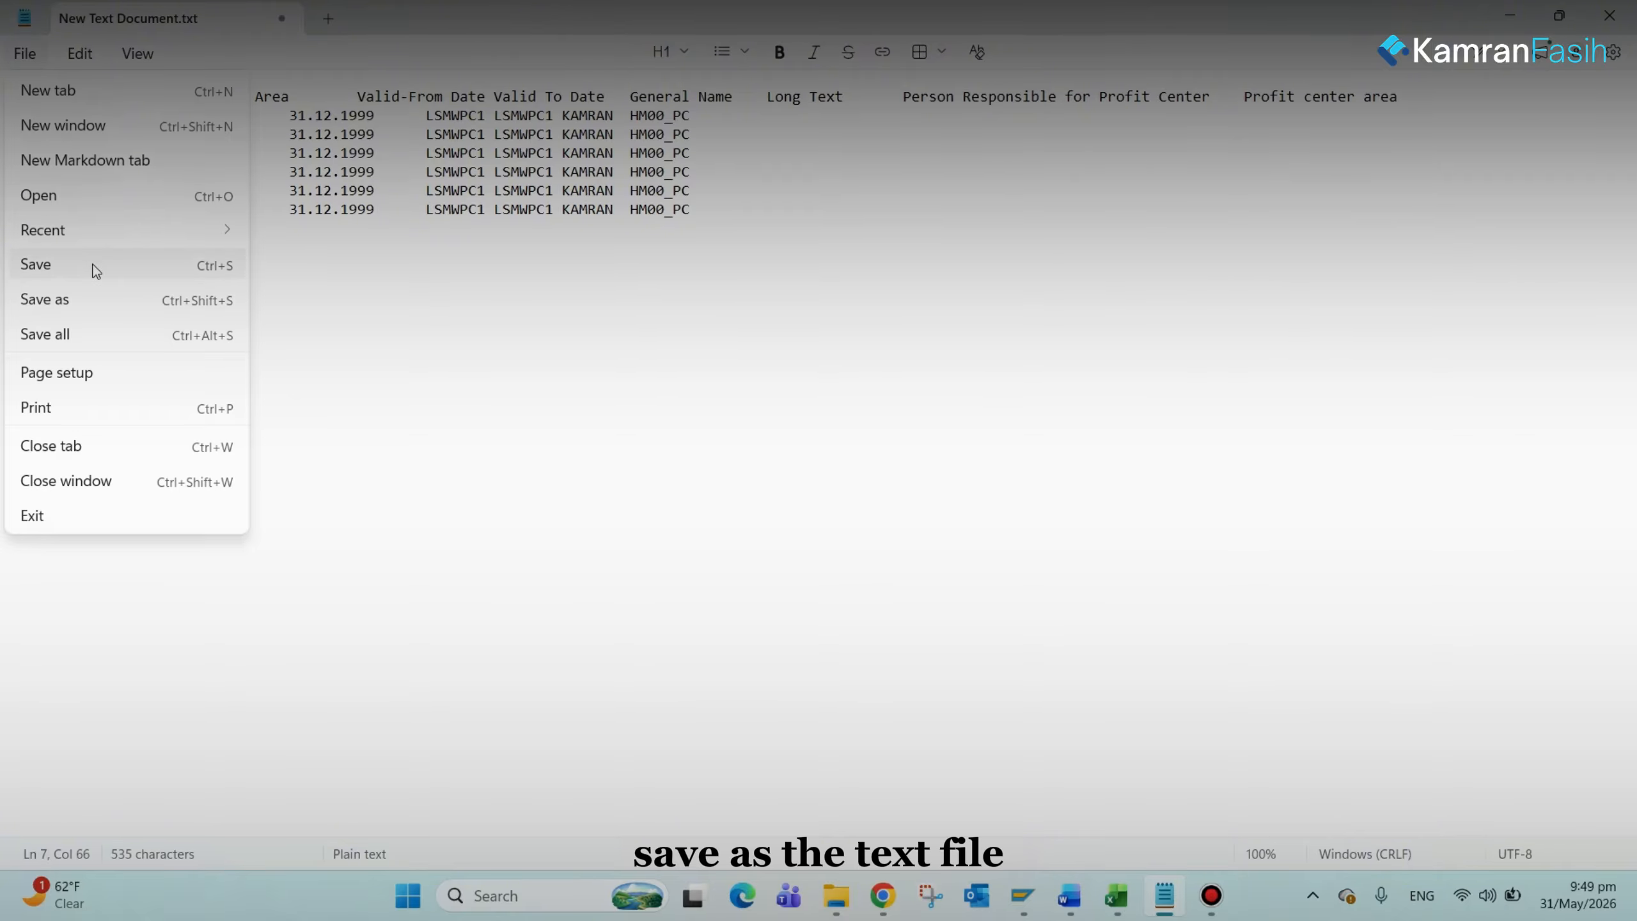
left_click(91, 299)
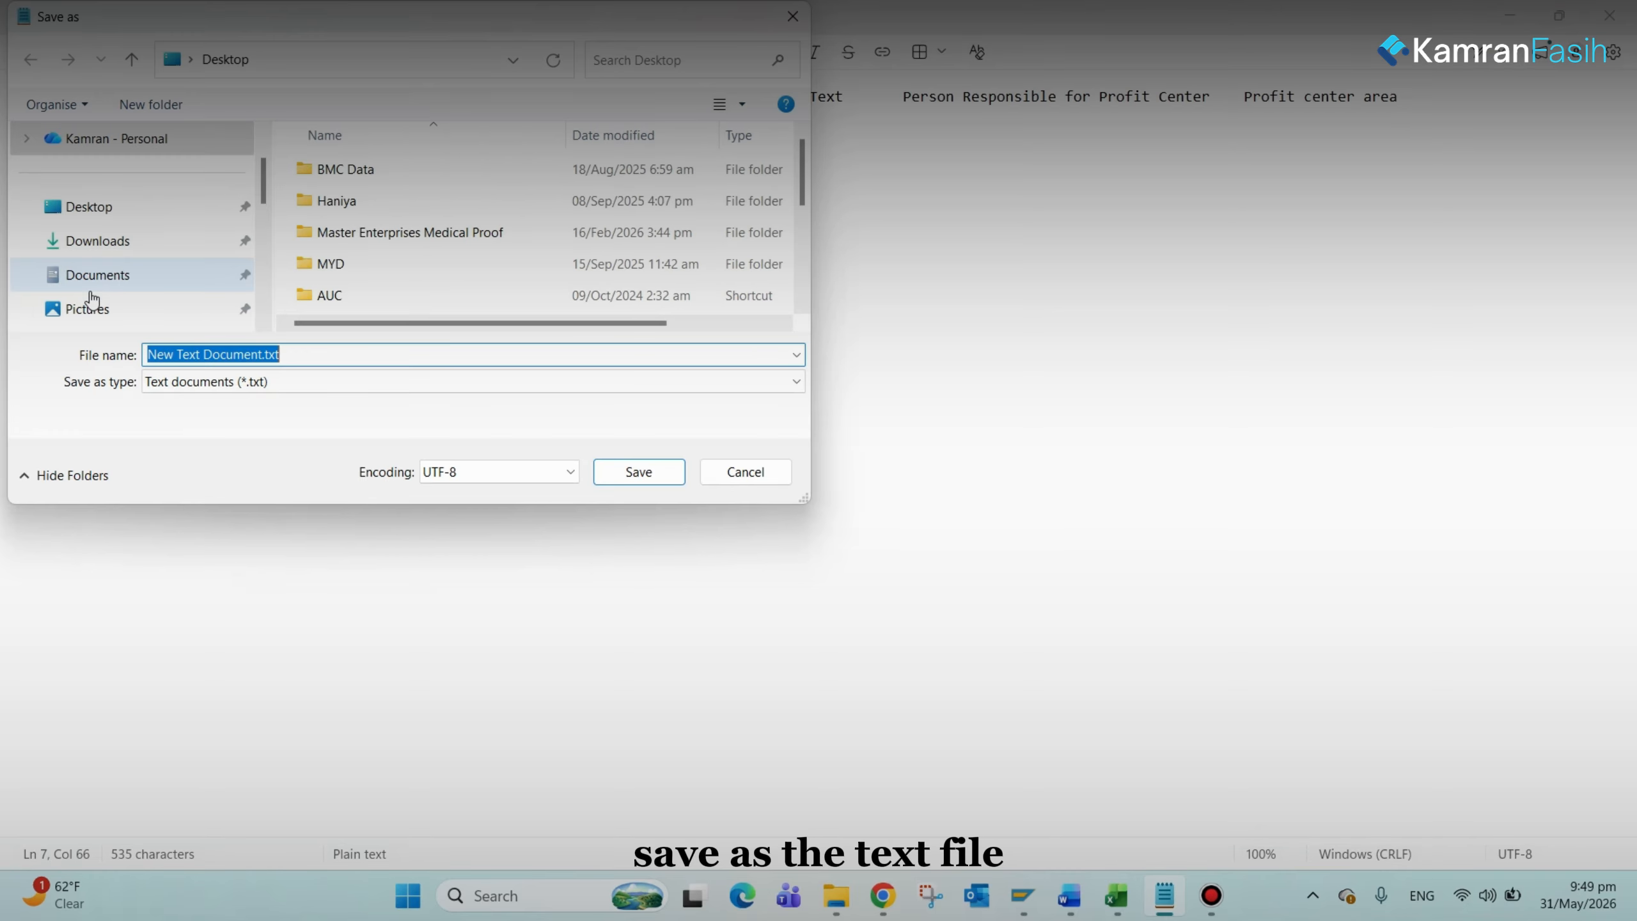
left_click(121, 222)
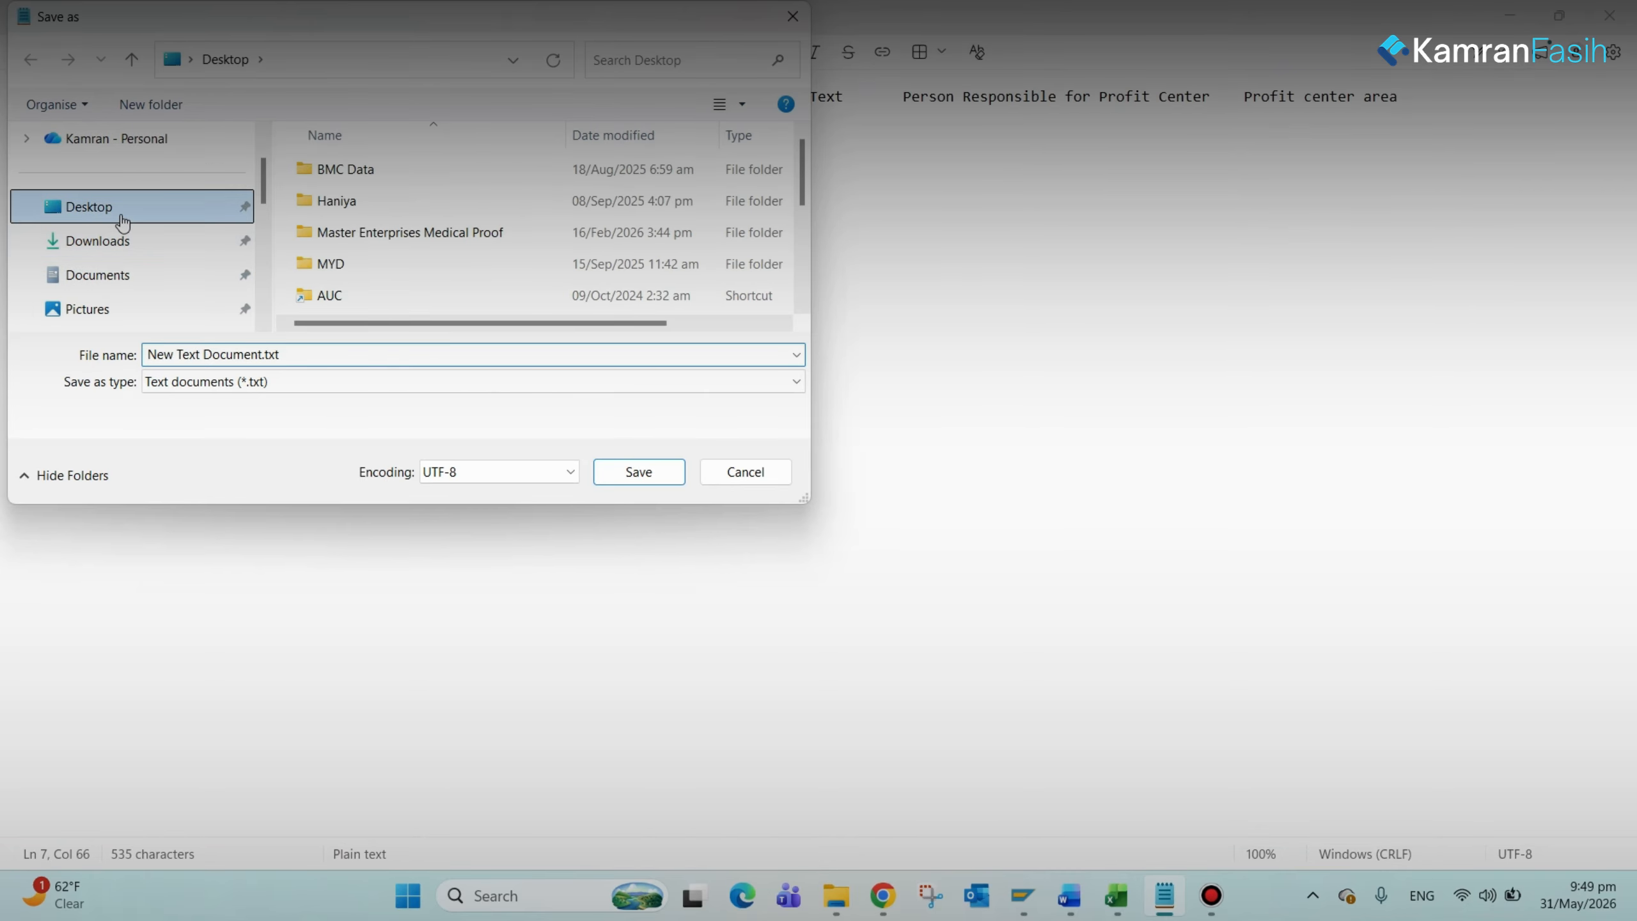
left_click(291, 352)
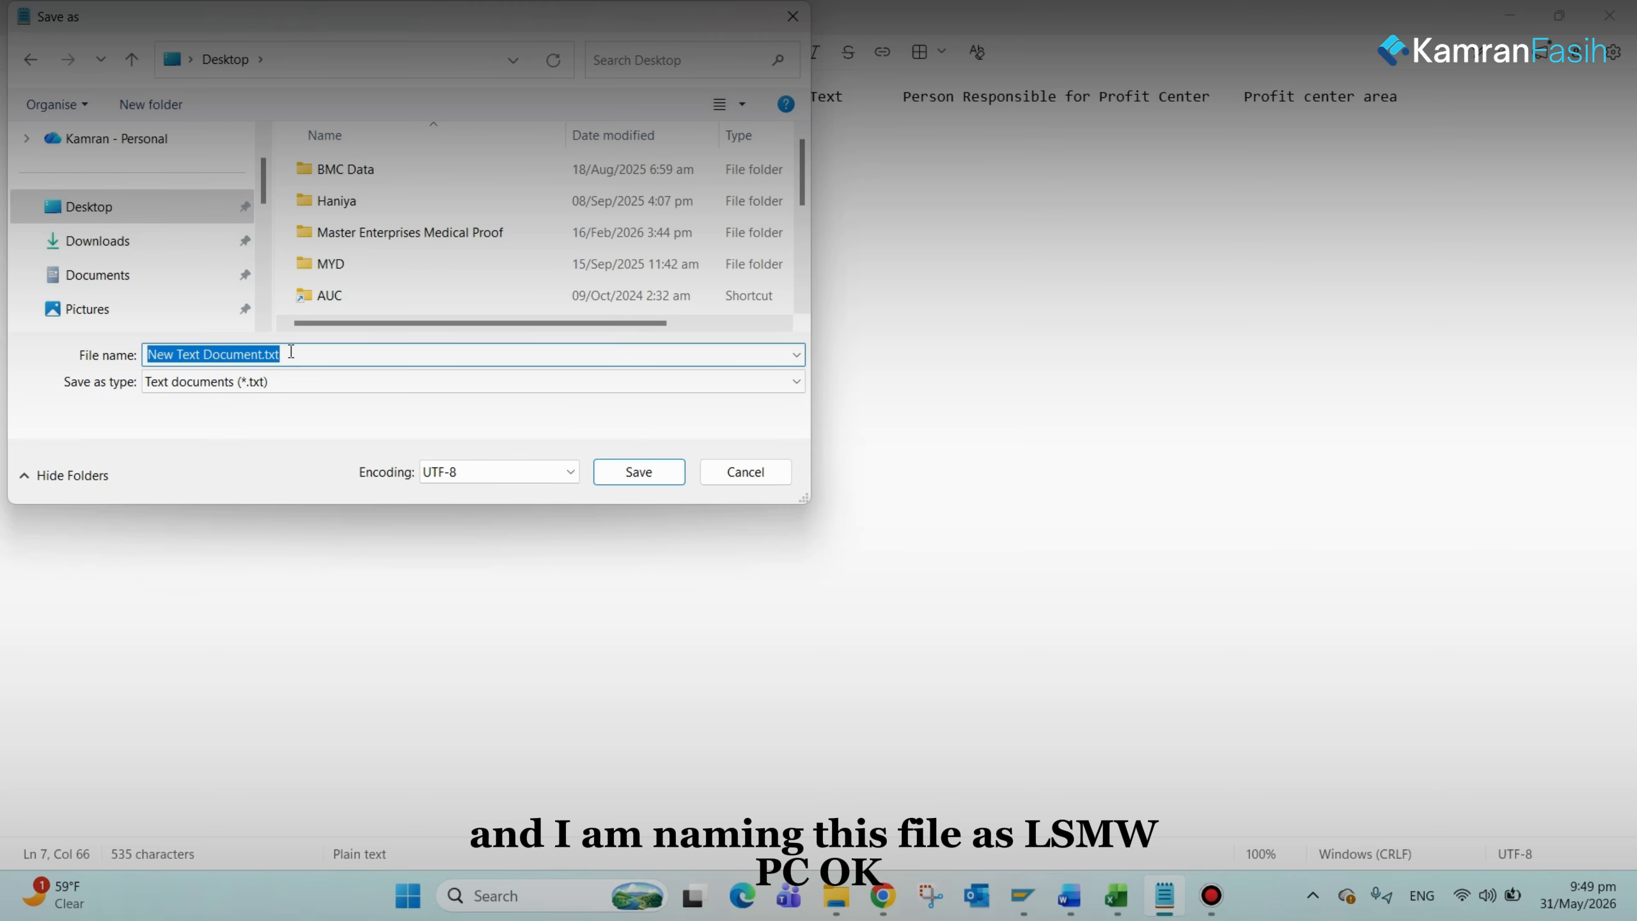
type("LSMW")
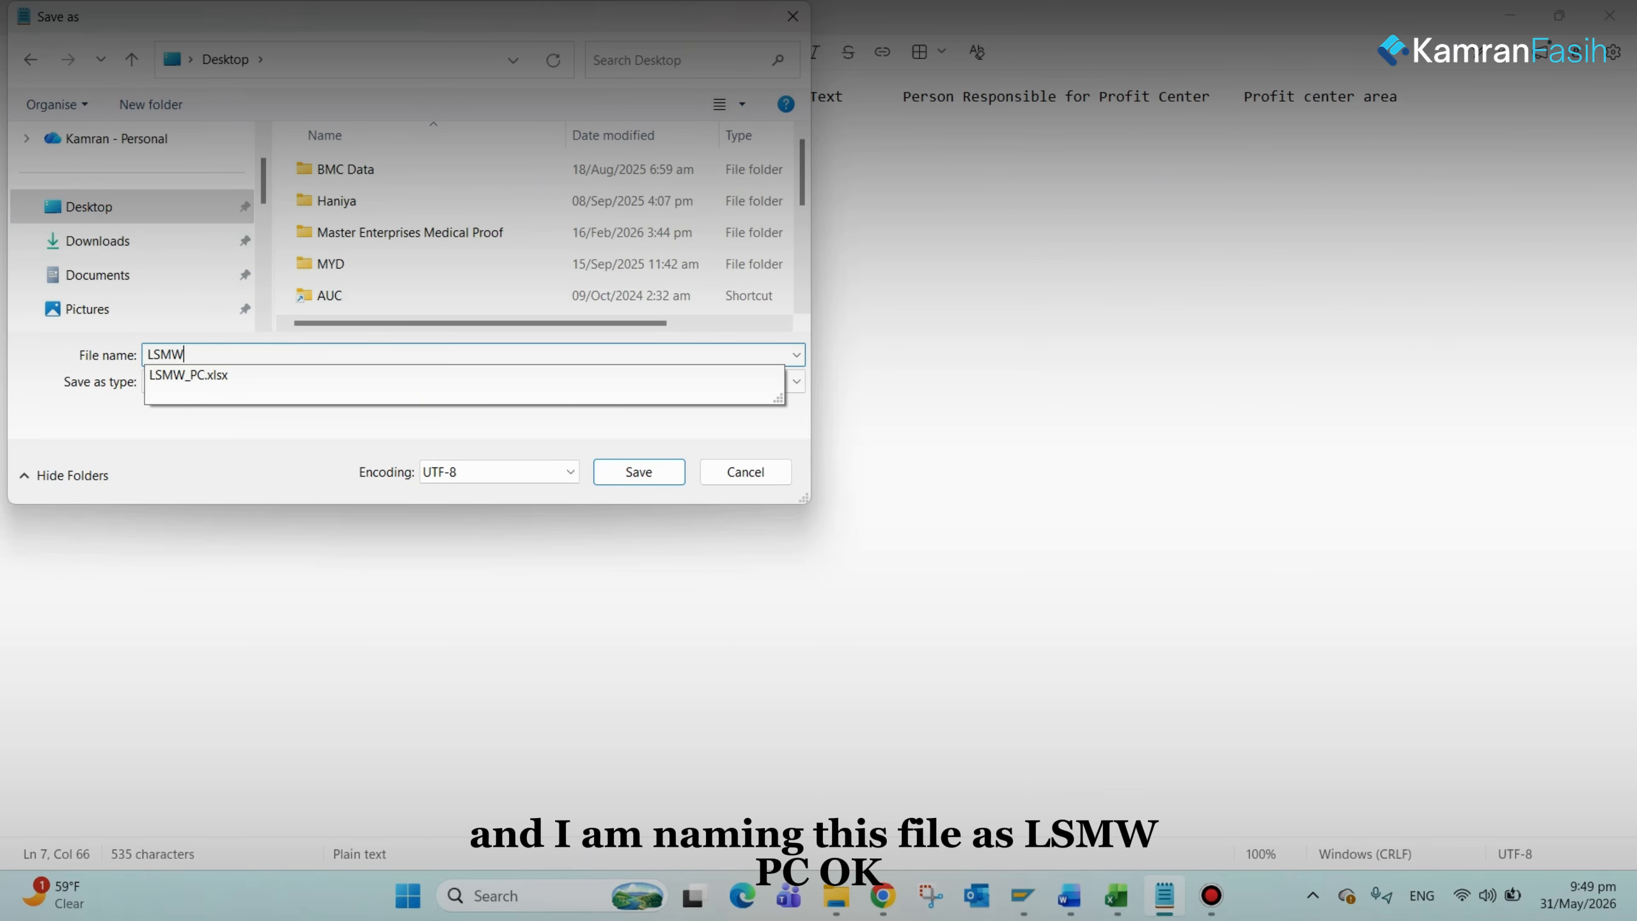
type("PC")
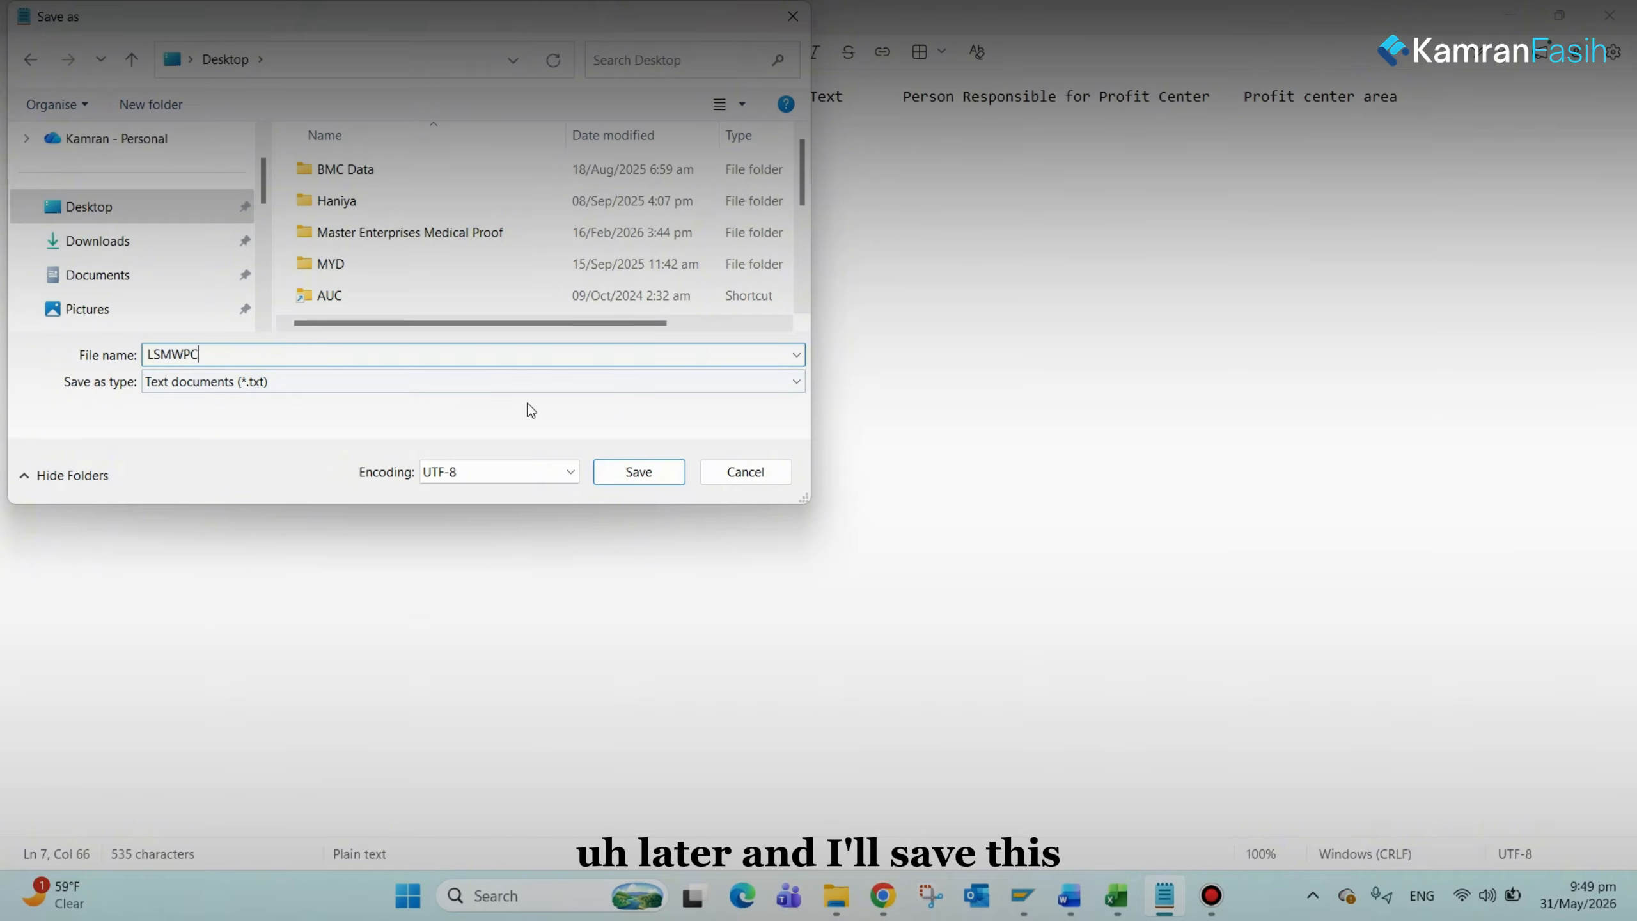
left_click(622, 473)
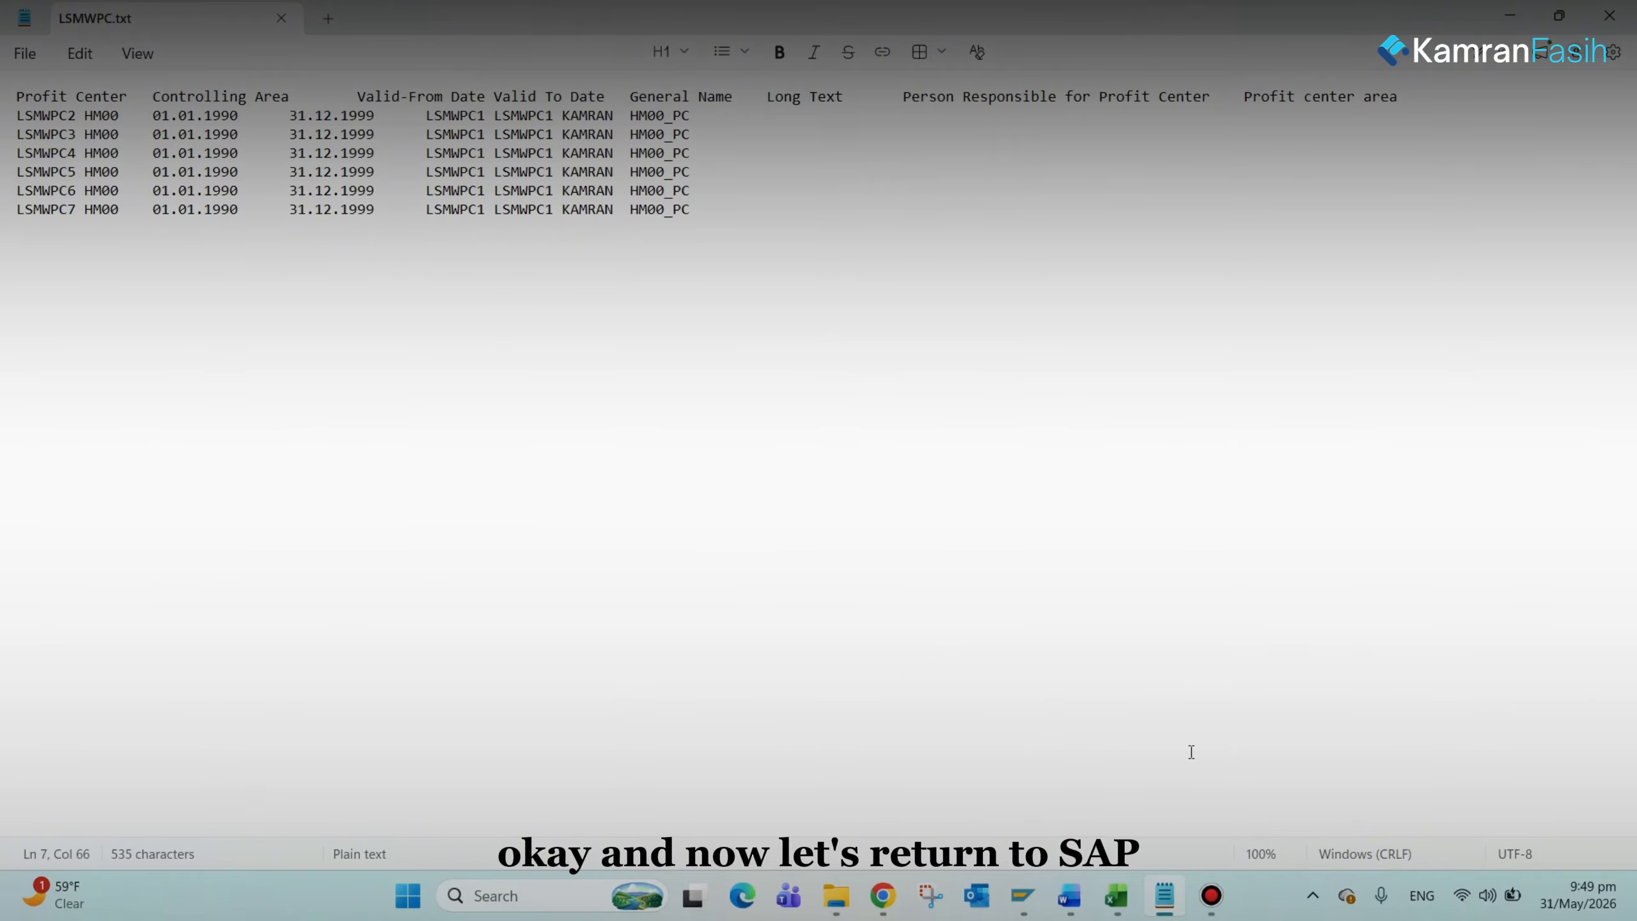
Step: Switch back to SAP LSM Workbench and choose LSMWPC.txt on the Desktop as the legacy data file
mouse_move(1023, 896)
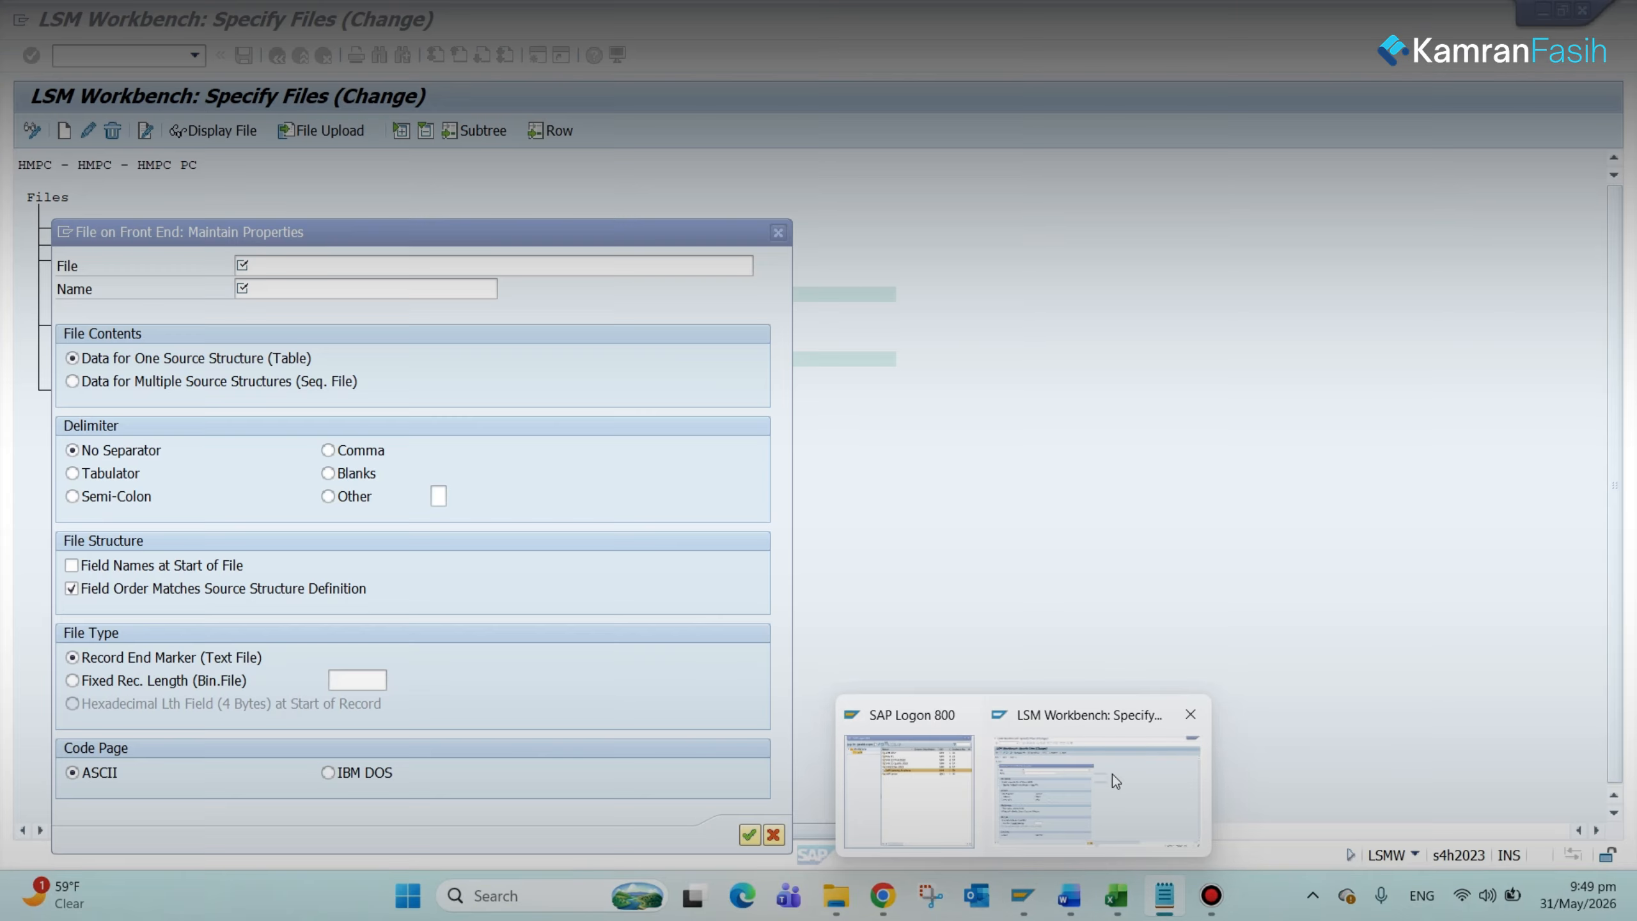
left_click(1113, 775)
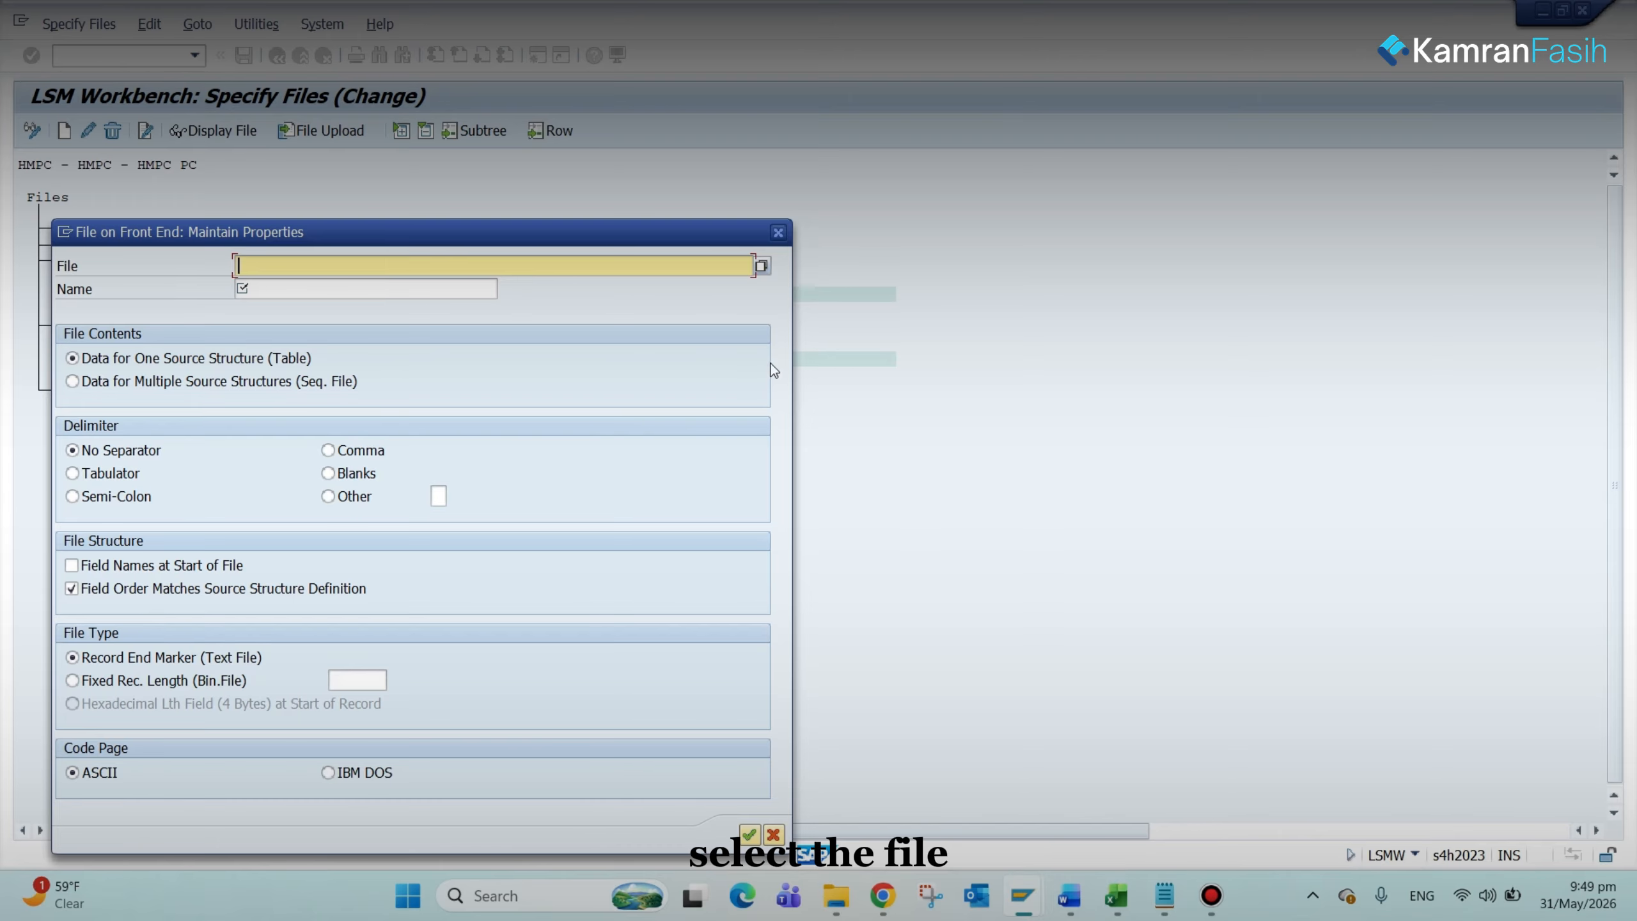
left_click(762, 268)
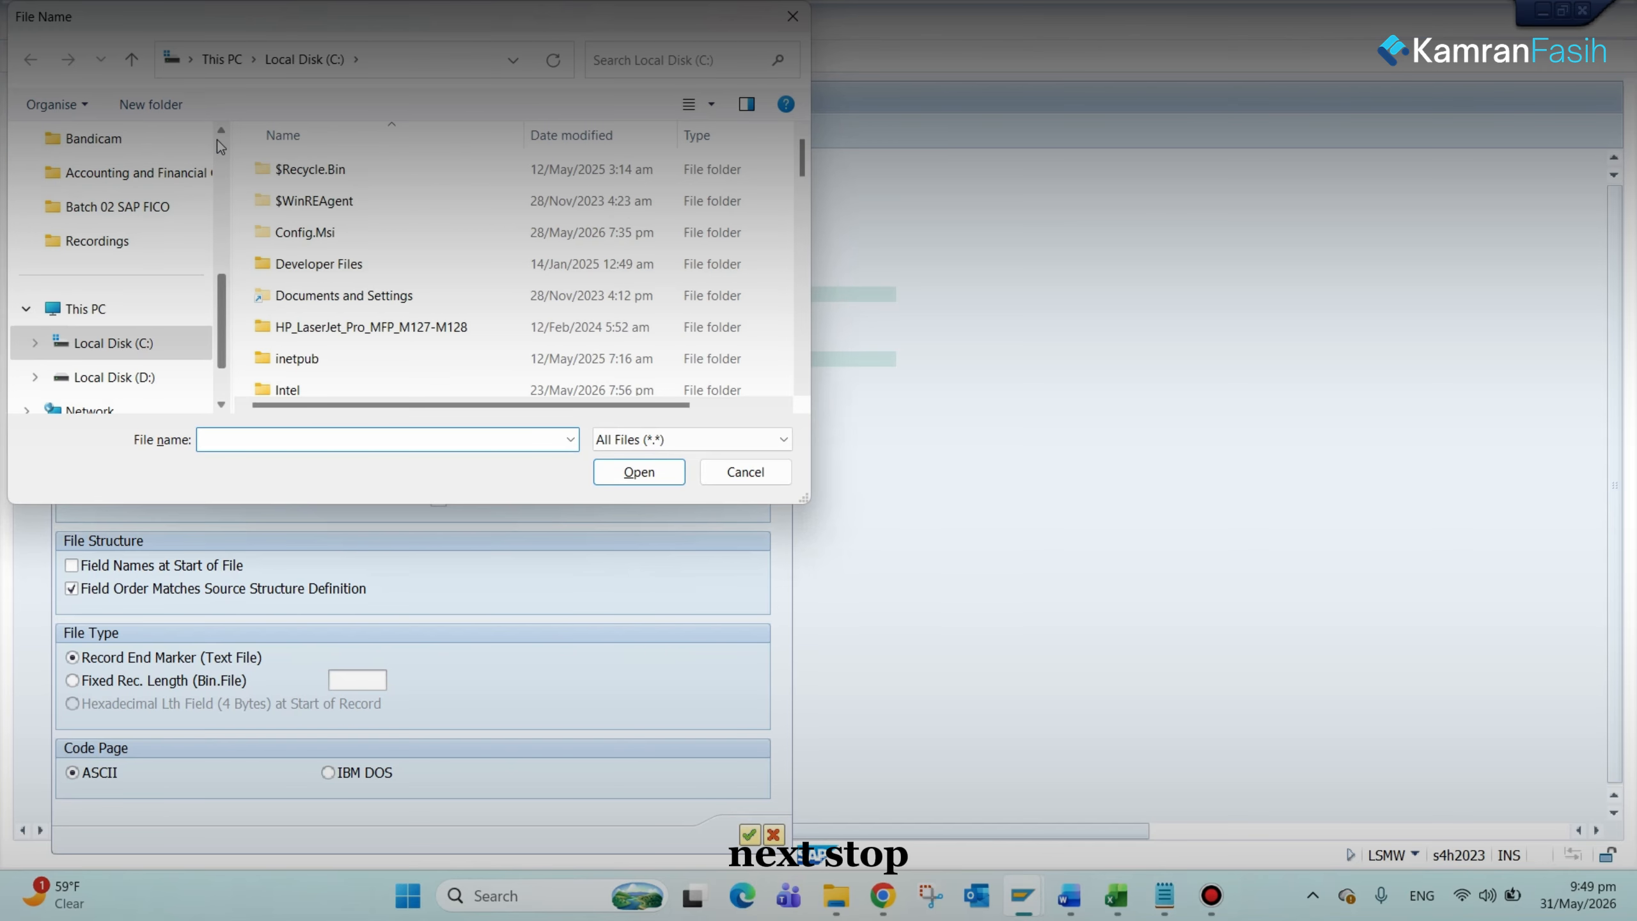
scroll(217, 140, "up", 5)
left_click(96, 284)
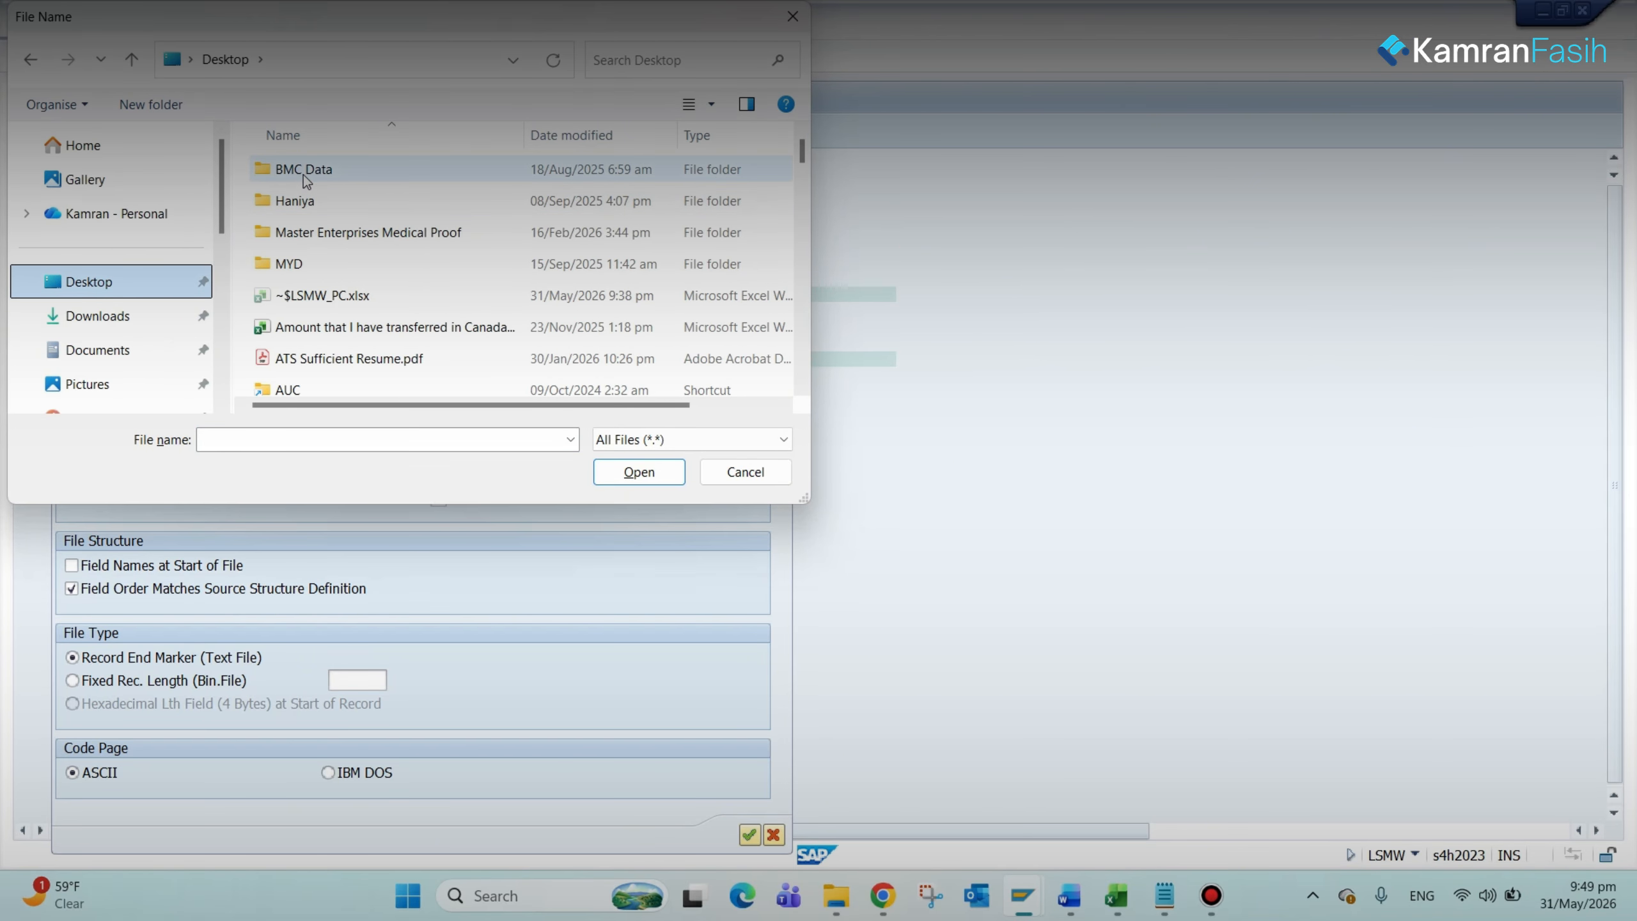
left_click(303, 174)
type("lsx")
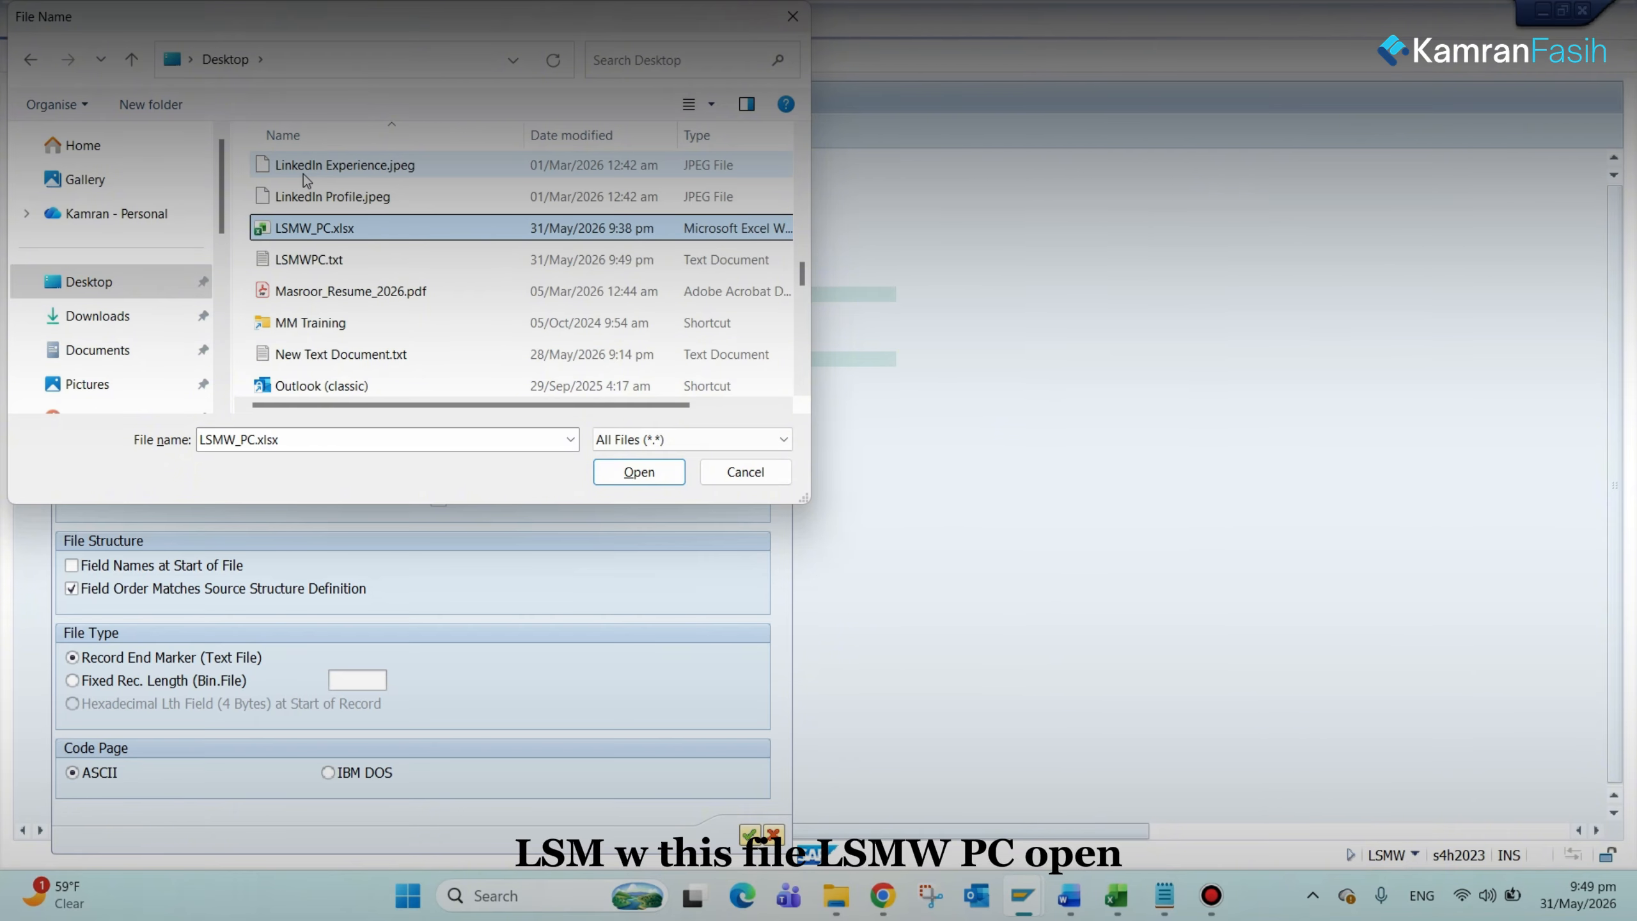
left_click(316, 260)
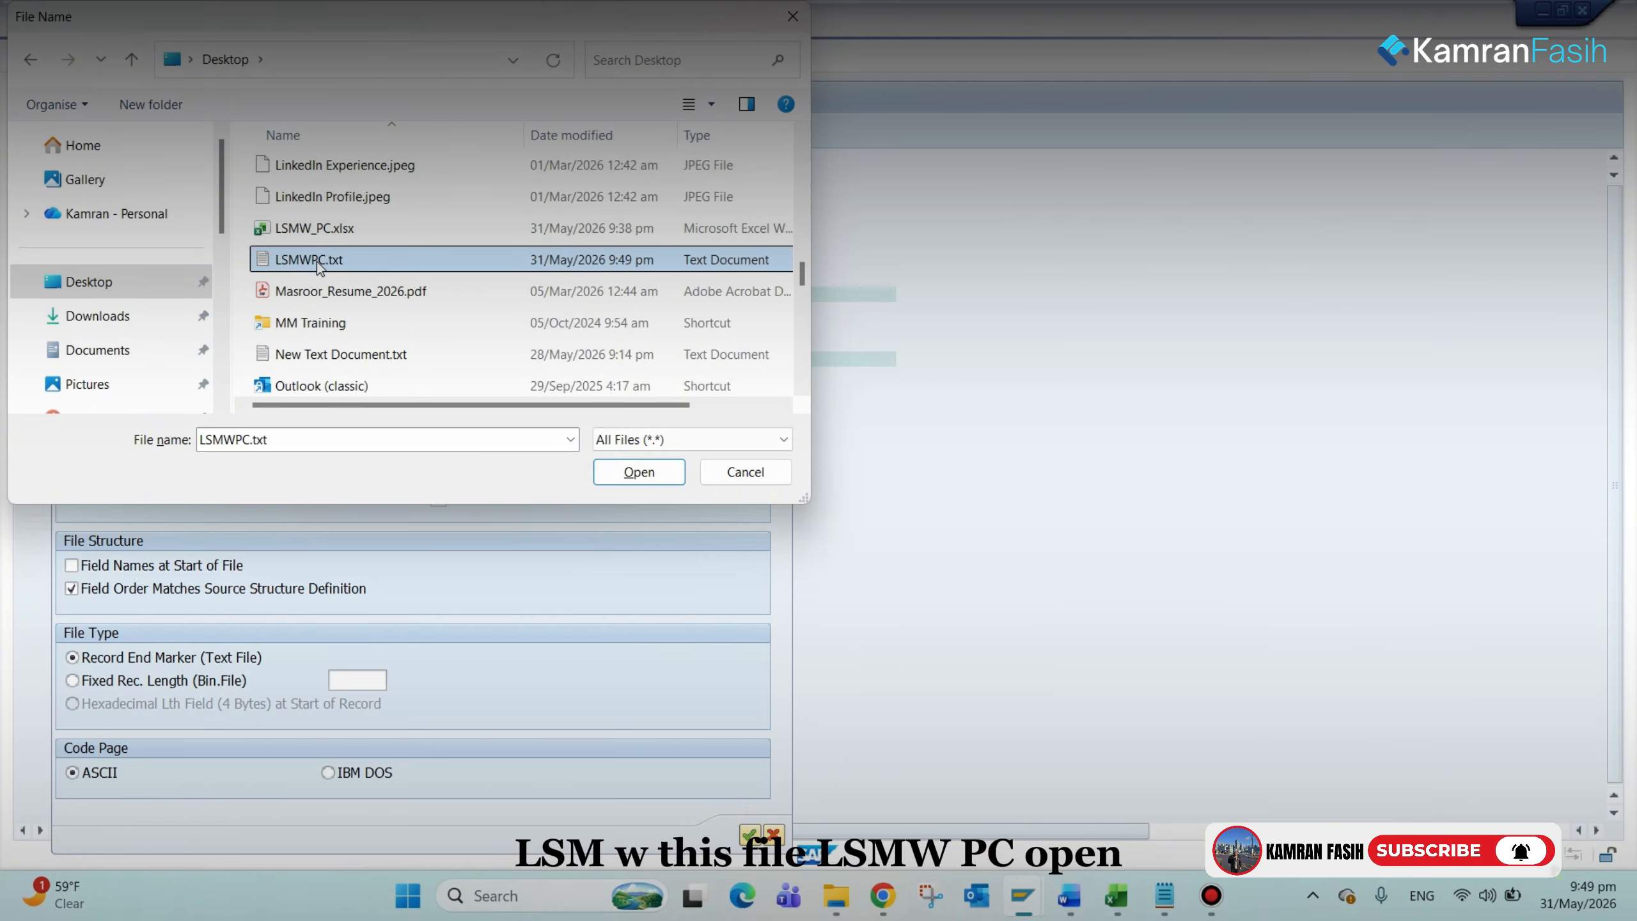
left_click(631, 480)
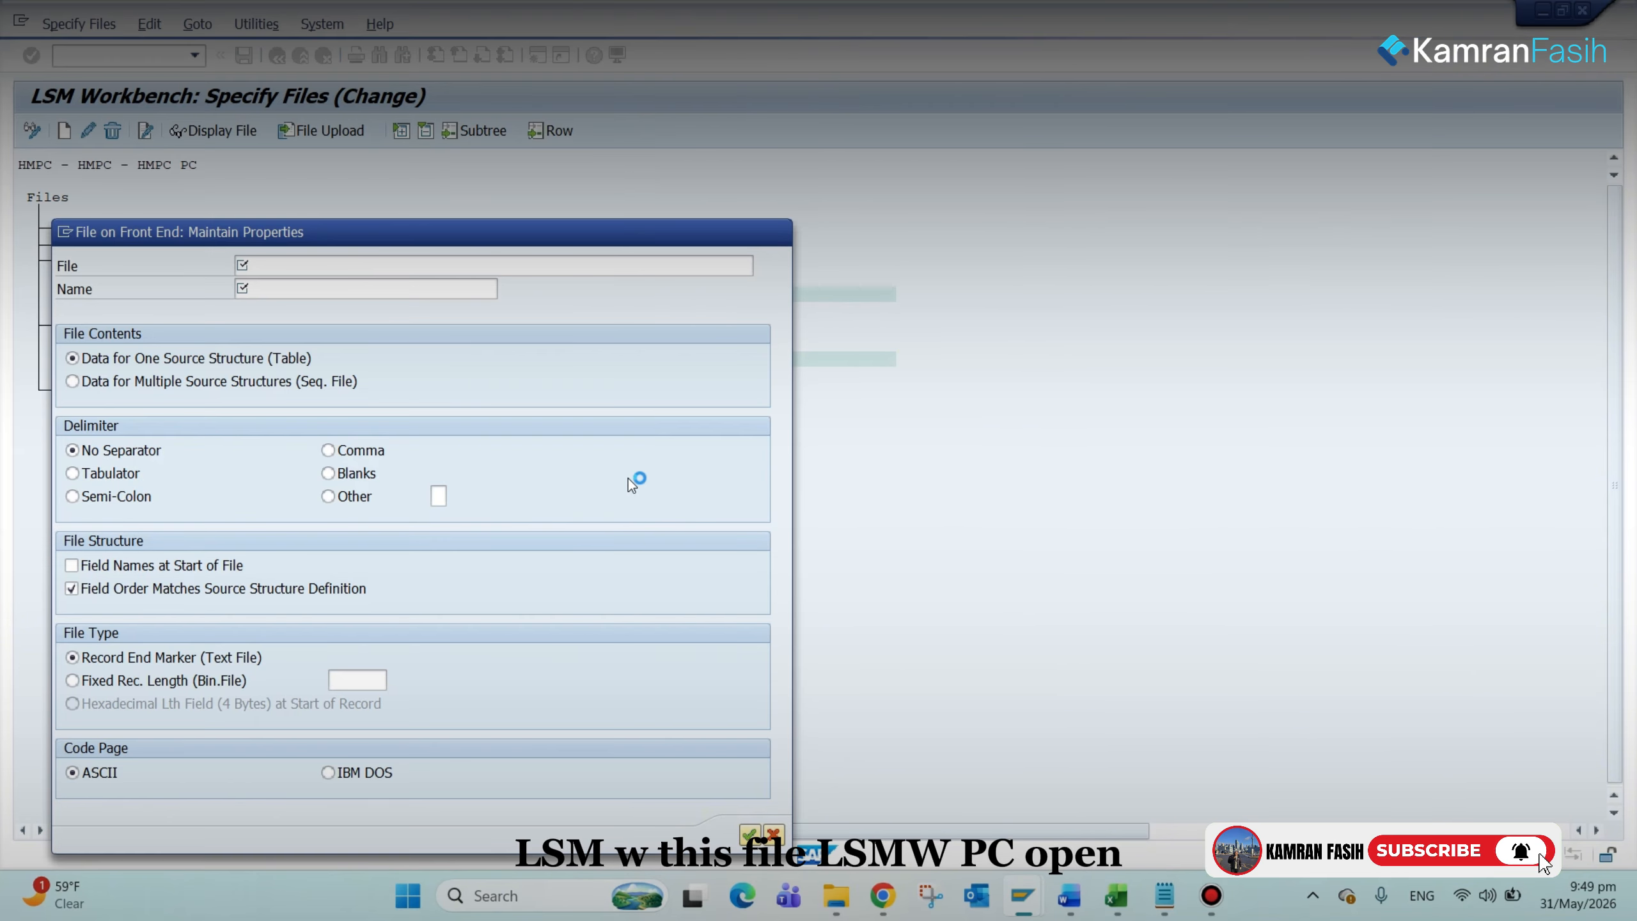
Step: Name the legacy file KAMRANPC with Tabulator delimiter and Field Names at Start of File, save the file specification and return to the process steps
left_click(420, 290)
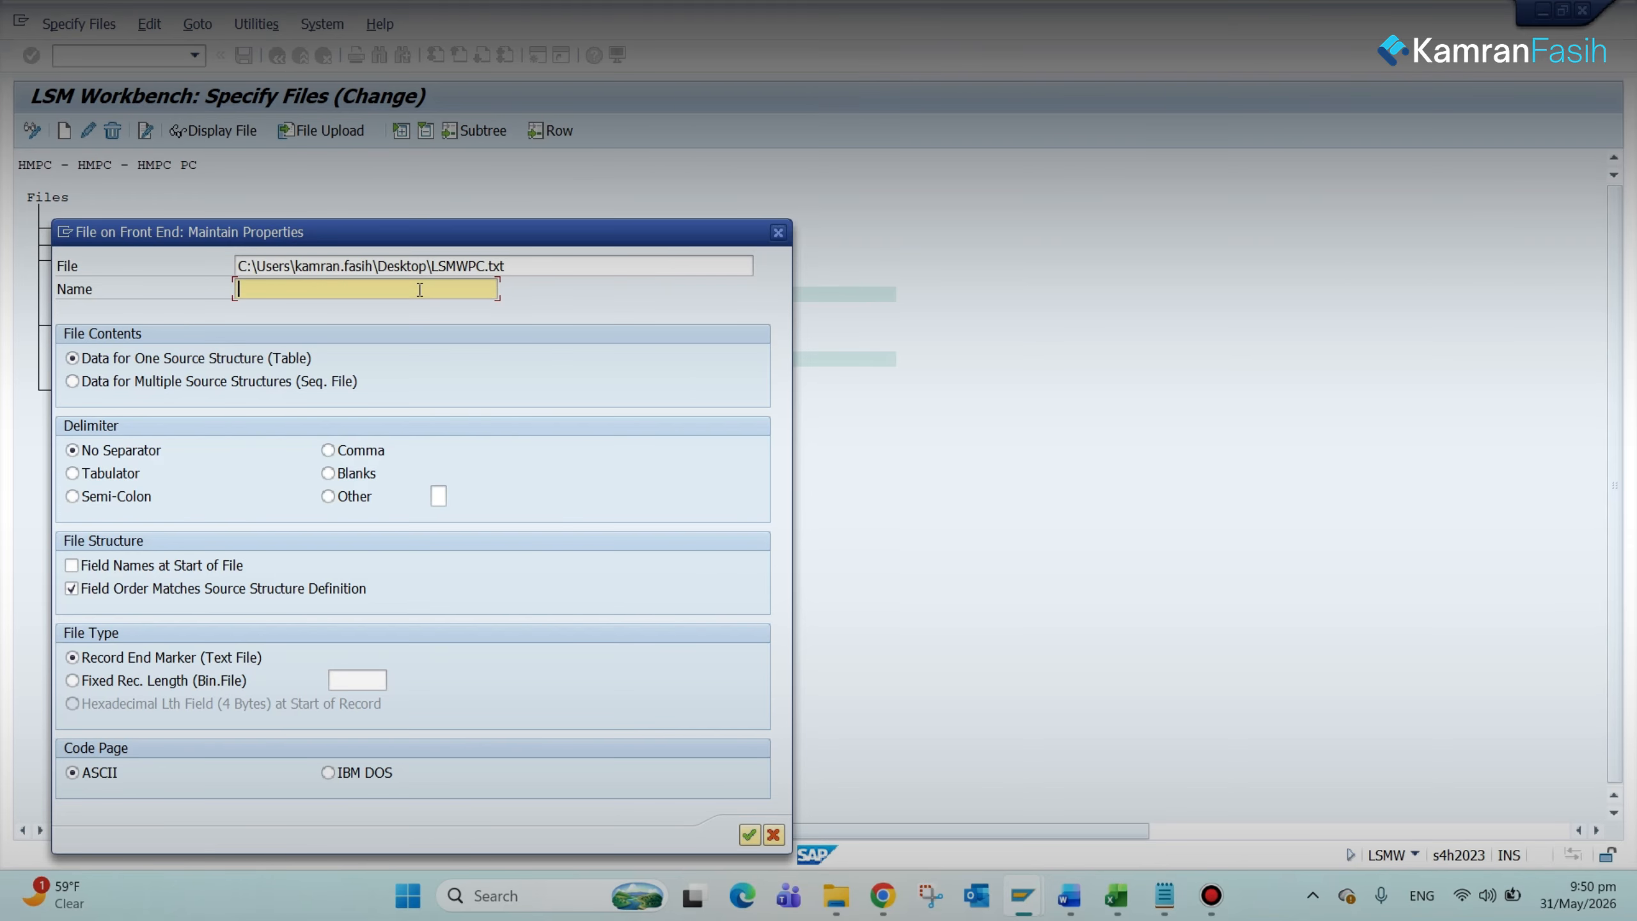
type("KAM")
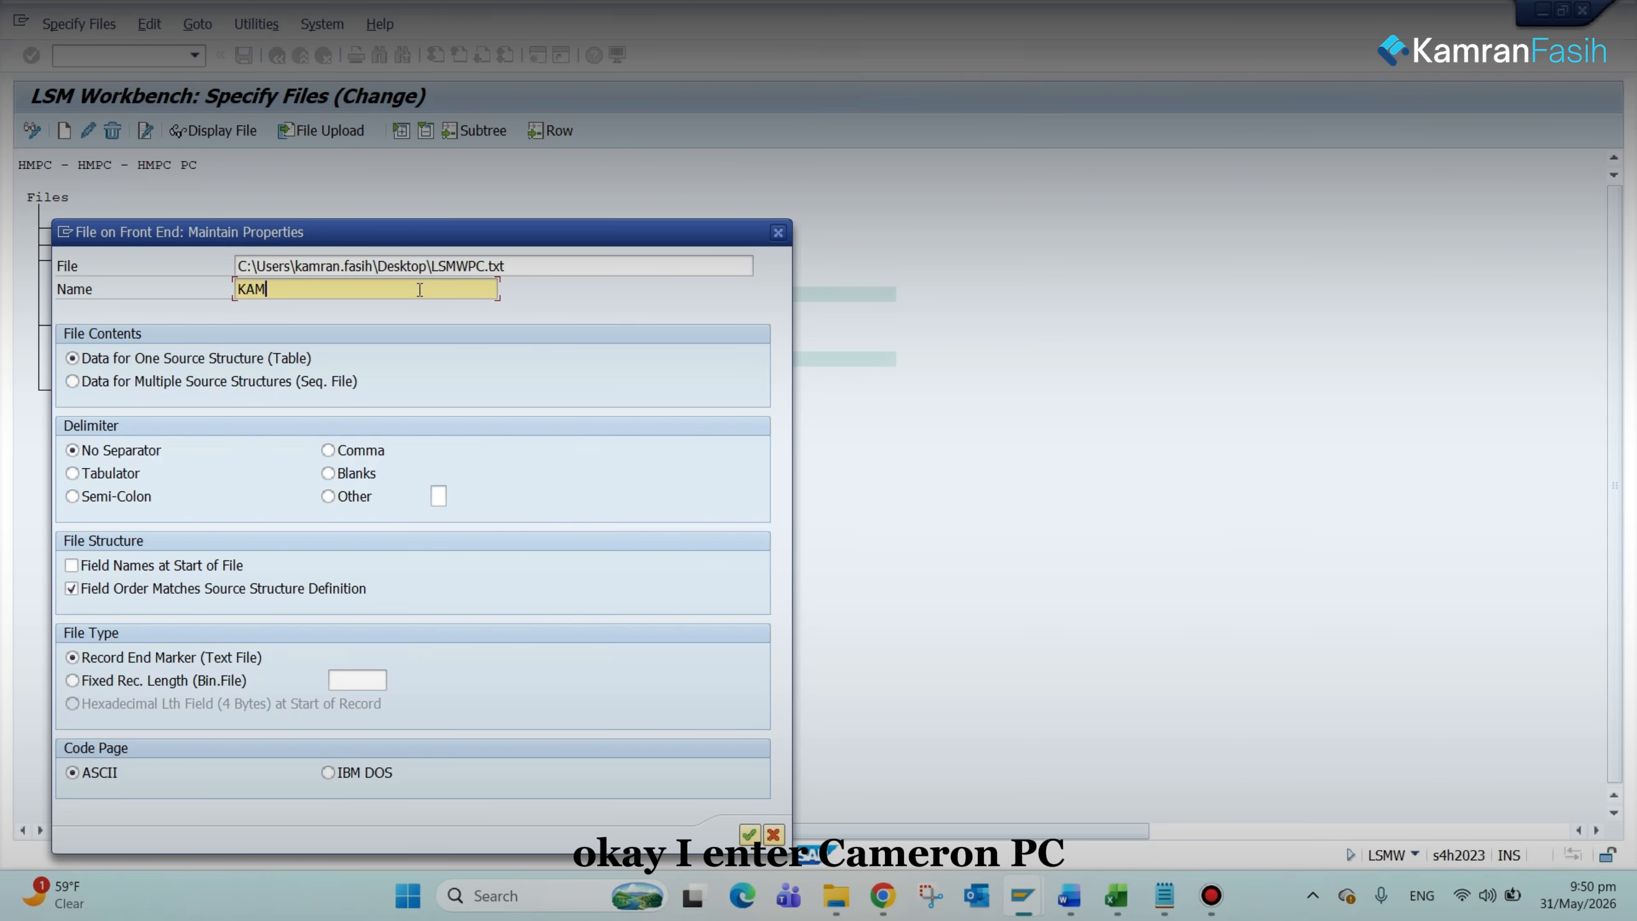
type("RANPC")
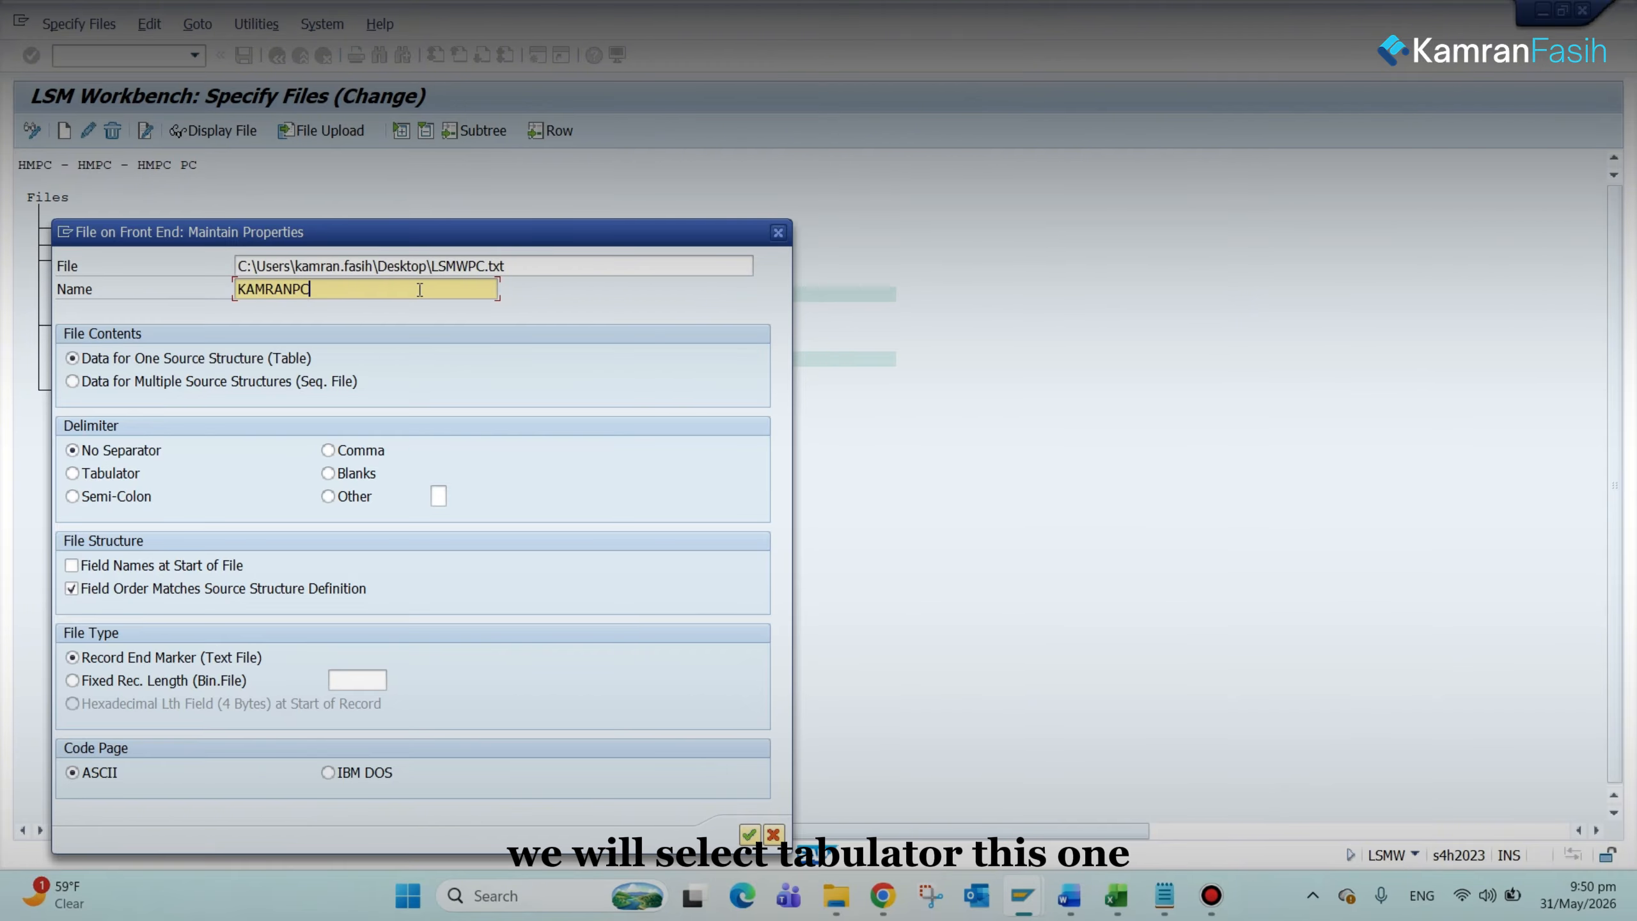
left_click(100, 474)
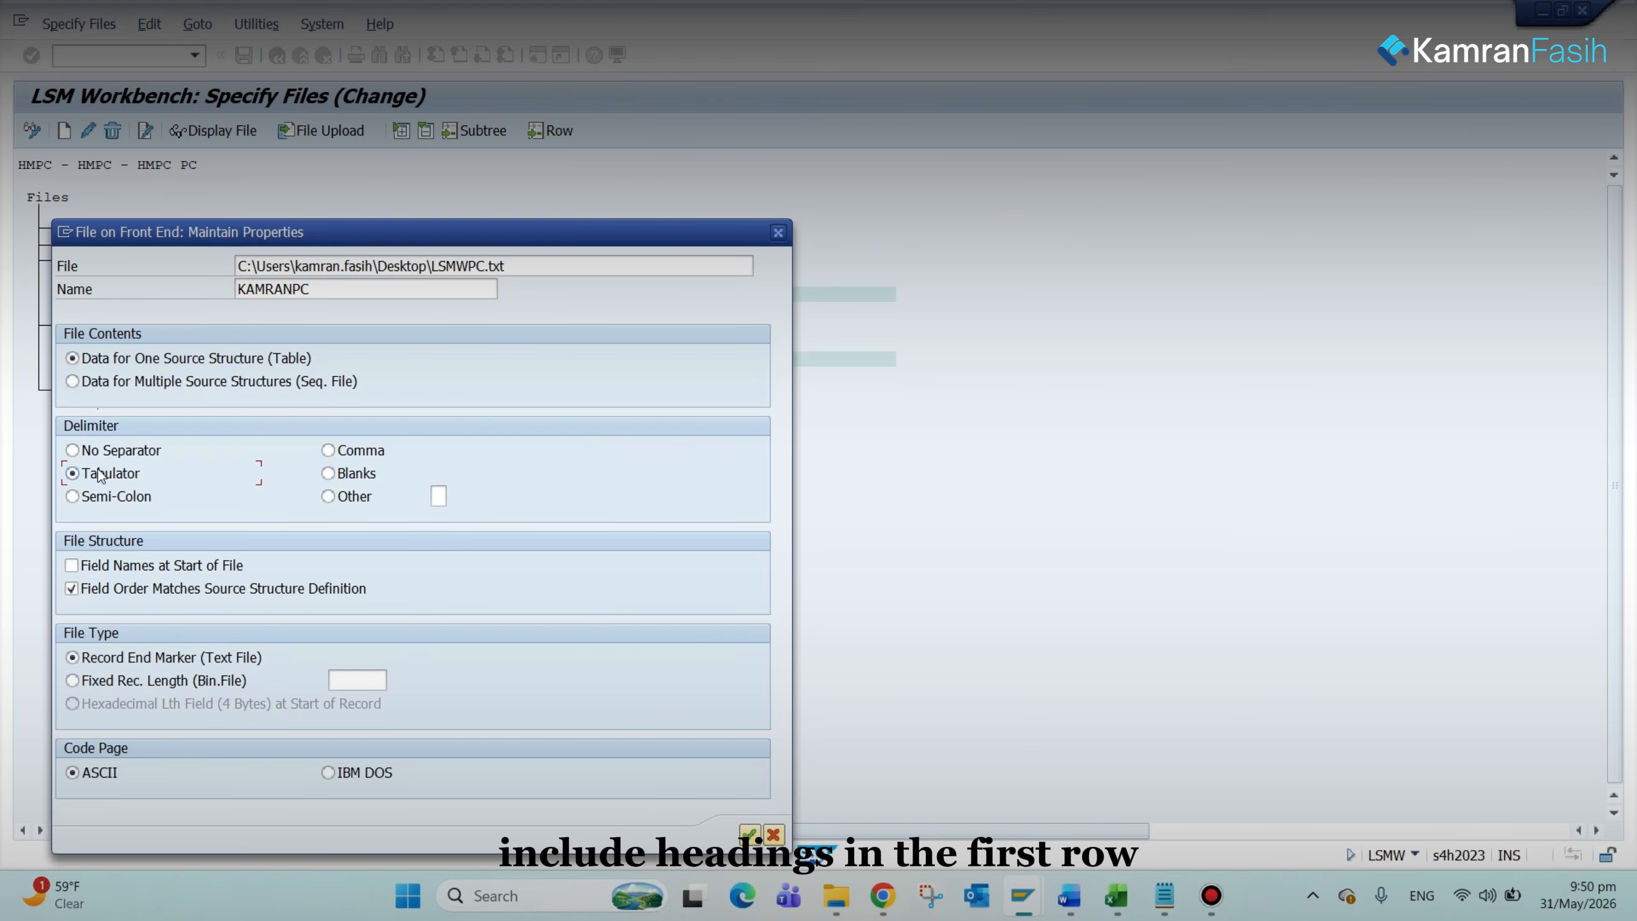
key("alt+Tab")
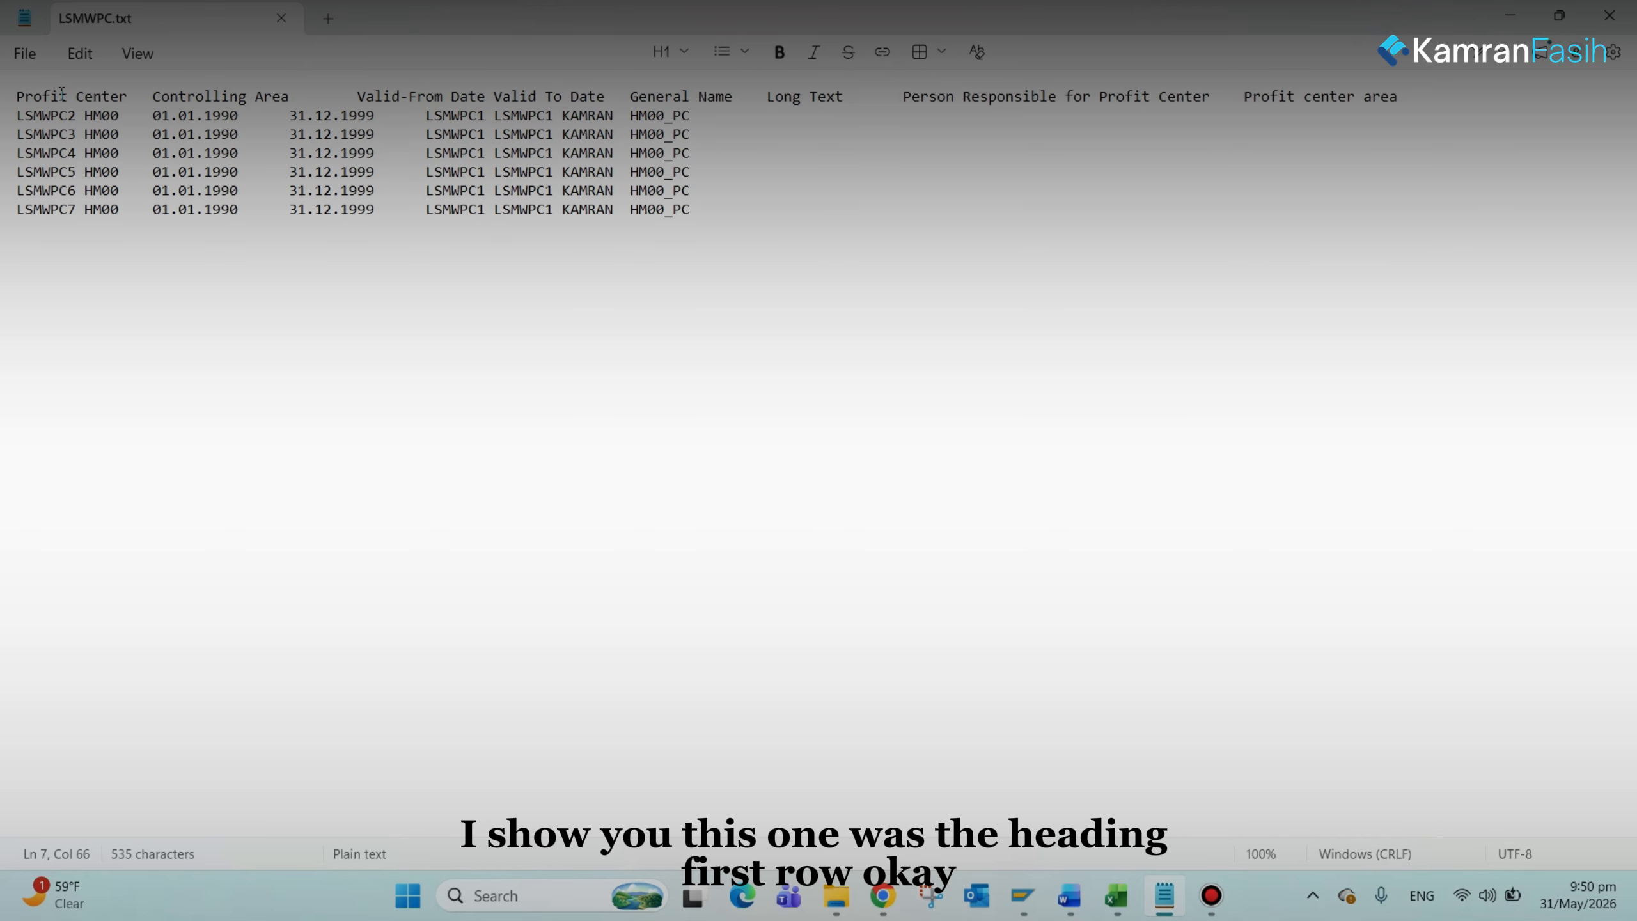
key("alt+Tab")
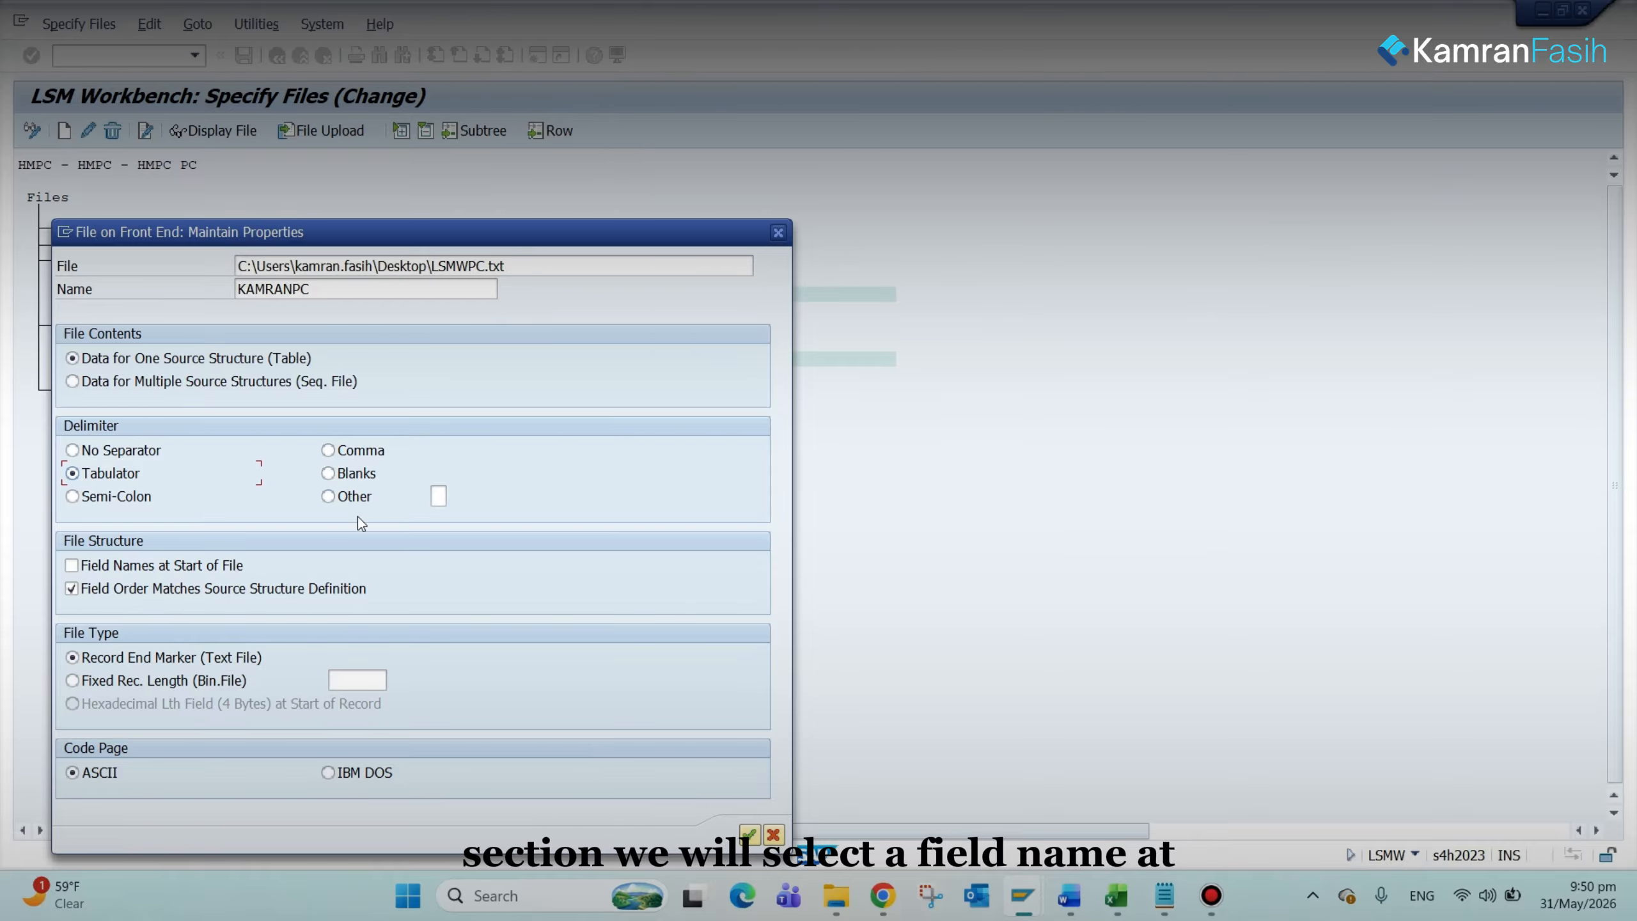
left_click(186, 569)
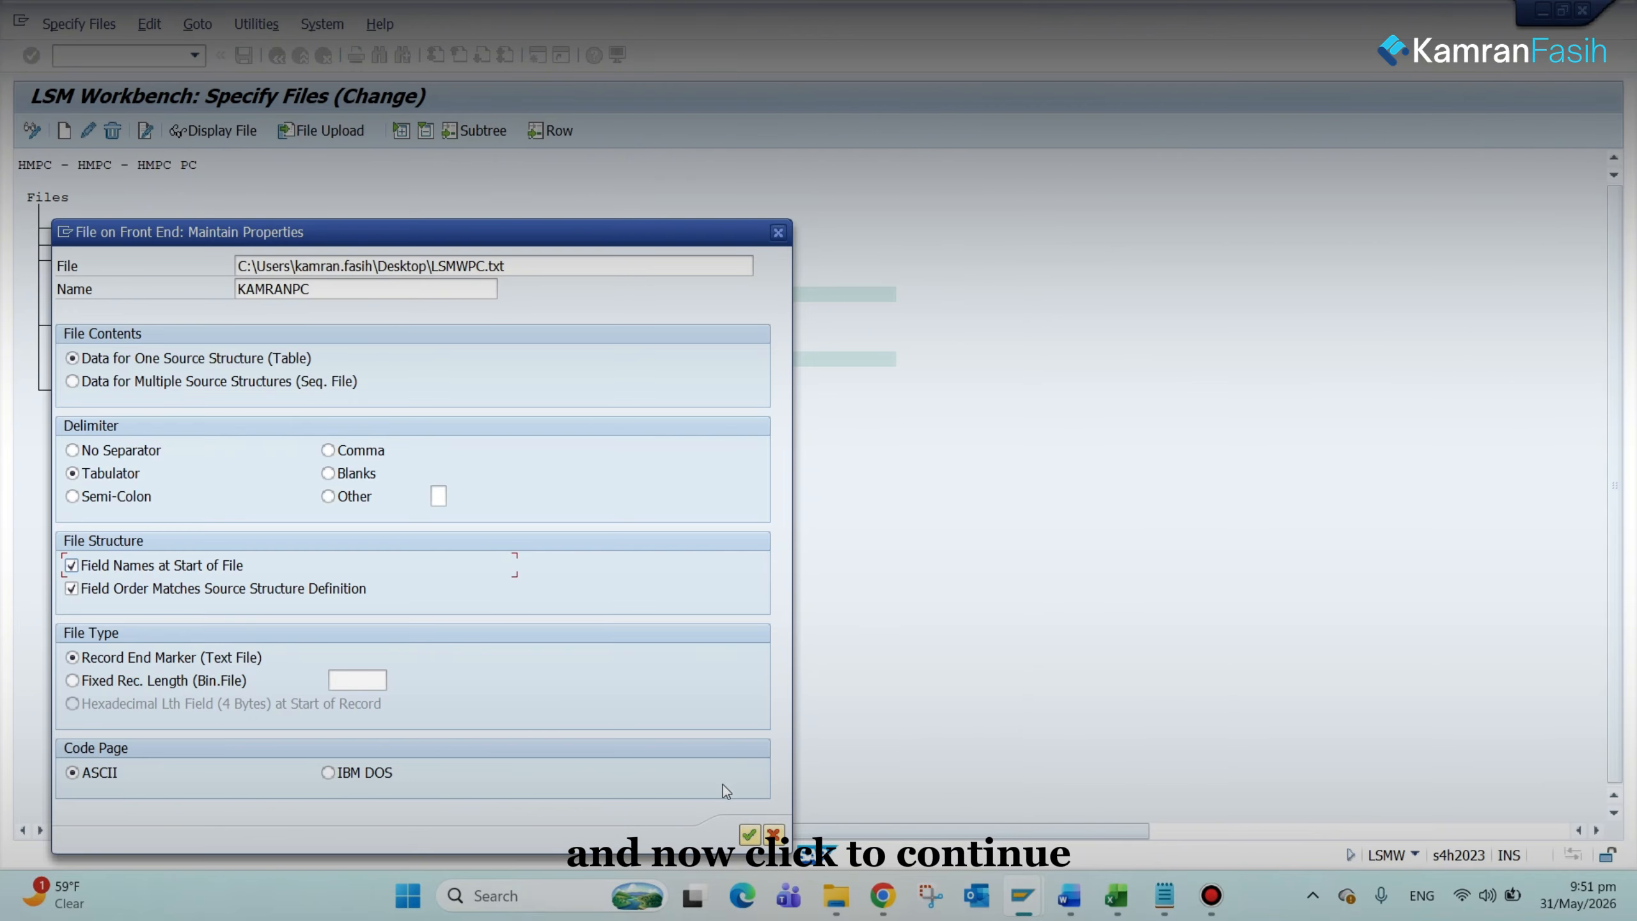
left_click(749, 835)
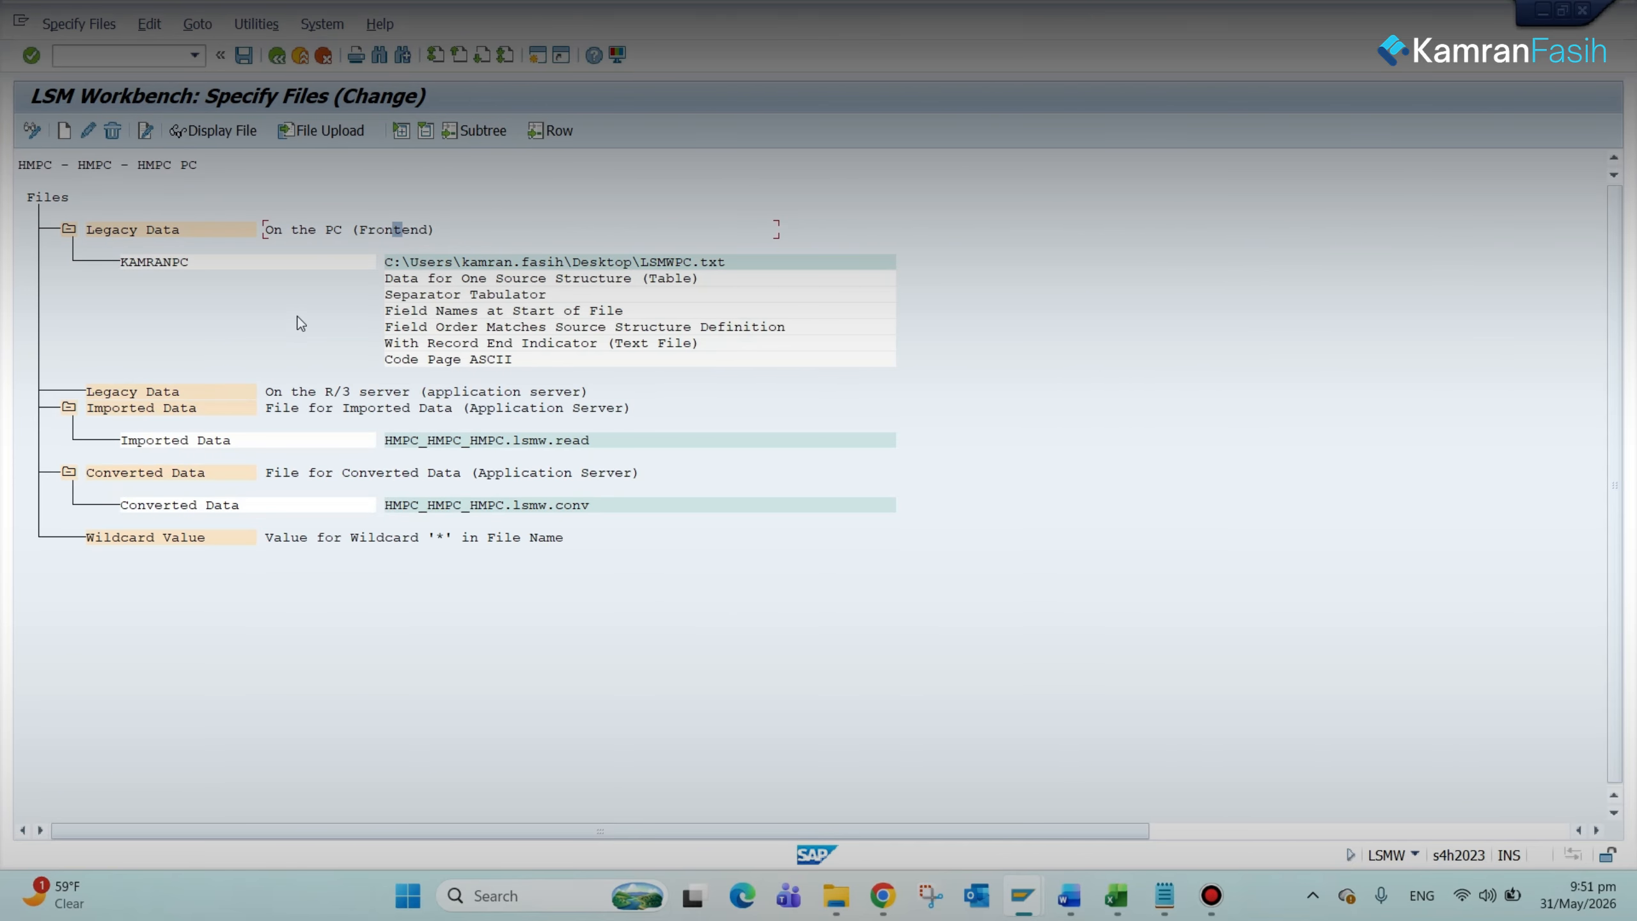
left_click(245, 62)
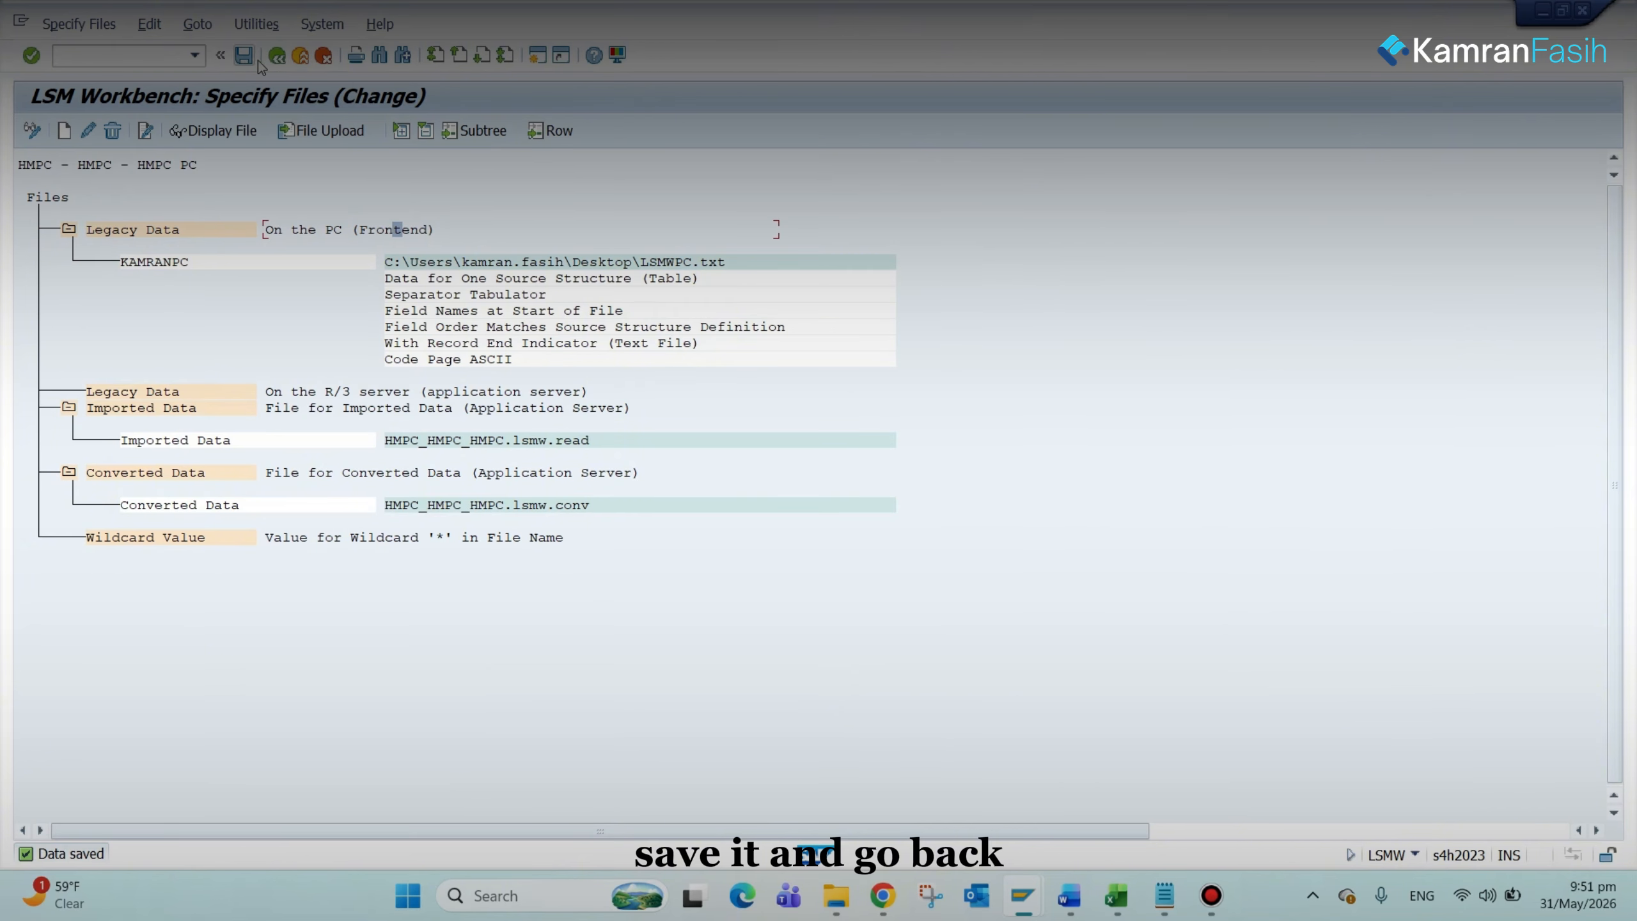
left_click(278, 60)
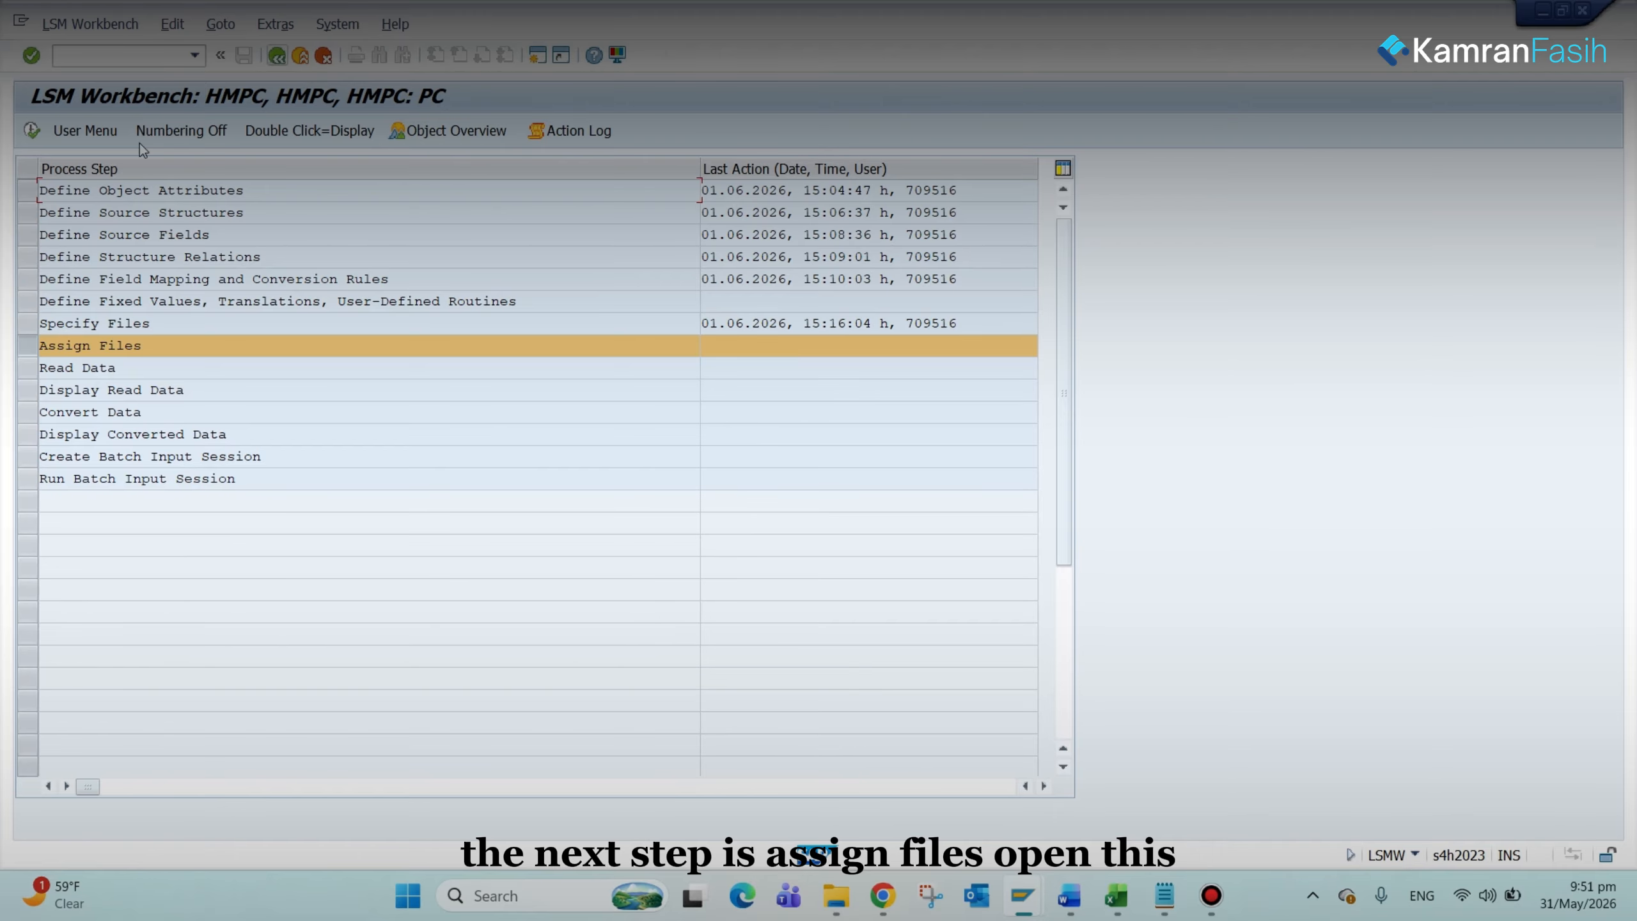
Step: Open Assign Files in change mode, save the assignment of KAMRANPC to source structure ZHMPC, and return to the process steps
left_click(35, 136)
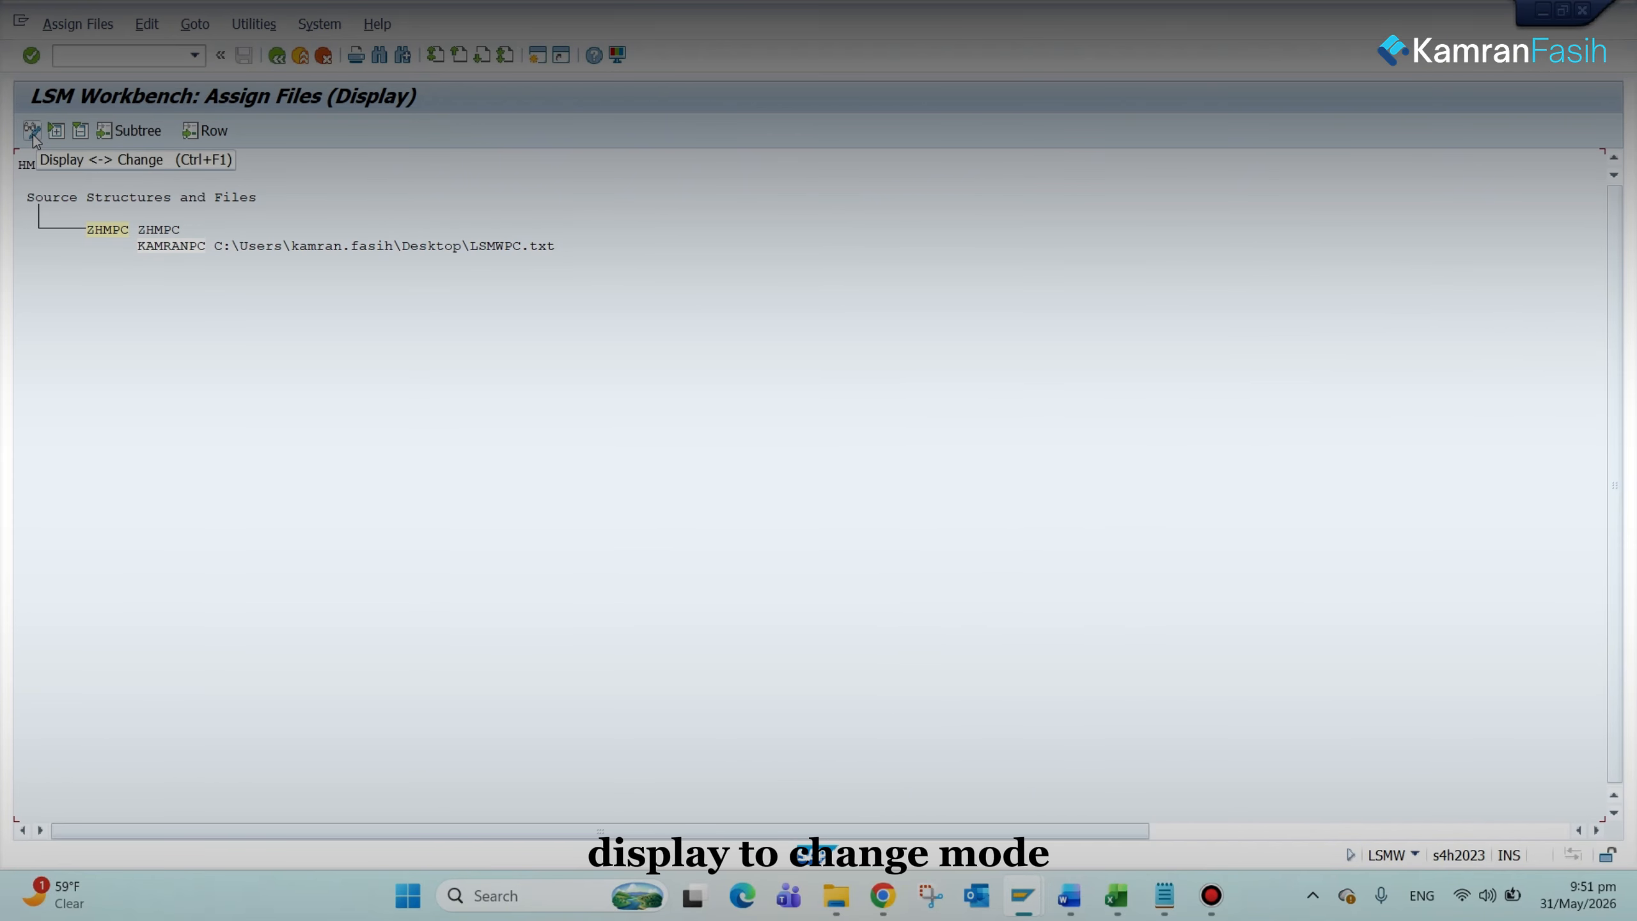
left_click(33, 136)
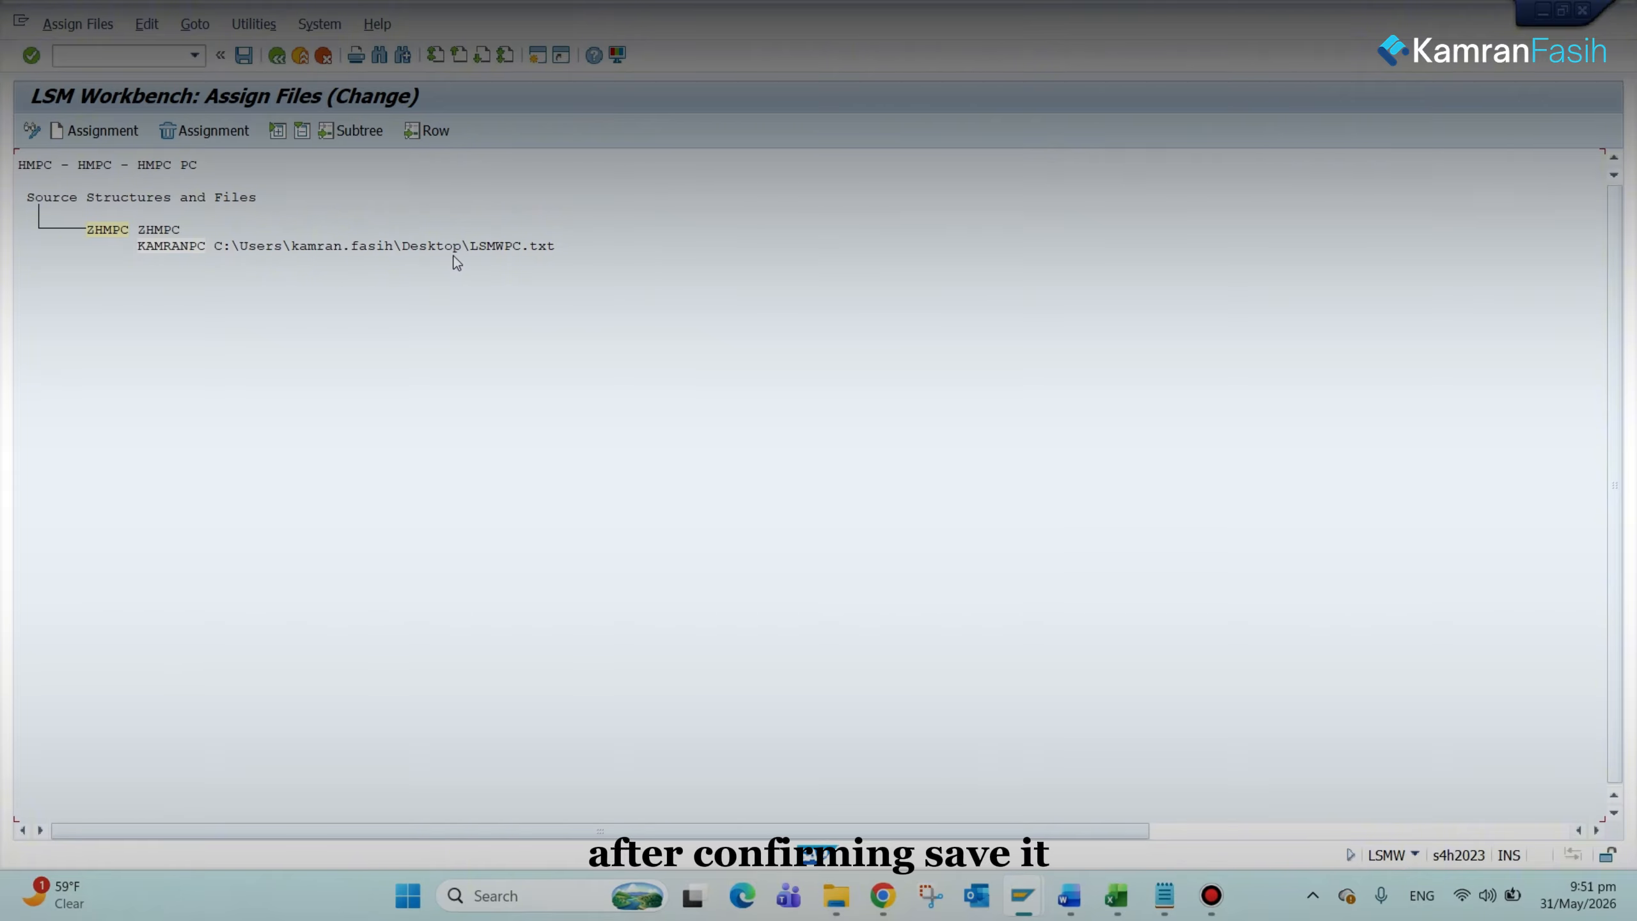
left_click(244, 57)
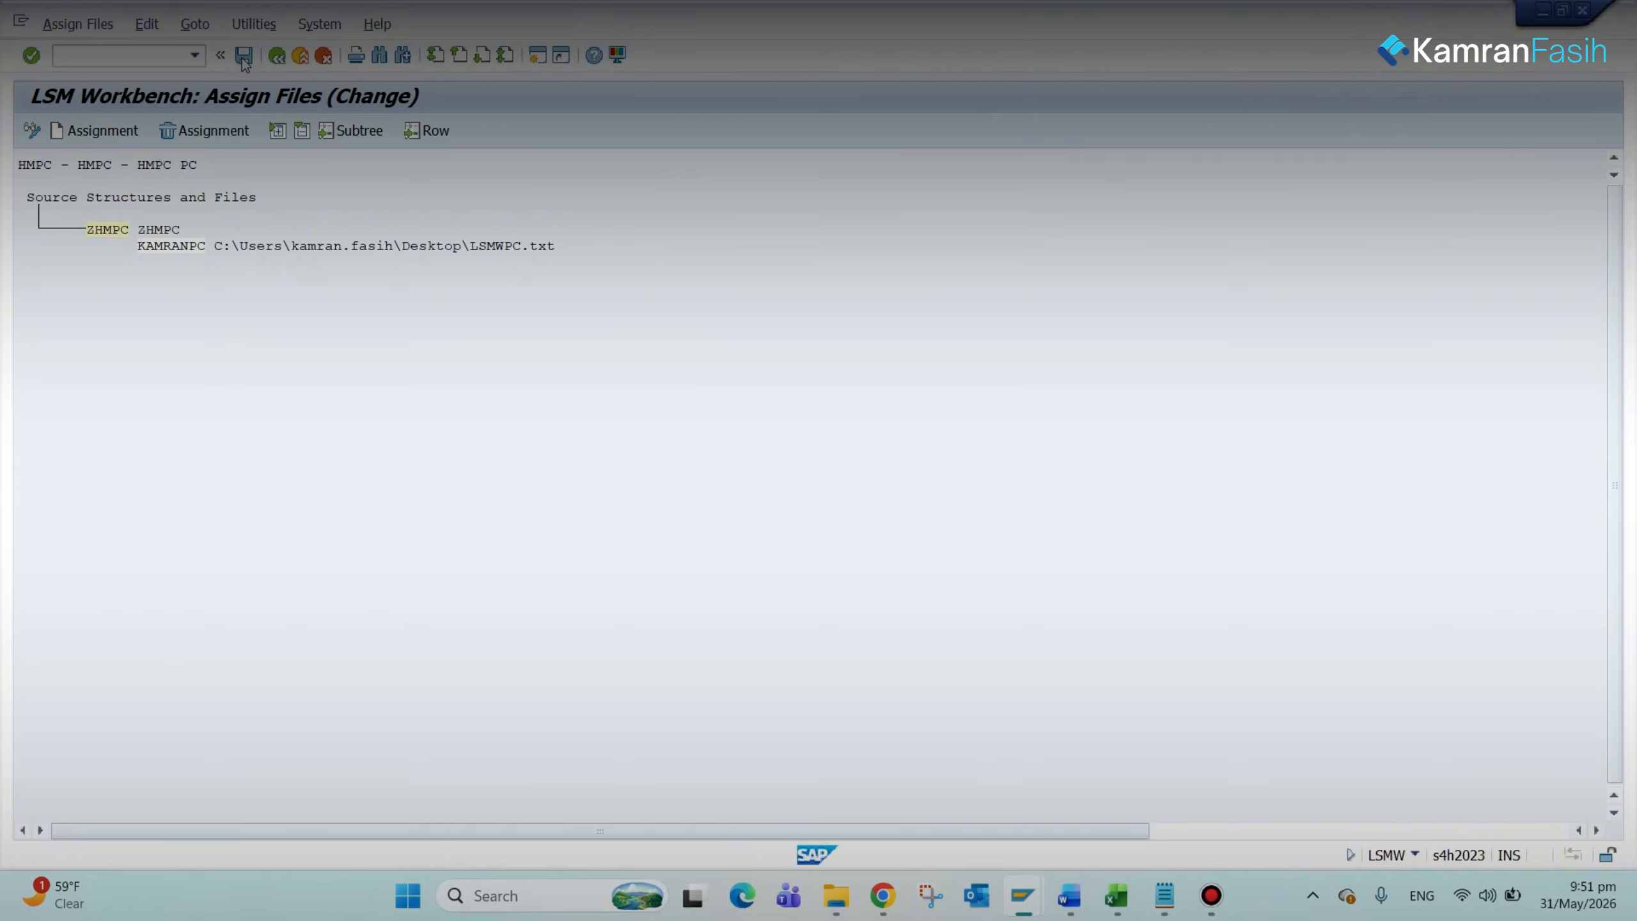
left_click(284, 64)
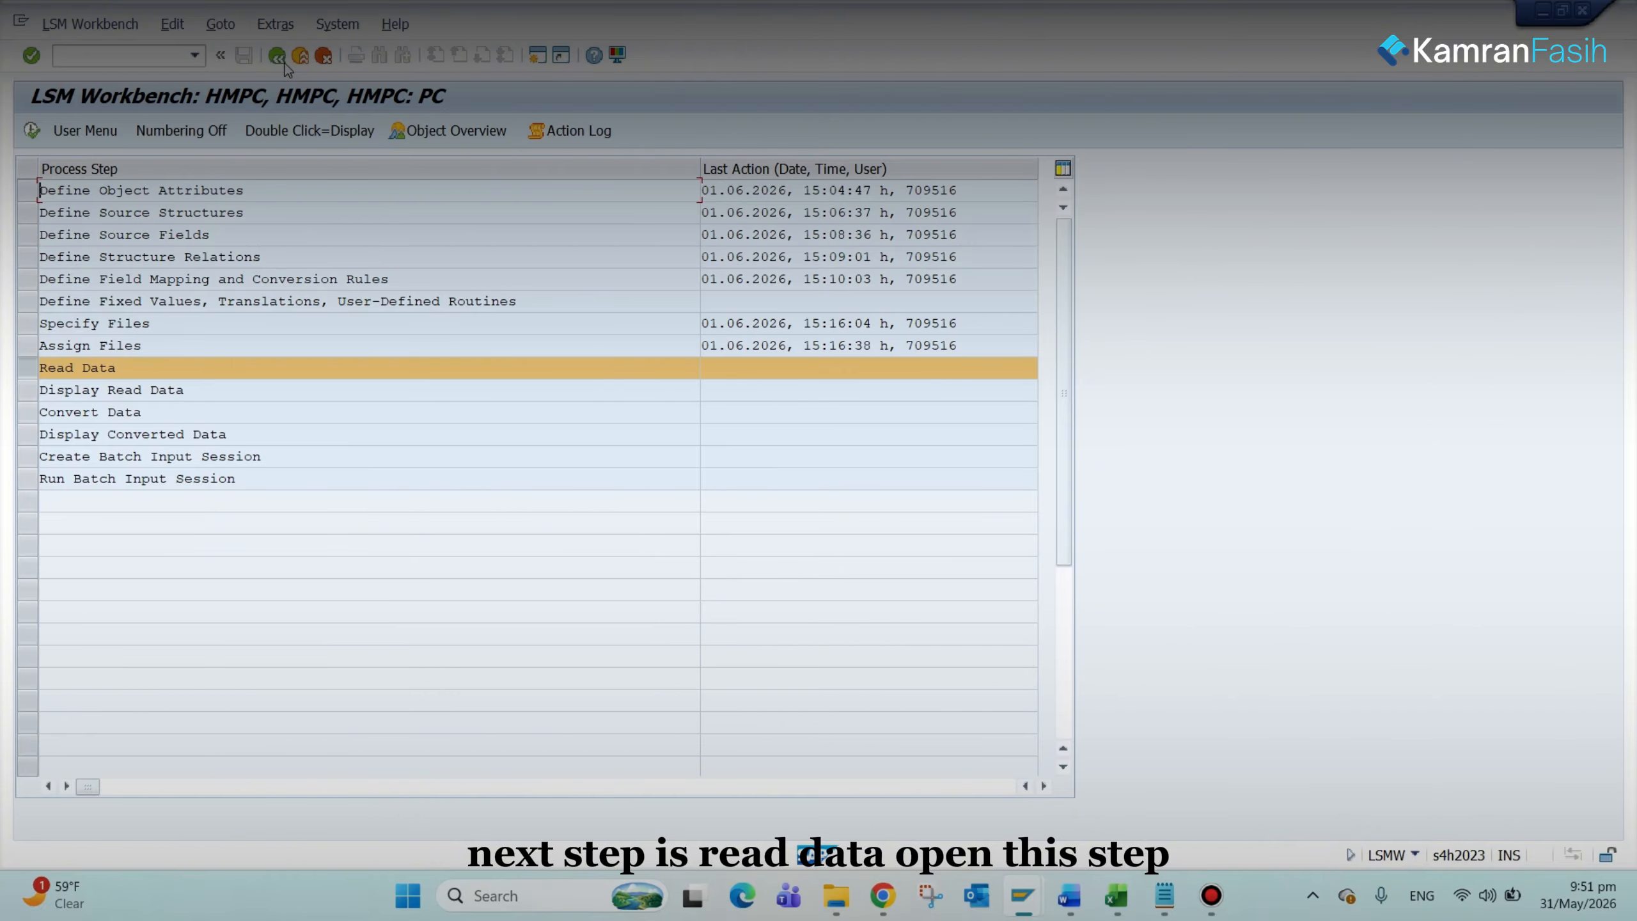
Step: Run Read Data without a transaction number restriction, allow access to LSMWPC.txt with the decision remembered, and leave the import log
left_click(32, 132)
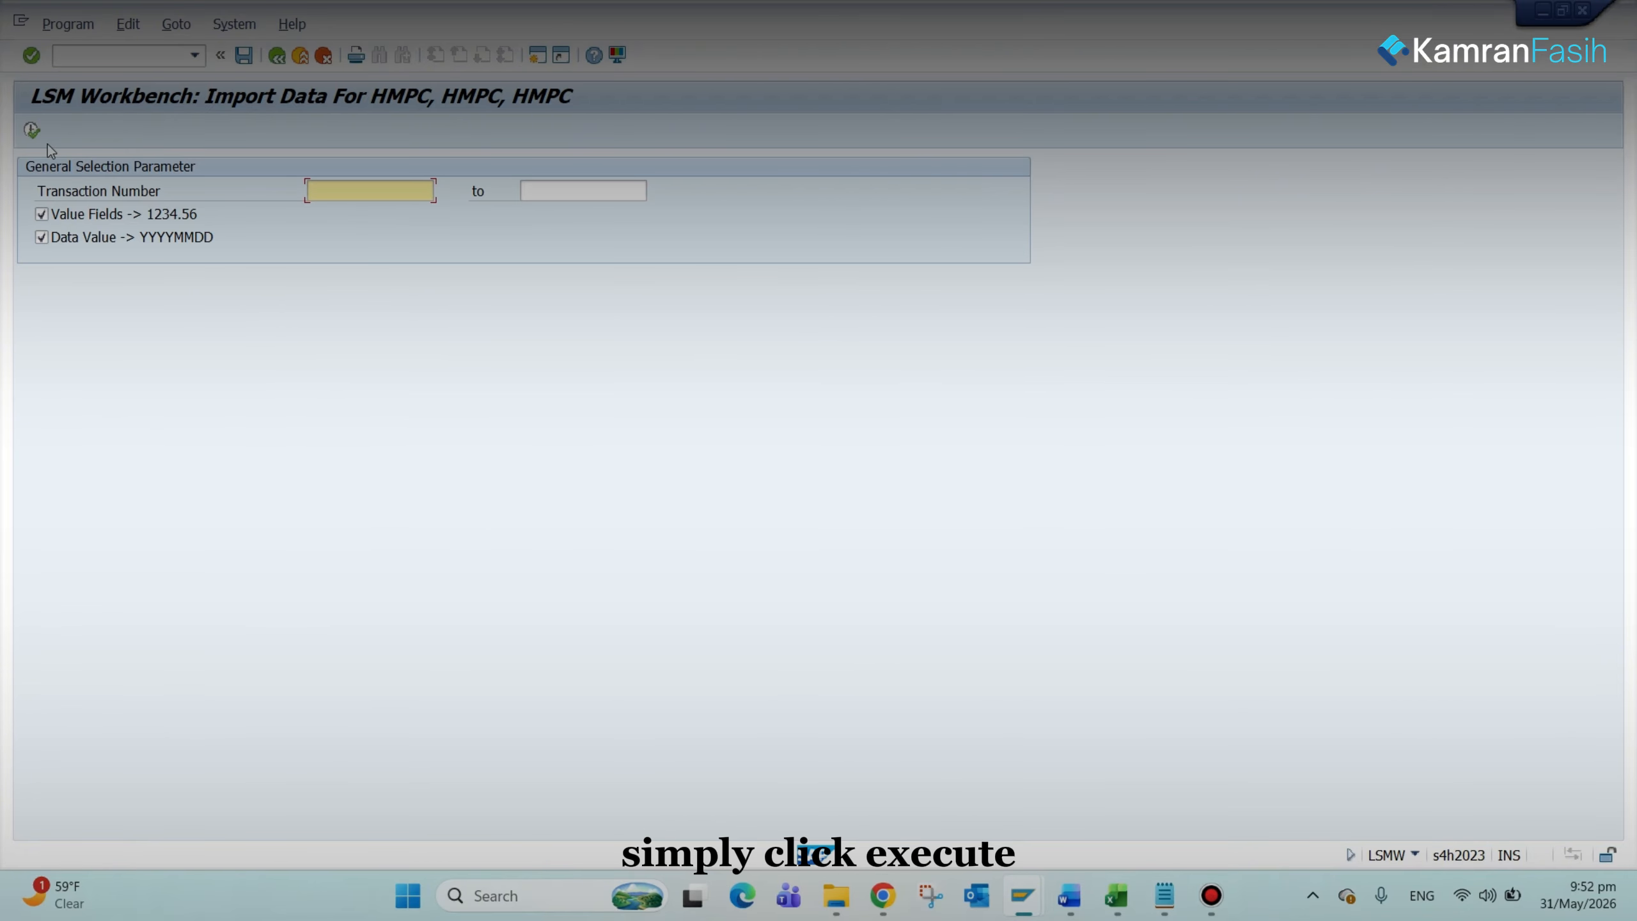
left_click(31, 131)
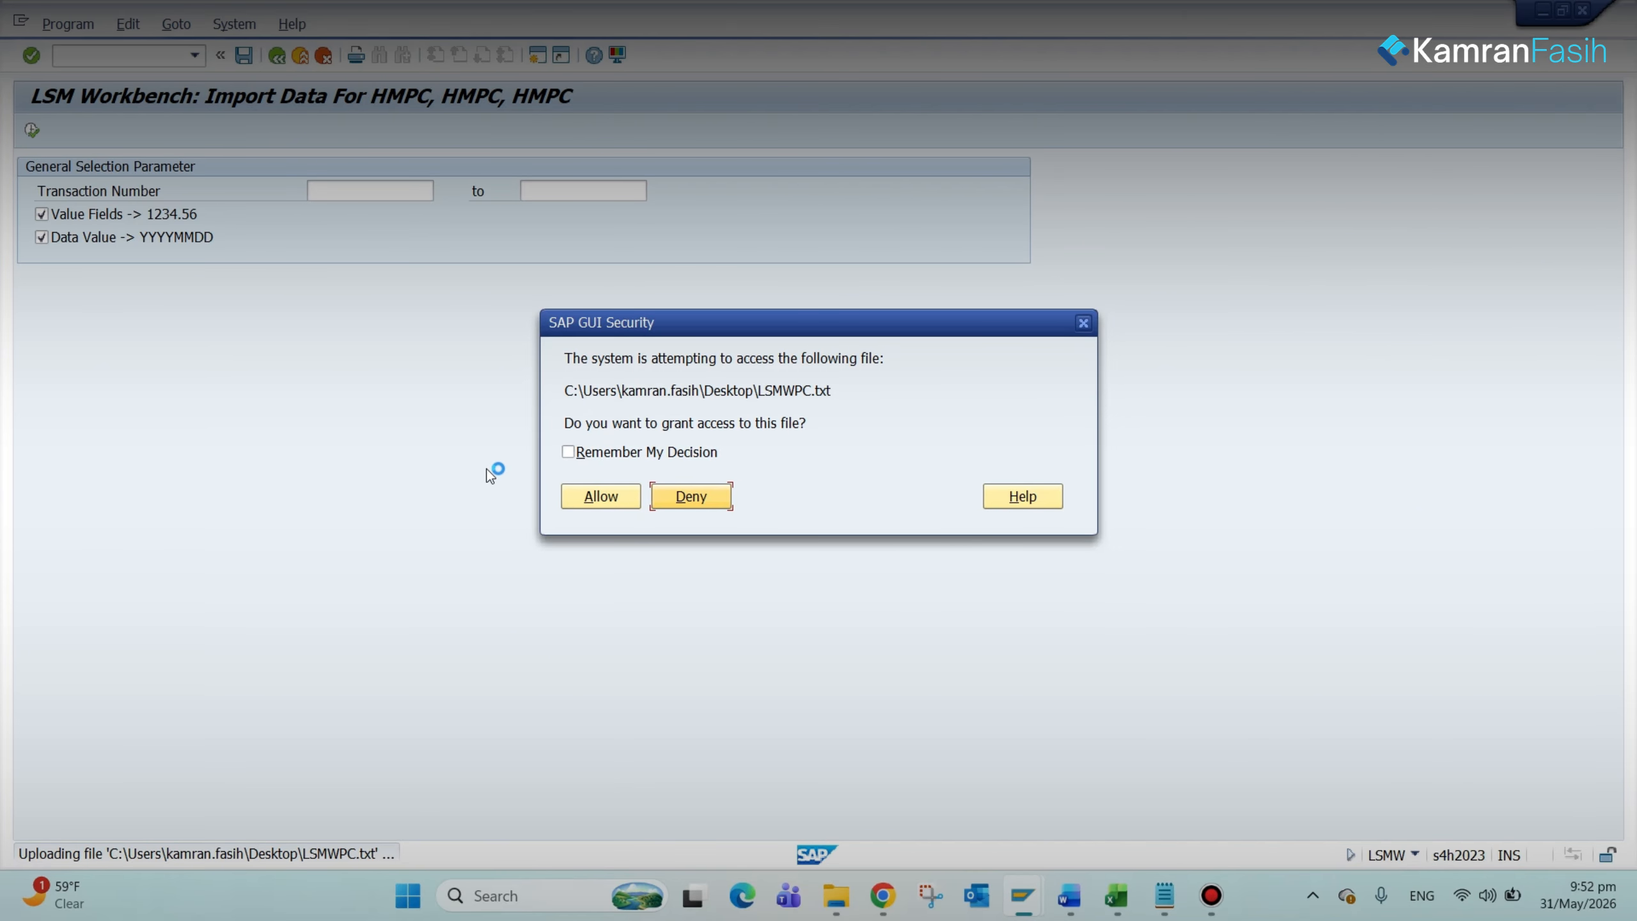
left_click(568, 452)
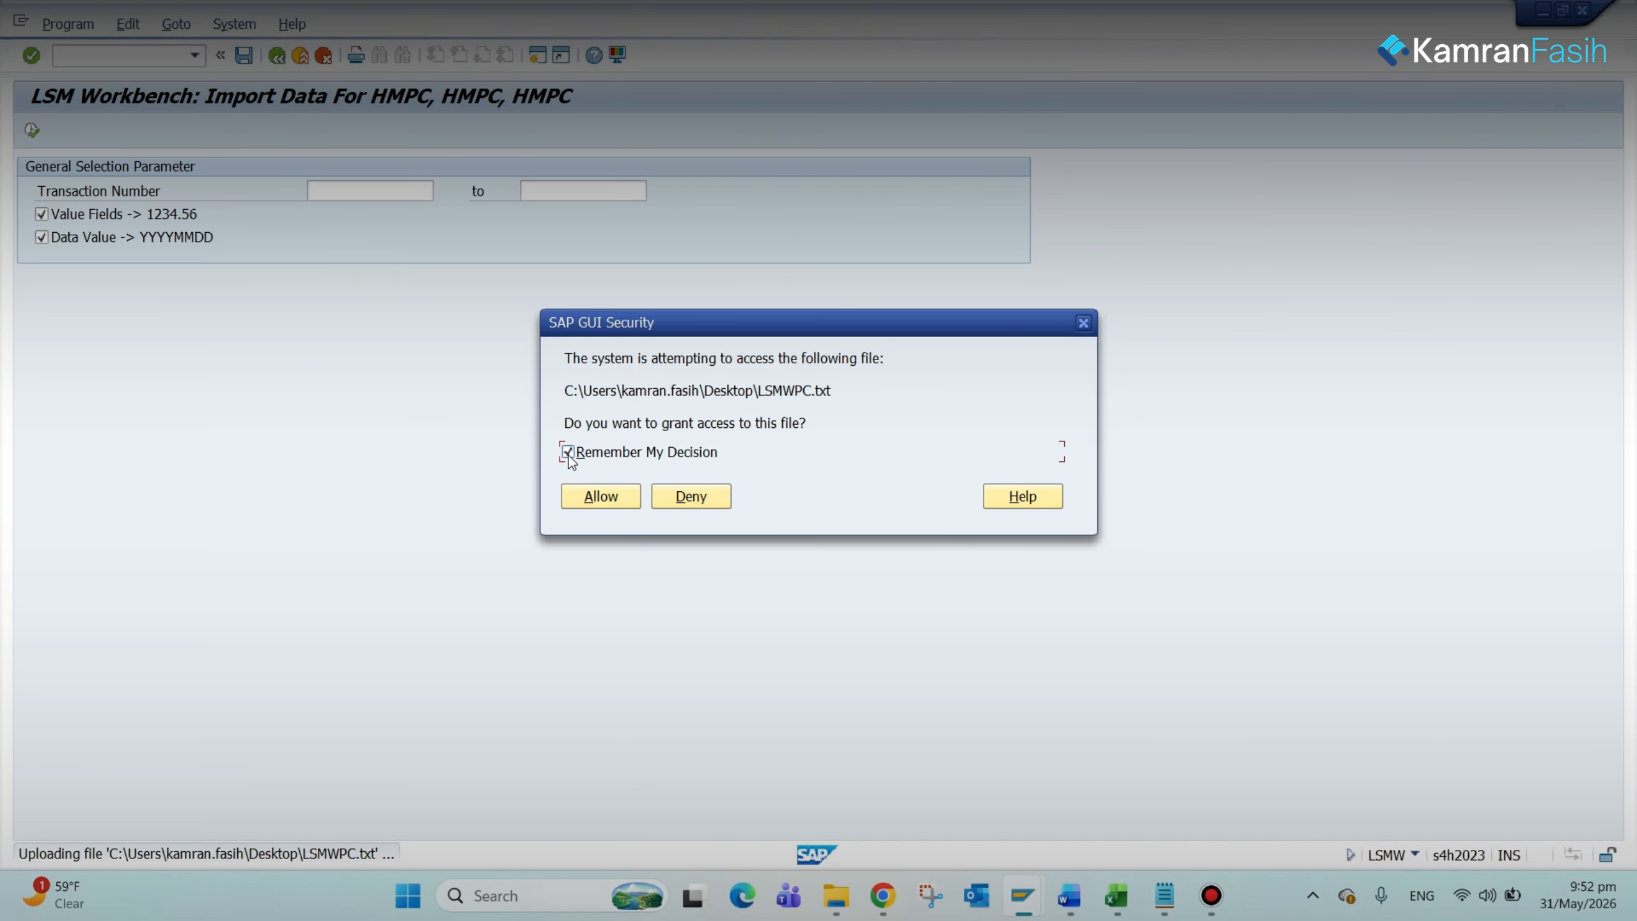
left_click(598, 496)
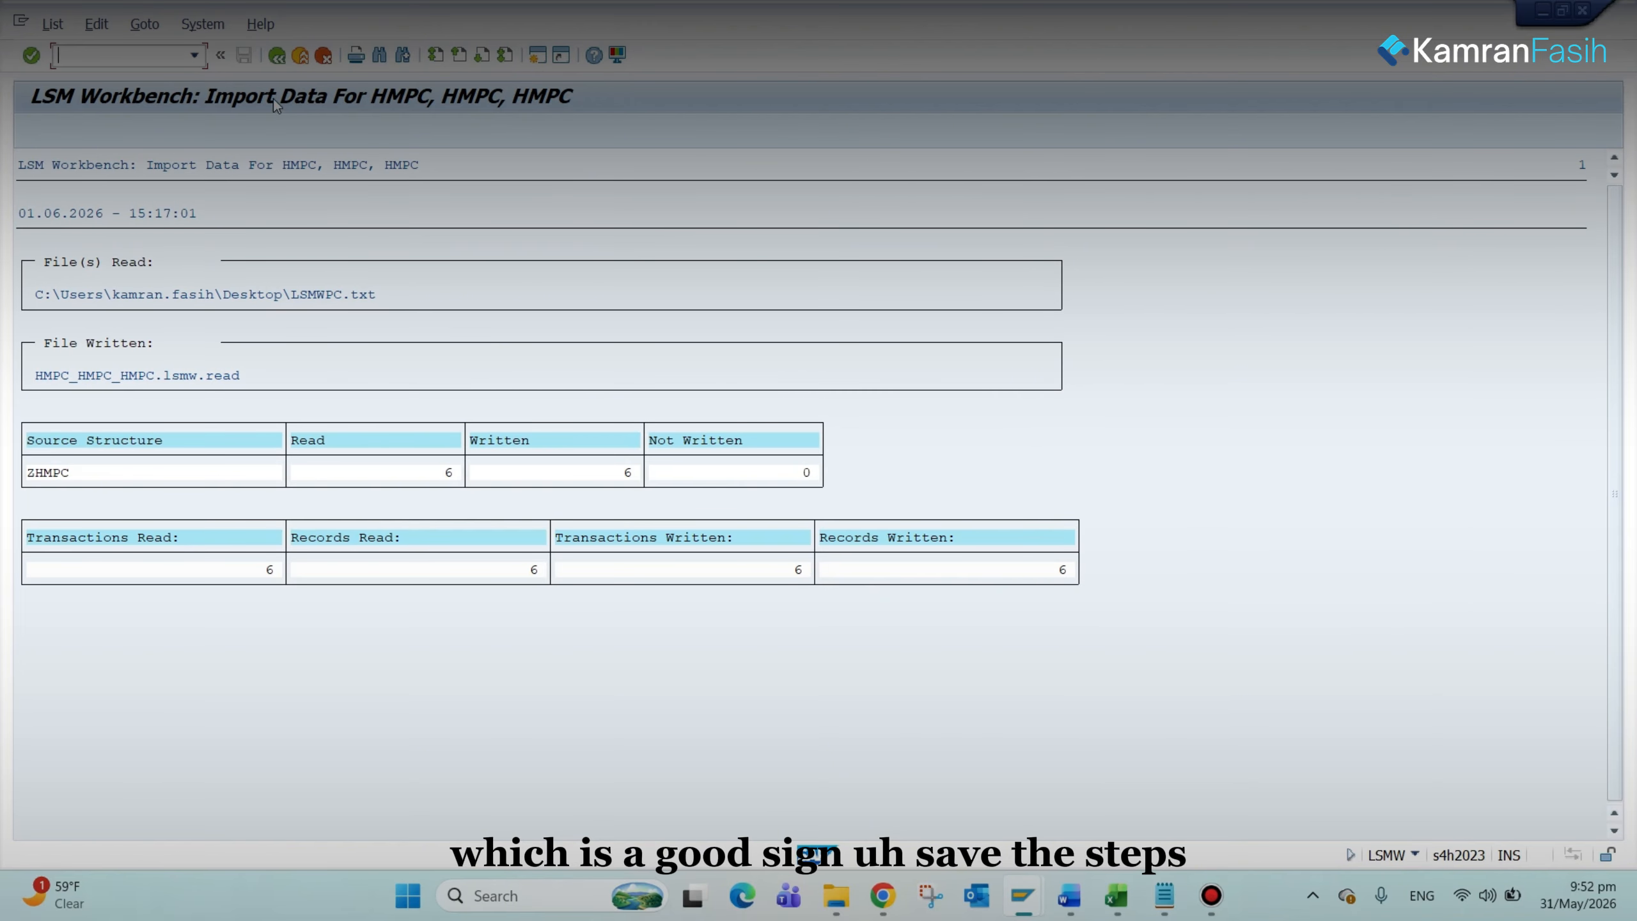
left_click(278, 56)
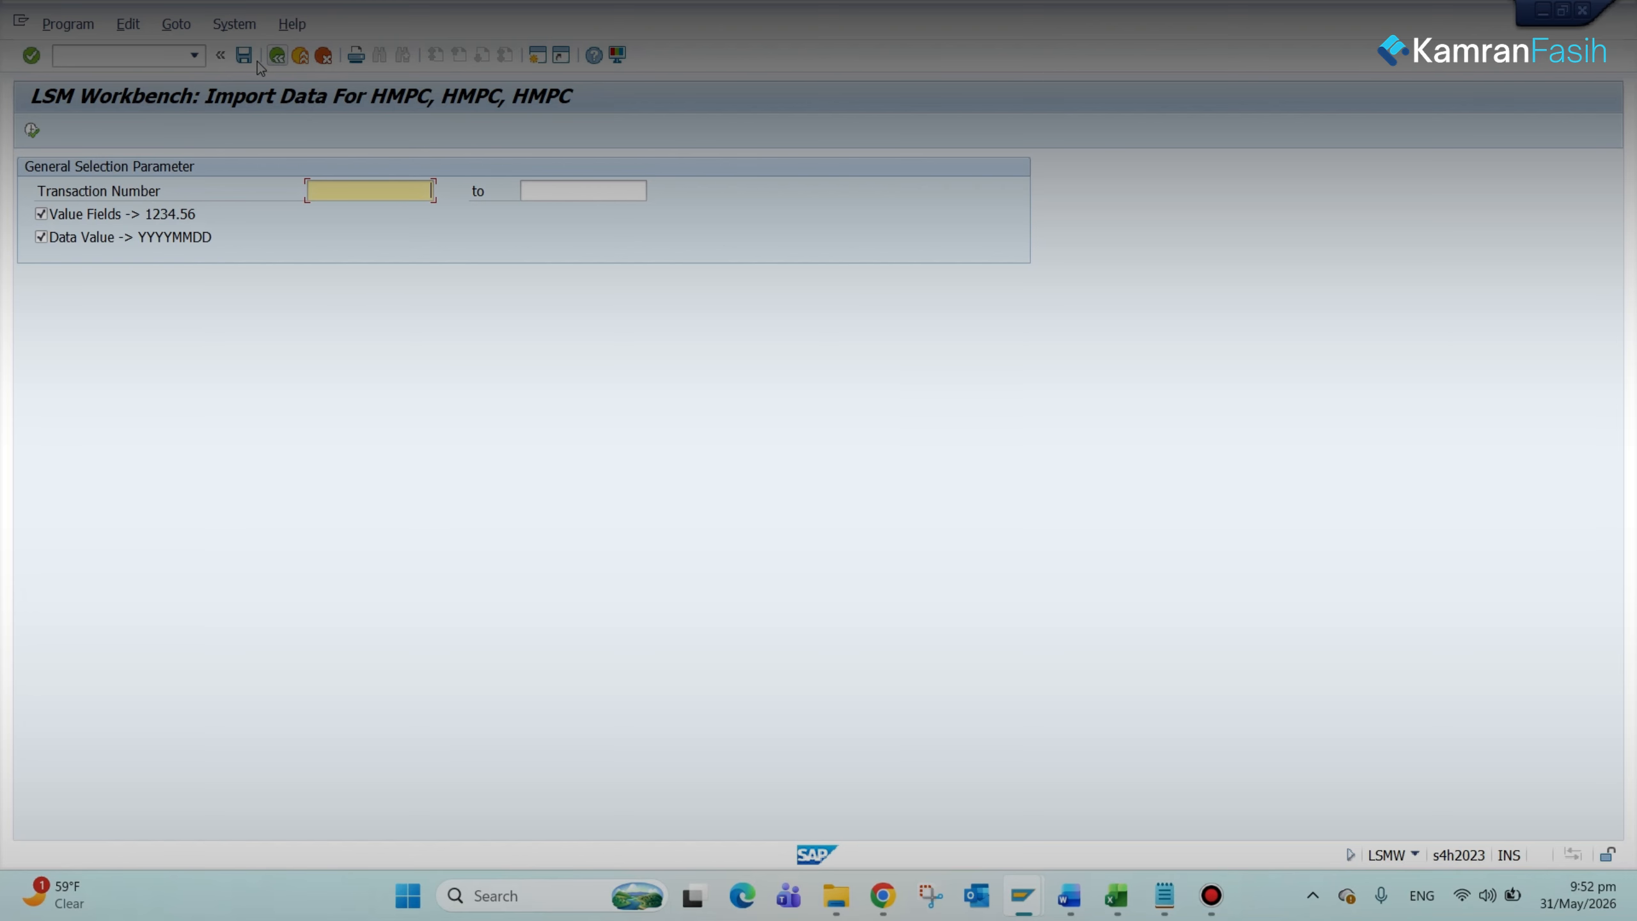
left_click(242, 58)
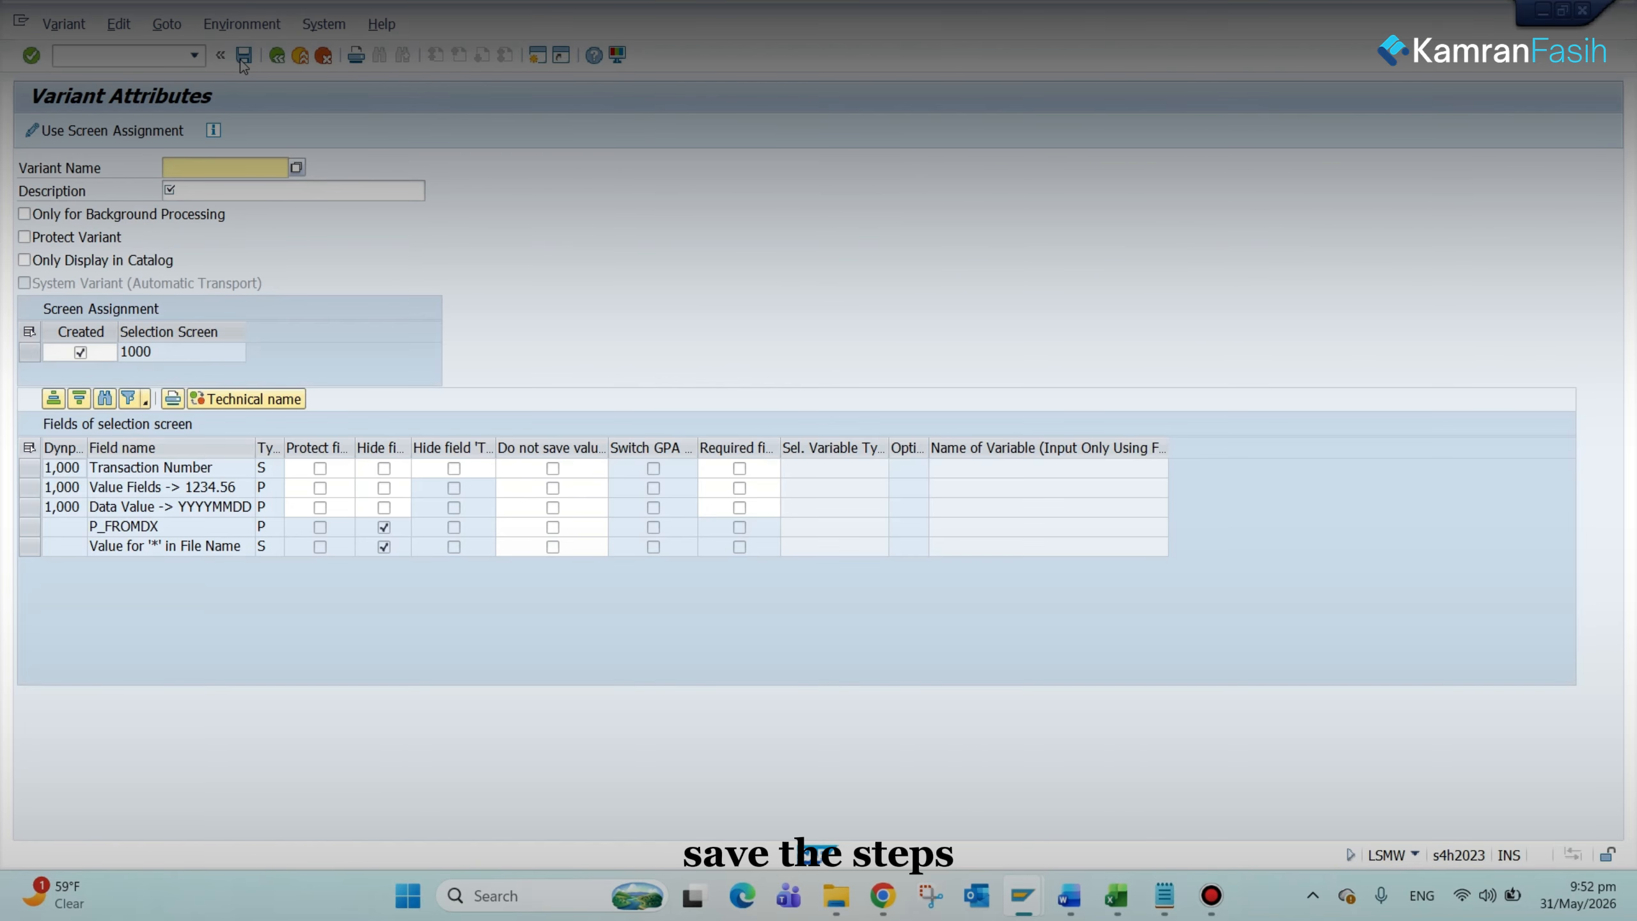
left_click(277, 57)
left_click(277, 57)
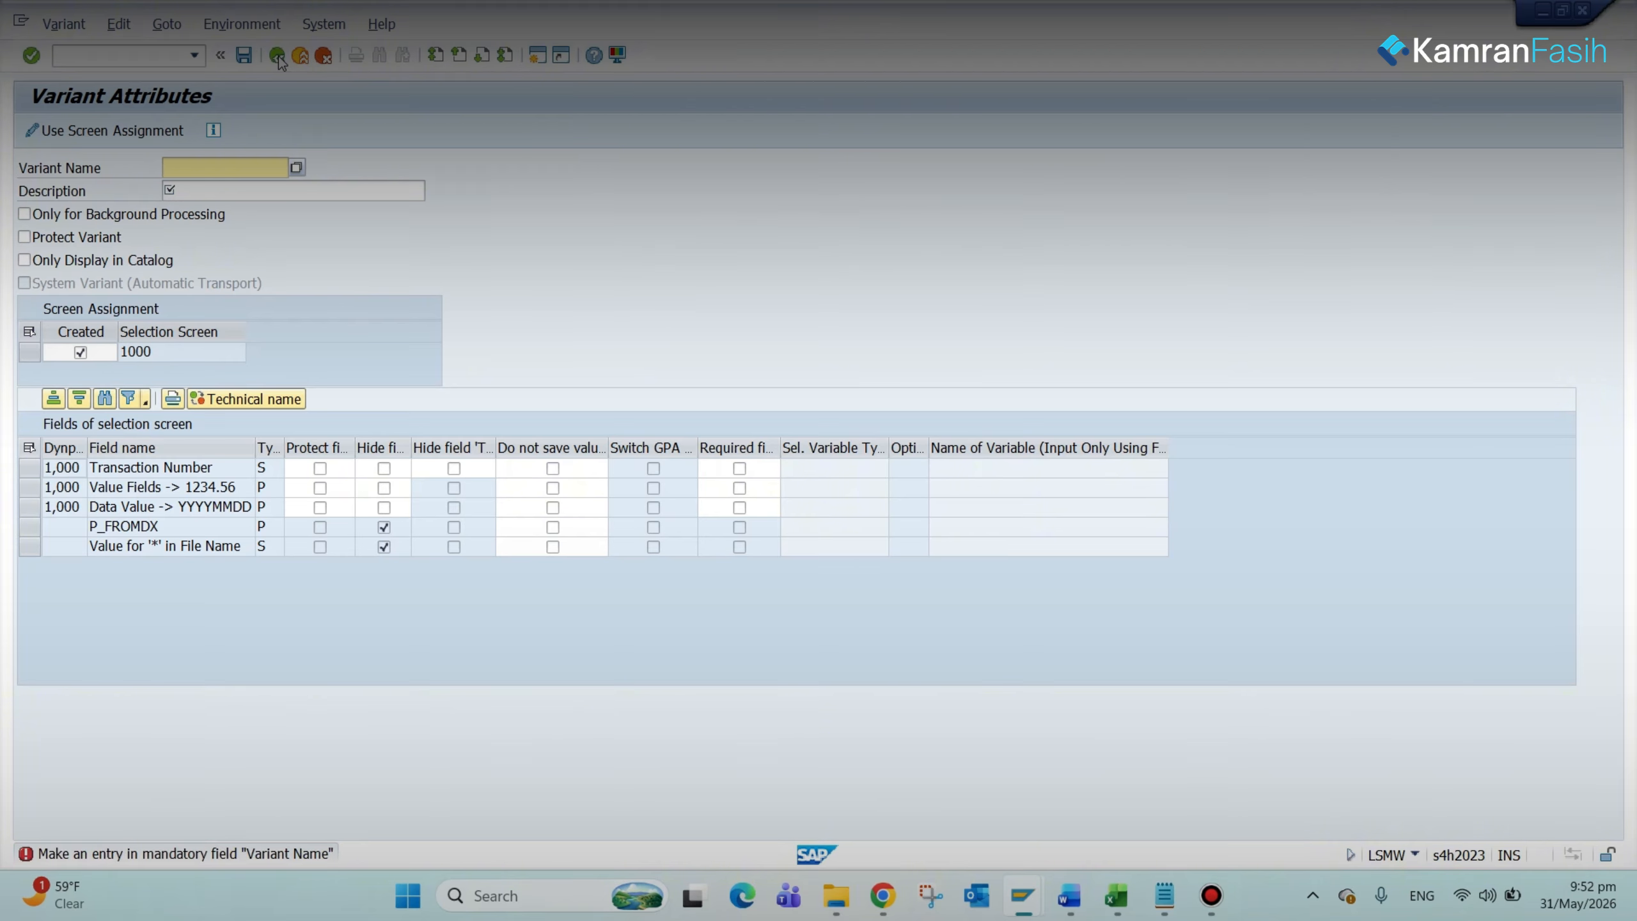
type("1")
left_click(250, 57)
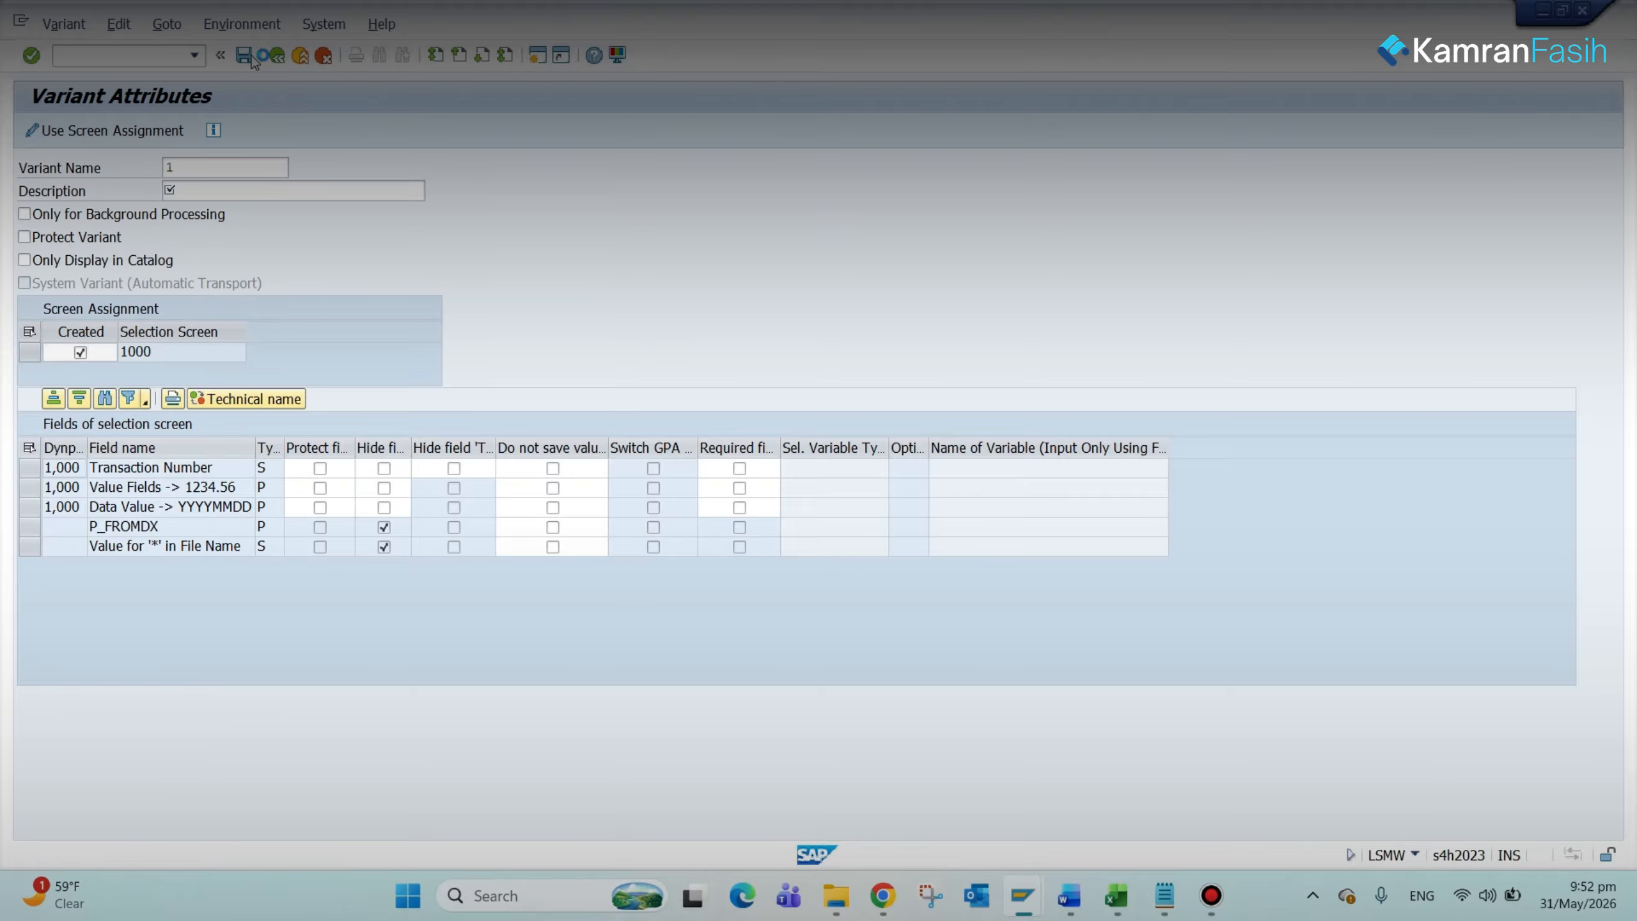
type("1")
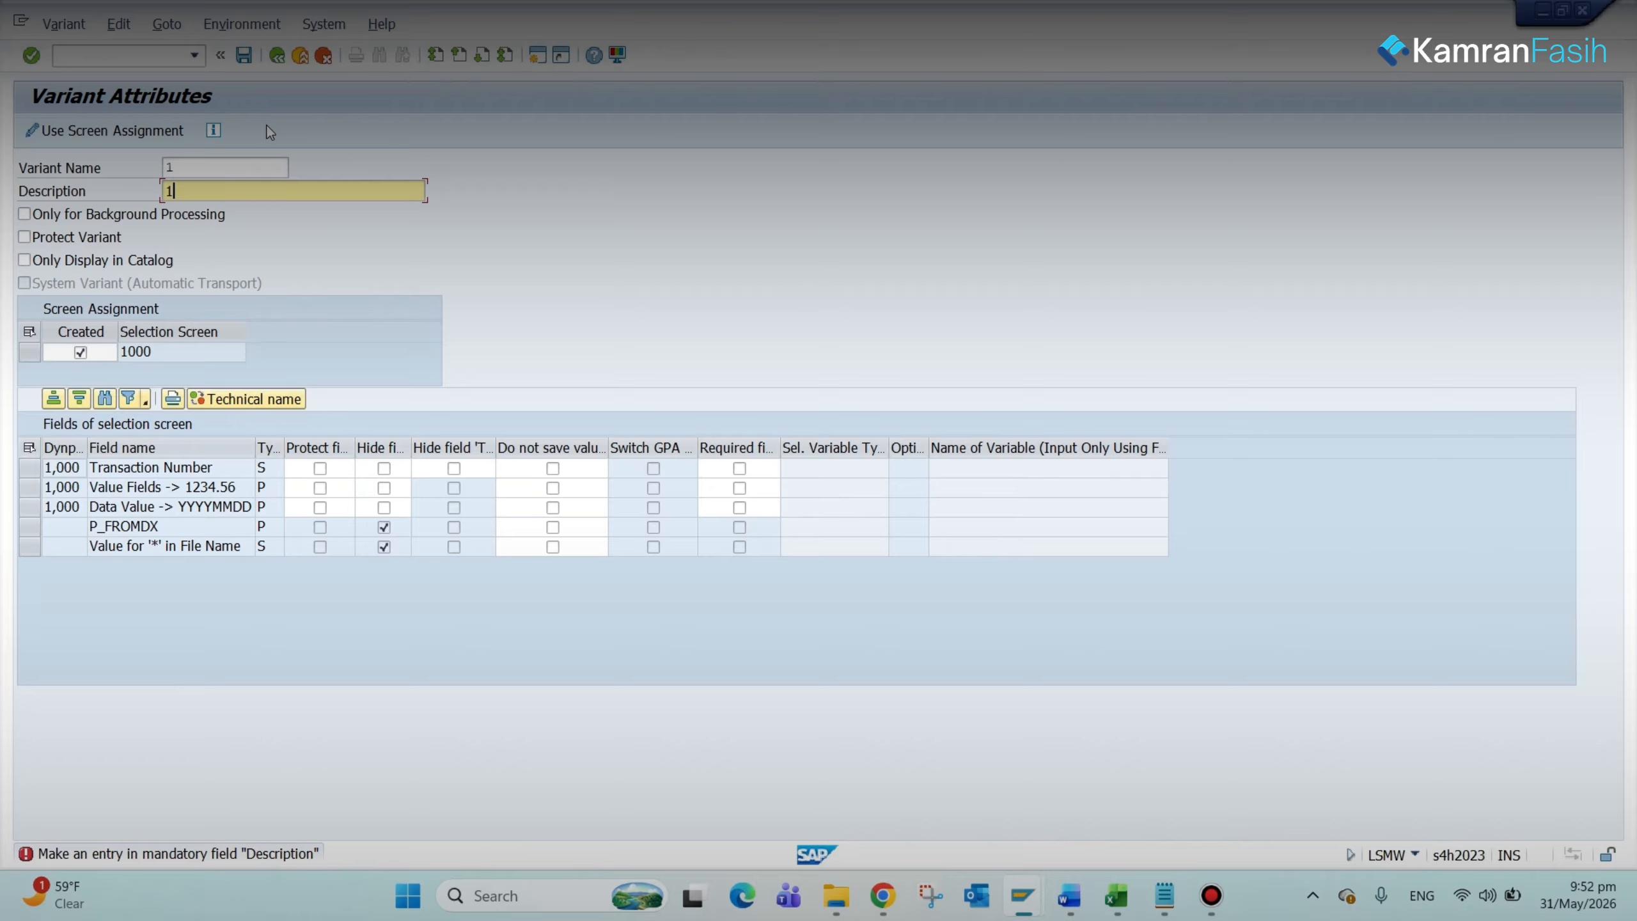
left_click(277, 57)
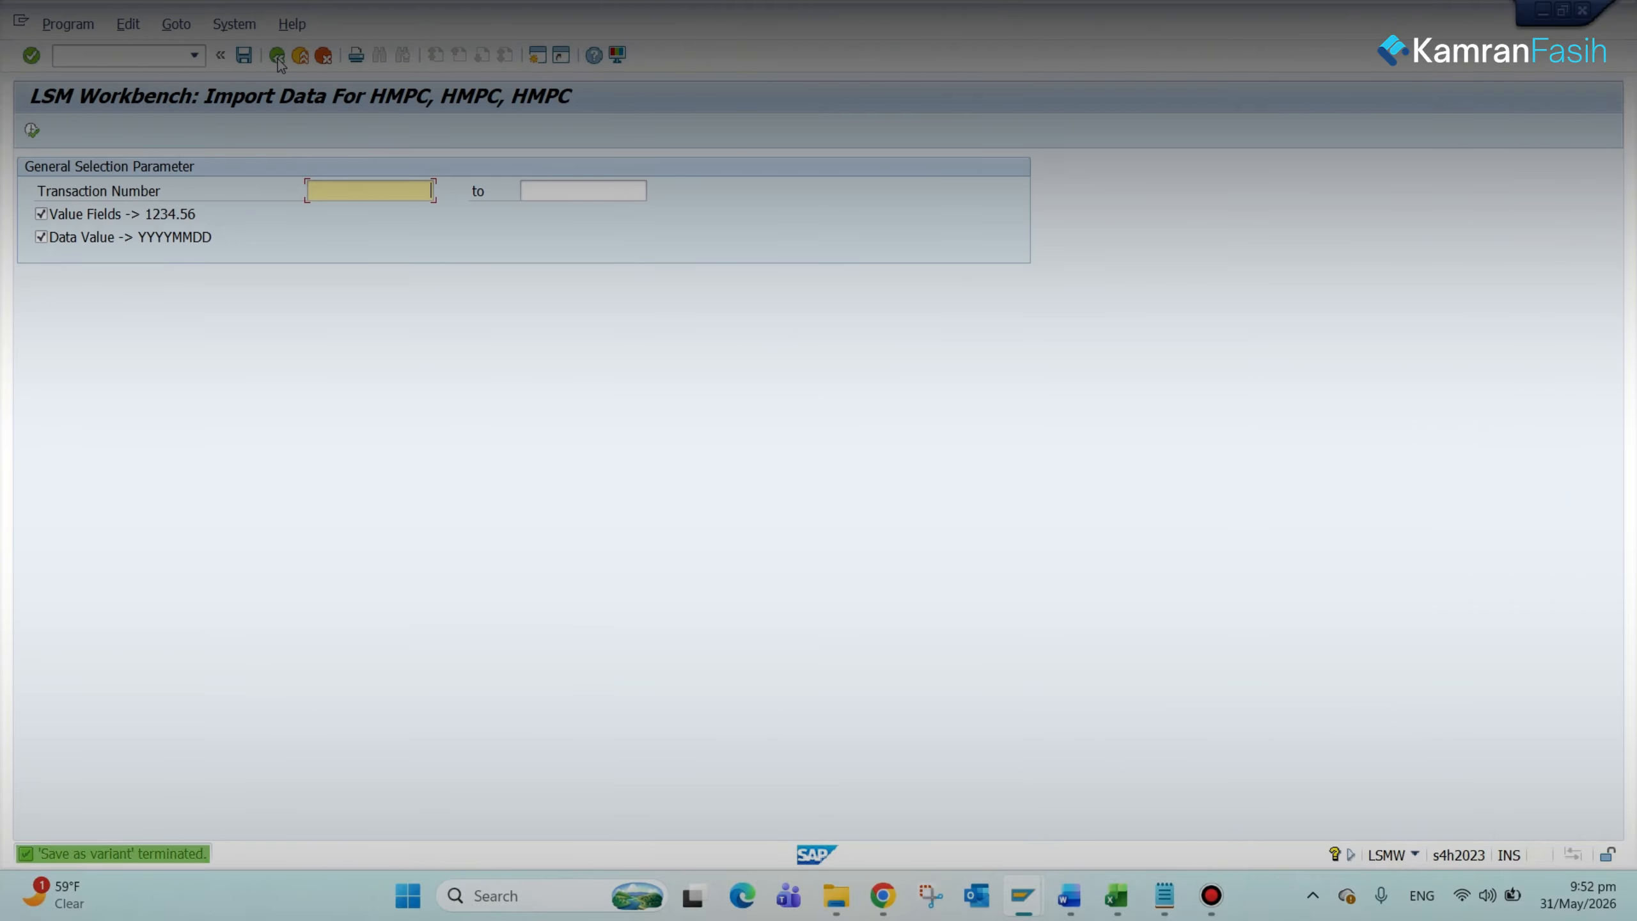
Step: Return to the process steps, run Display Read Data for all lines, and view the field contents of the LSMWPC5 record
left_click(277, 57)
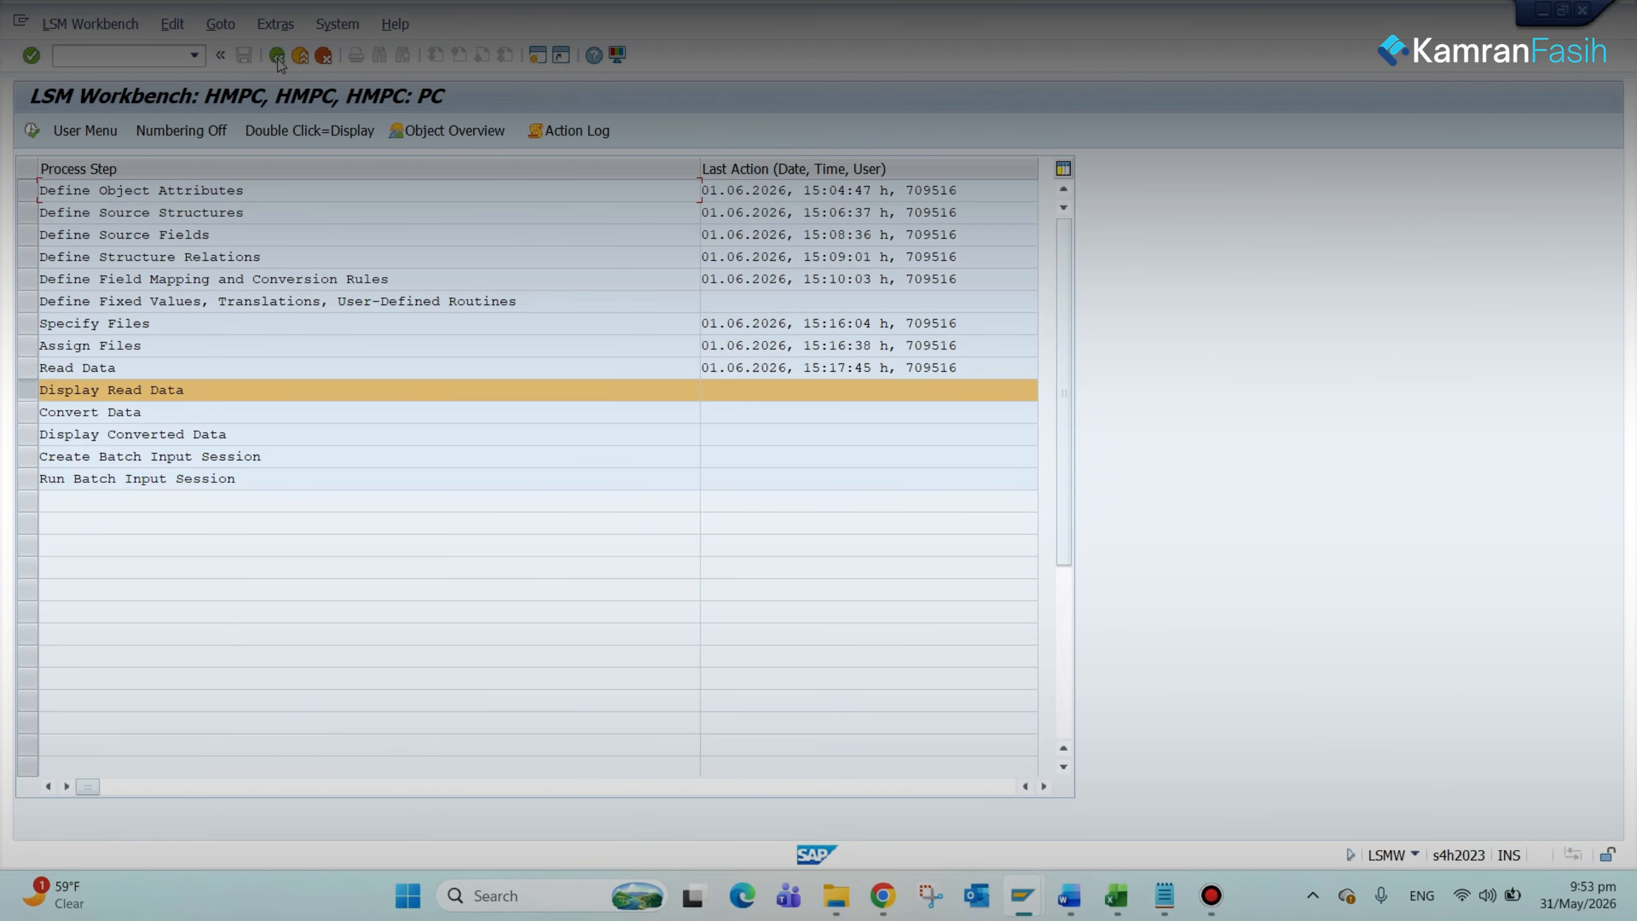
left_click(32, 131)
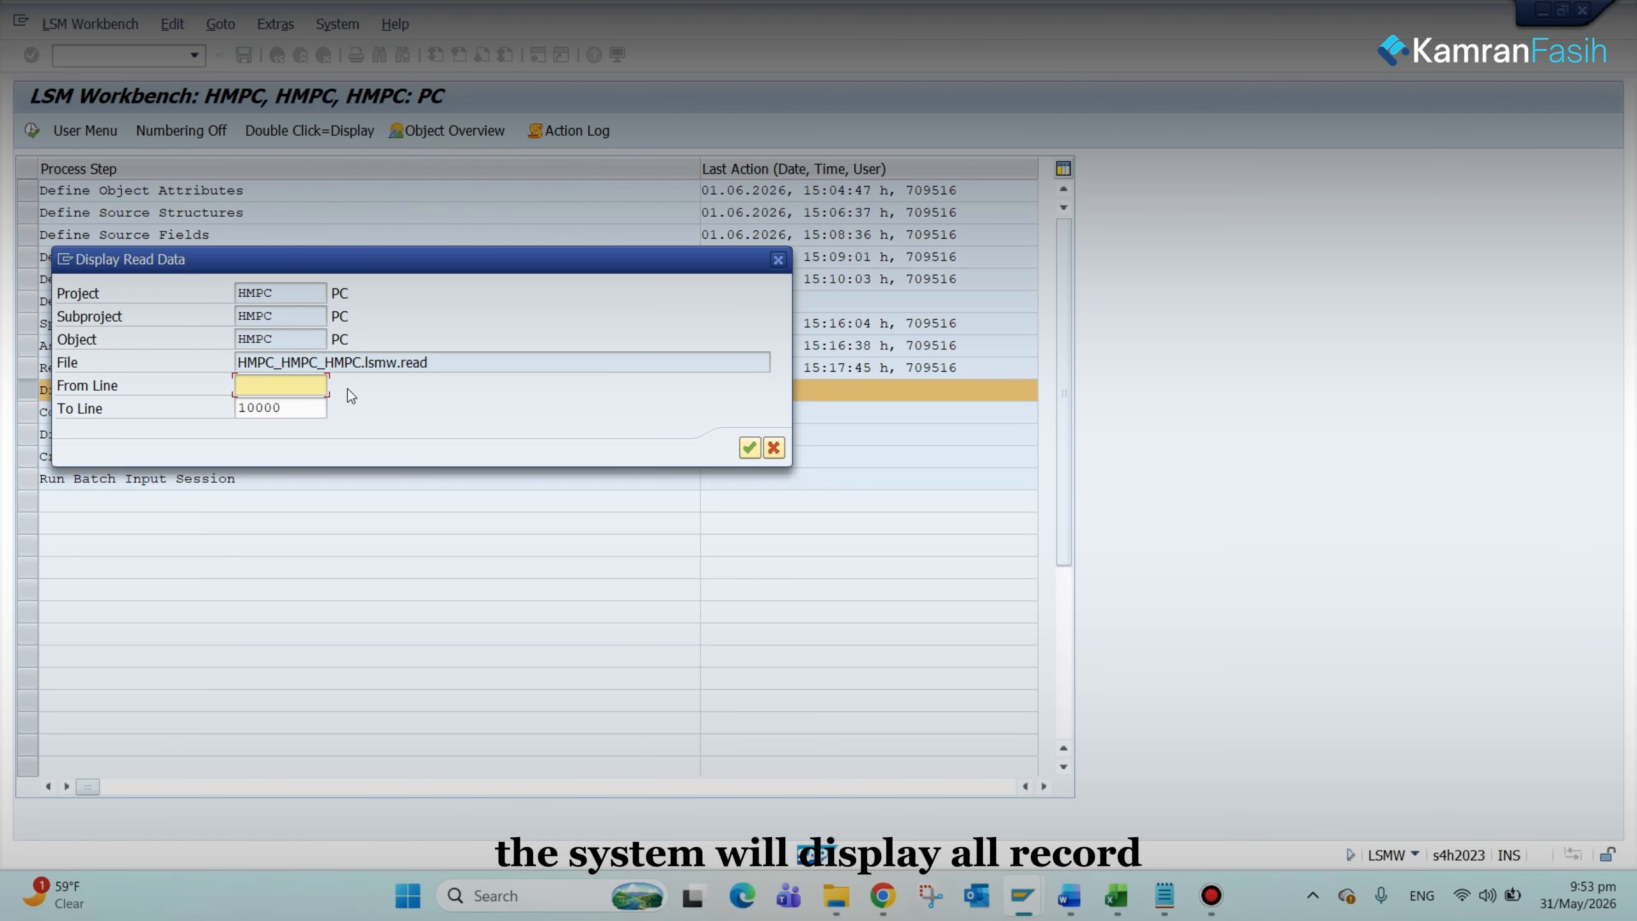
left_click(750, 450)
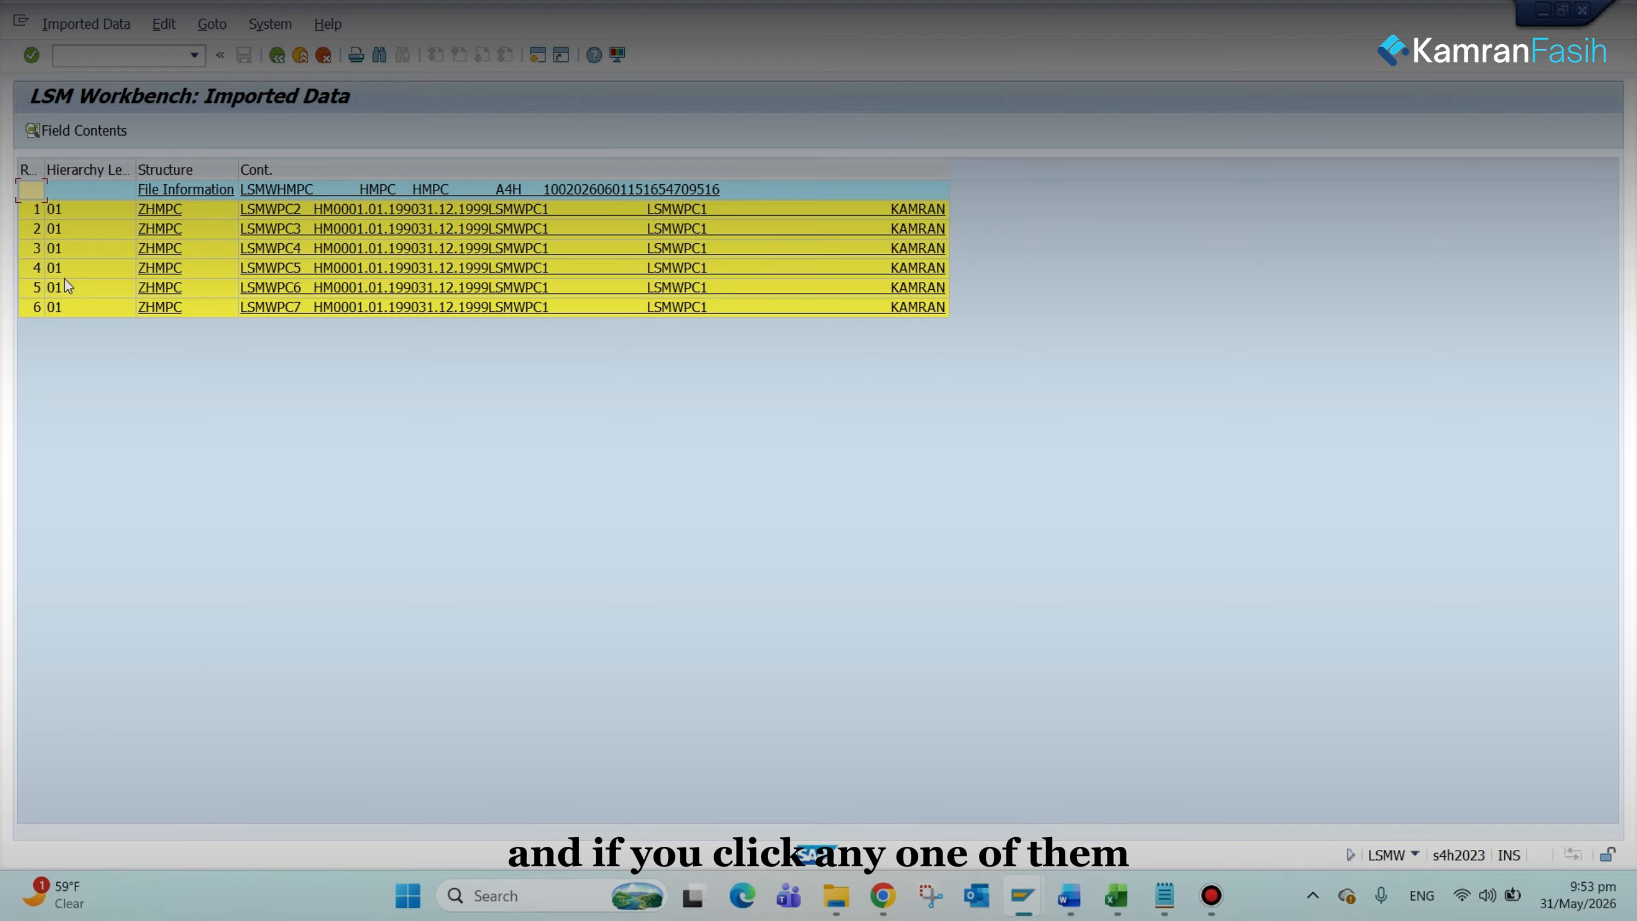
double_click(159, 268)
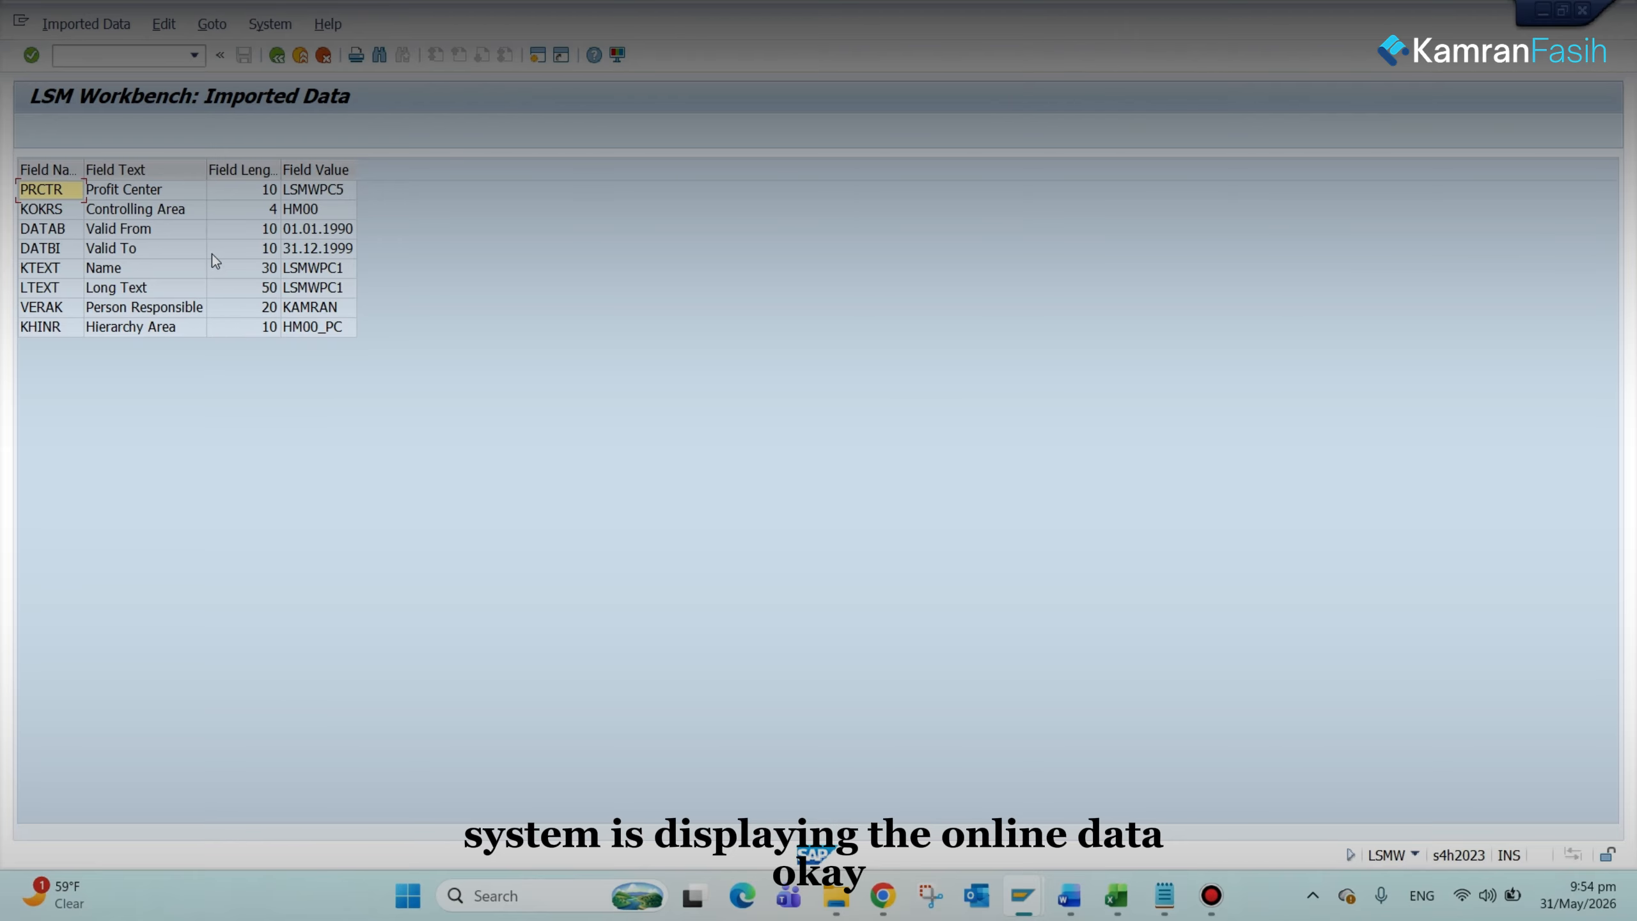
Step: Return to the process steps, run Convert Data without a transaction number restriction, and leave the conversion log
left_click(277, 56)
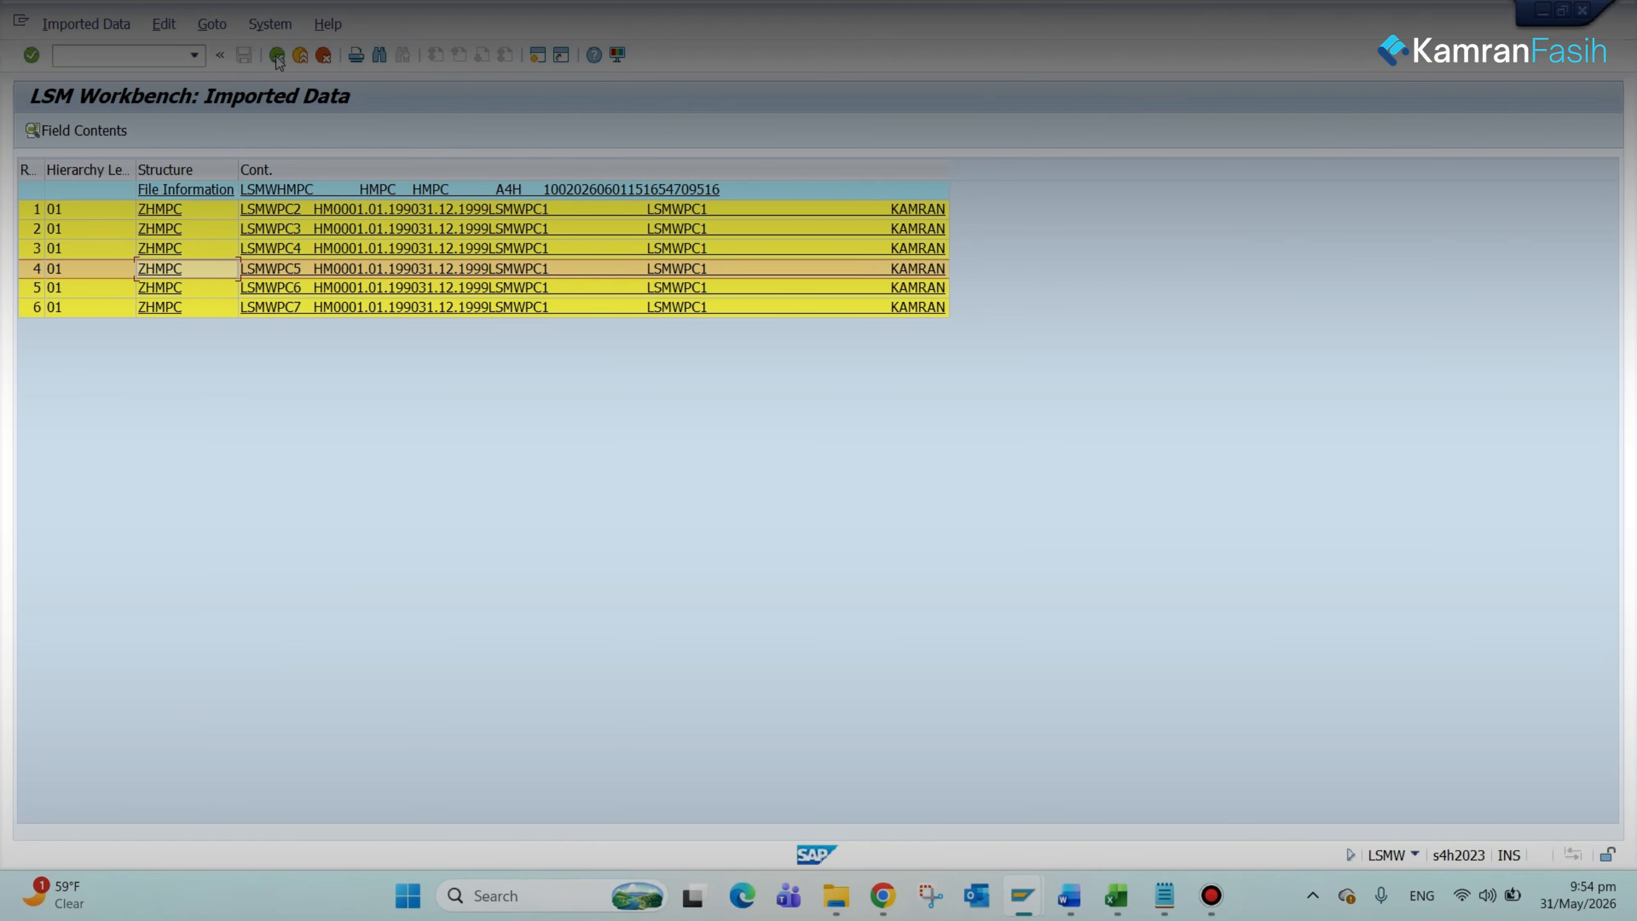
left_click(276, 56)
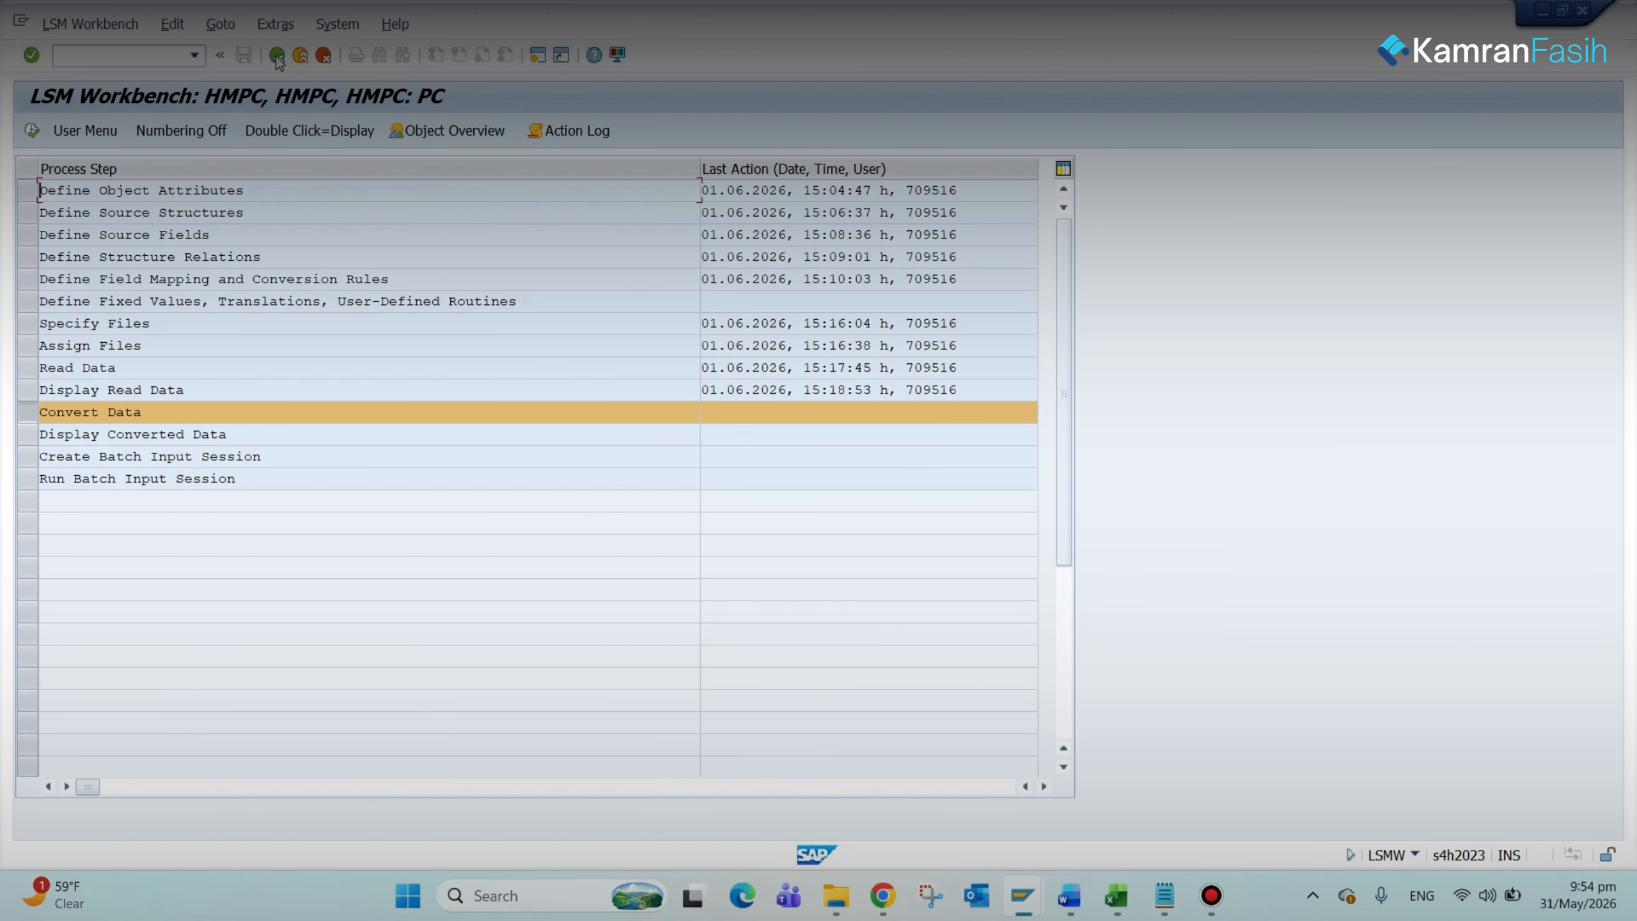
left_click(33, 131)
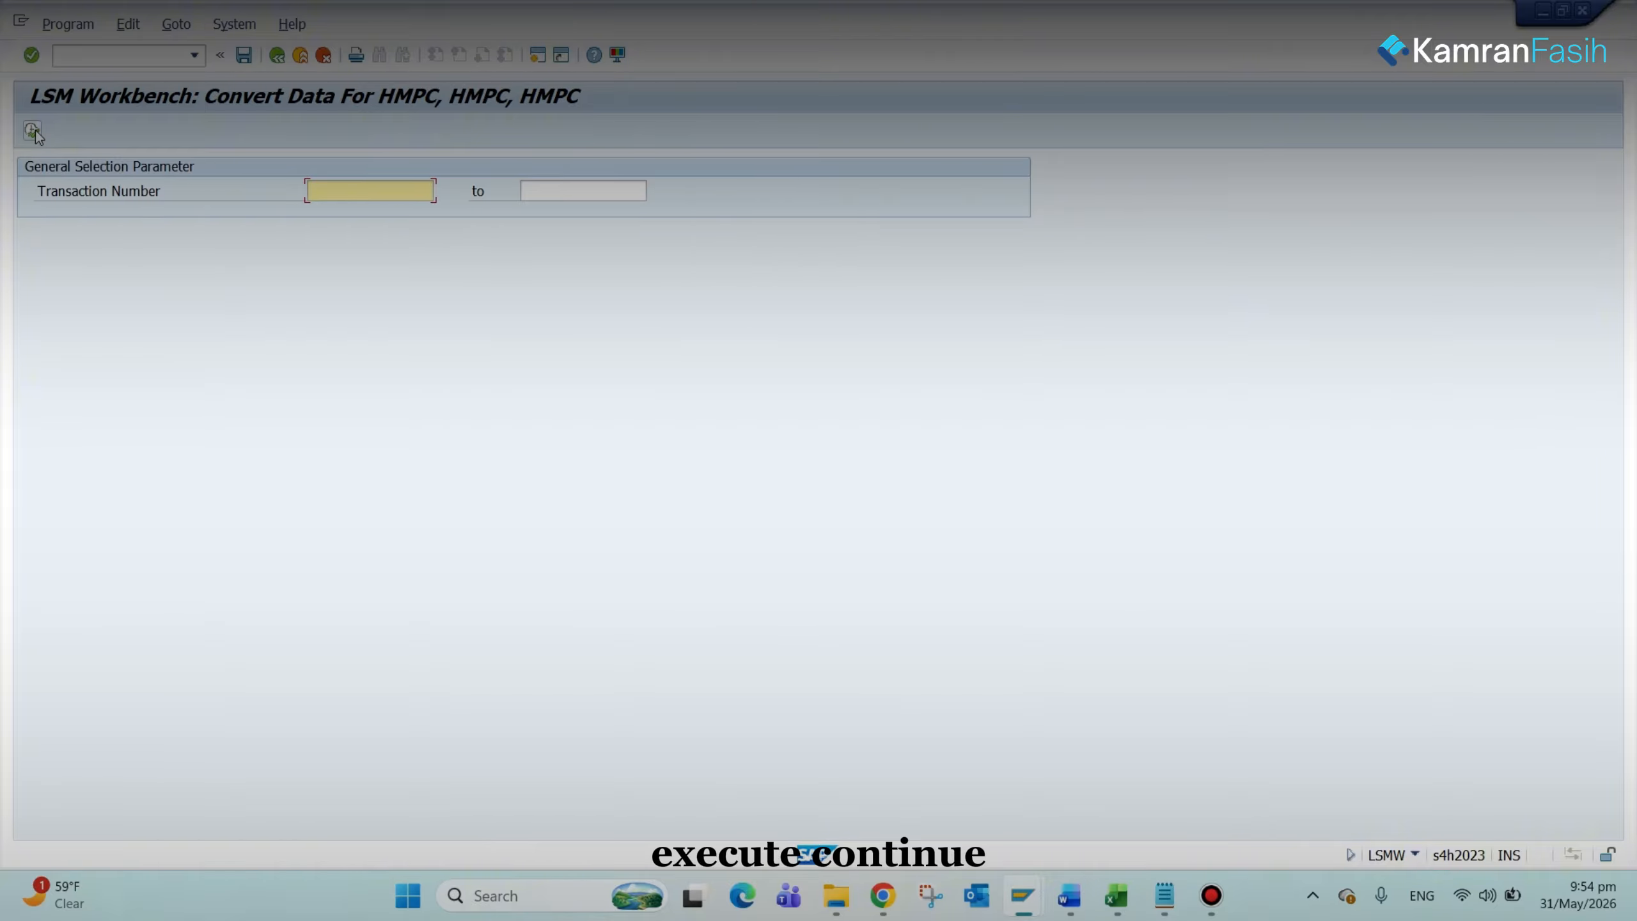
left_click(32, 132)
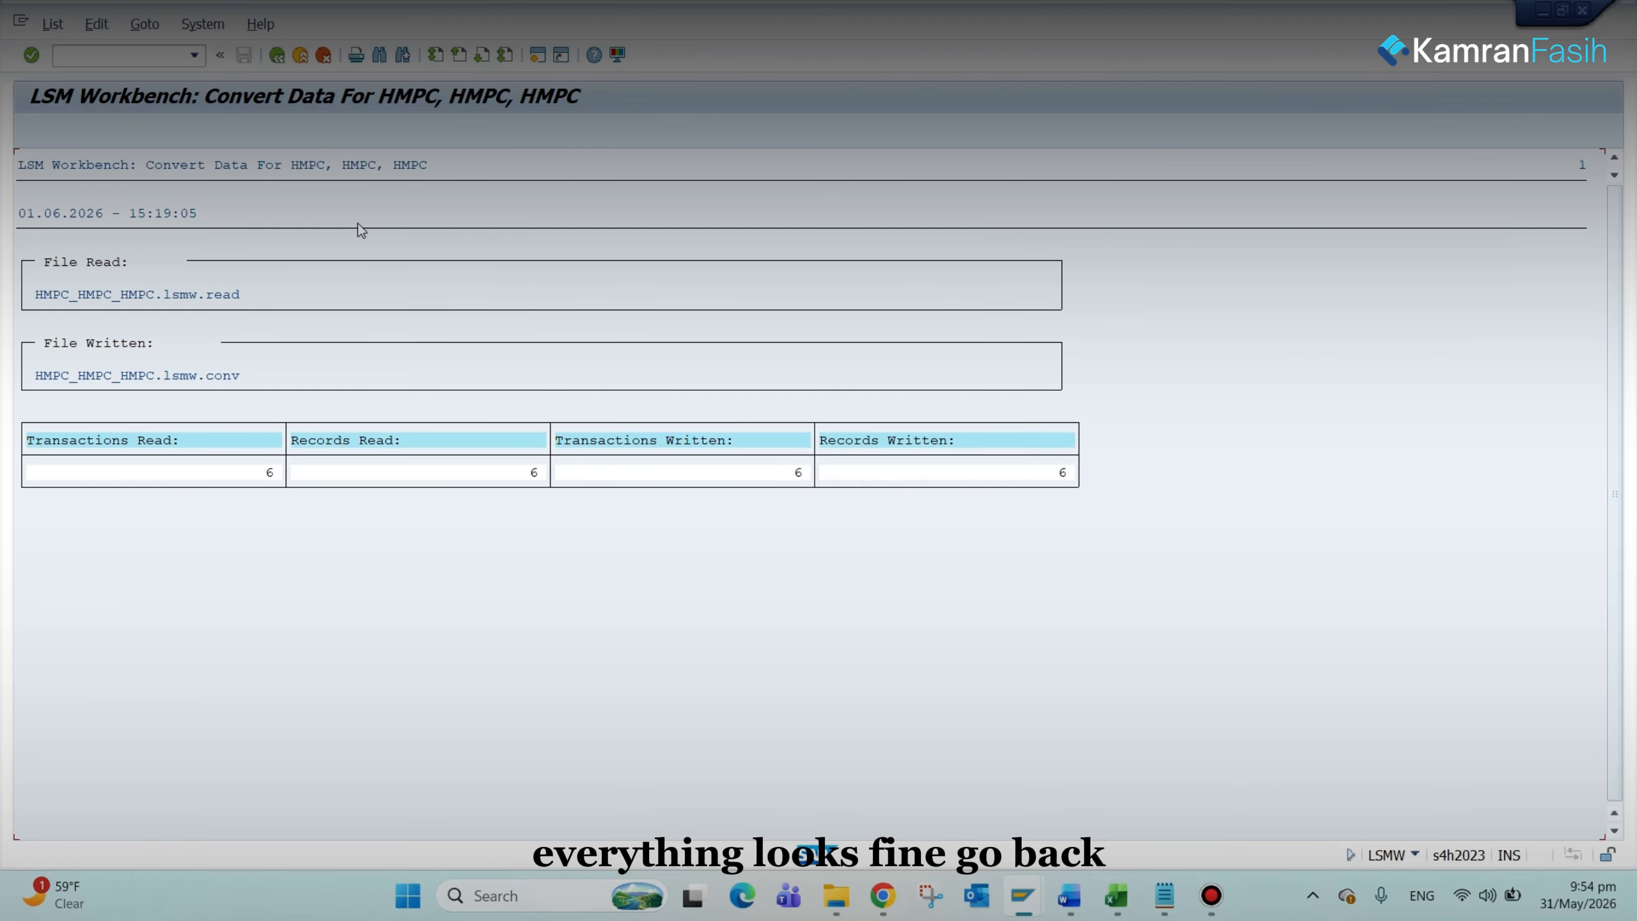
left_click(279, 58)
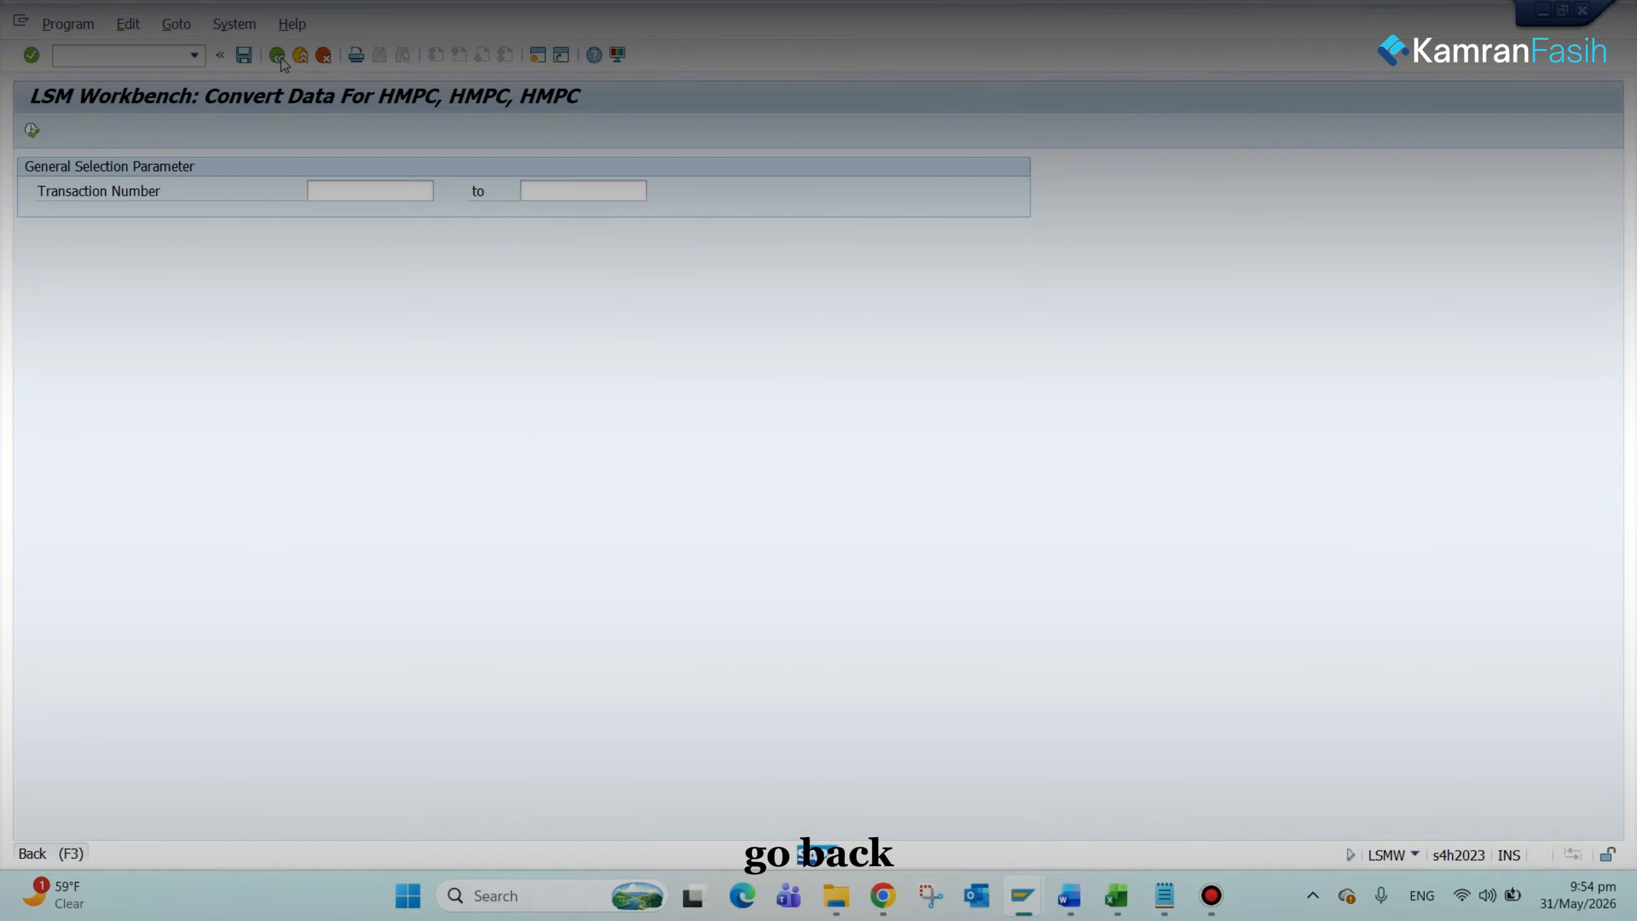
left_click(277, 56)
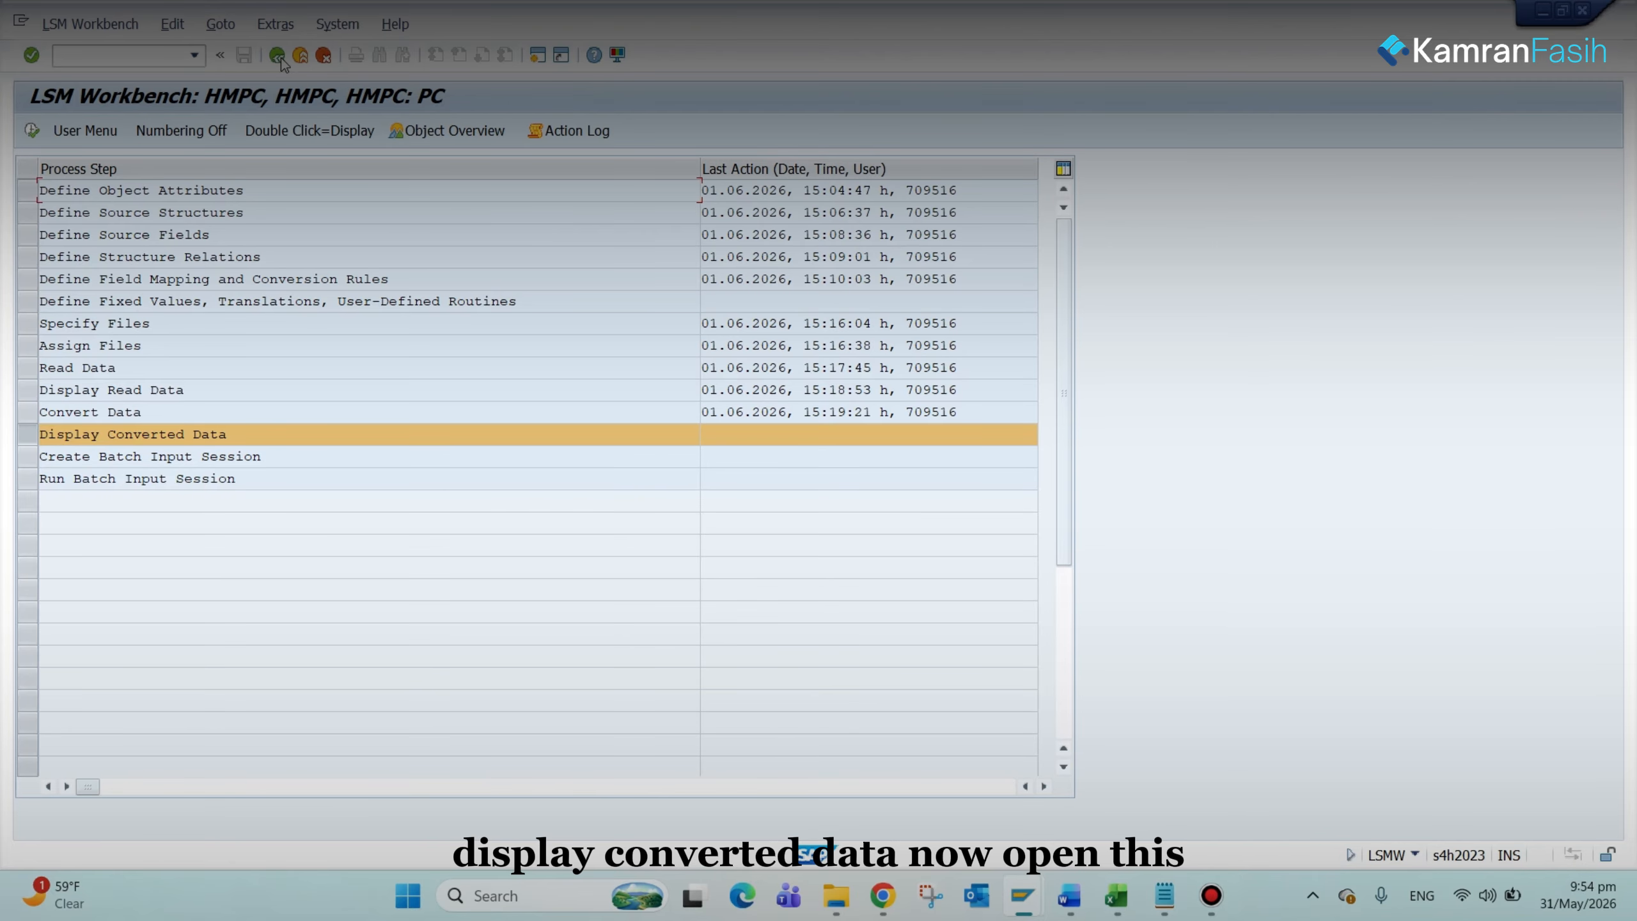
Step: Run Display Converted Data for all lines, view the field contents of the LSMWPC3 record, and return to the process steps
left_click(28, 138)
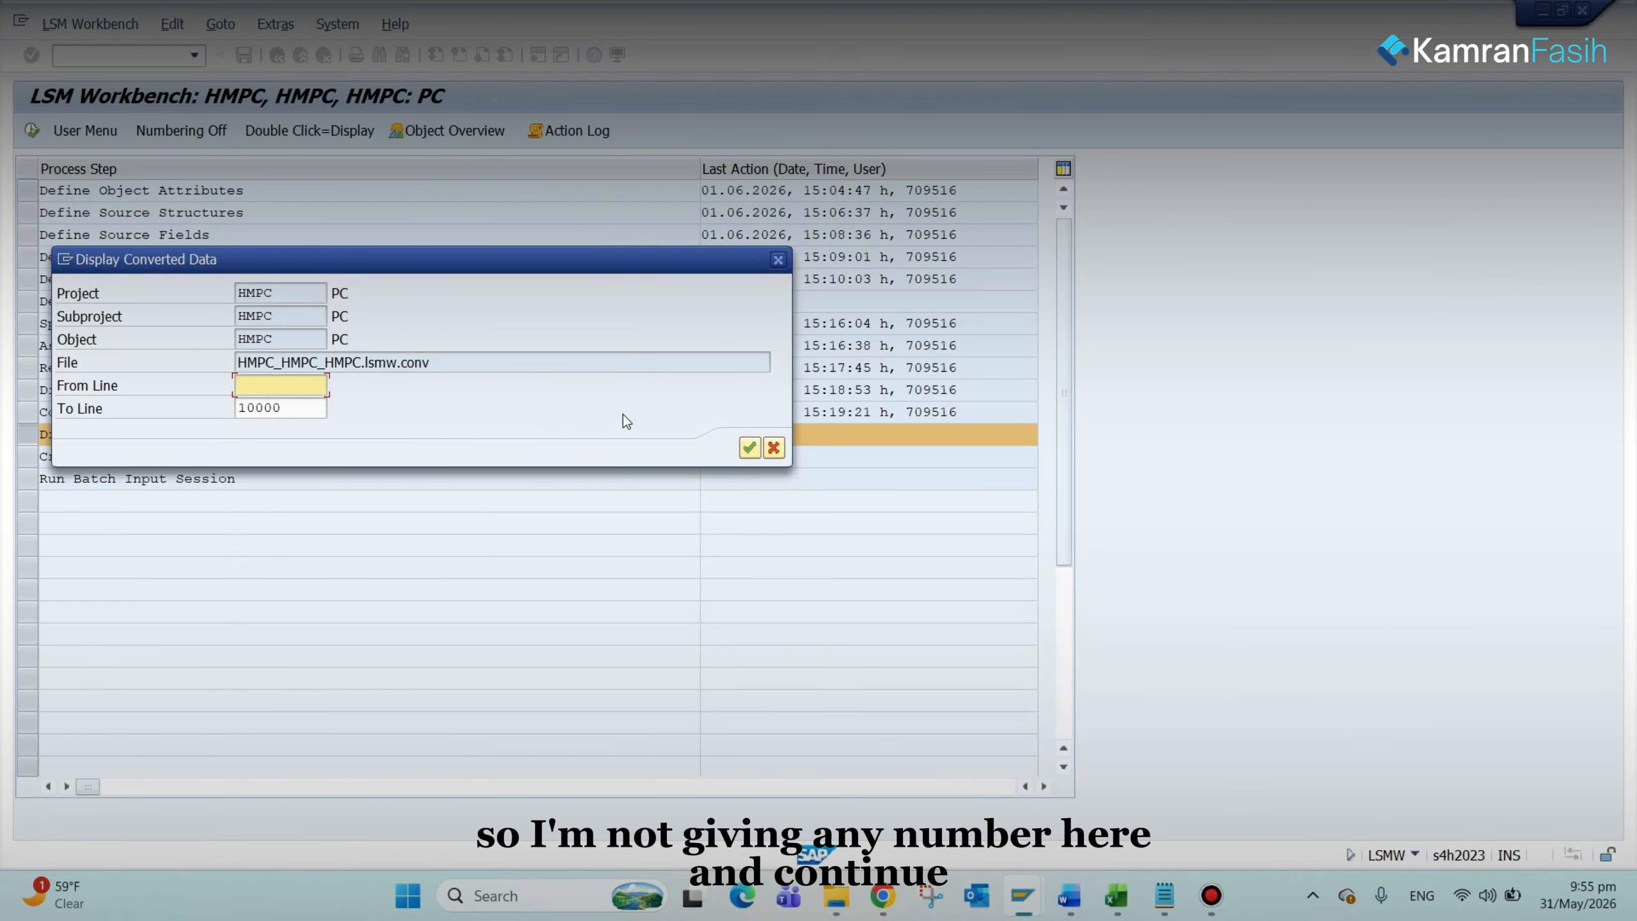
left_click(751, 448)
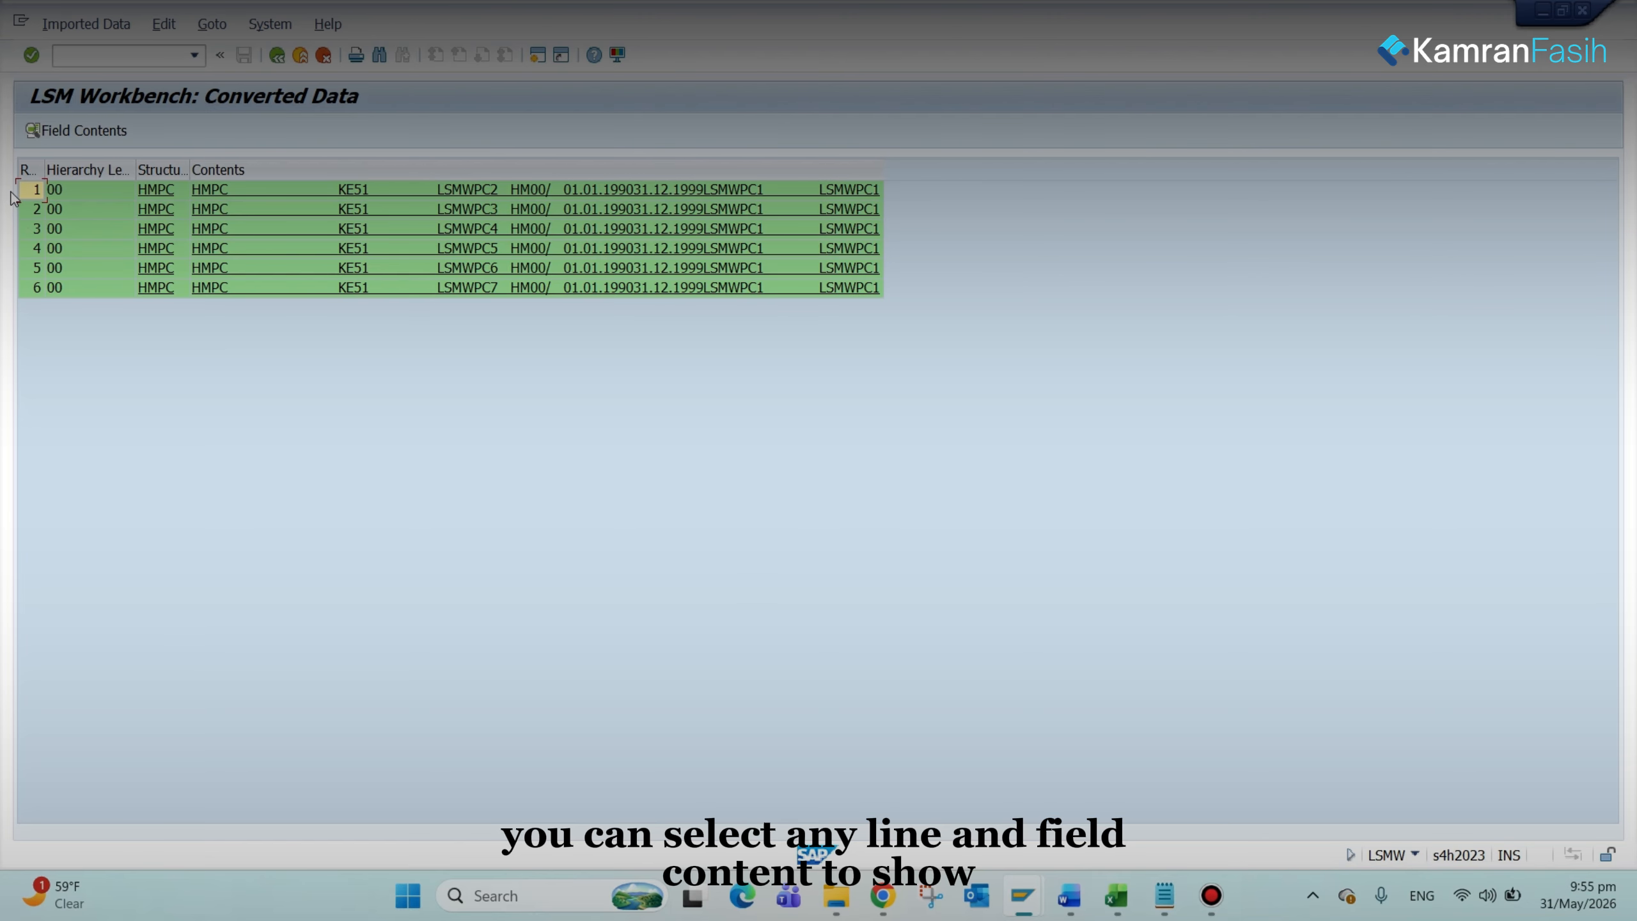
left_click(33, 210)
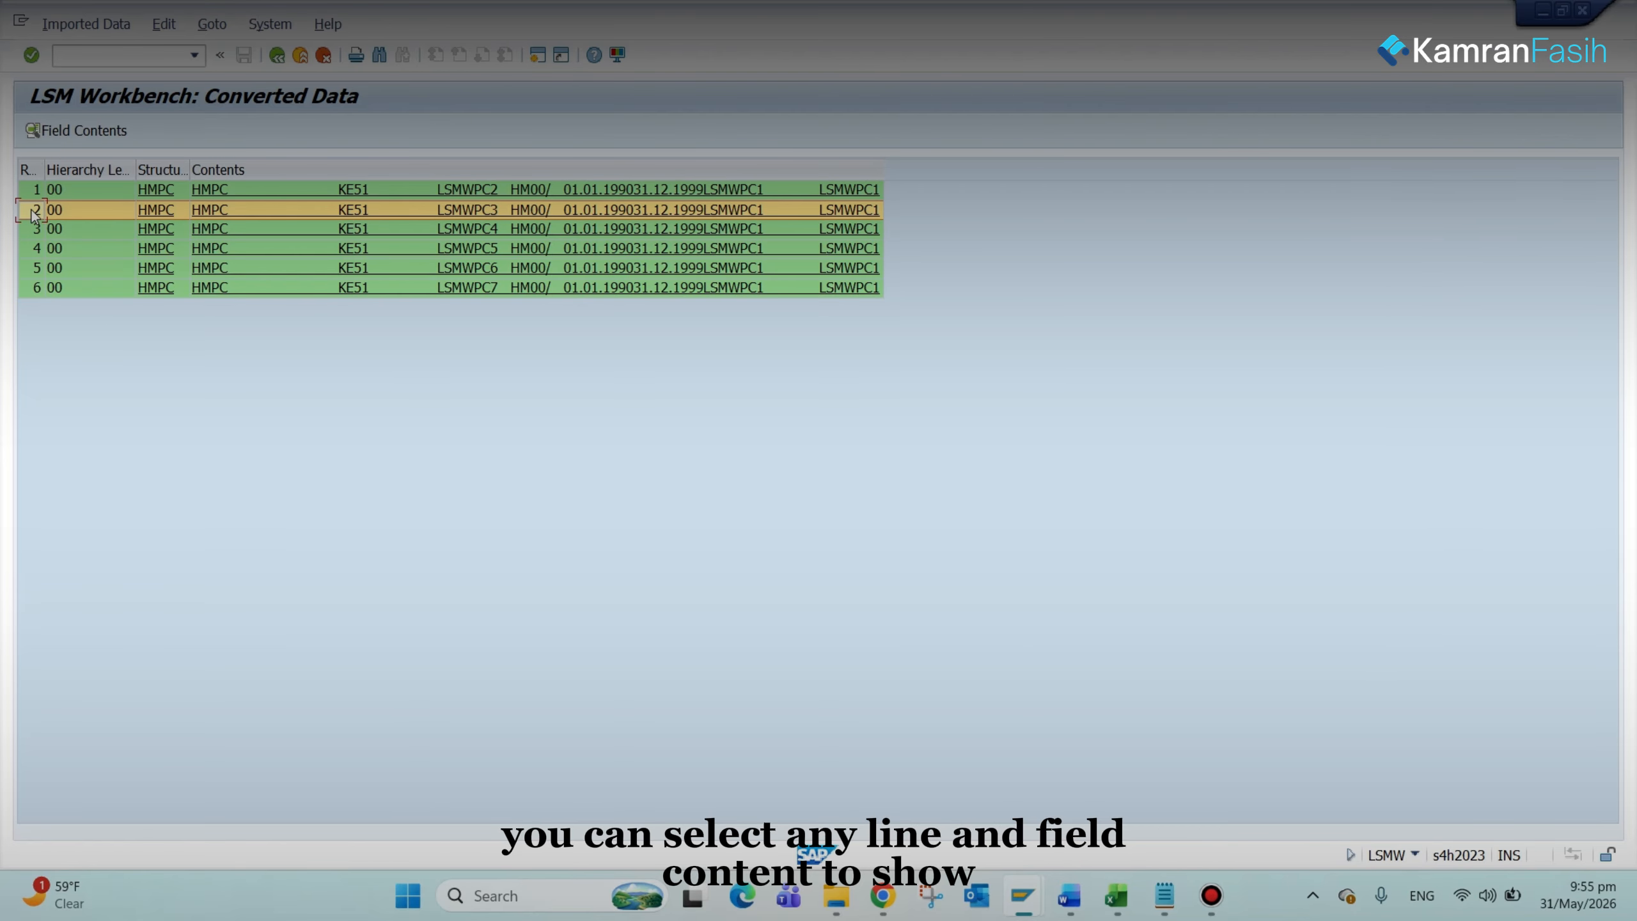
left_click(85, 130)
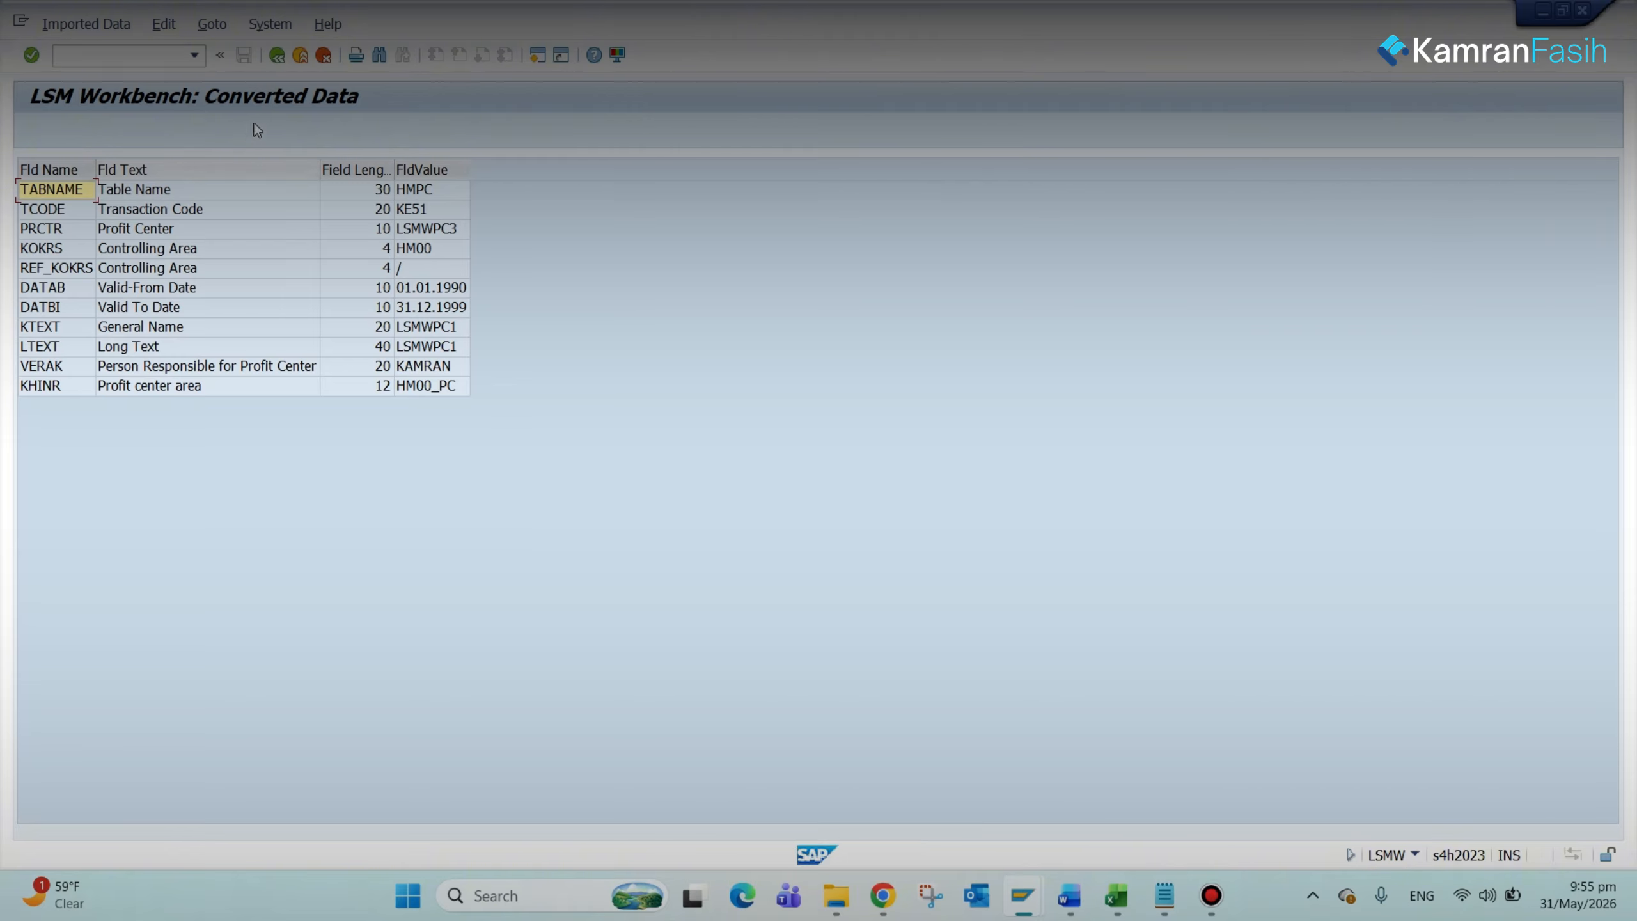
left_click(276, 56)
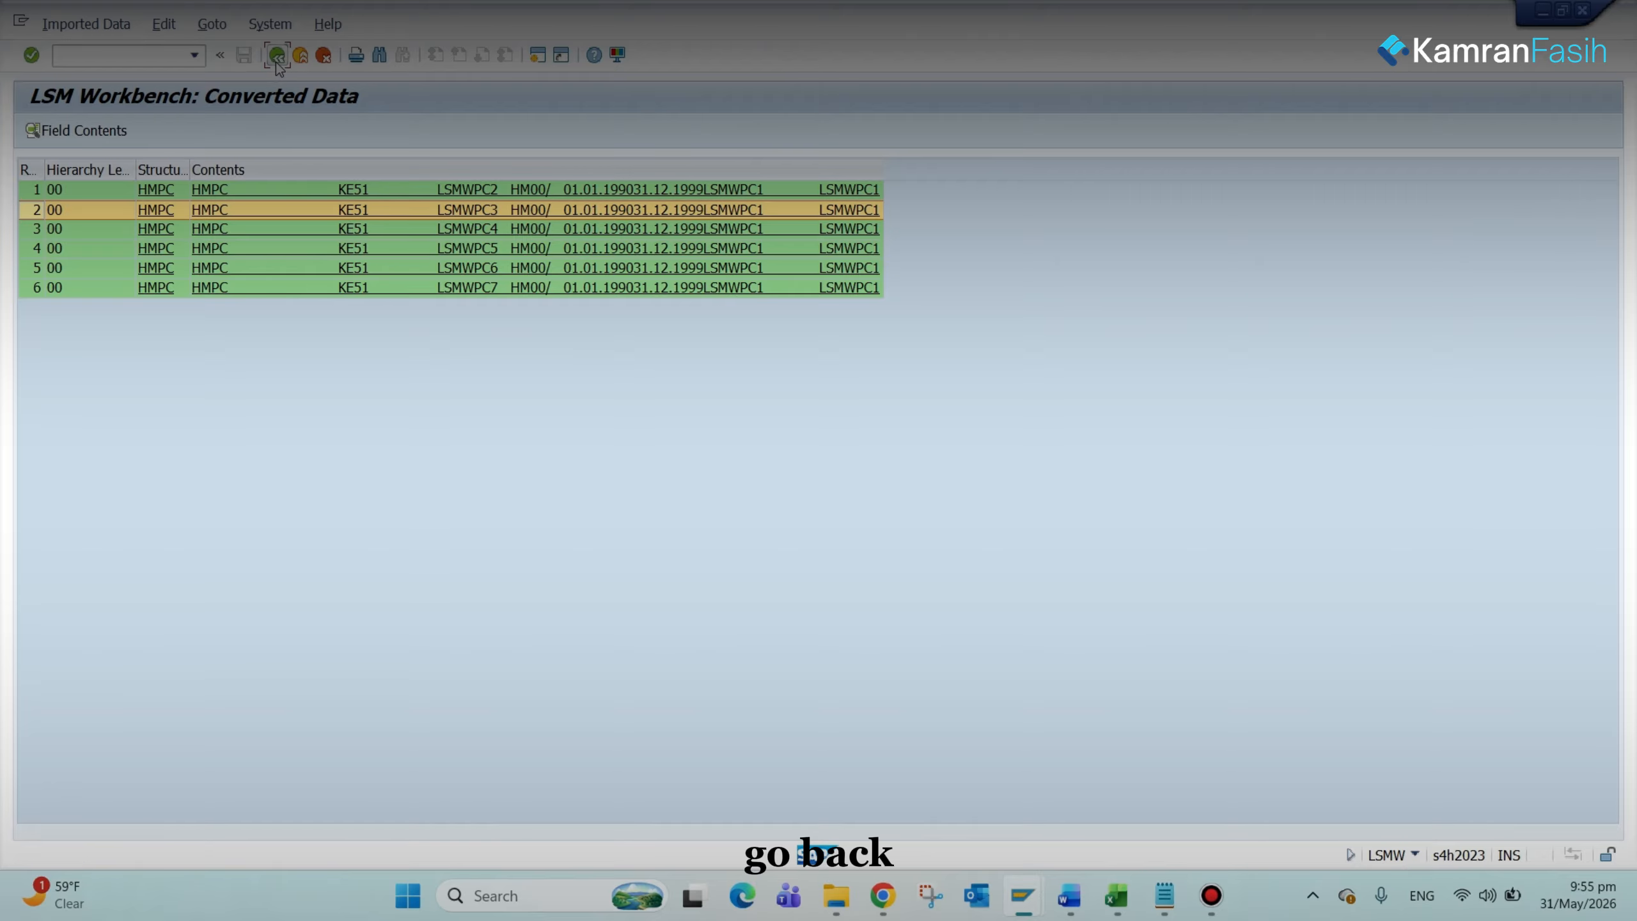
left_click(277, 56)
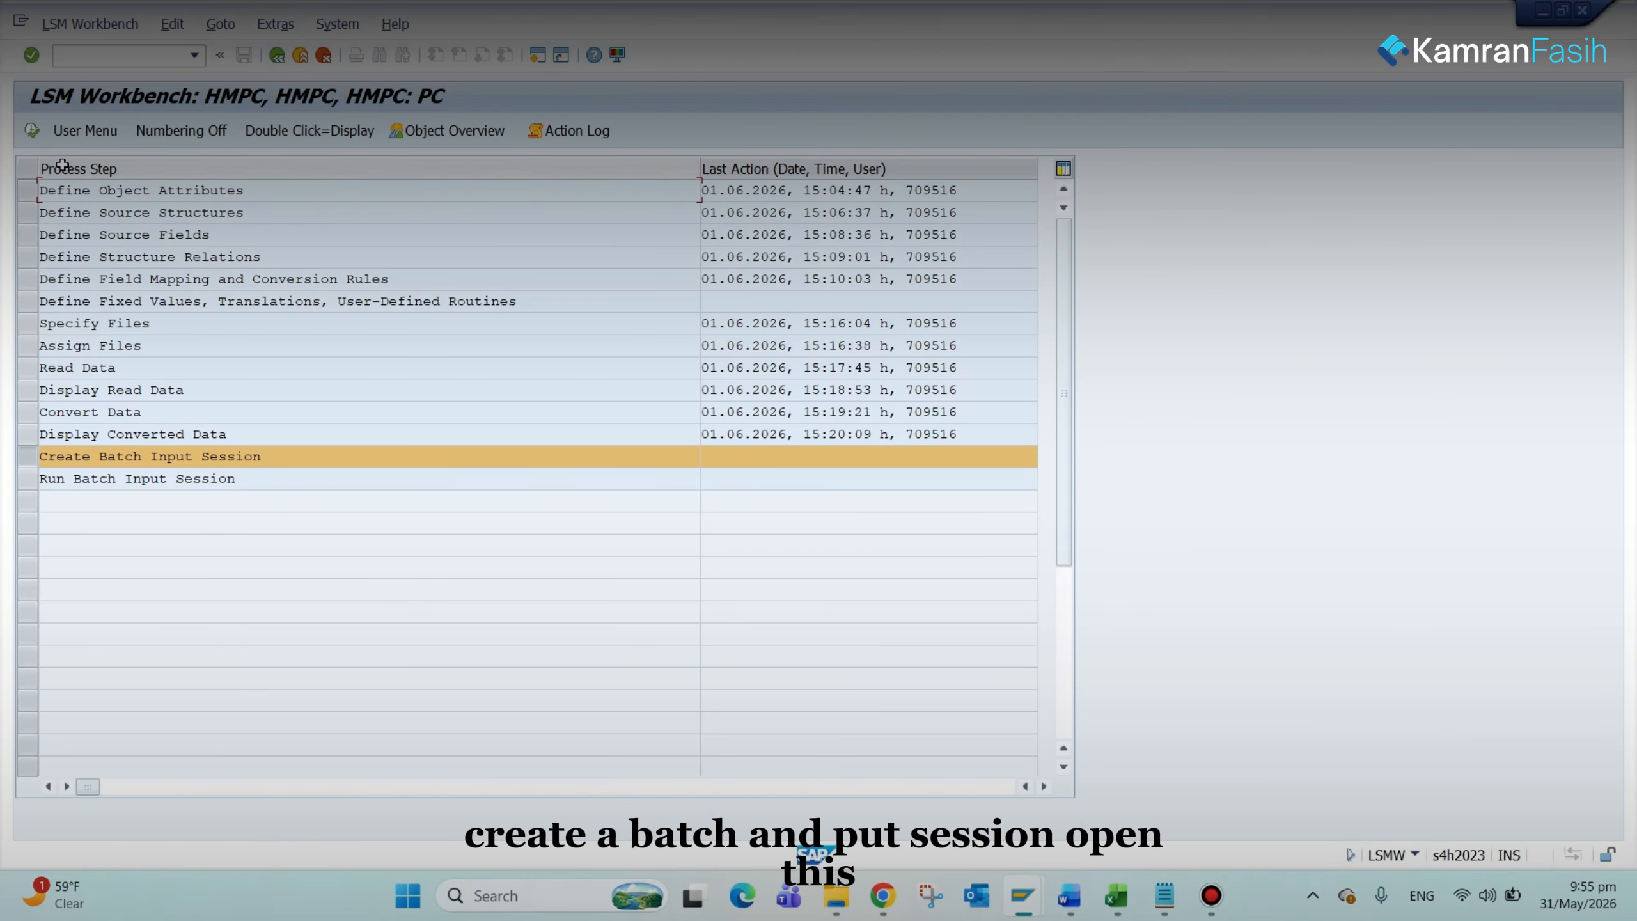
Step: Run Create Batch Input Session for folder HMPC with Keep batch input folder(s) enabled, and acknowledge the result
left_click(31, 130)
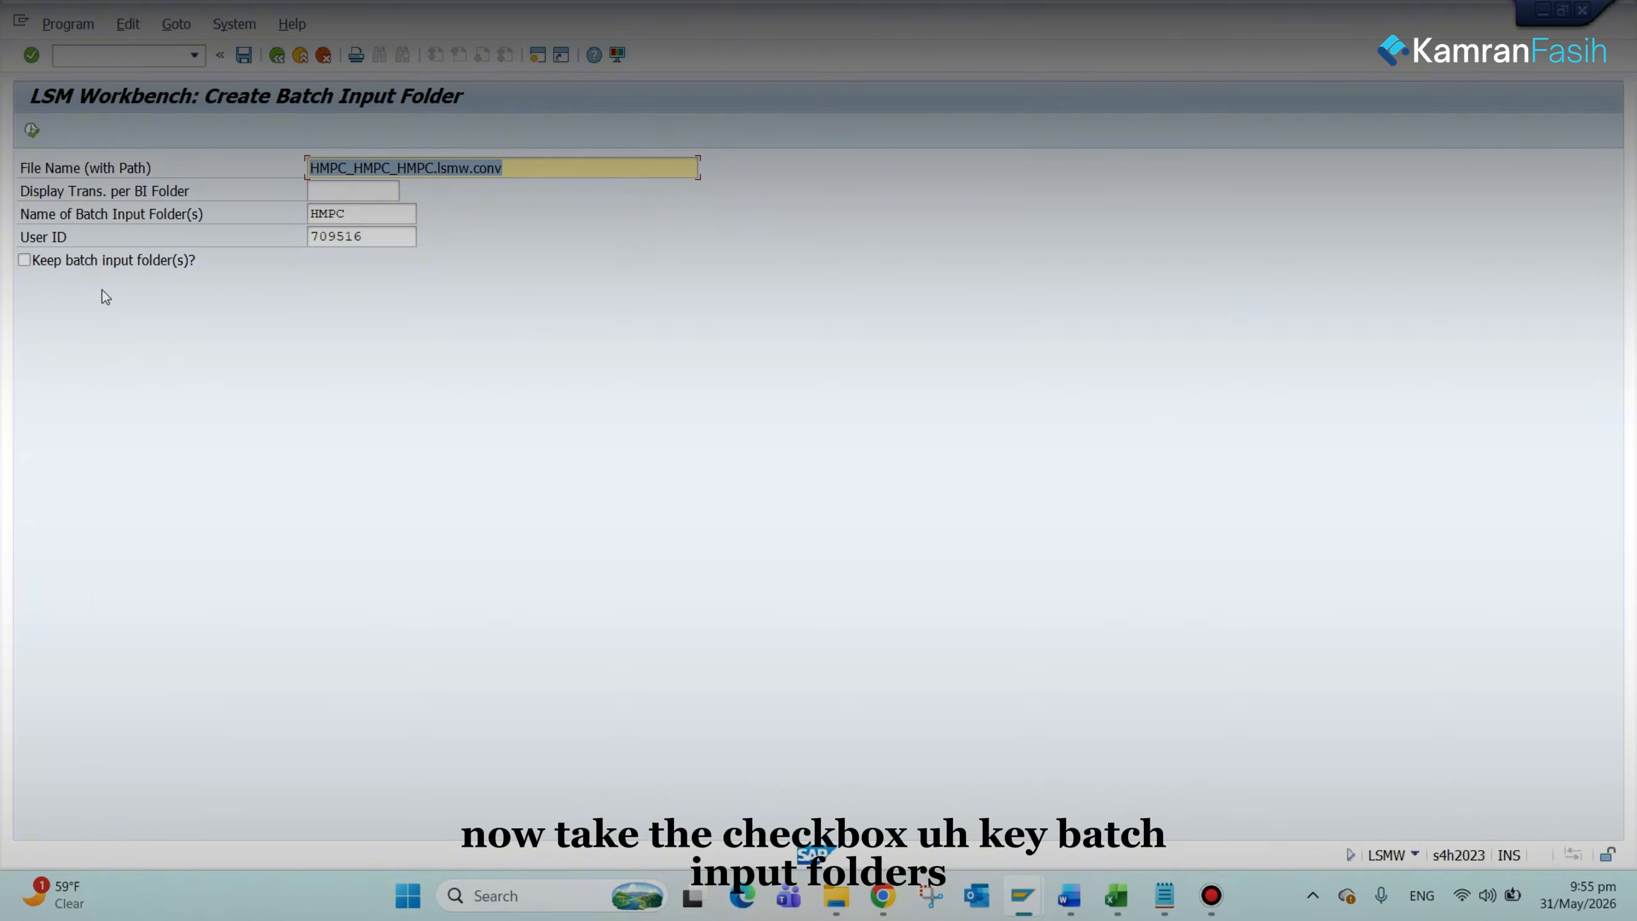
left_click(25, 261)
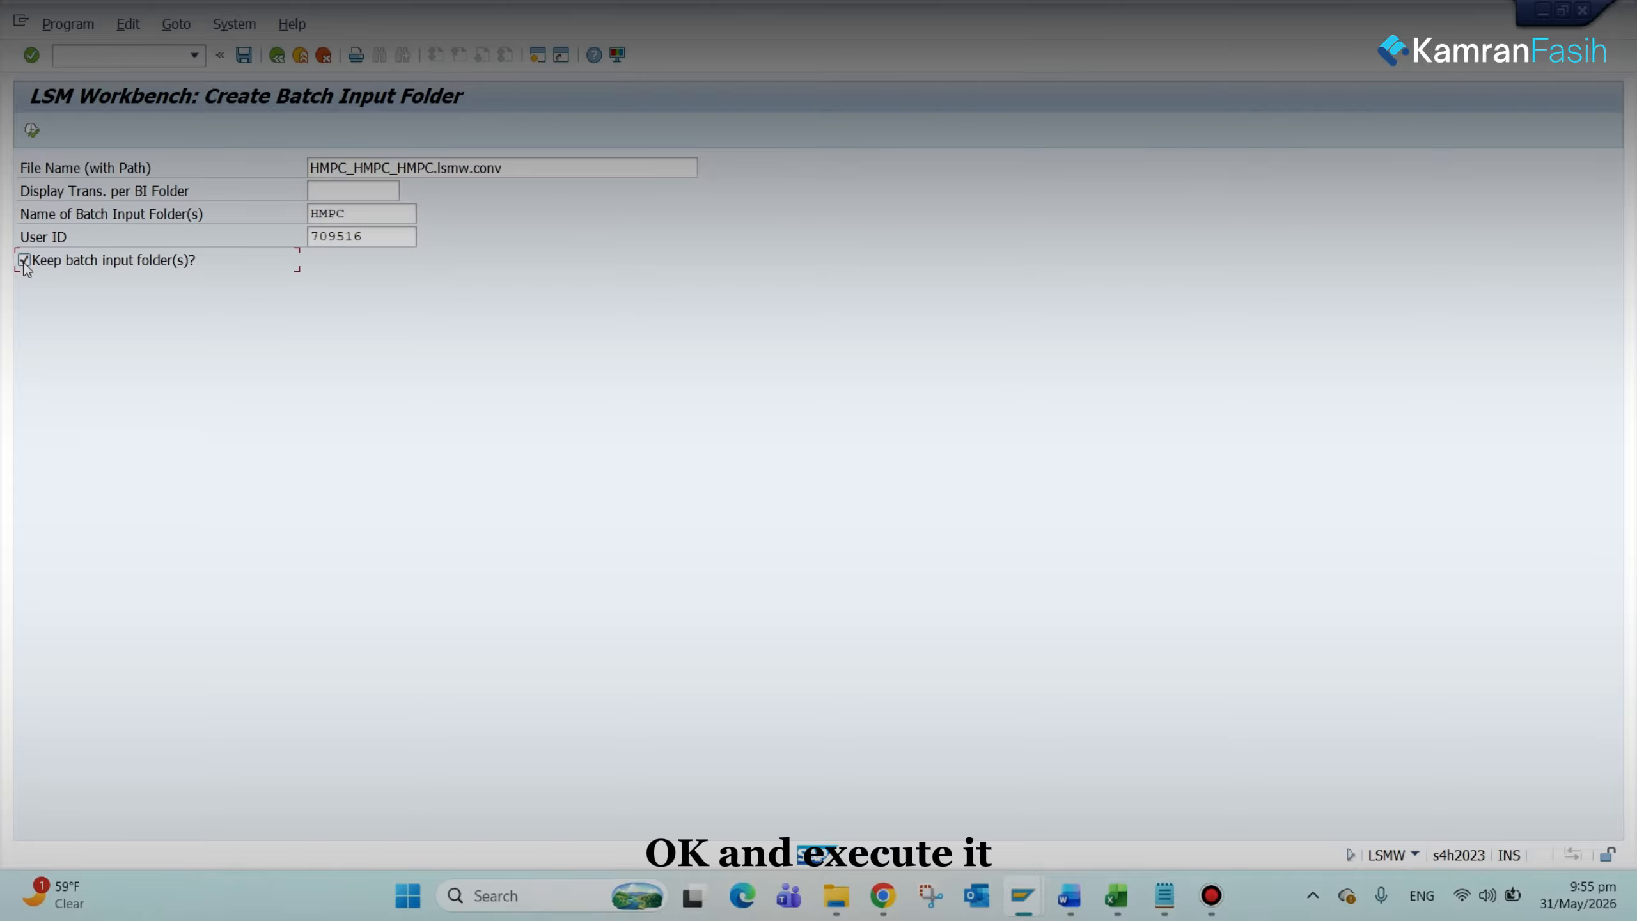
left_click(31, 133)
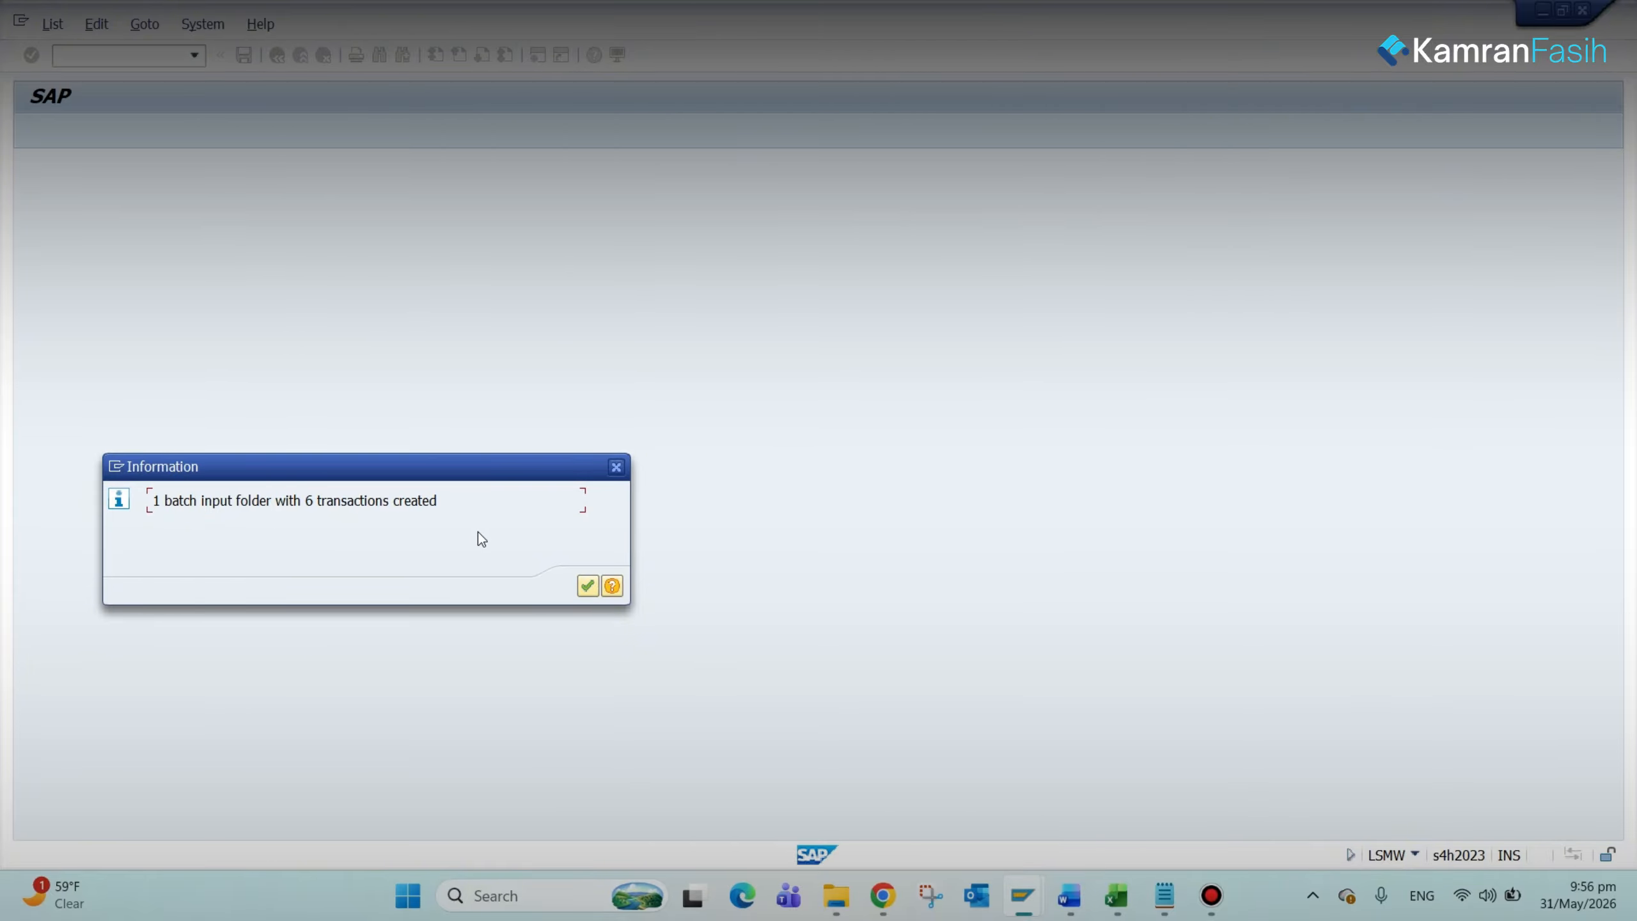
left_click(587, 587)
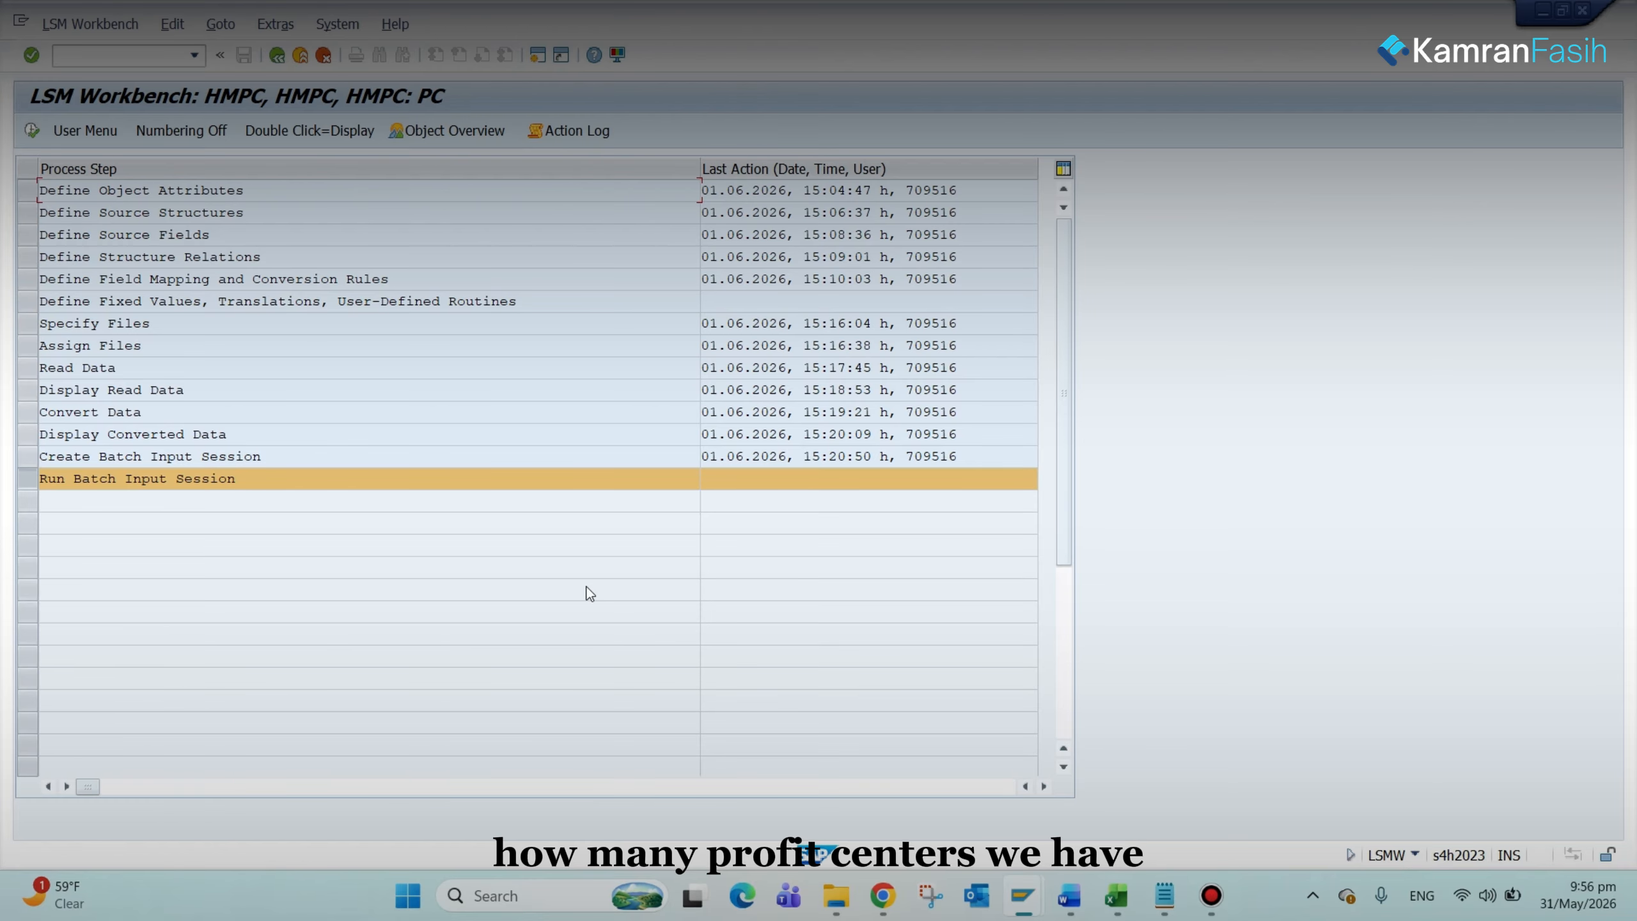
Step: Open transaction SE16N in a new session and load the profit center master data table CEPC
left_click(540, 57)
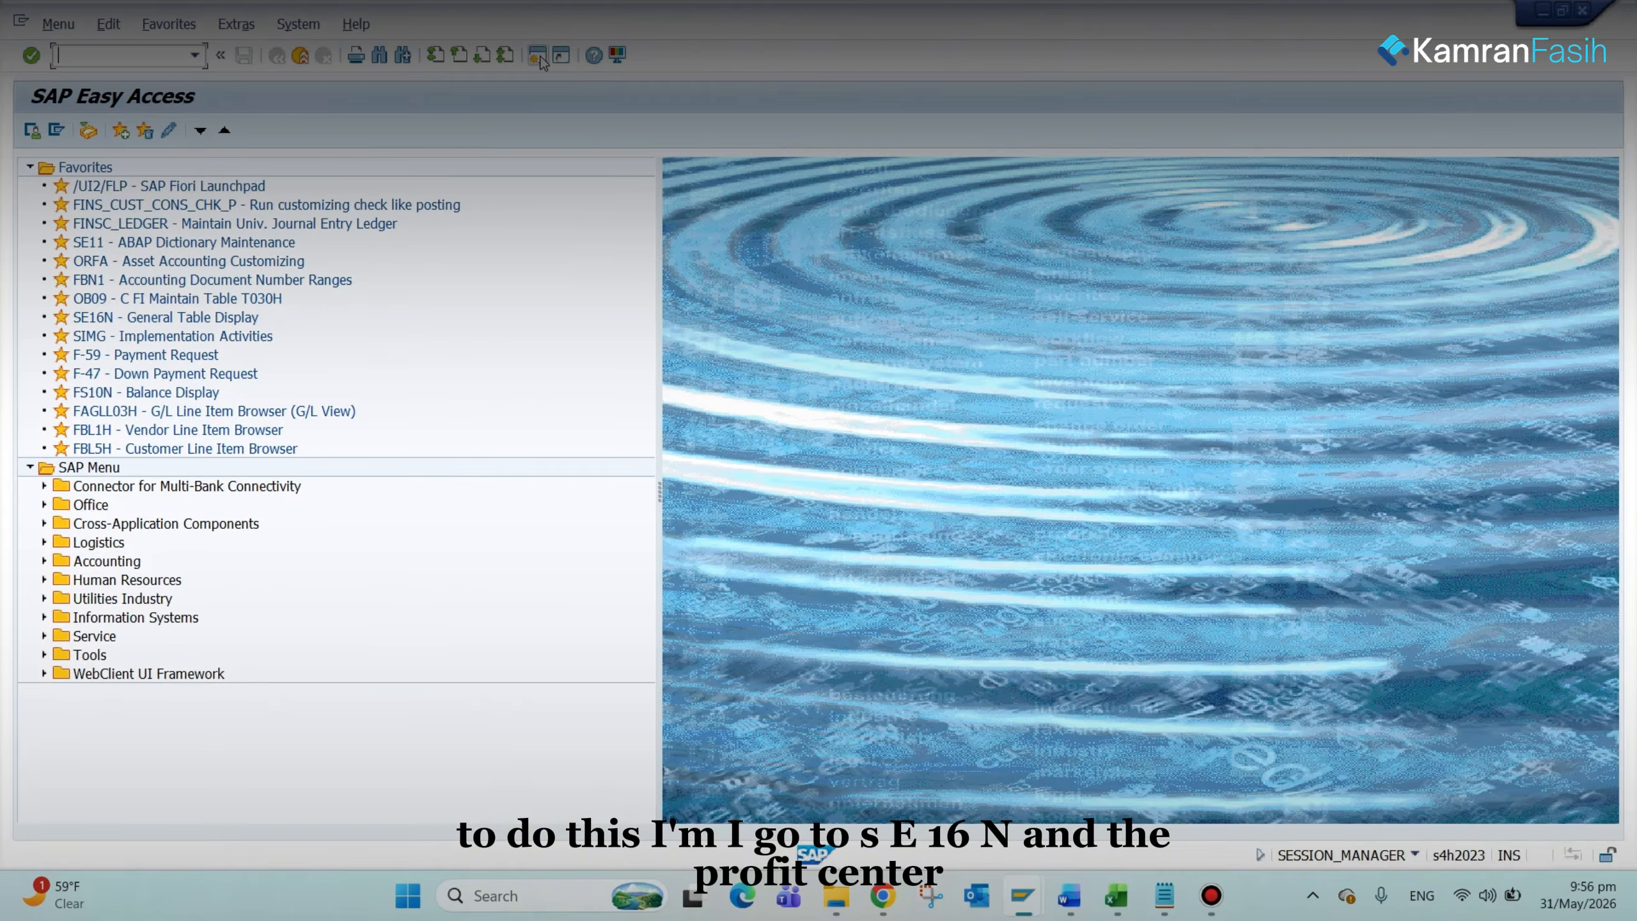
type("SE16N")
key("Return")
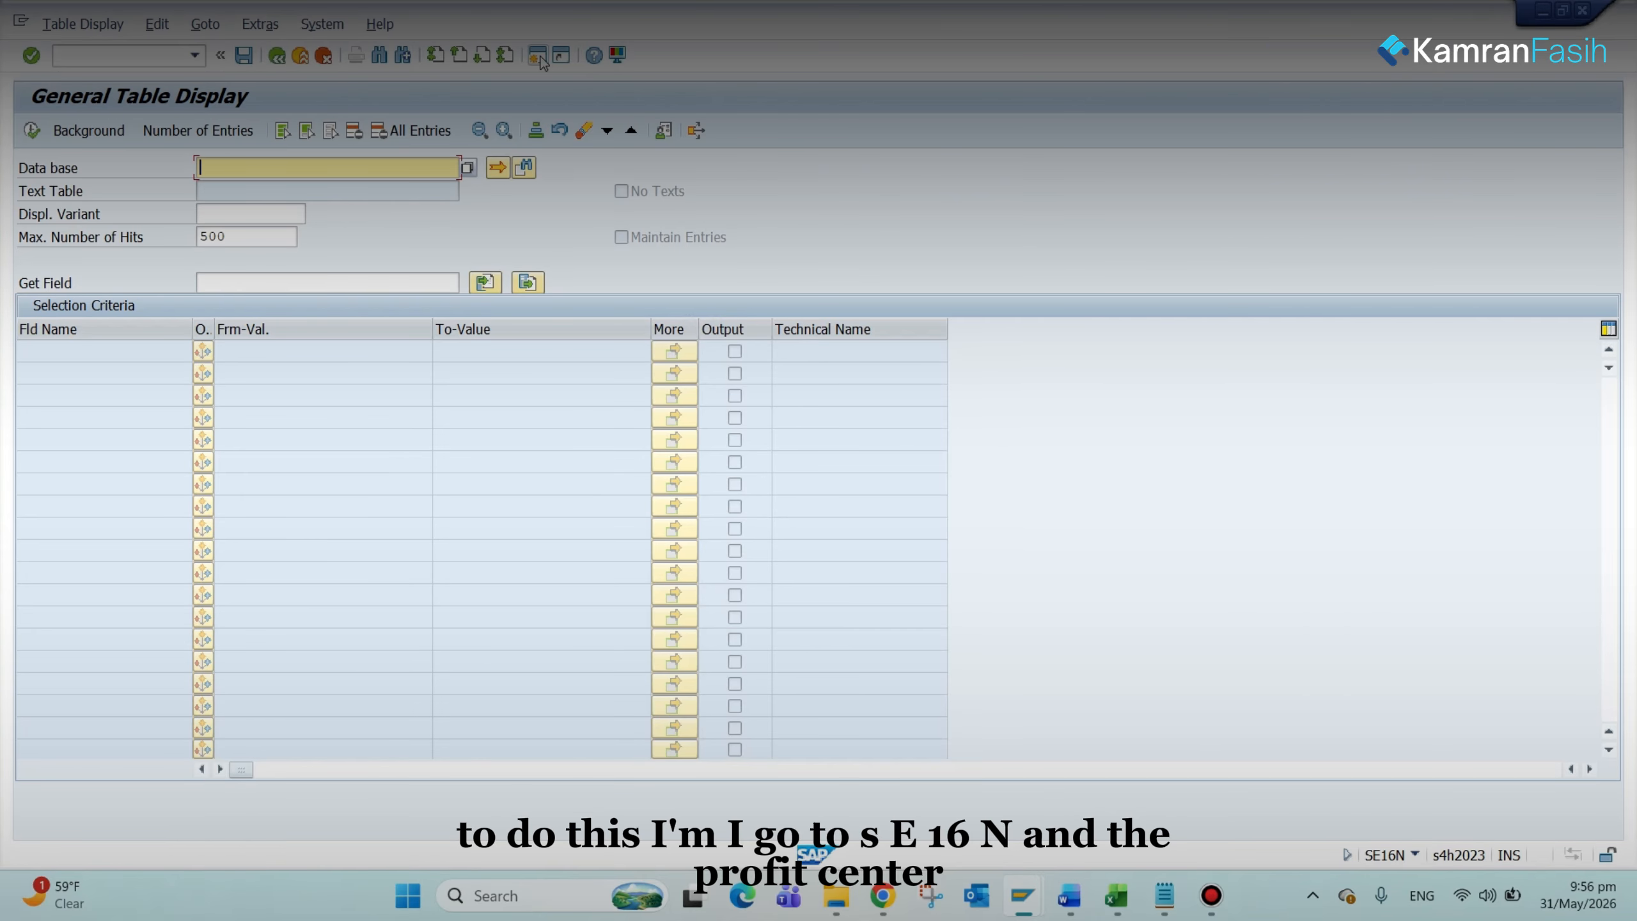
type("CPEC")
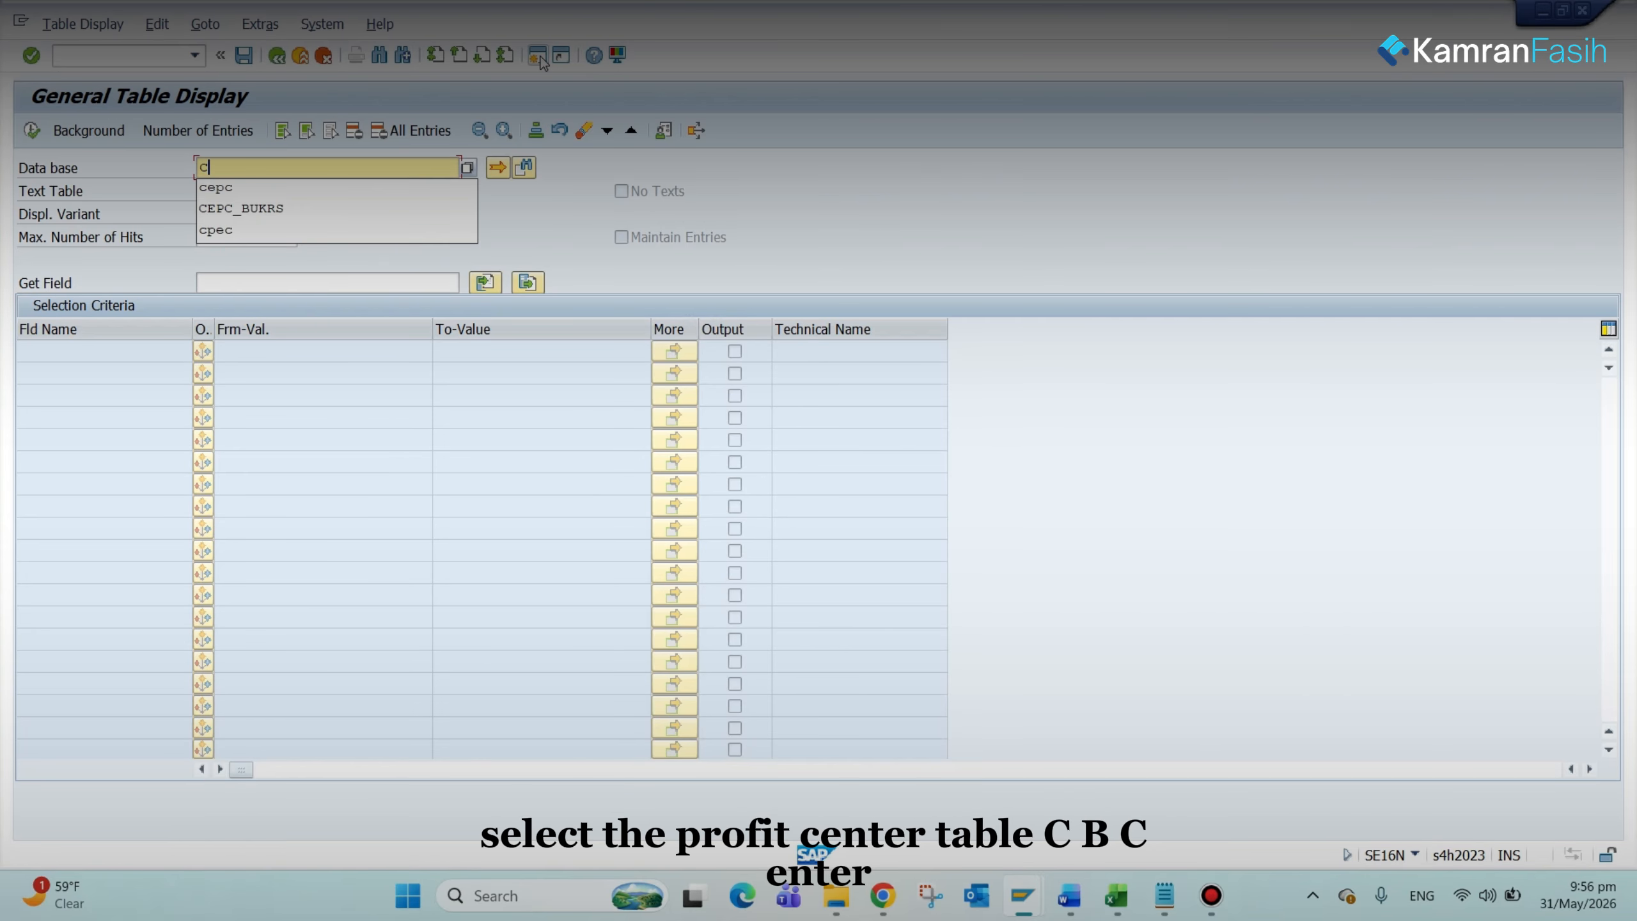
key("Return")
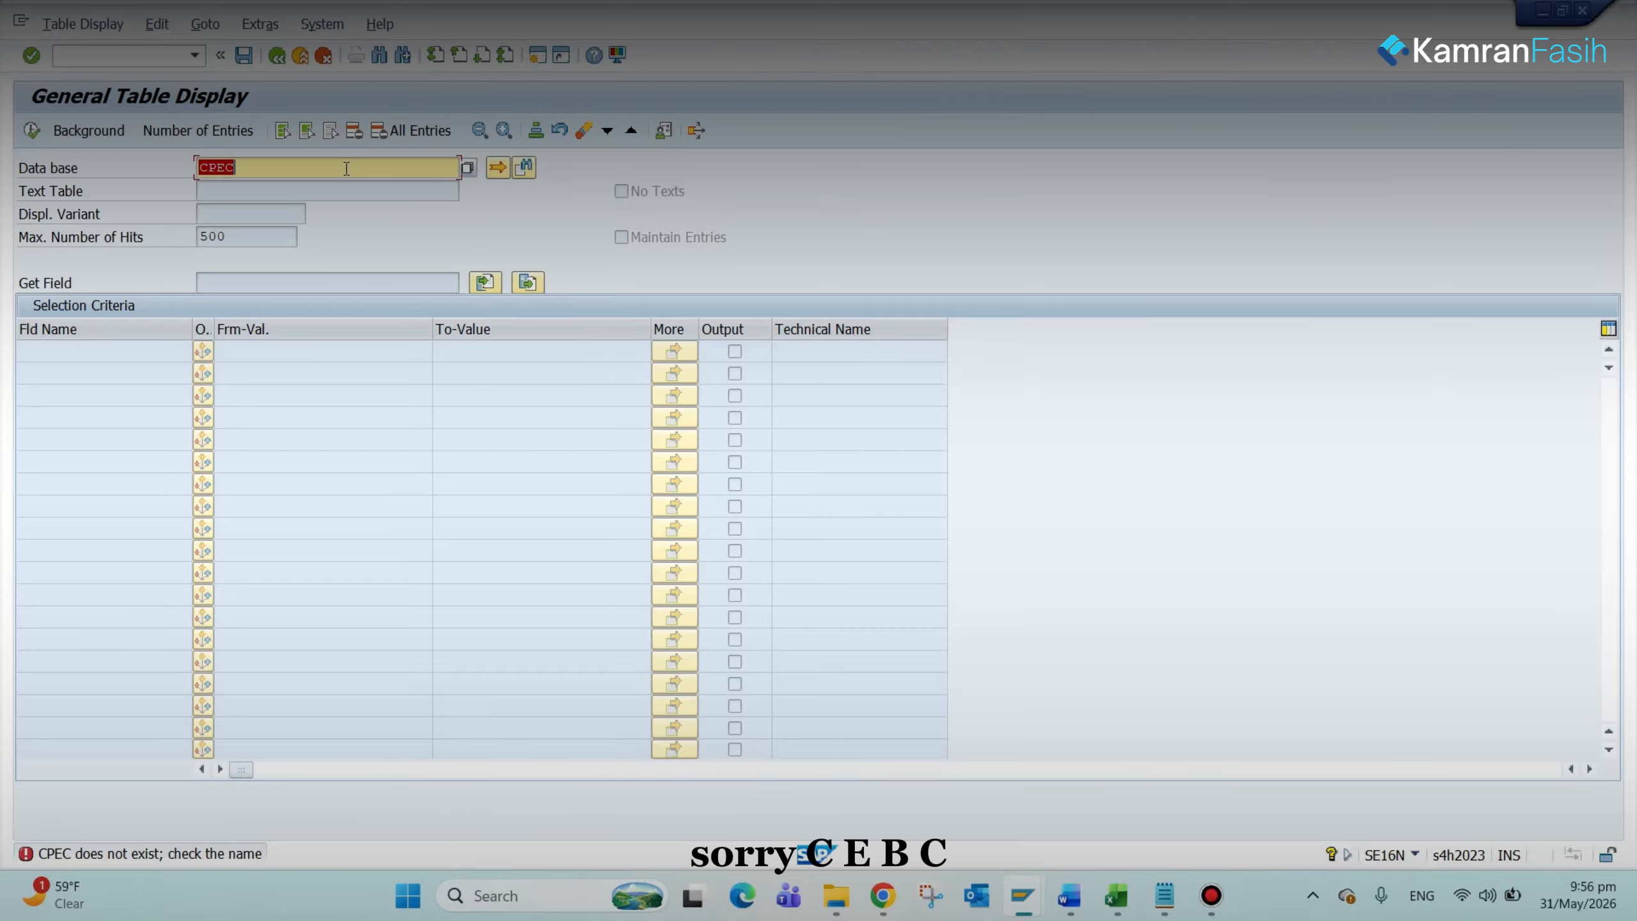
type("CEPC")
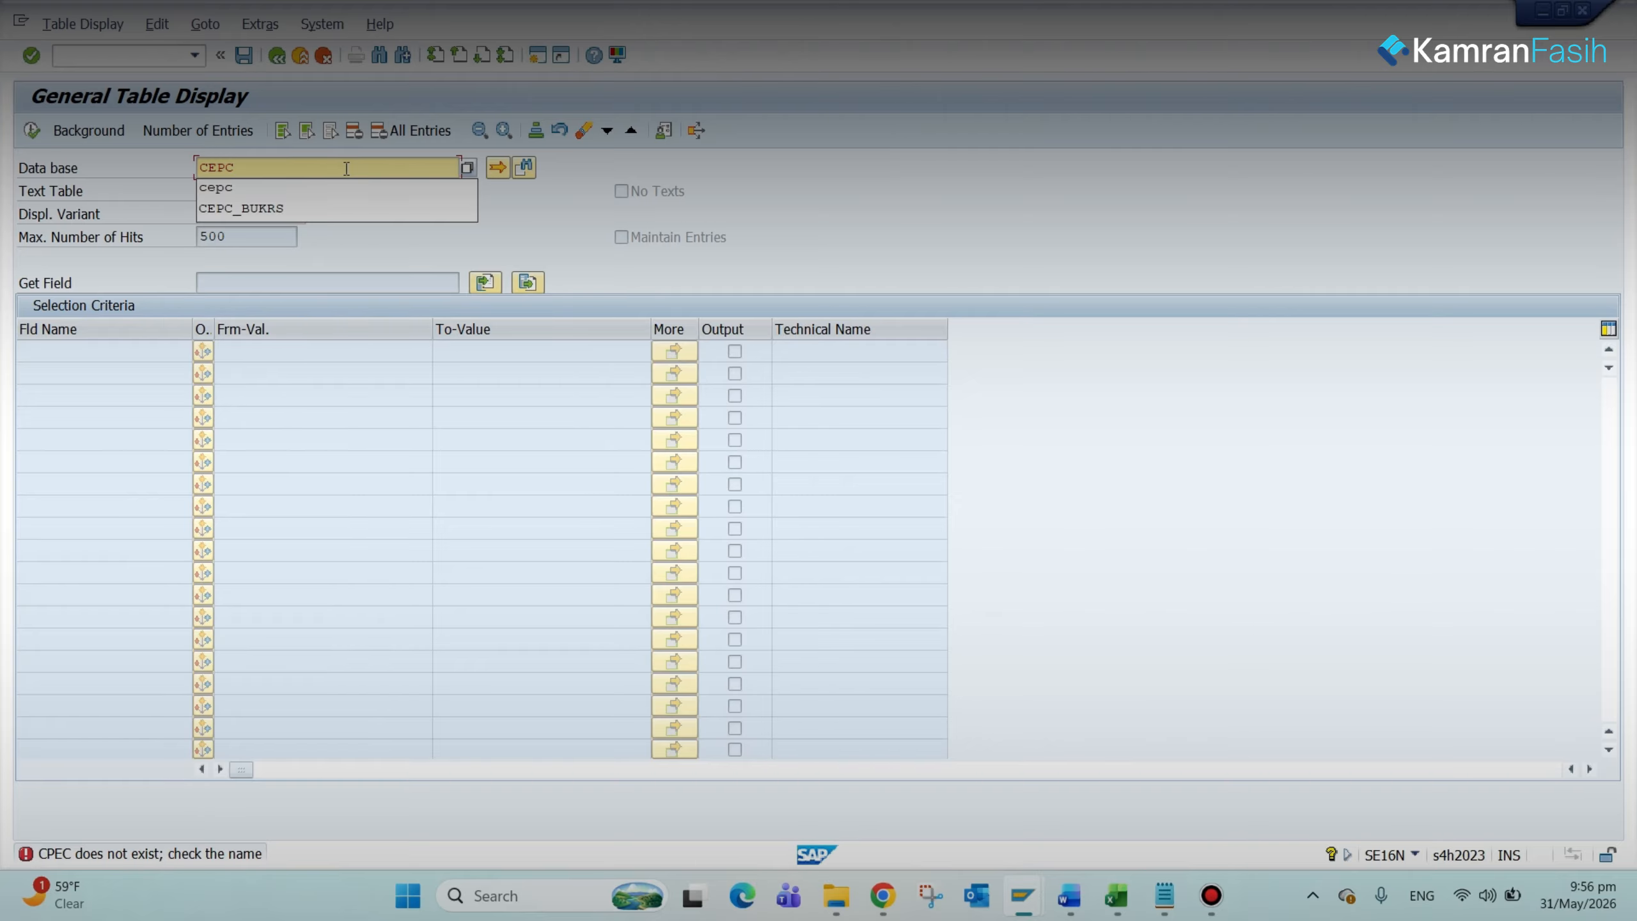
key("Down")
key("Return")
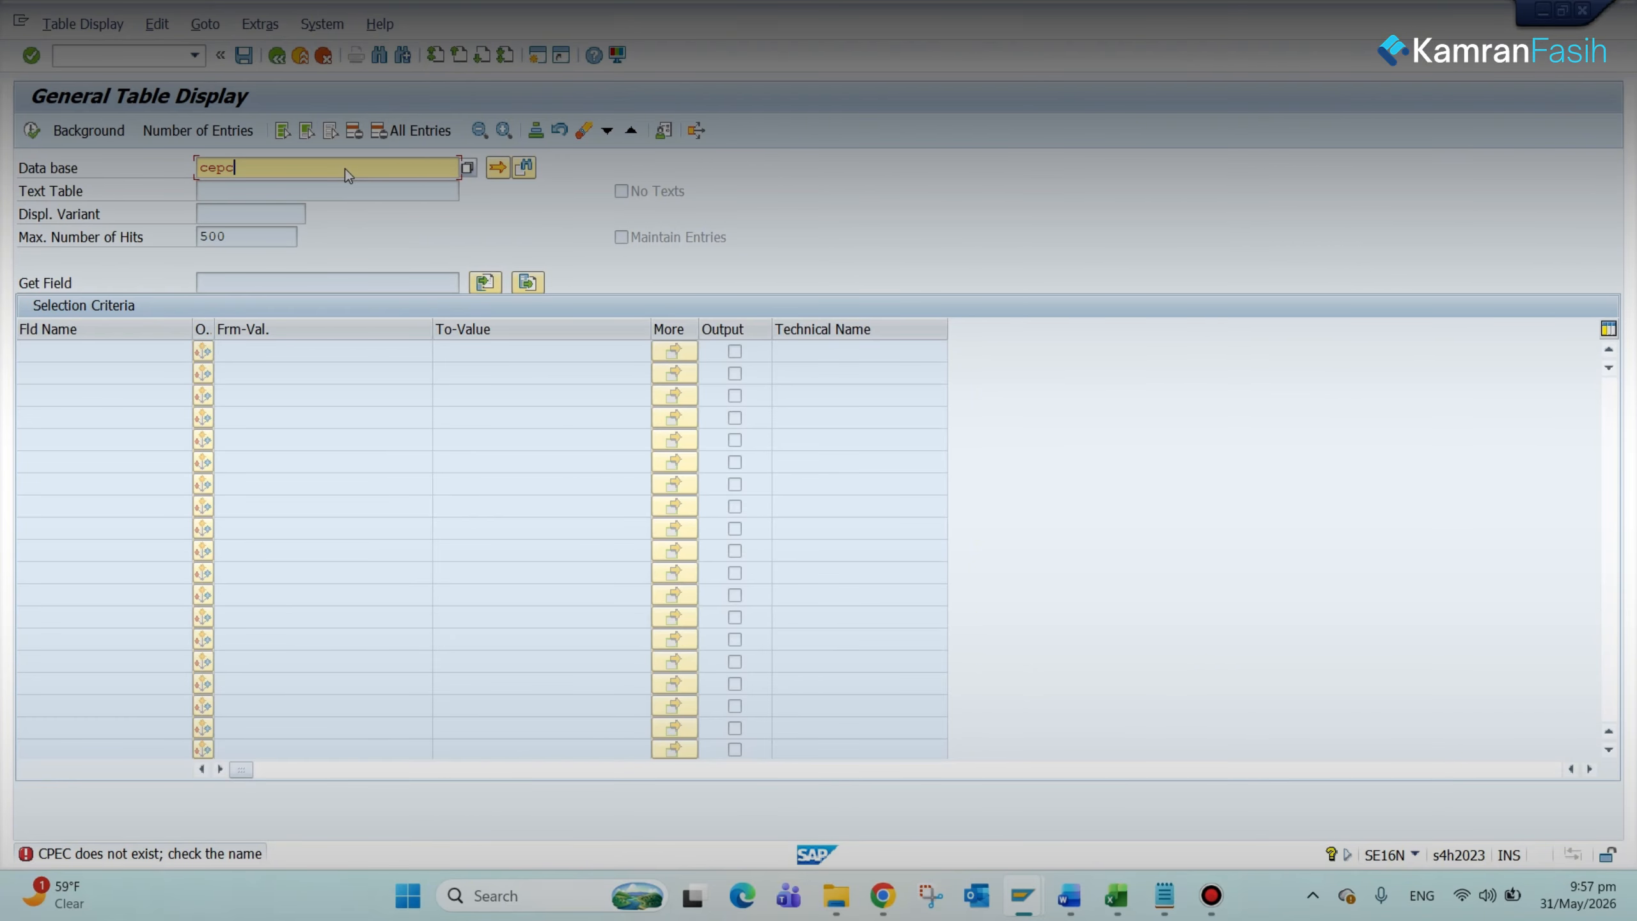
key("Return")
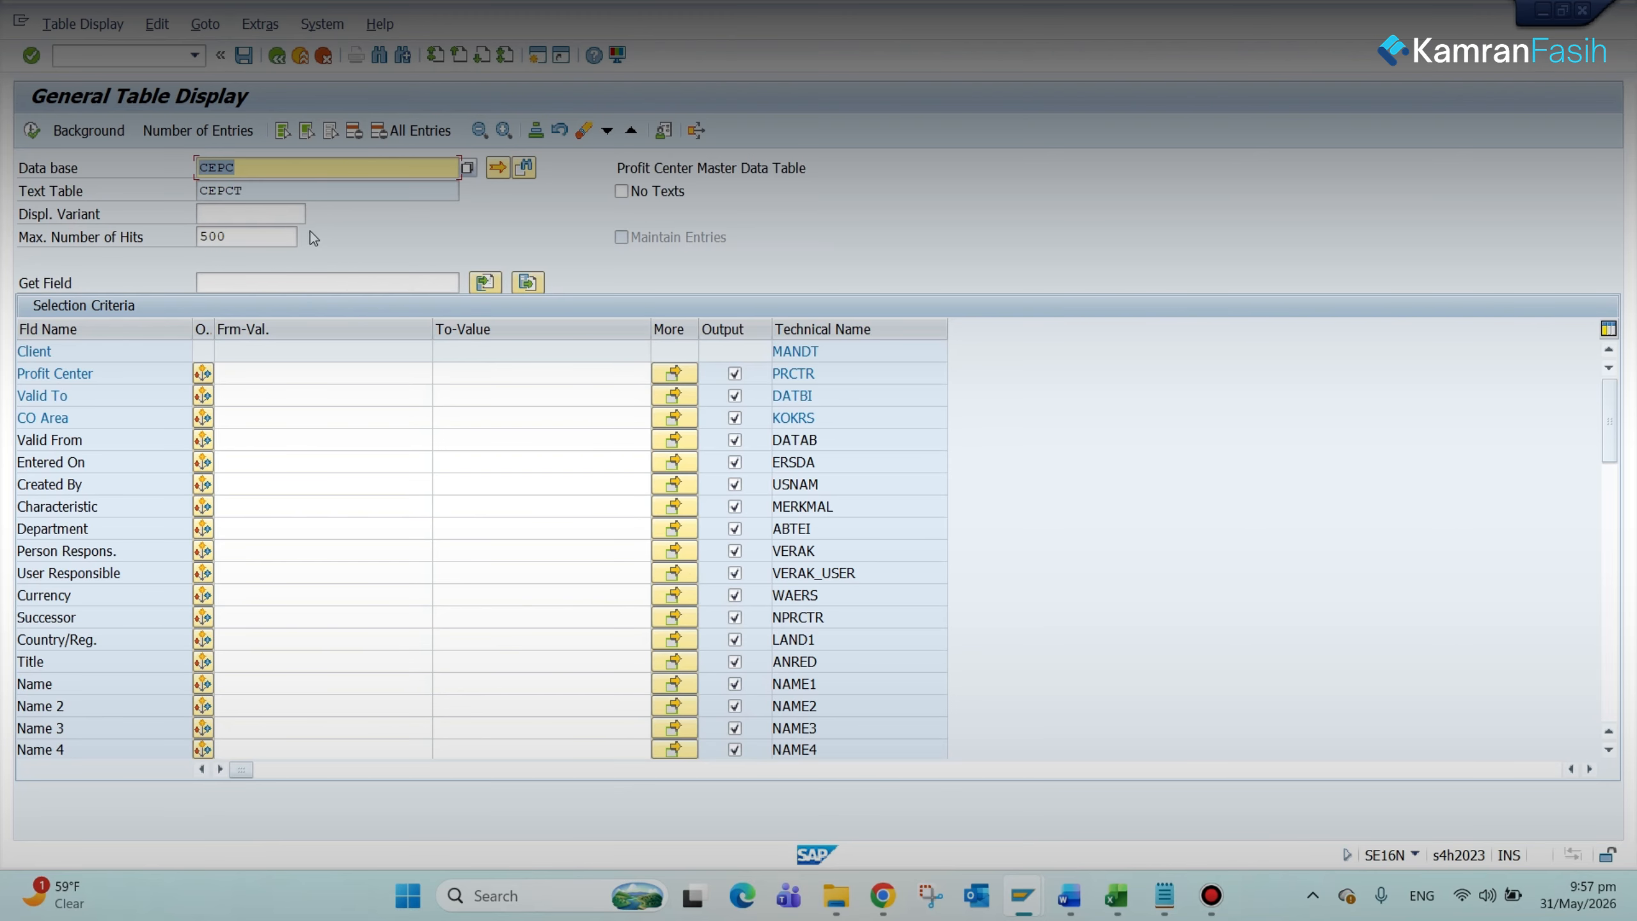
Step: Restrict the CEPC selection to CO Area HM00 and list the existing profit centers
left_click(256, 420)
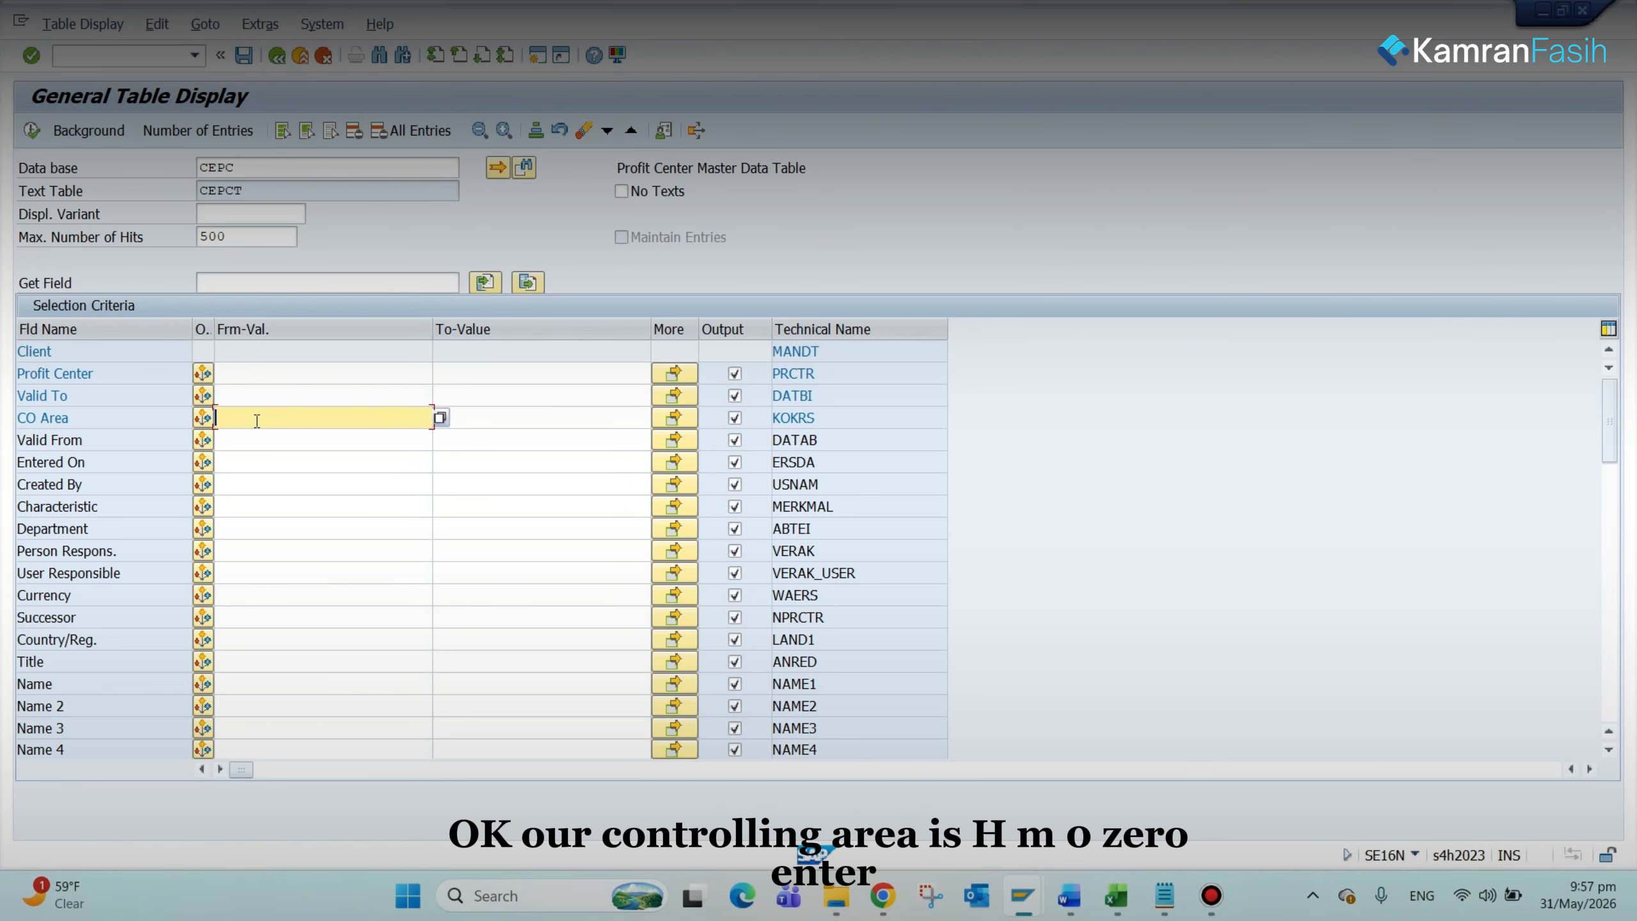
type("HM00")
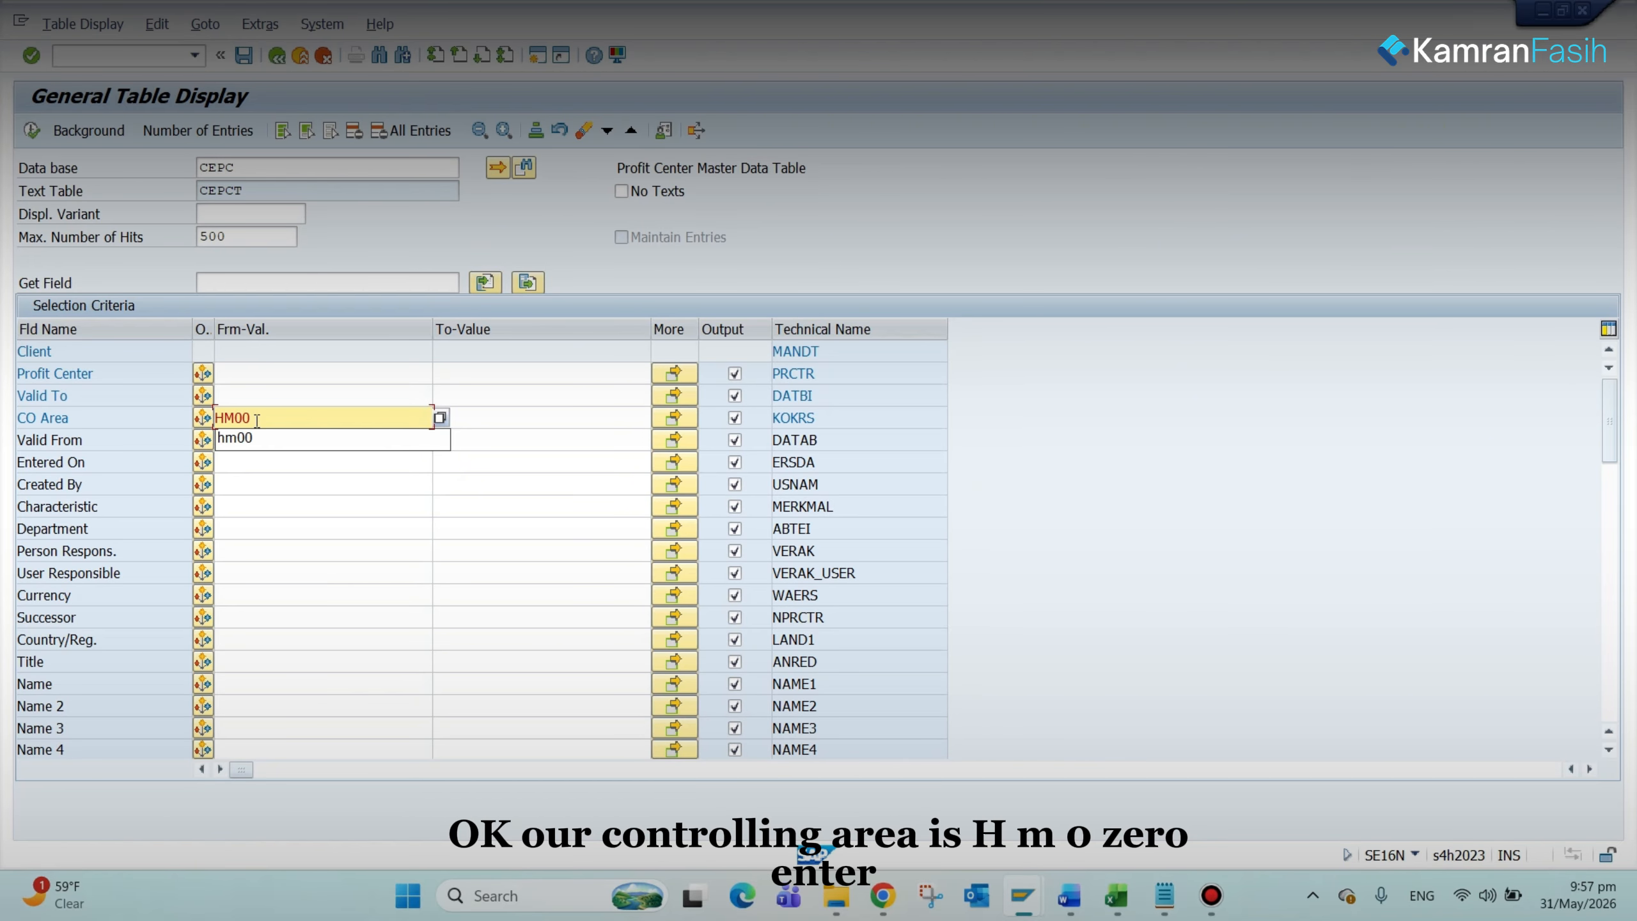
key("Return")
left_click(30, 132)
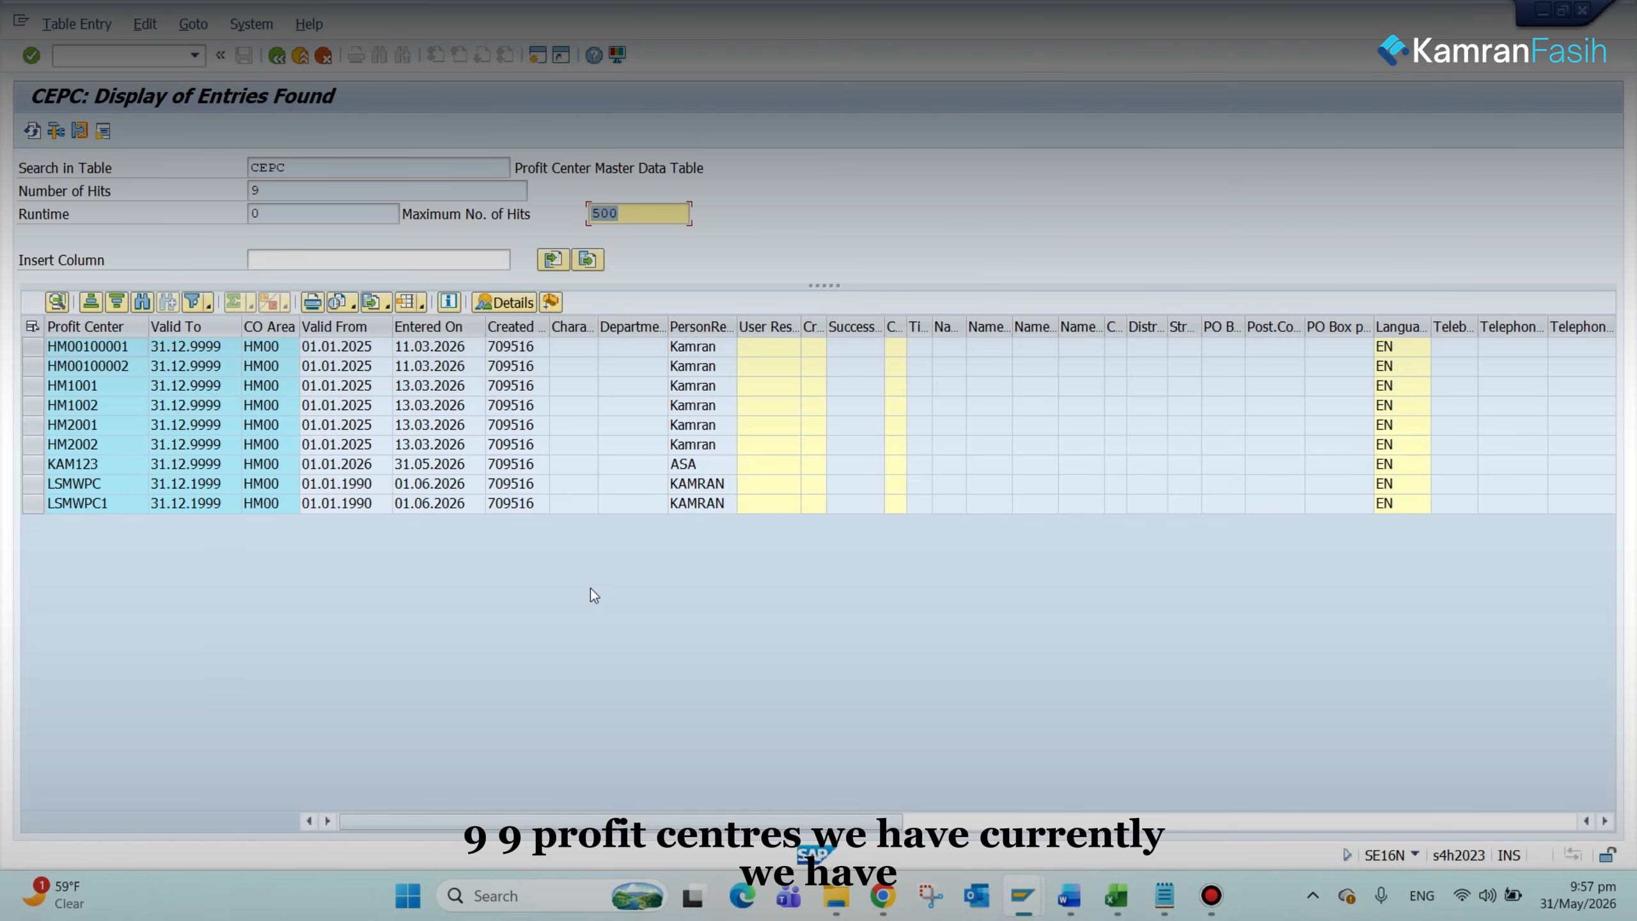
Step: Switch back to the LSM Workbench session, run Run Batch Input Session, and open the processing options for session HMPC
mouse_move(1031, 893)
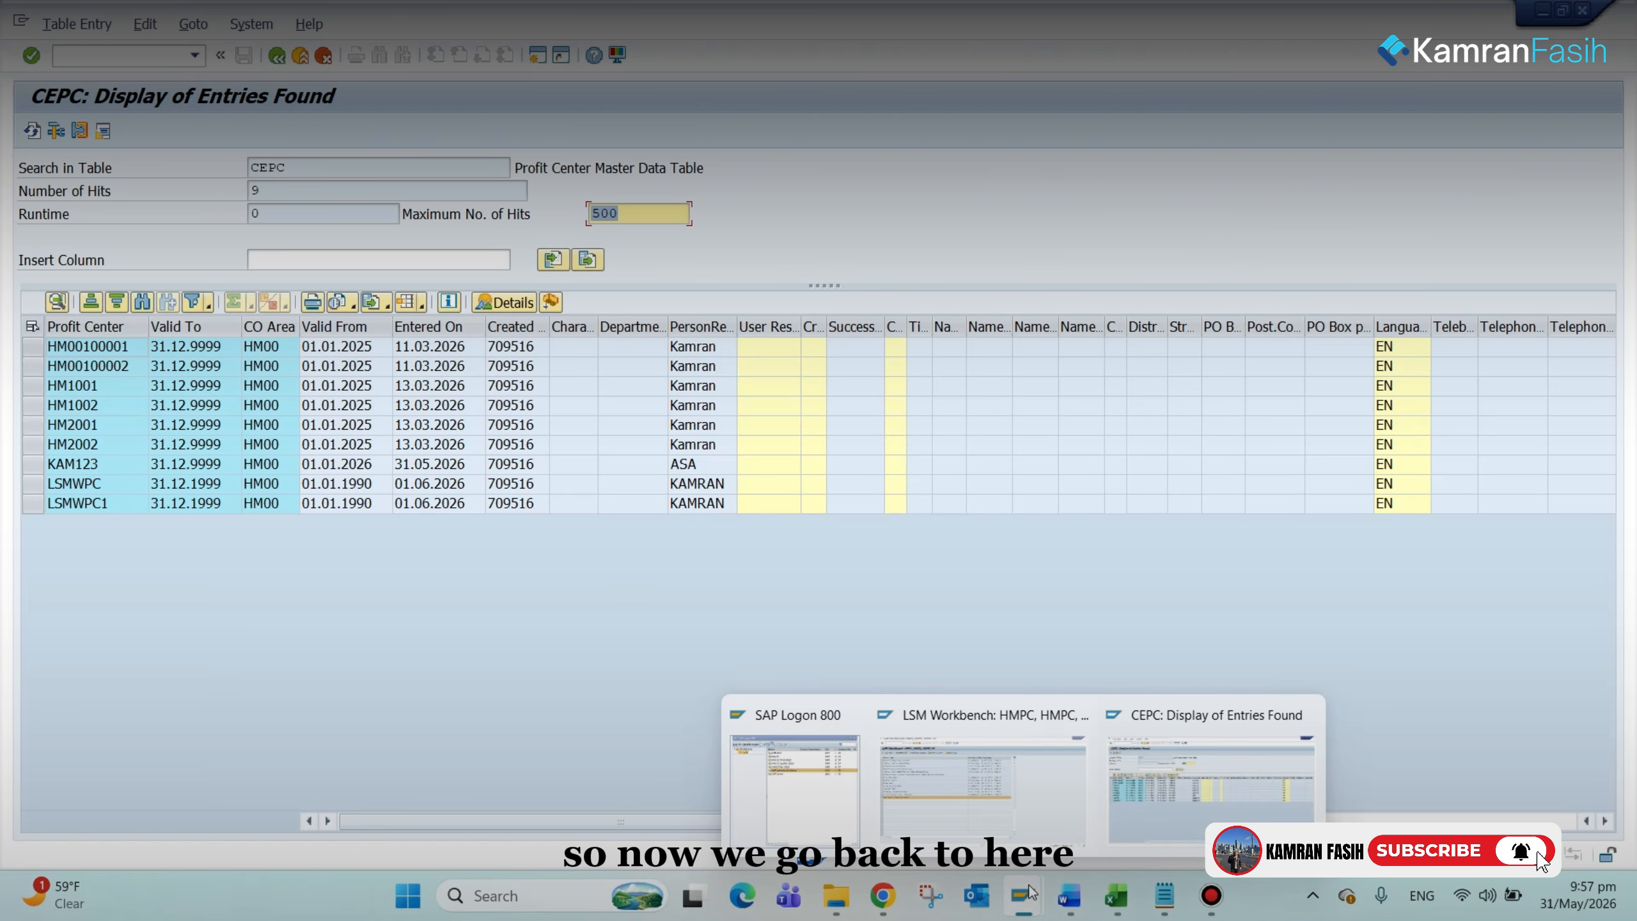
left_click(1048, 799)
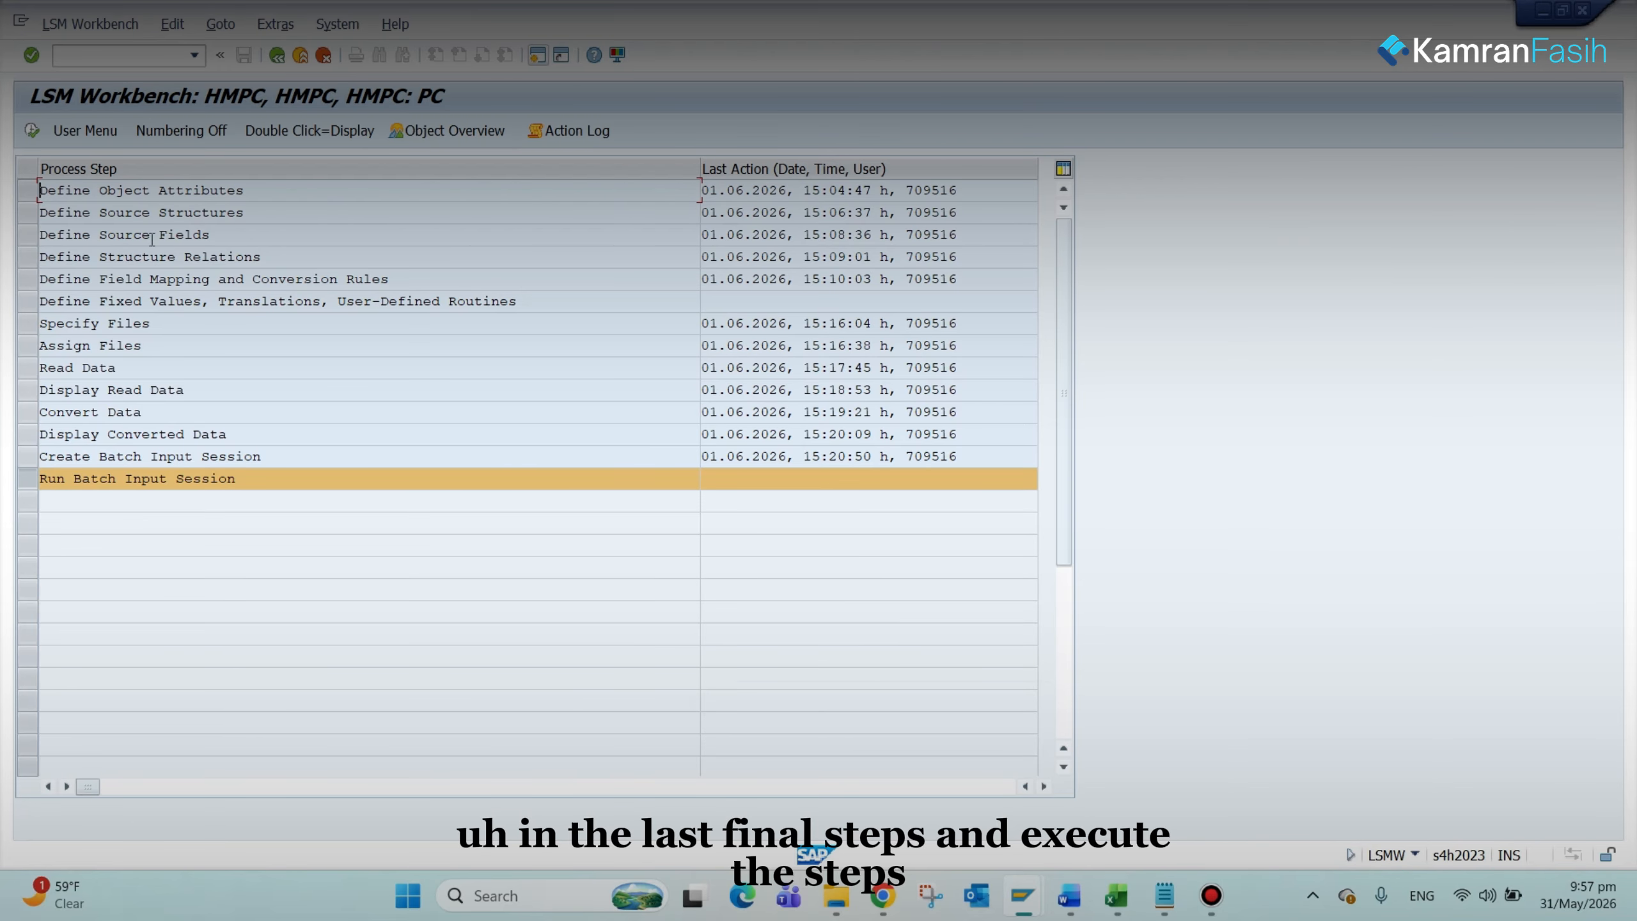
left_click(34, 135)
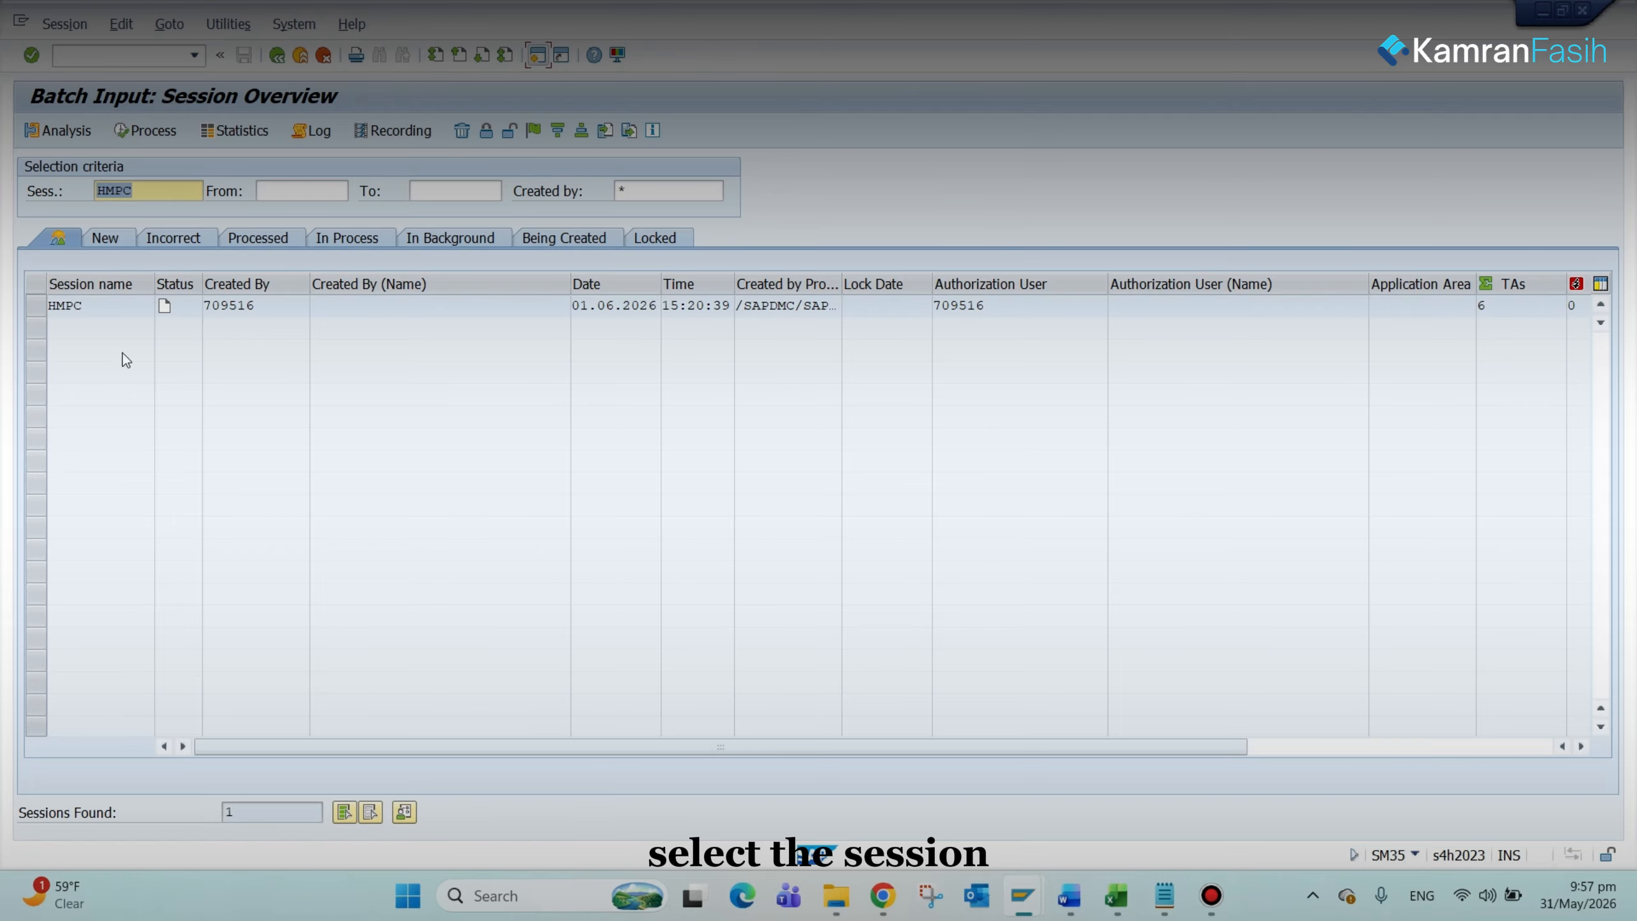
left_click(35, 306)
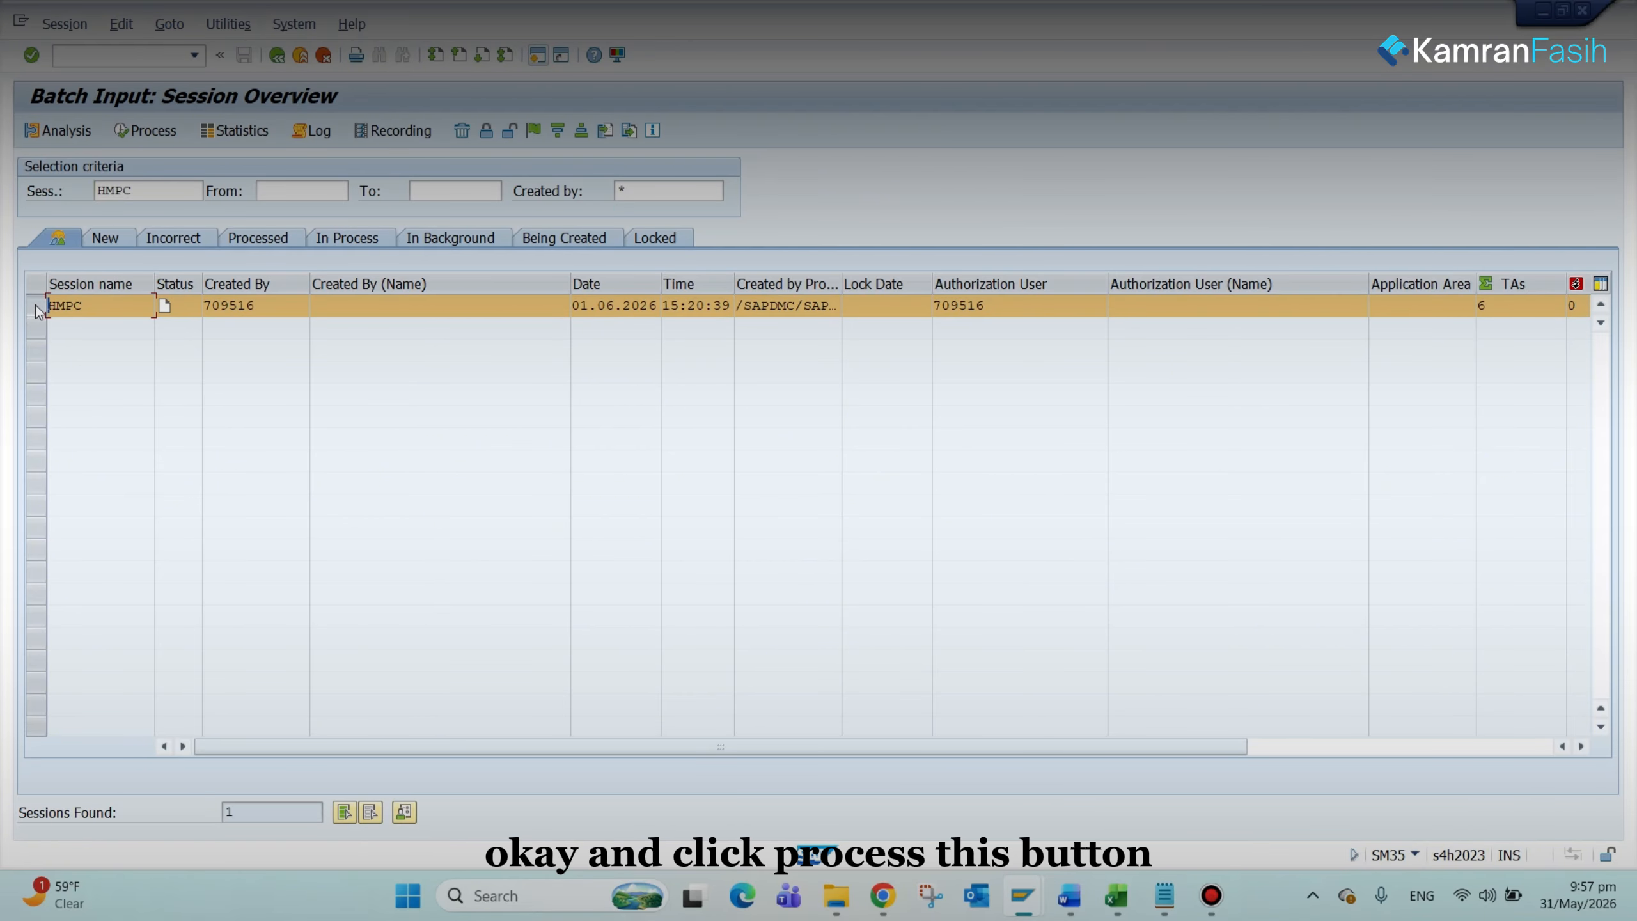
left_click(155, 132)
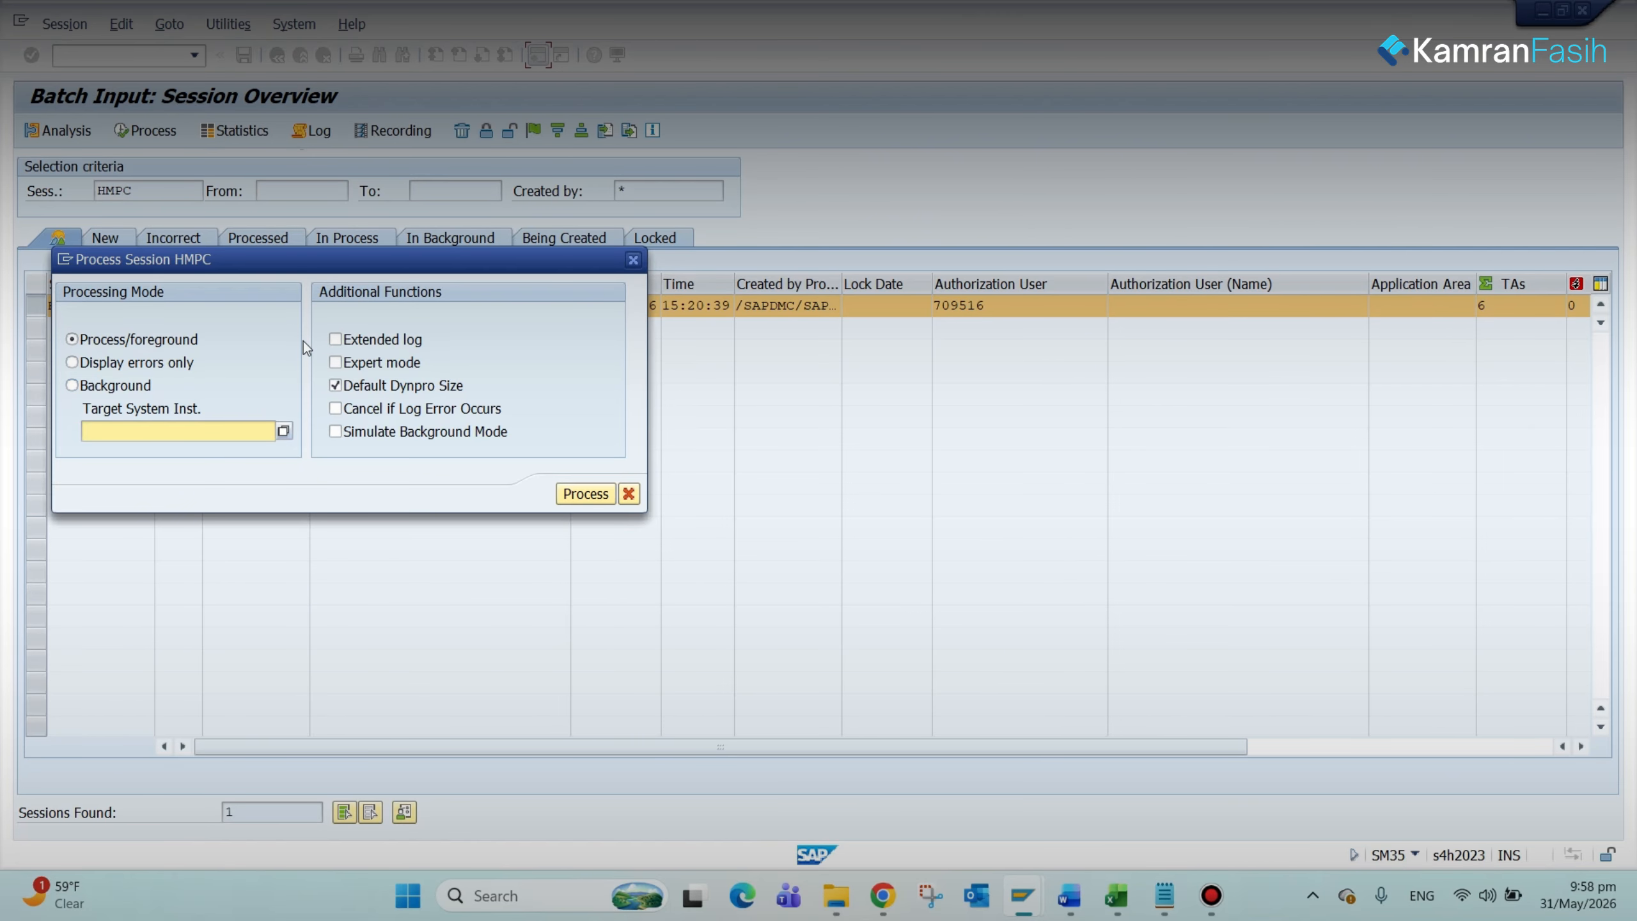
Step: Process session HMPC in Display errors only mode with Extended log and Expert mode enabled
left_click(337, 348)
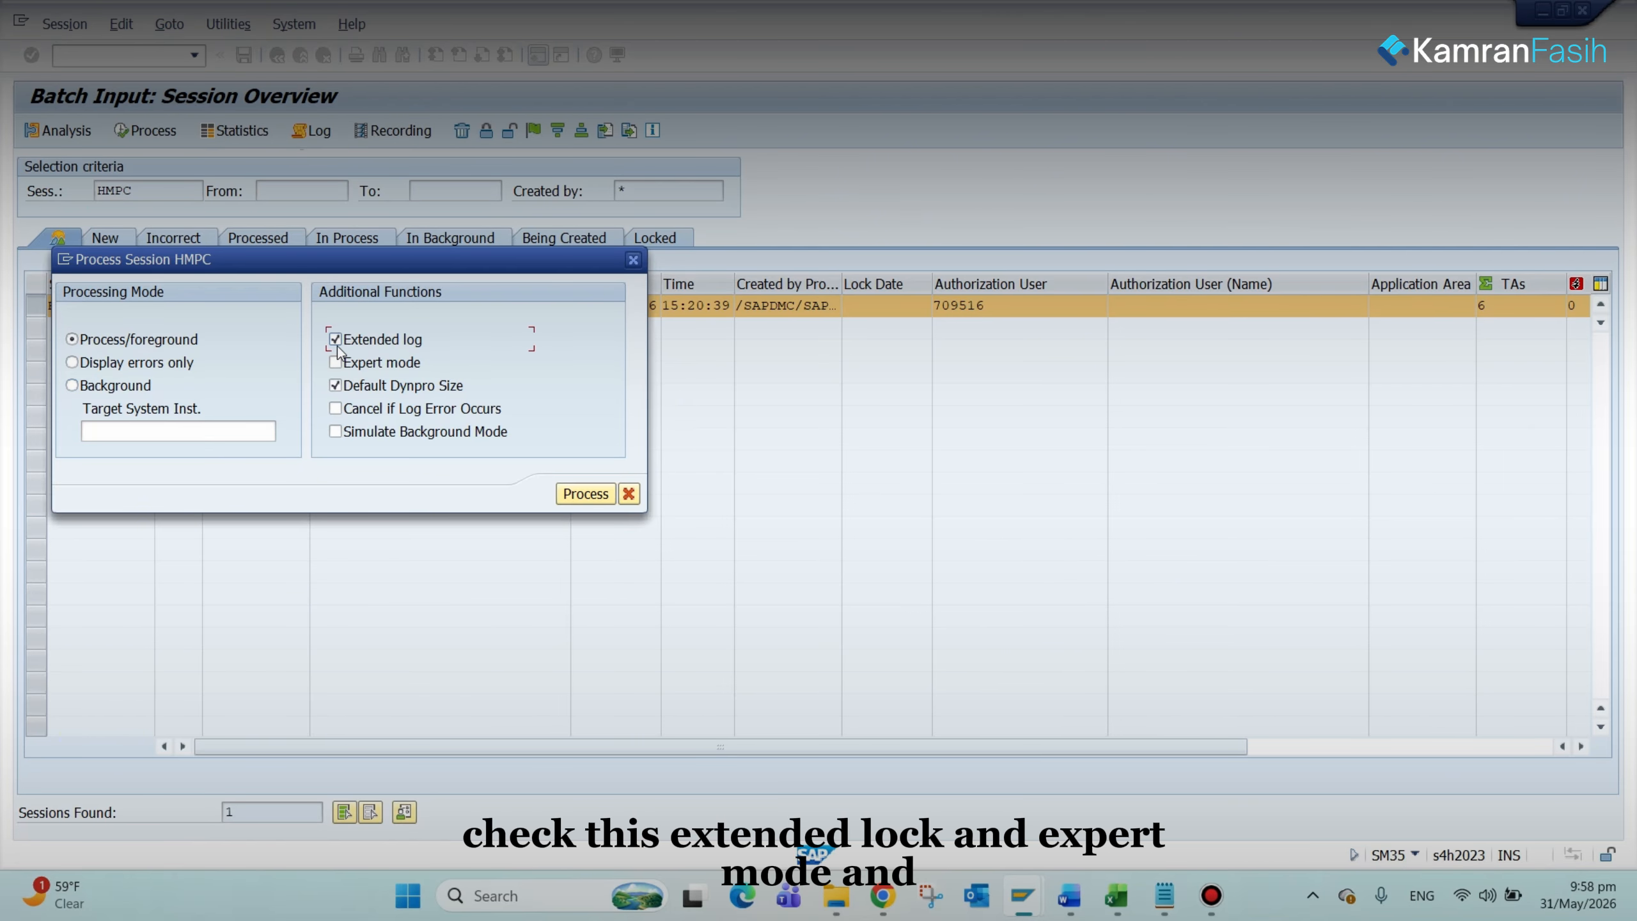
left_click(336, 363)
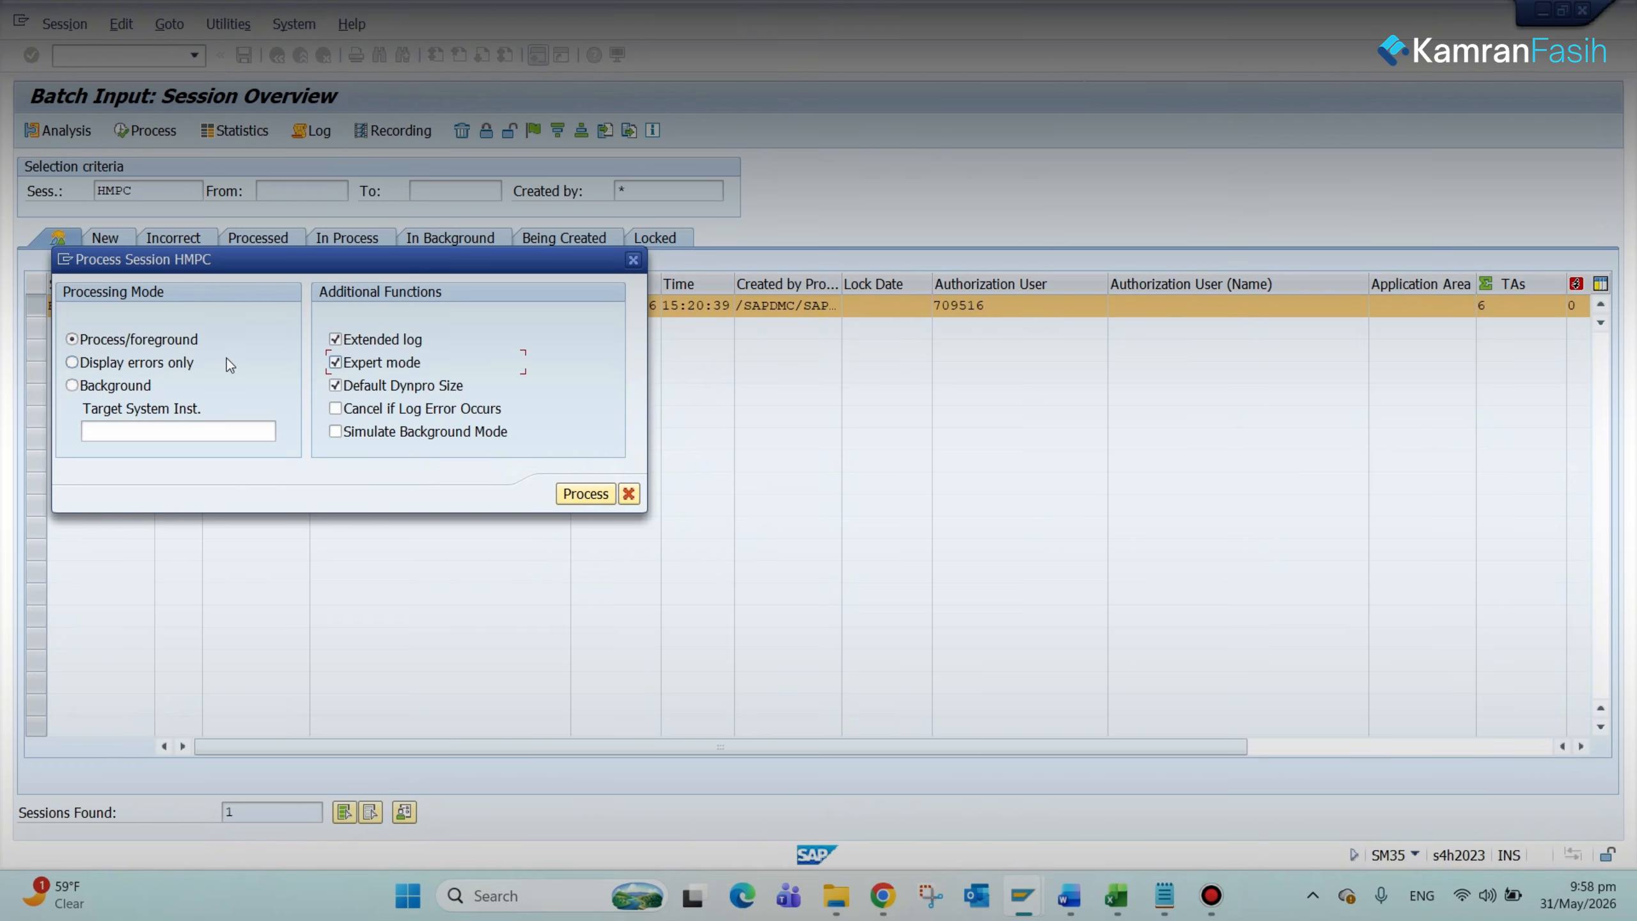
left_click(73, 363)
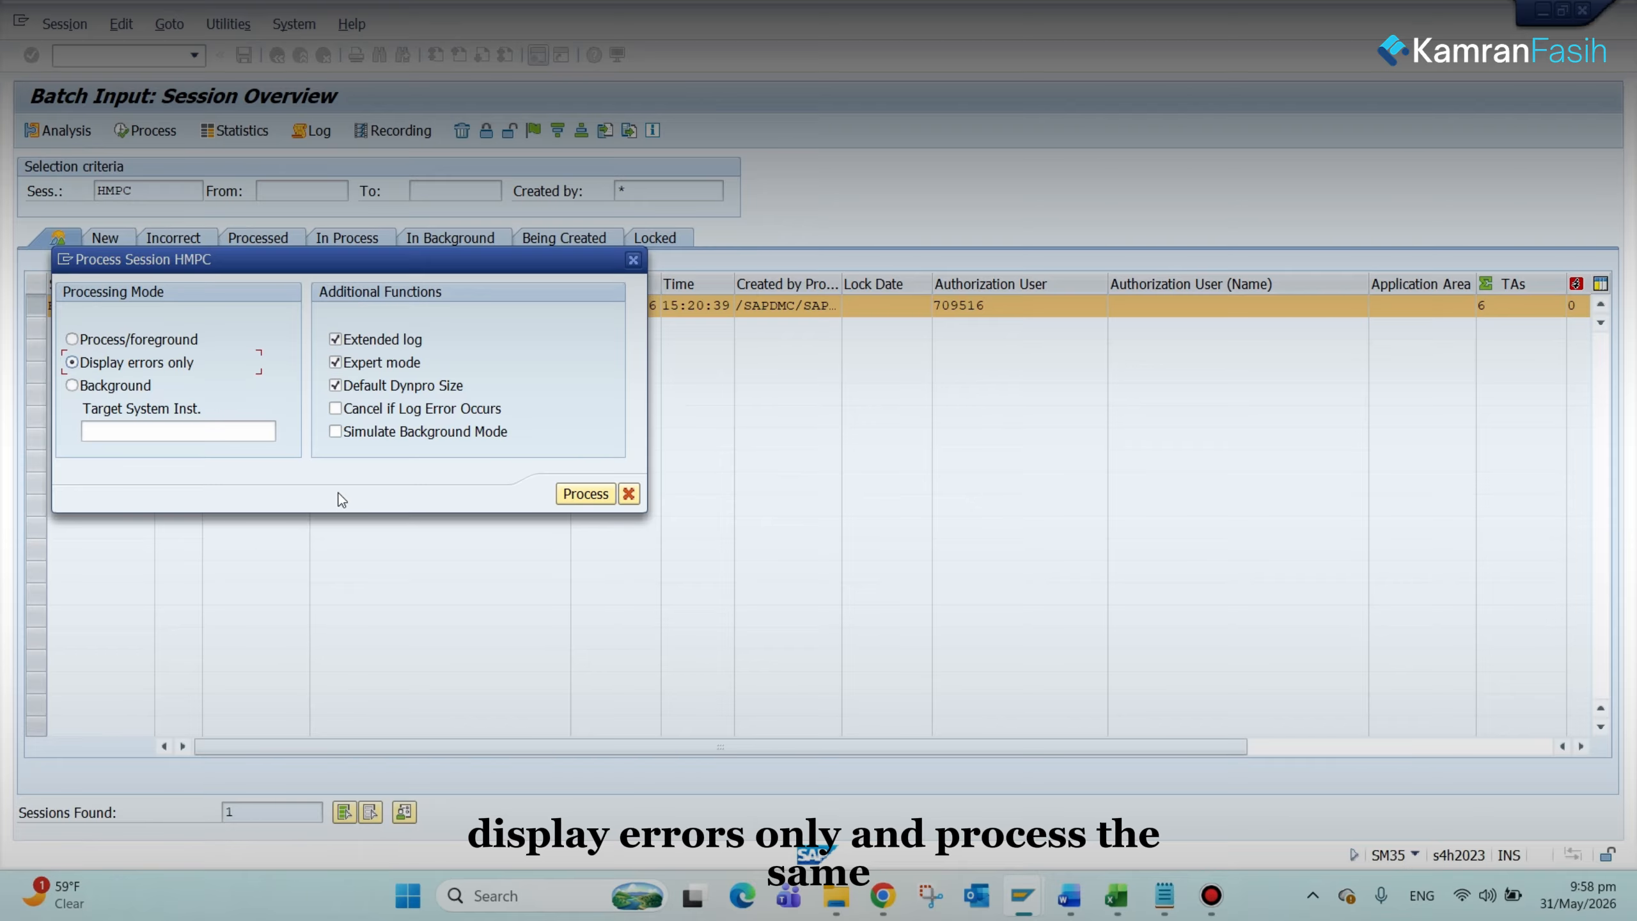
left_click(582, 494)
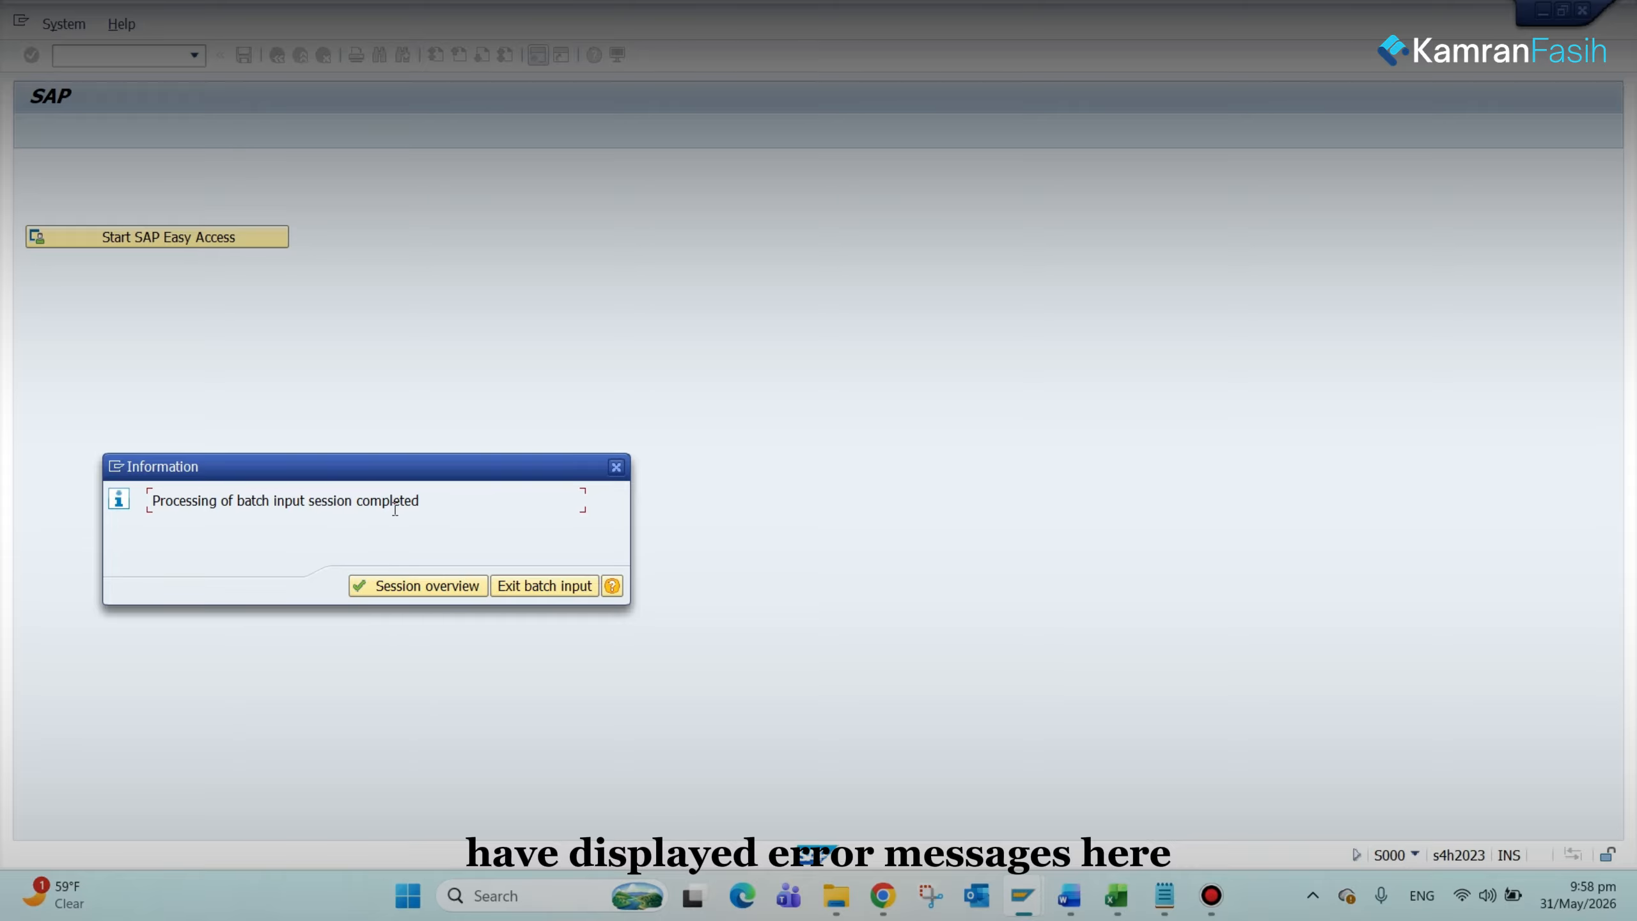
Step: Go to the session overview and check the status and transaction counts of session HMPC
left_click(431, 587)
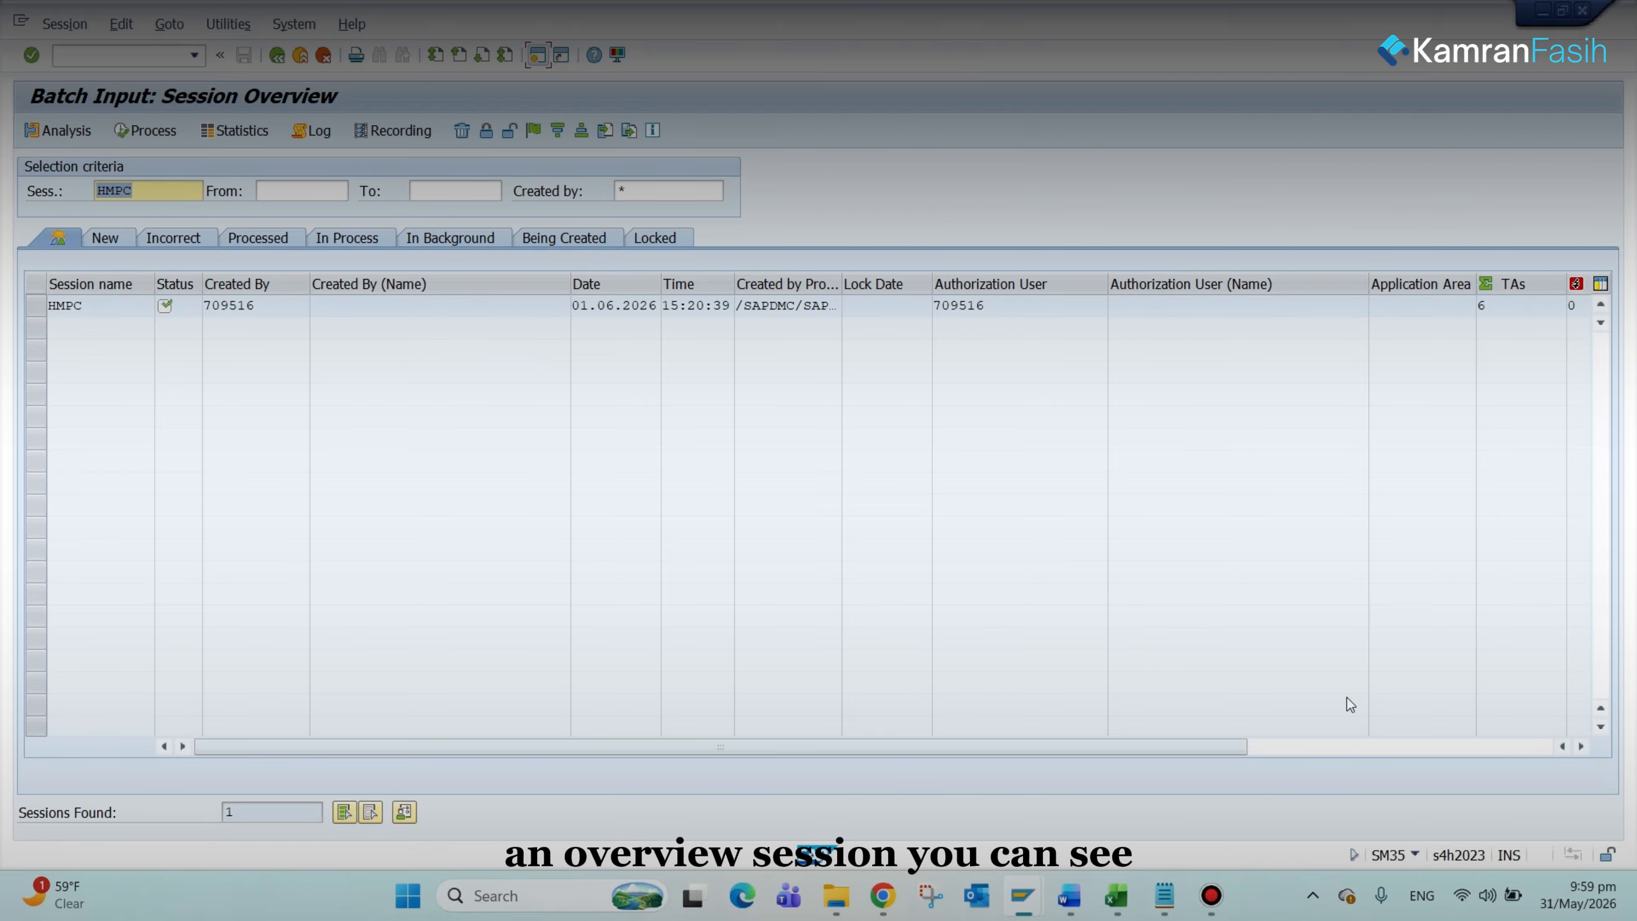
left_click(1582, 748)
left_click(1583, 748)
left_click(1582, 748)
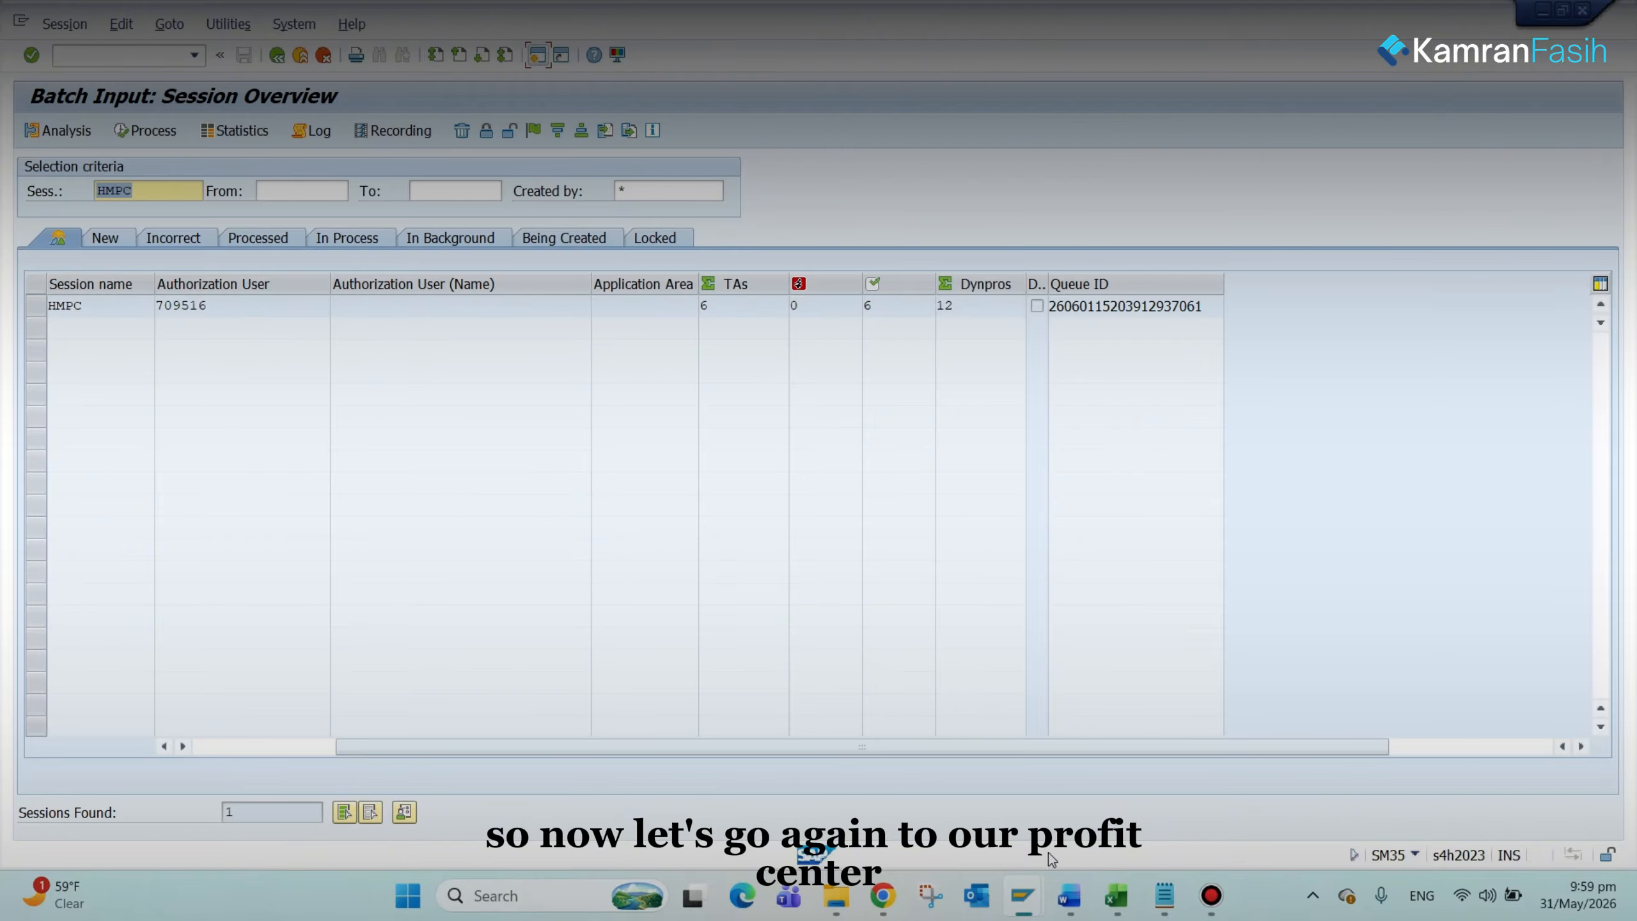
Step: Switch to the CEPC entries session and refresh the profit center list
mouse_move(1032, 897)
left_click(1161, 783)
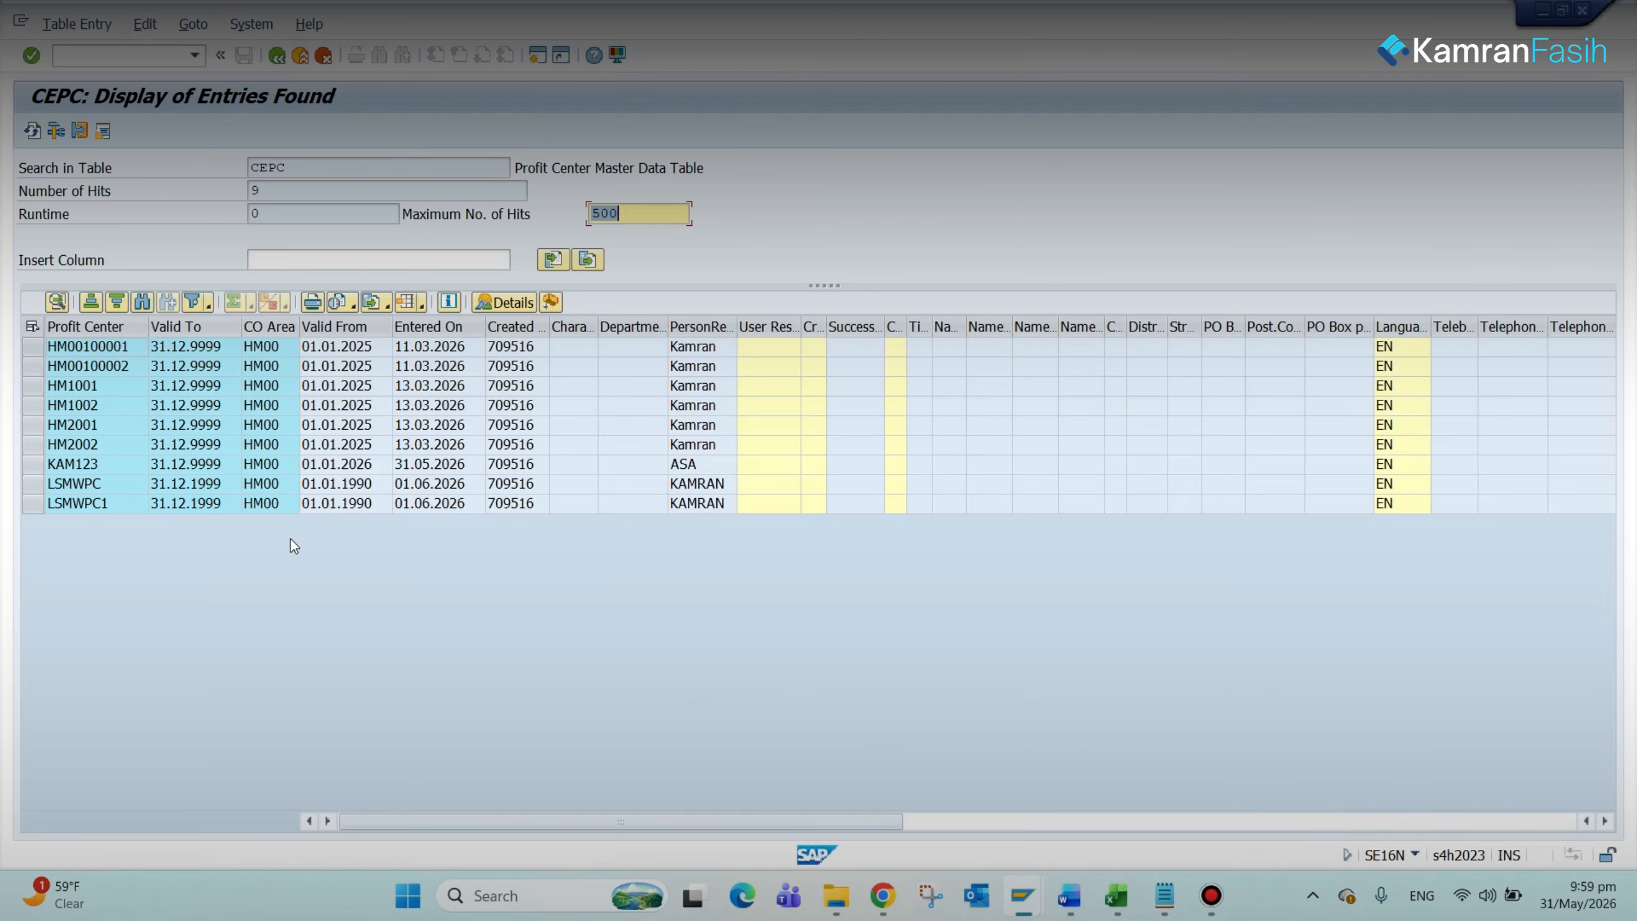
left_click(32, 137)
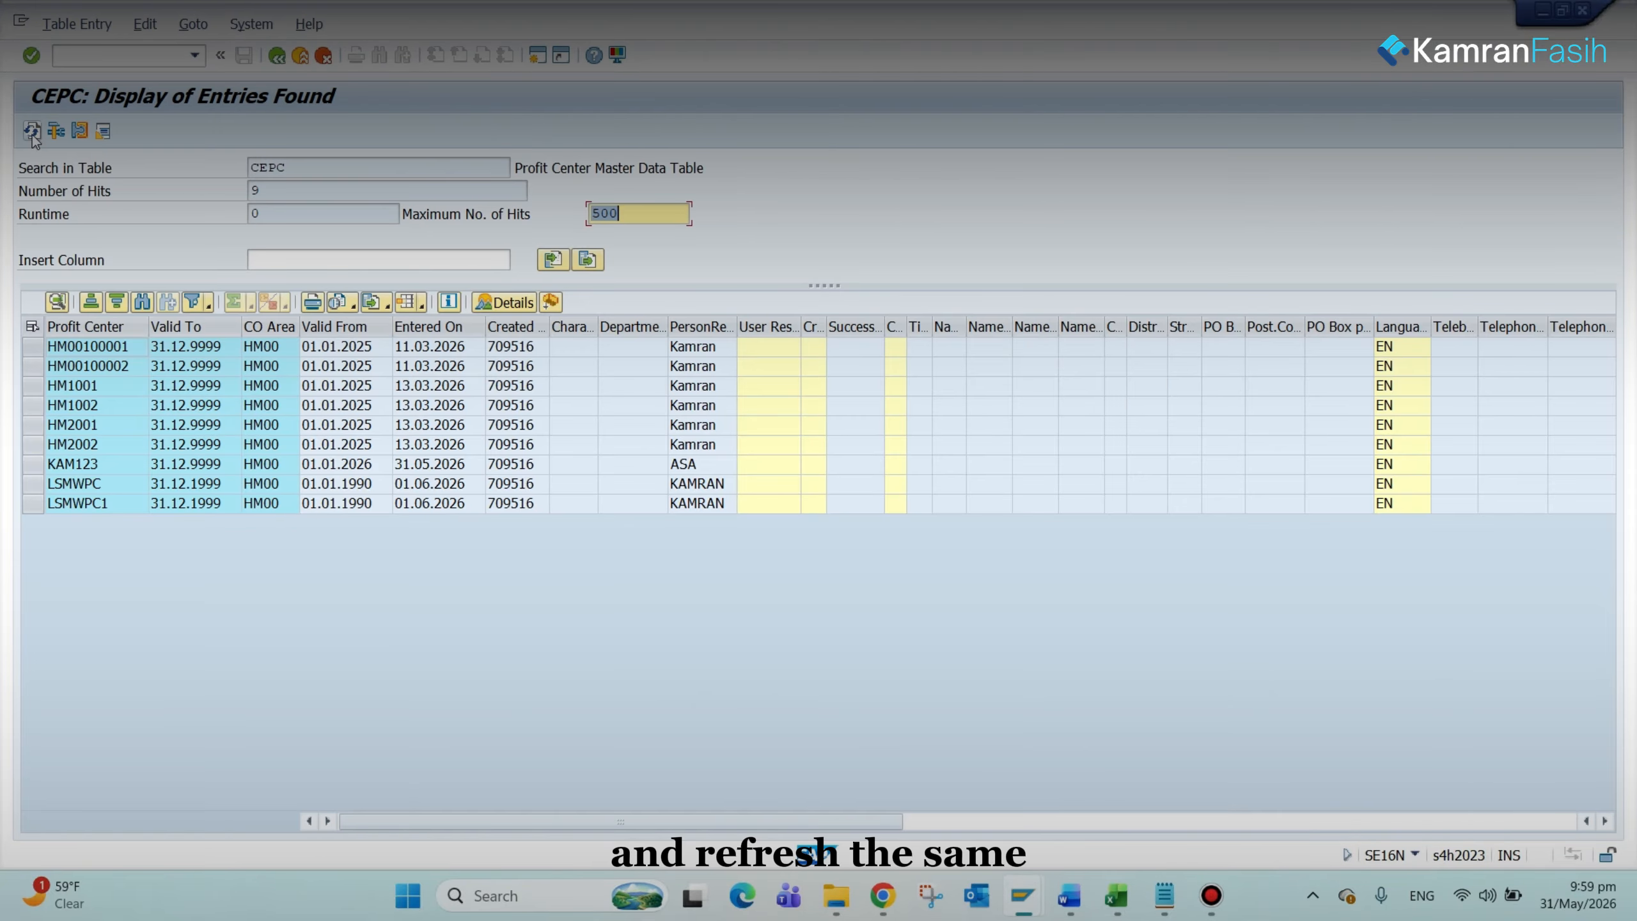